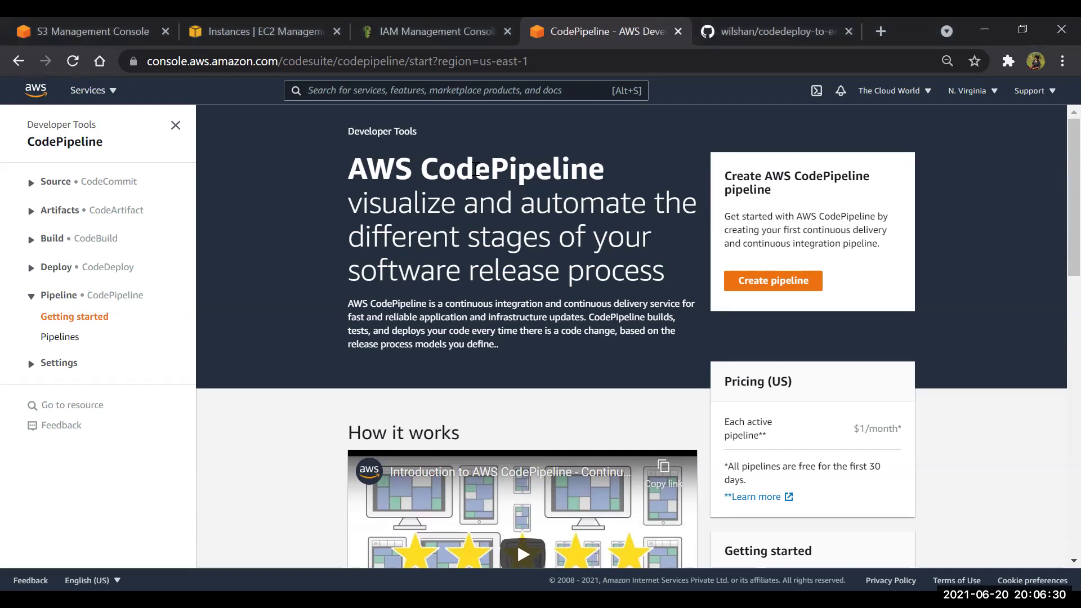
left_click(414, 26)
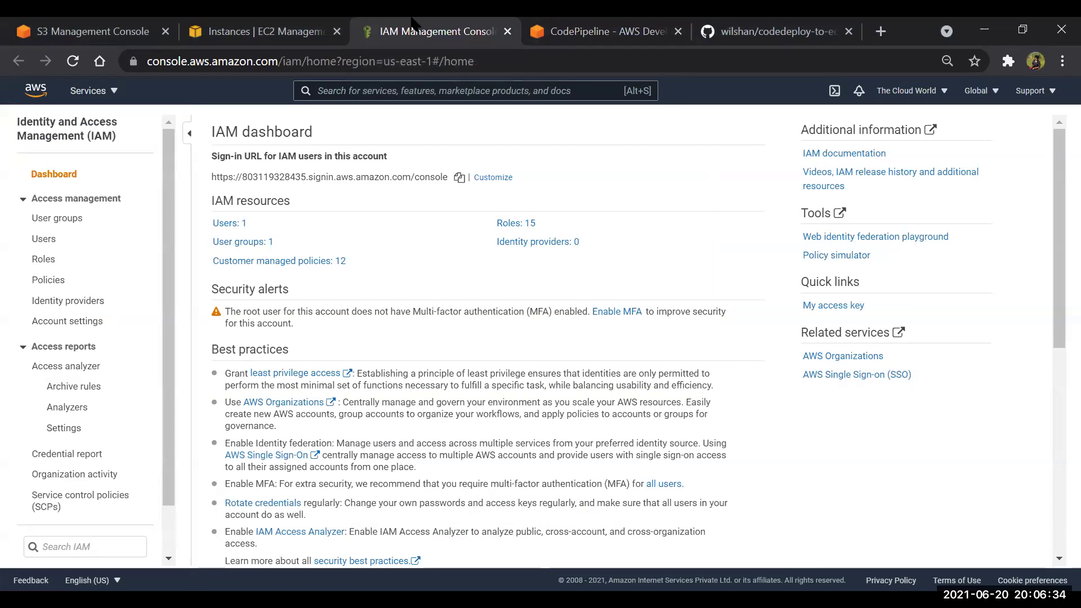
left_click(309, 25)
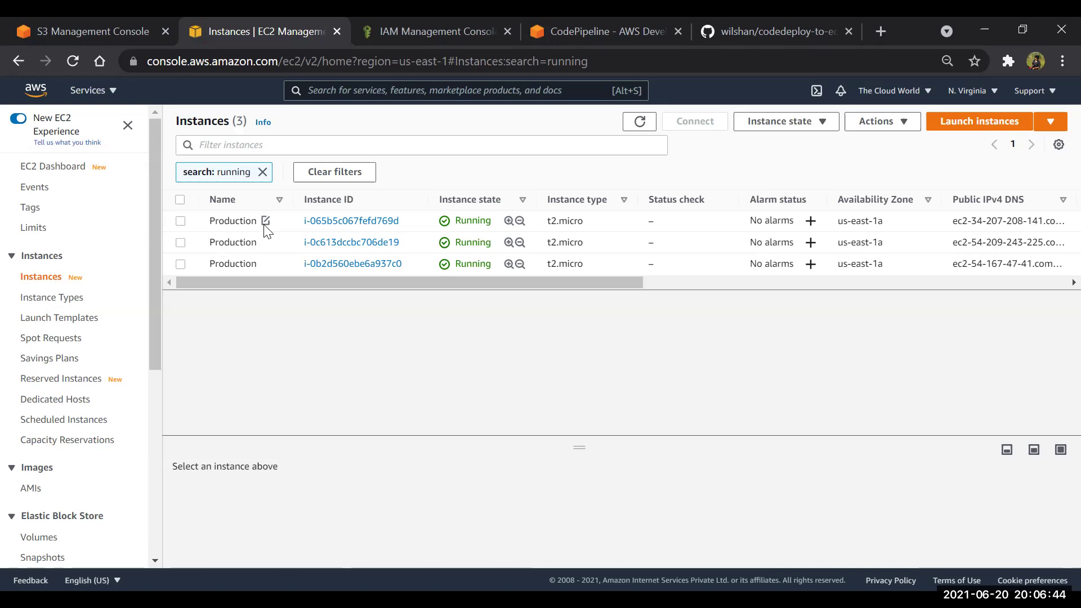
left_click(266, 222)
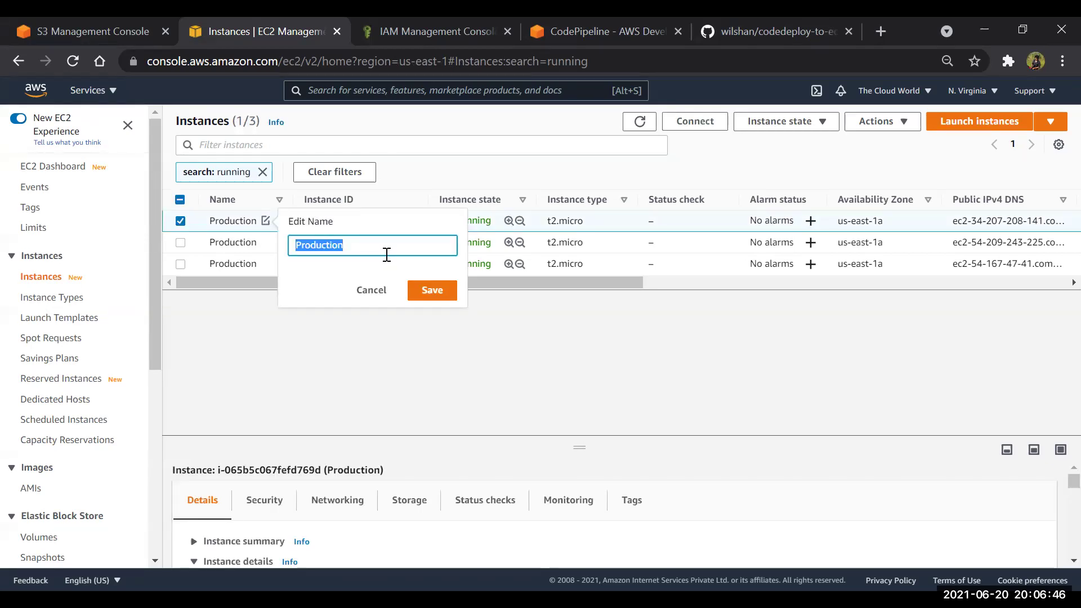
left_click(430, 292)
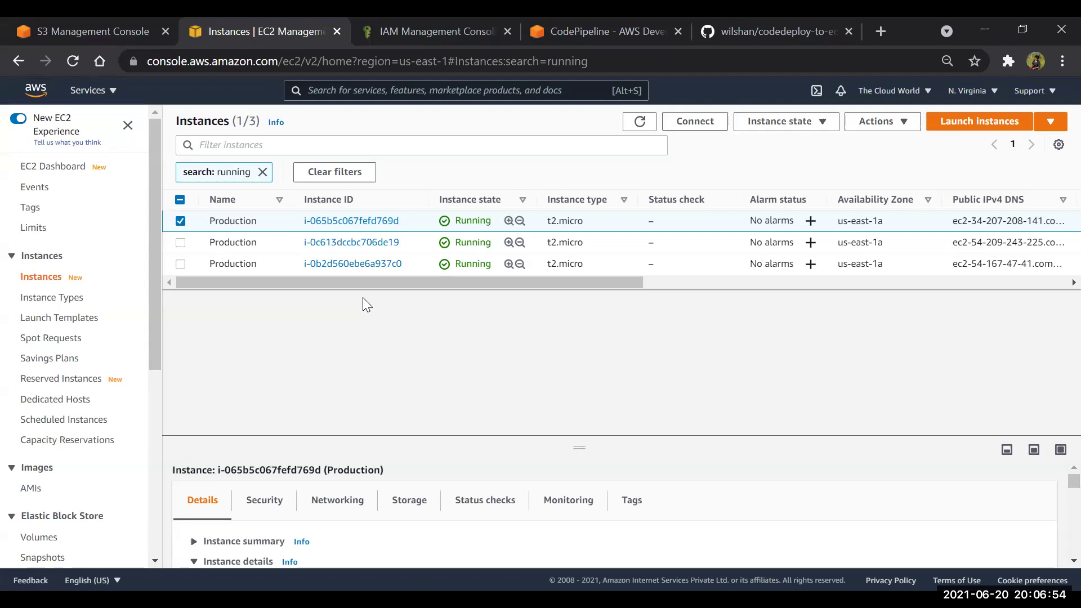
- Switch to the GitHub repository and examine the Node.js, npm and pm2 install commands in user-data.txt
left_click(763, 23)
scroll(227, 444, "down", 2)
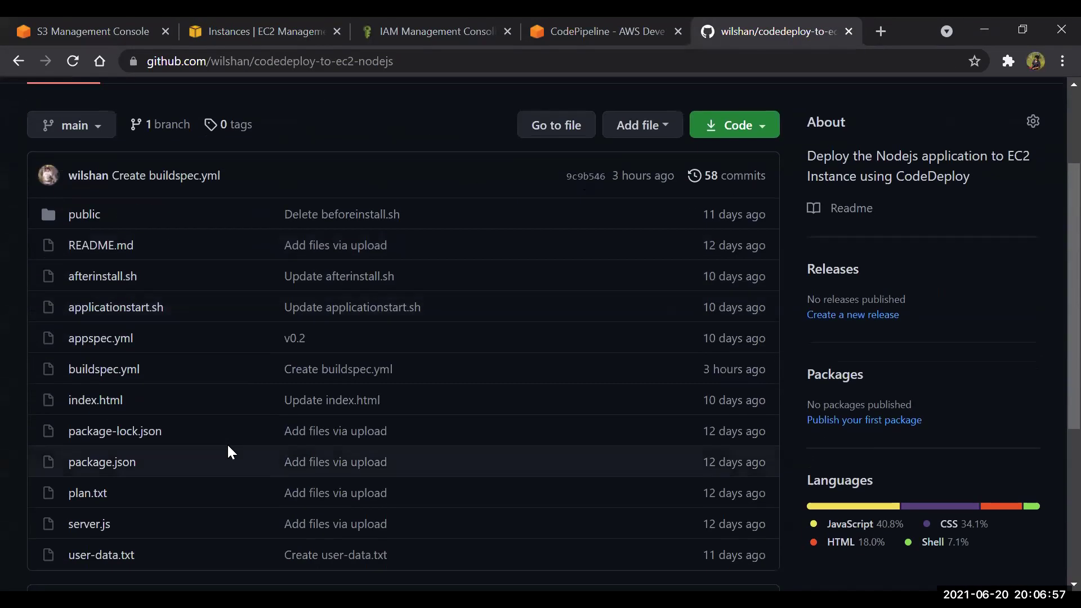
left_click(104, 557)
scroll(282, 484, "down", 3)
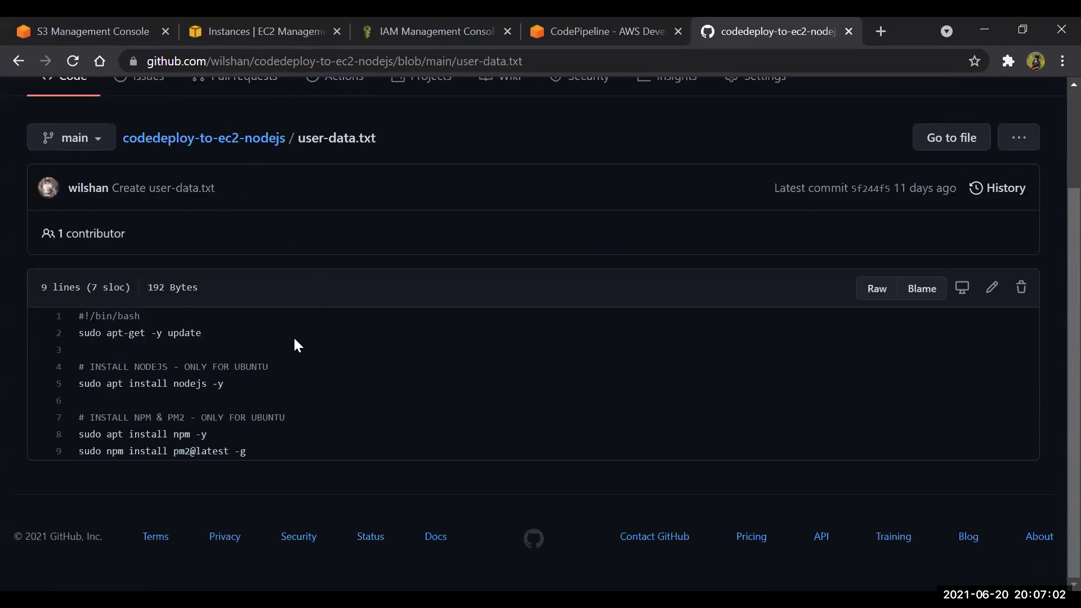
left_click_drag(79, 316, 263, 448)
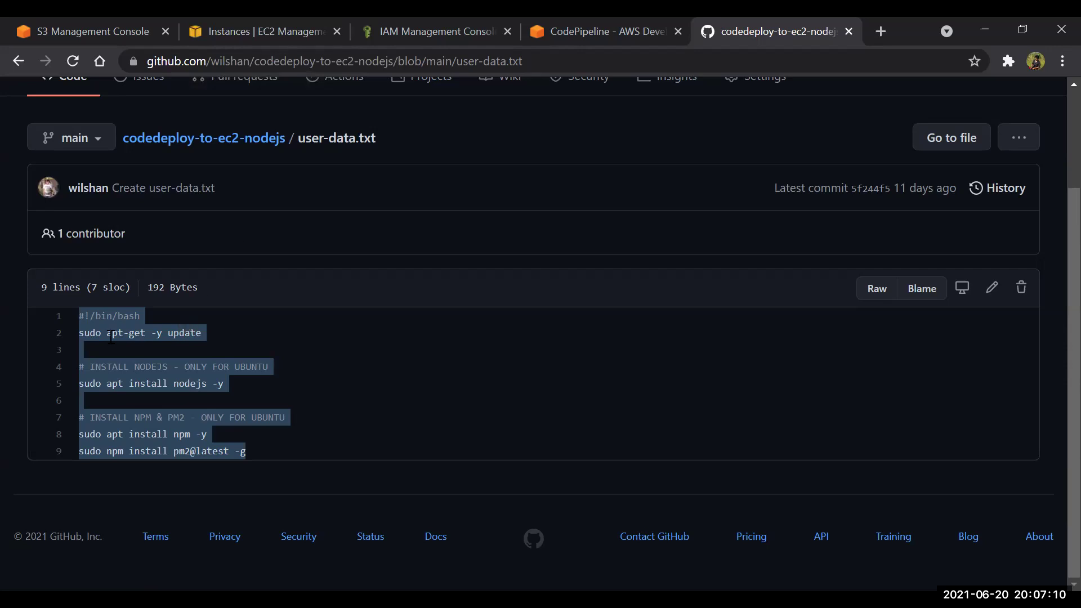
left_click(224, 387)
double_click(190, 383)
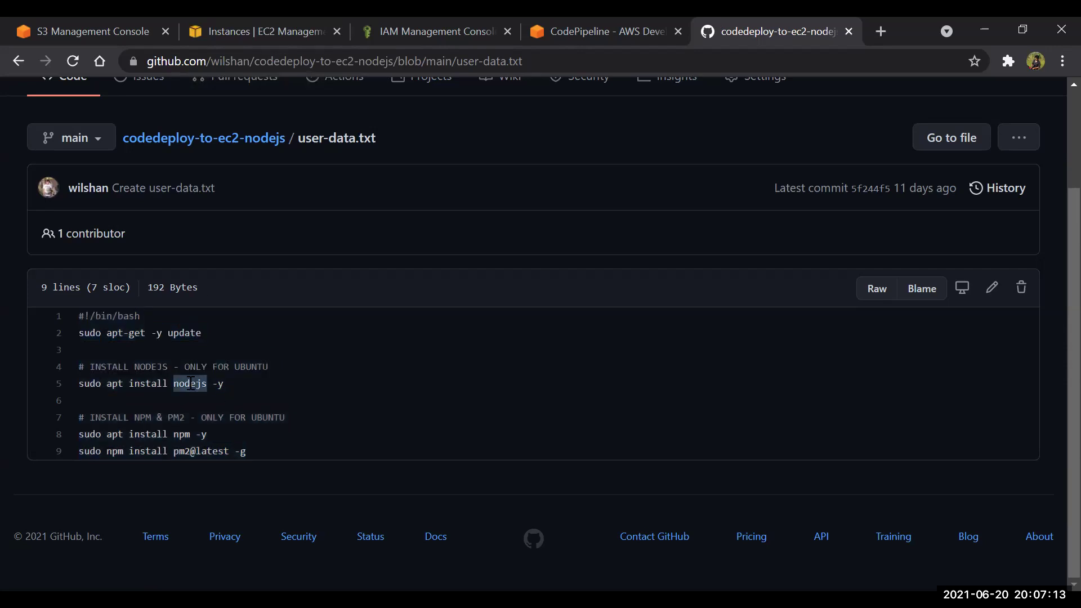
left_click(180, 441)
double_click(181, 435)
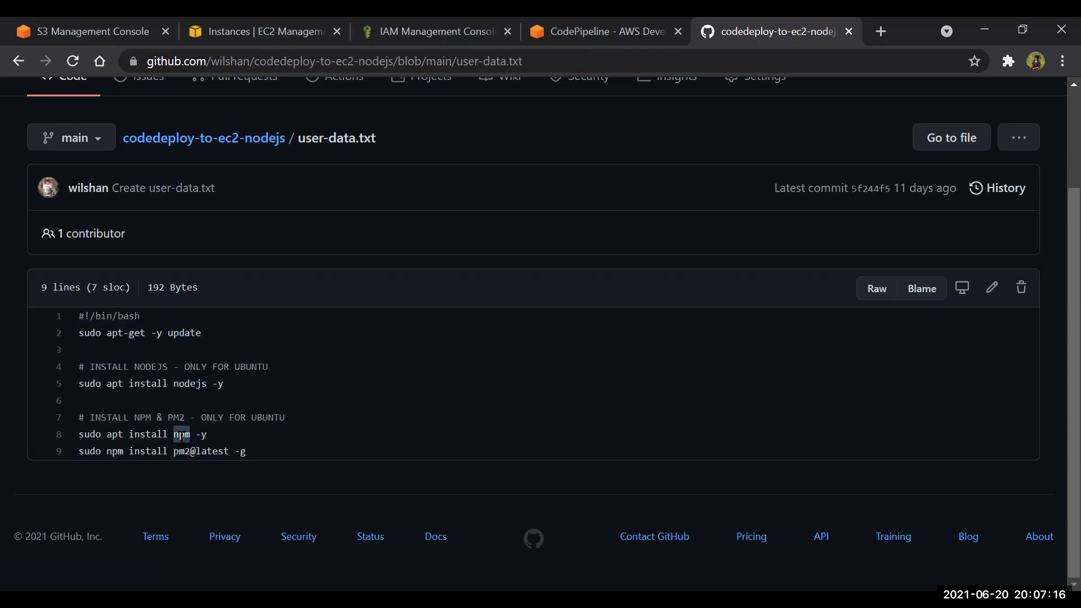
left_click_drag(128, 453, 322, 512)
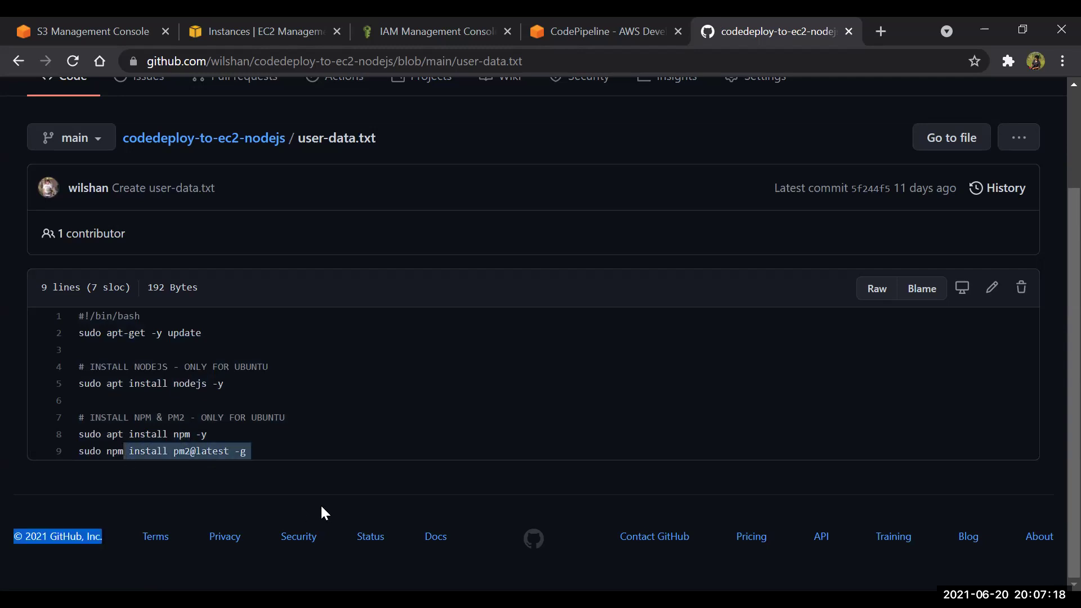
left_click(259, 141)
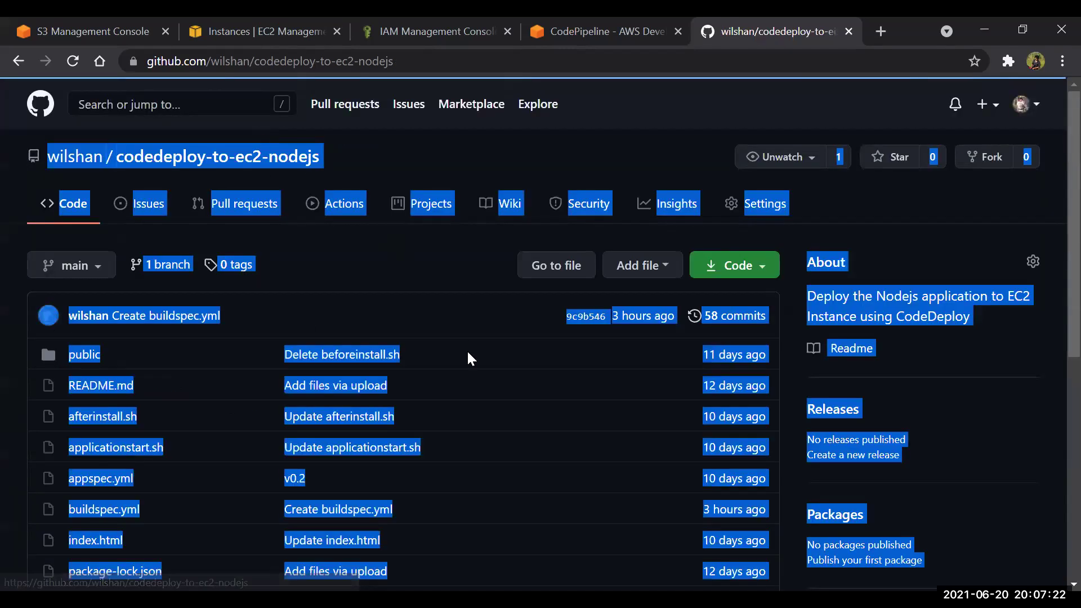
left_click(440, 310)
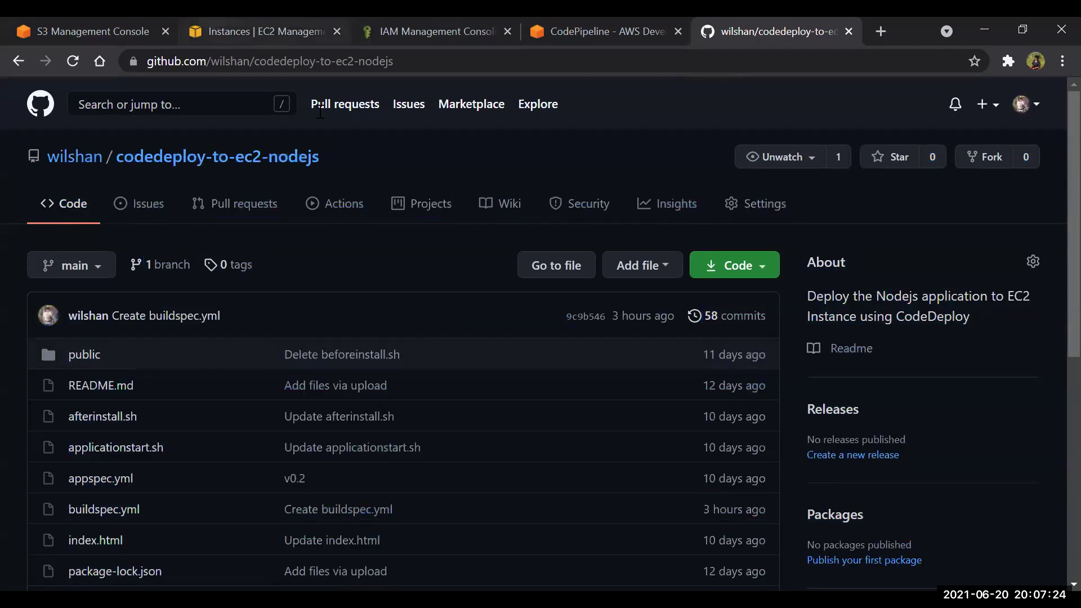
- Switch to the EC2 console, refresh the running instances list and rename the first instance to Production 1
key("ctrl+2")
left_click(639, 122)
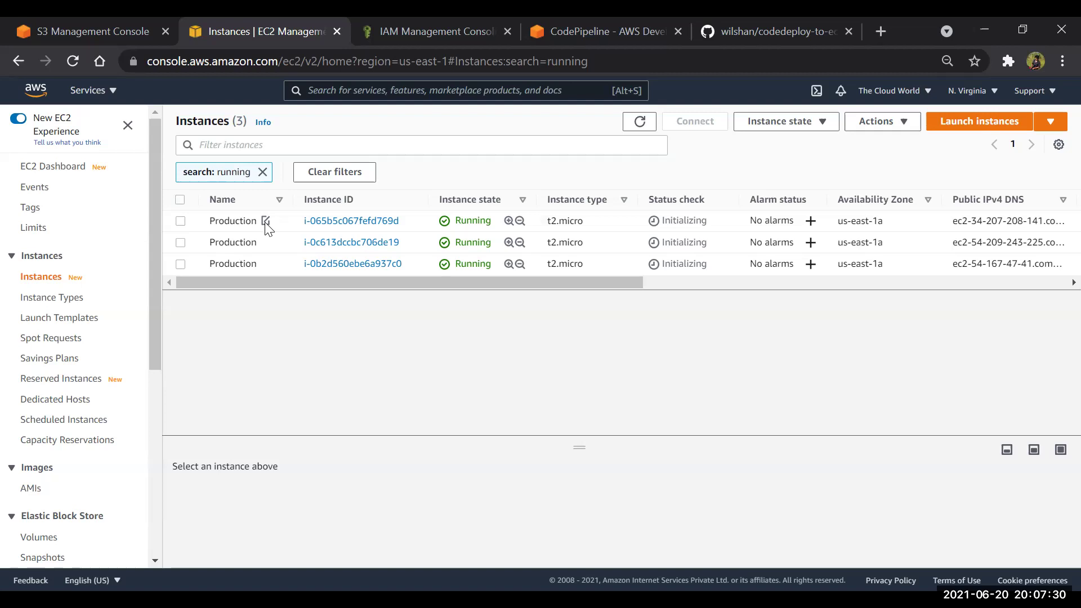
left_click(265, 221)
left_click(350, 239)
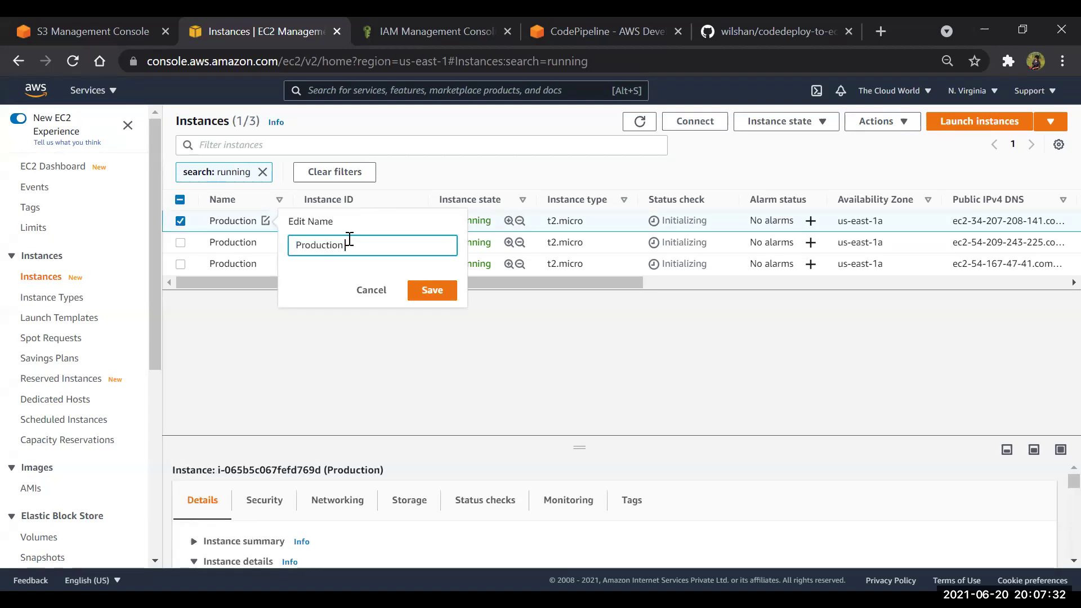
type("1")
left_click(431, 290)
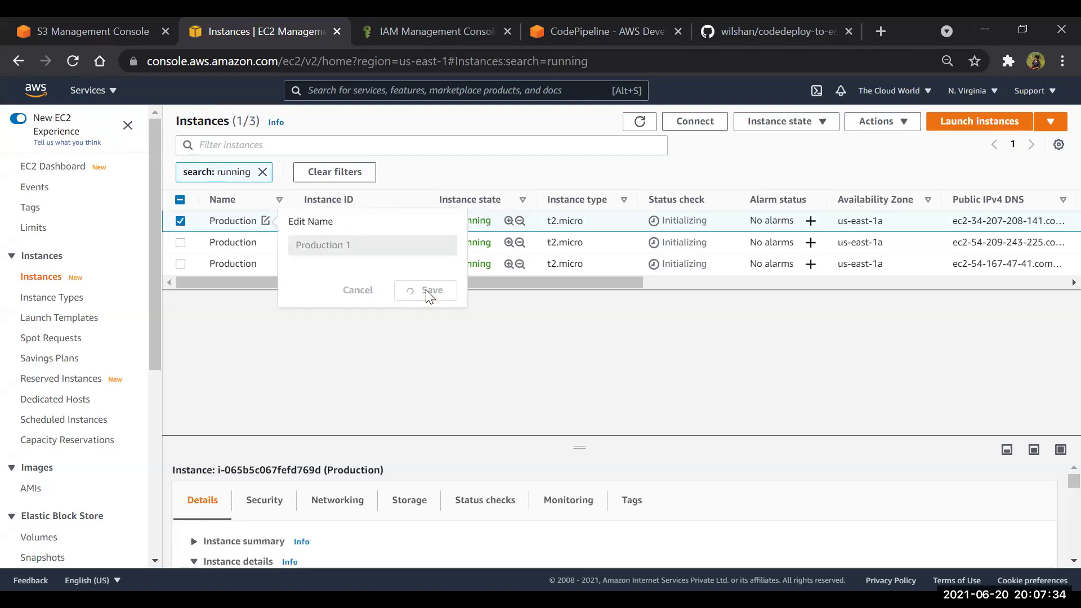
- Rename the second running instance in the list to Production 2
left_click(266, 243)
left_click(382, 276)
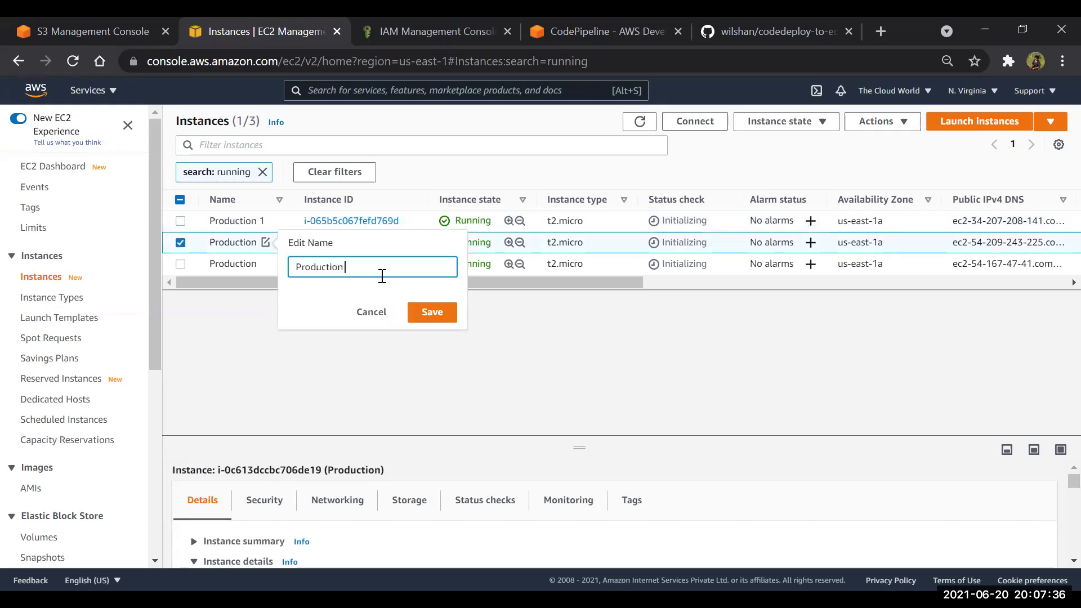
left_click(432, 312)
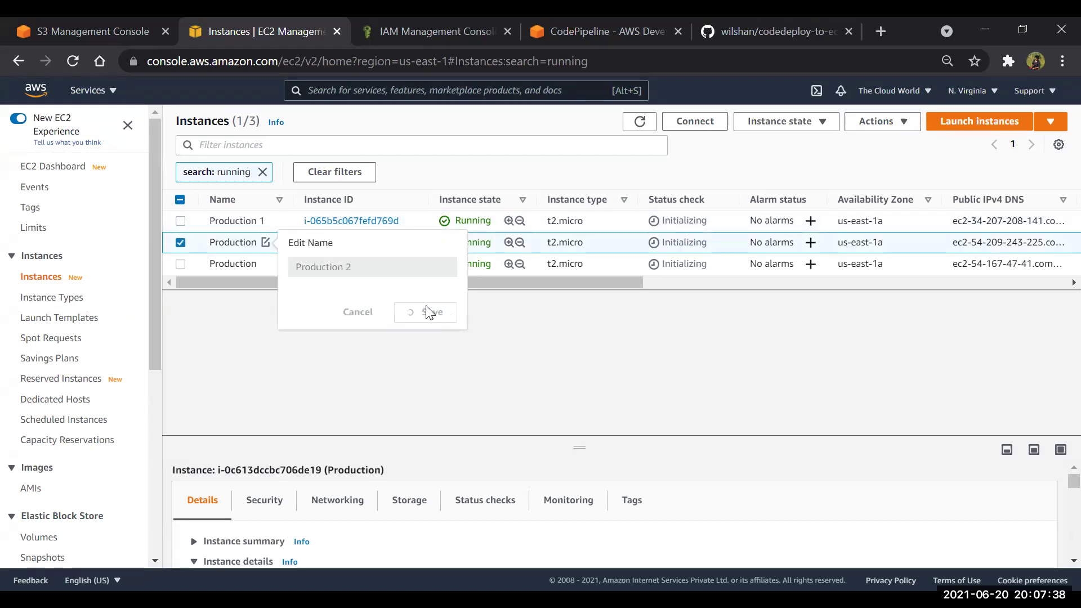
- Rename the third running instance to Production 3 and enlarge its details pane
left_click(266, 264)
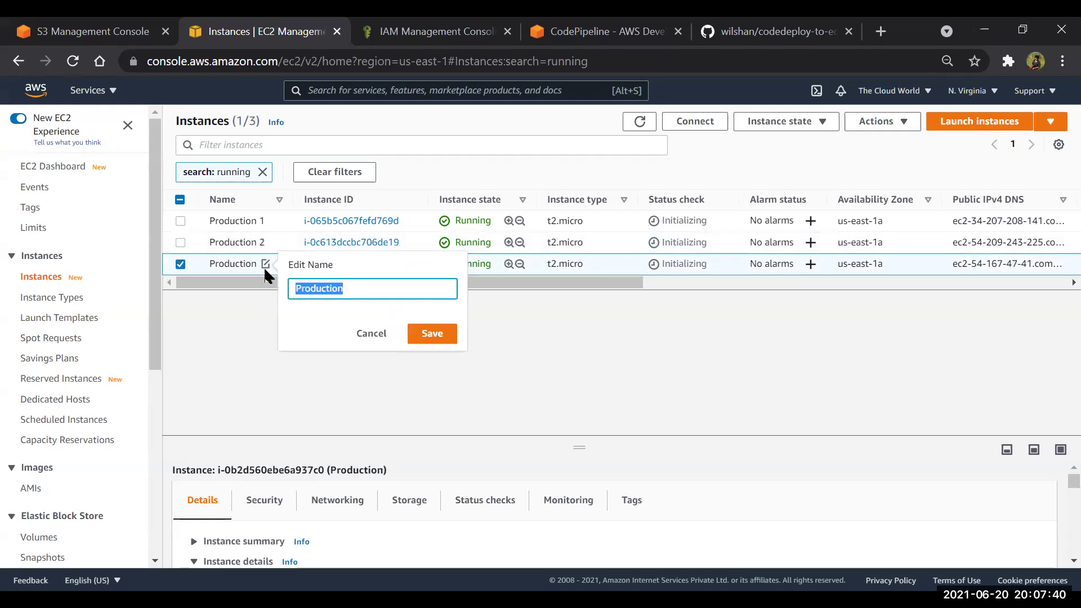
key("End")
type("3")
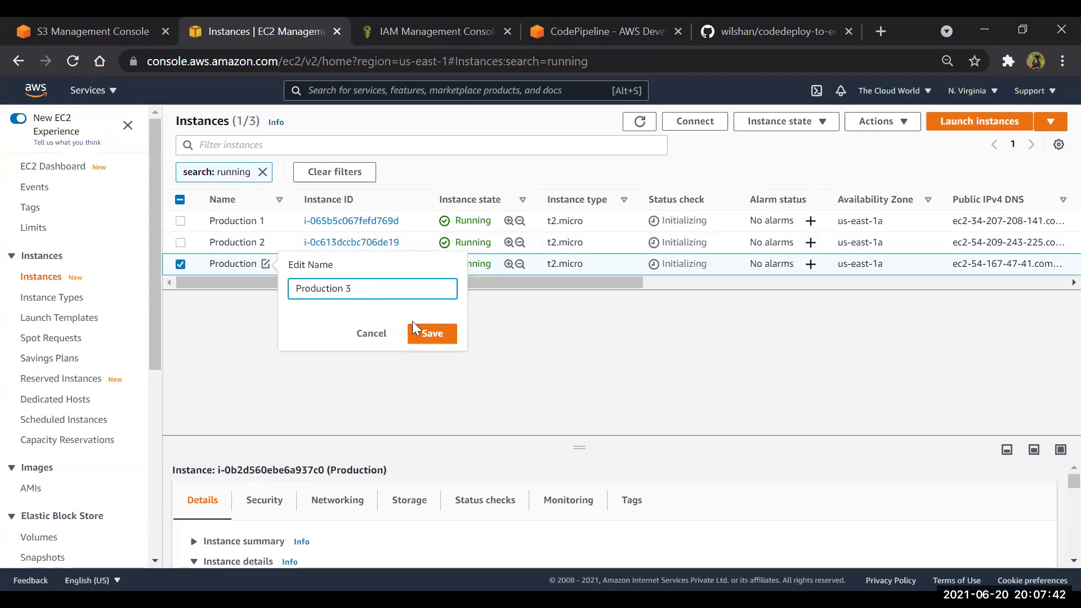
left_click(432, 333)
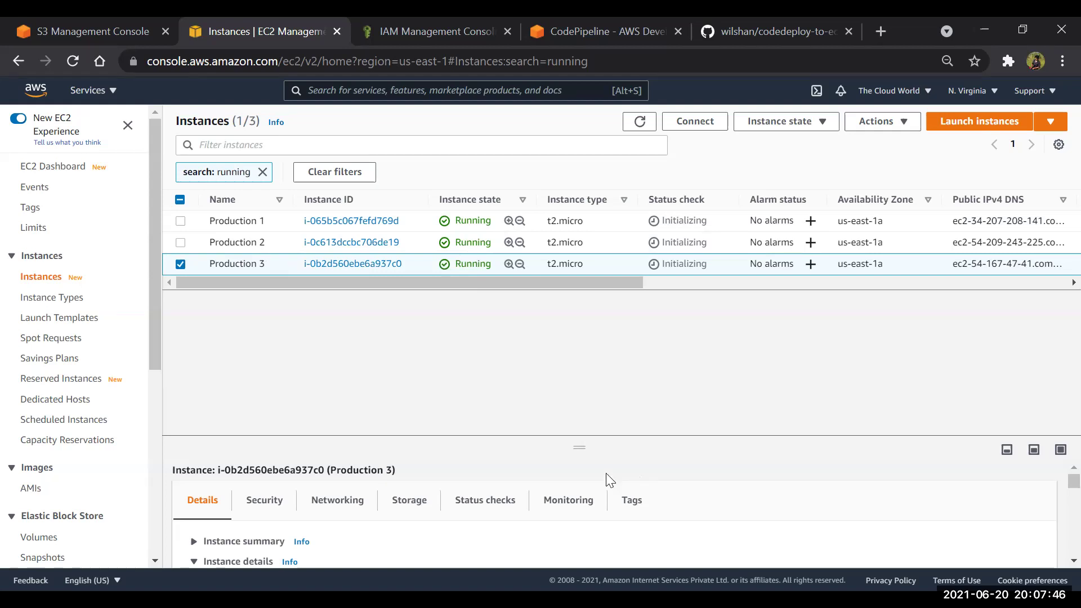
left_click_drag(575, 403, 573, 344)
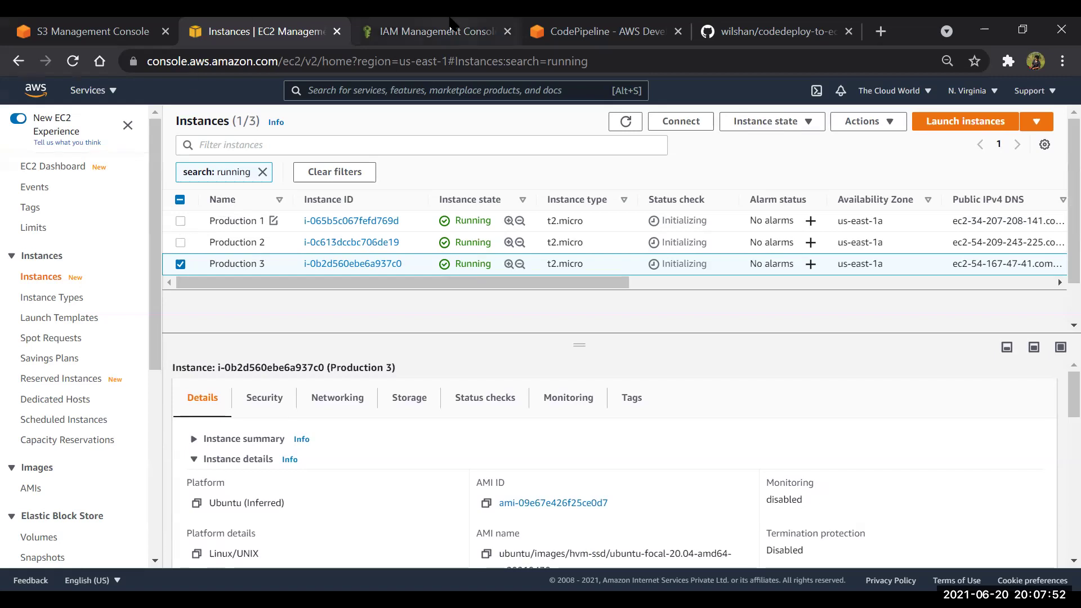
- In the IAM console, start a new role for an AWS service with the EC2 use case and proceed to its permissions
left_click(433, 31)
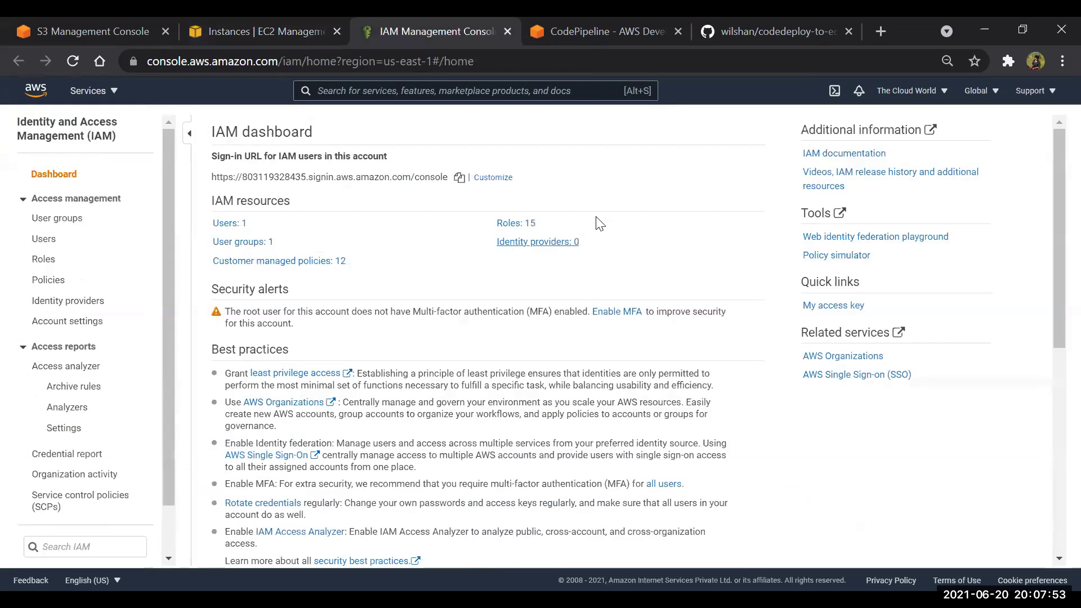
left_click(518, 224)
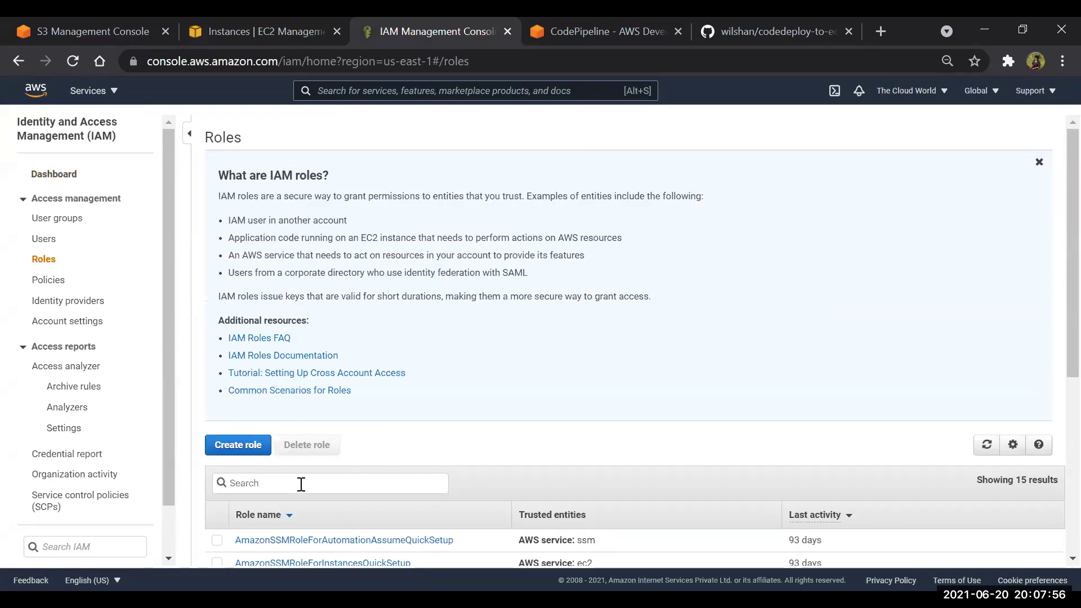
left_click(238, 446)
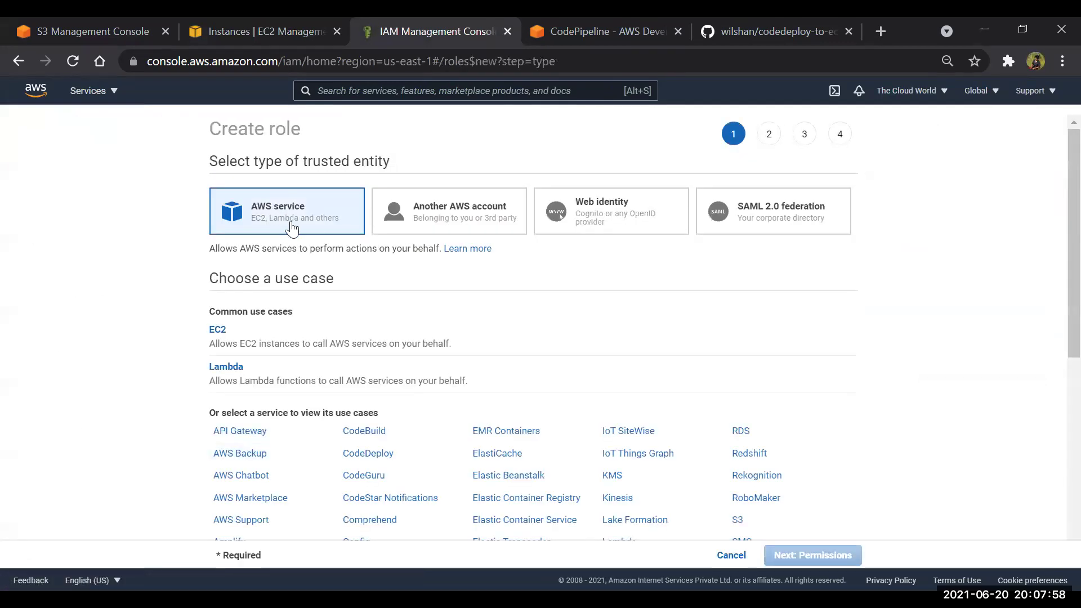
left_click(269, 337)
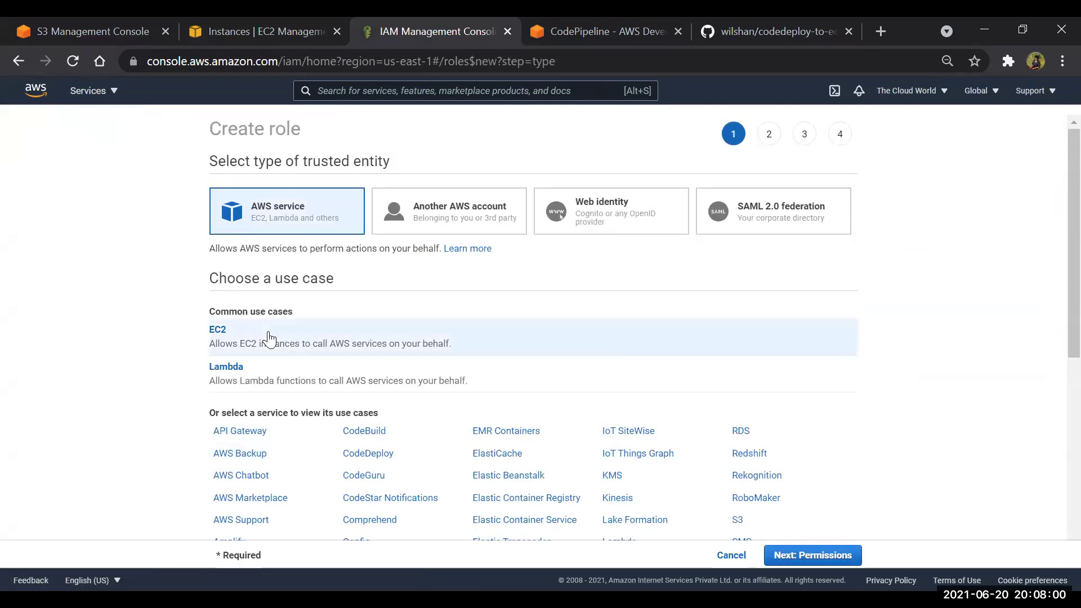
scroll(270, 337, "down", 3)
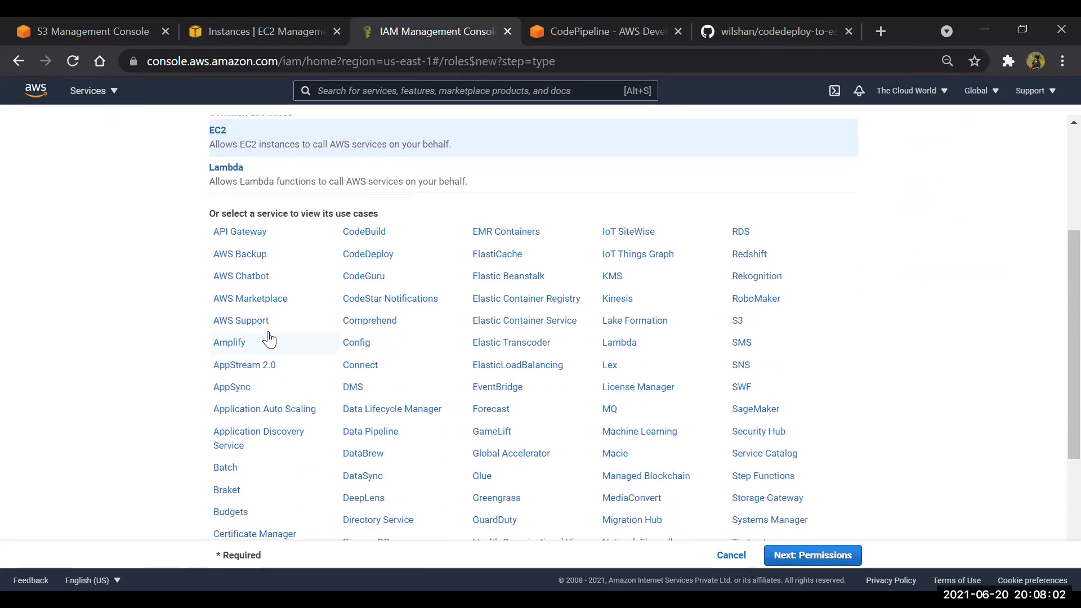
scroll(603, 324, "down", 3)
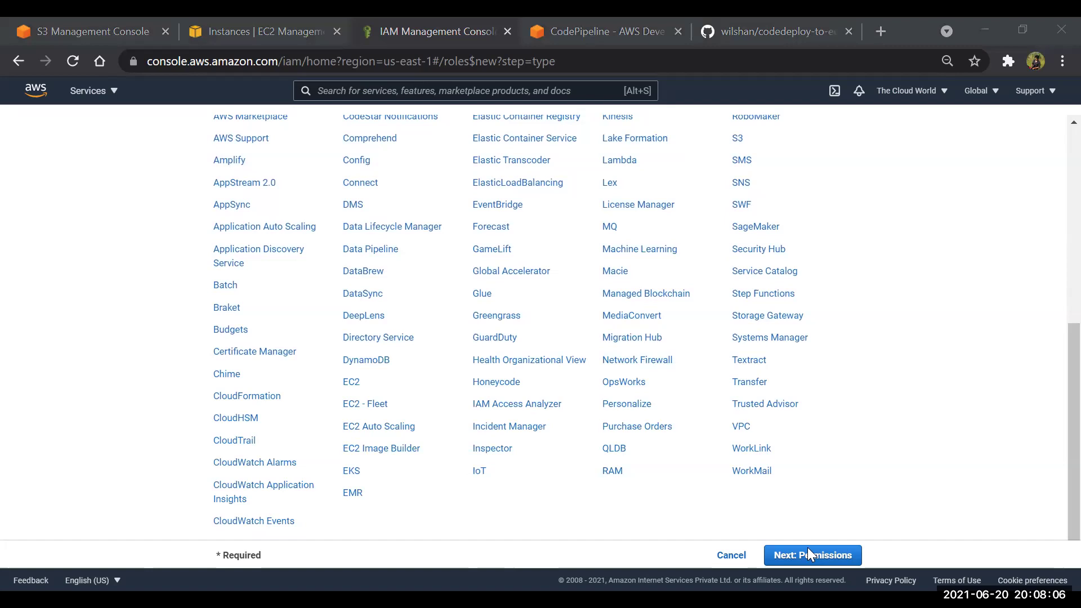
left_click(819, 567)
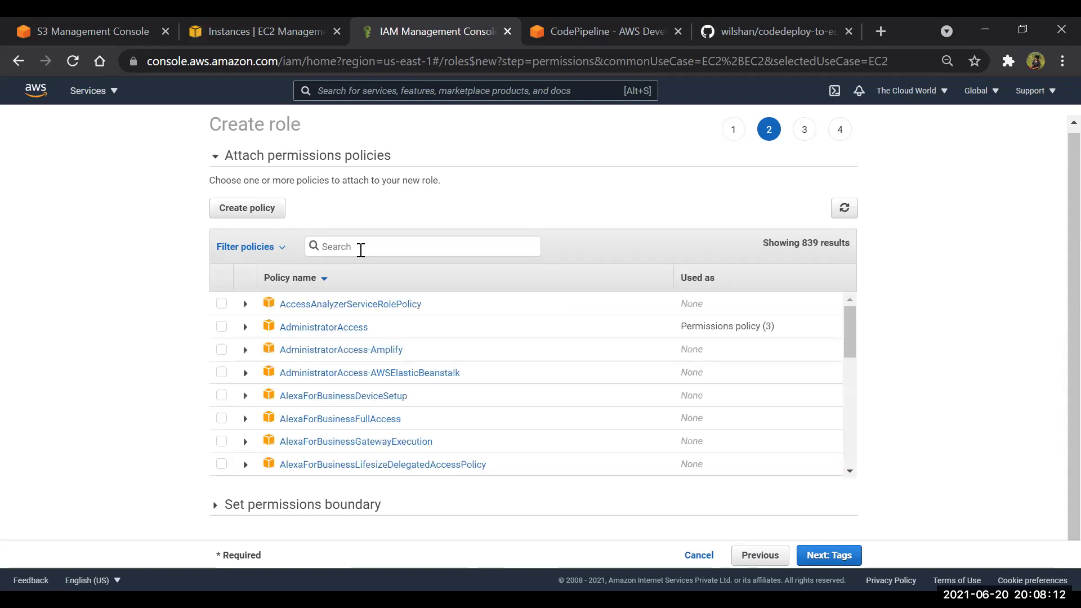
- Select the AdministratorAccess policy for the role, filter the policies by "s3" and also select AmazonS3FullAccess
left_click(221, 326)
type("s3")
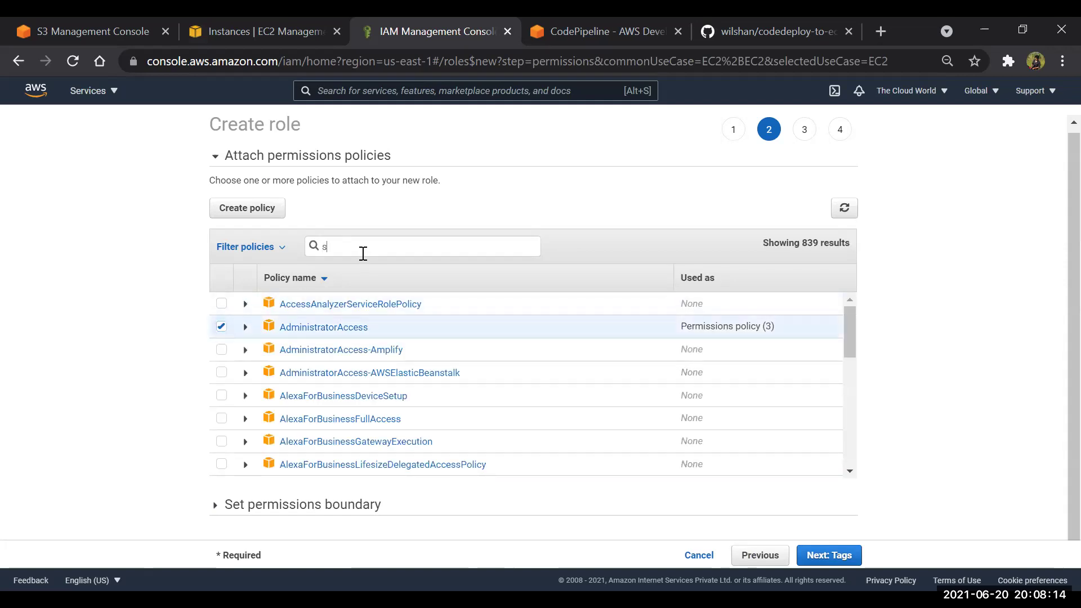
left_click(223, 329)
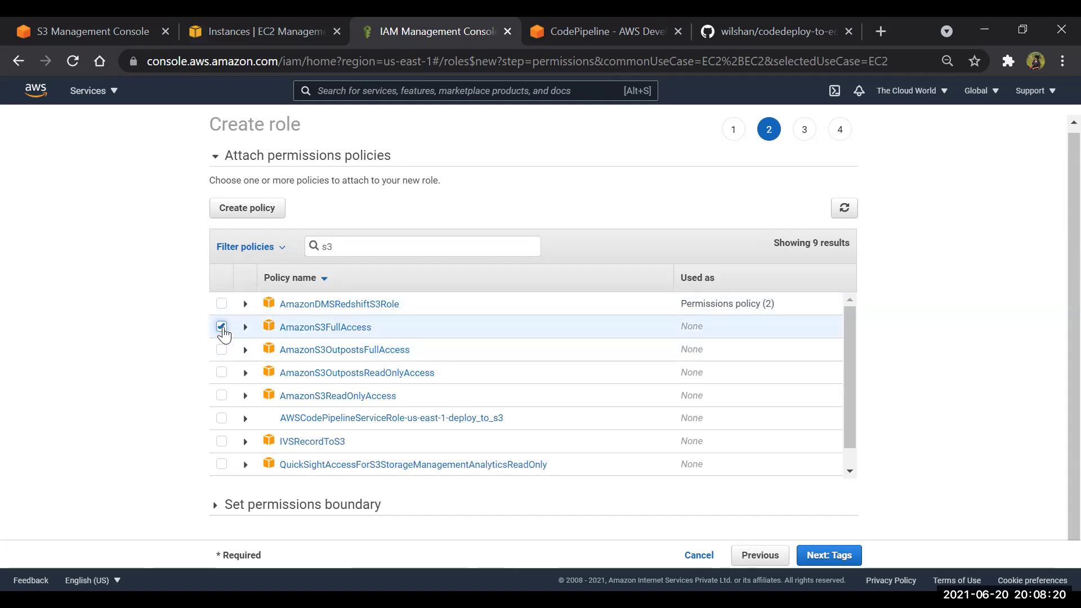
- Filter the permissions policies by "codedep" and add AWSCodeDeployFullAccess to the role's selection
left_click_drag(362, 244, 290, 247)
type("code")
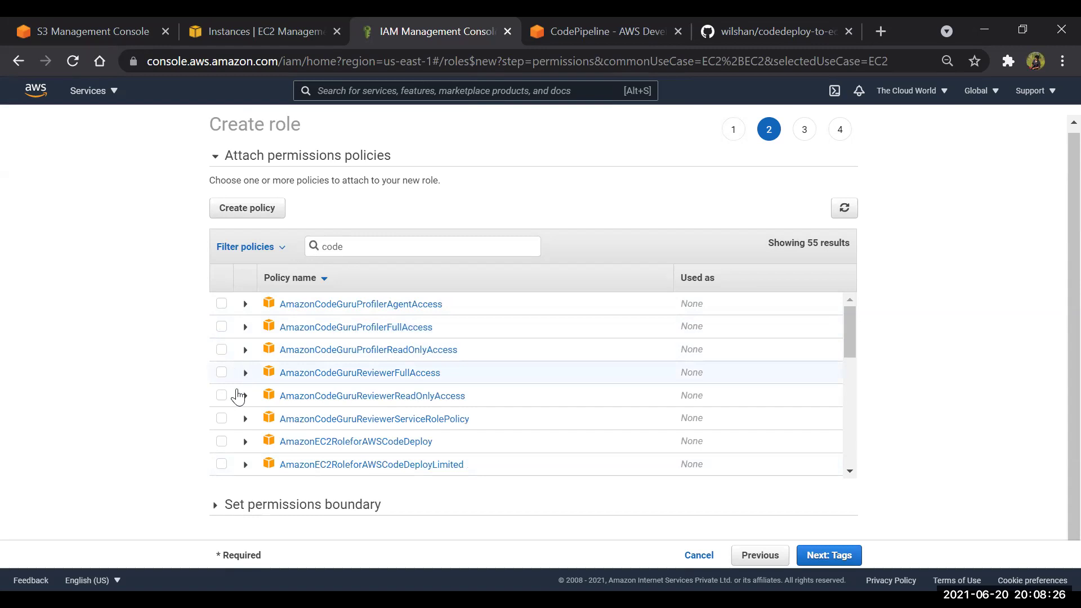
type("i\\")
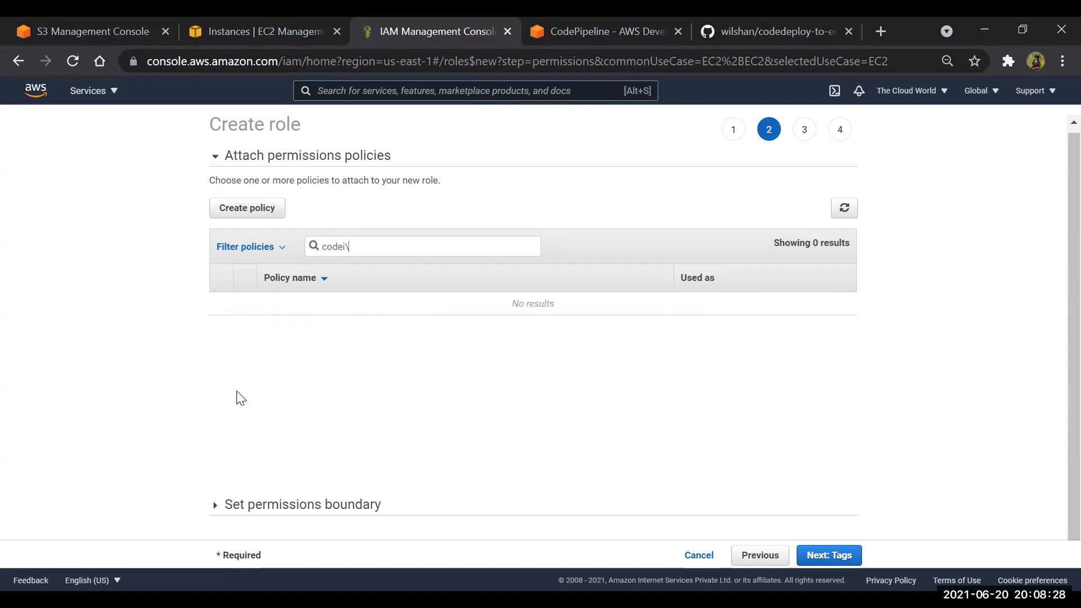
key("BackSpace")
key("BackSpace")
key("BackSpace")
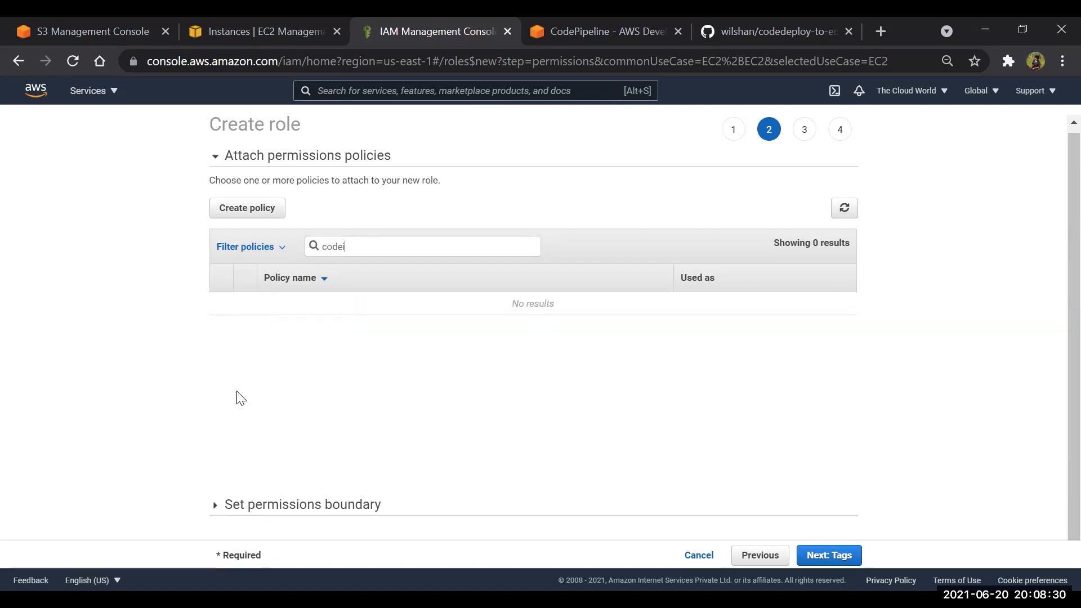
type("dep")
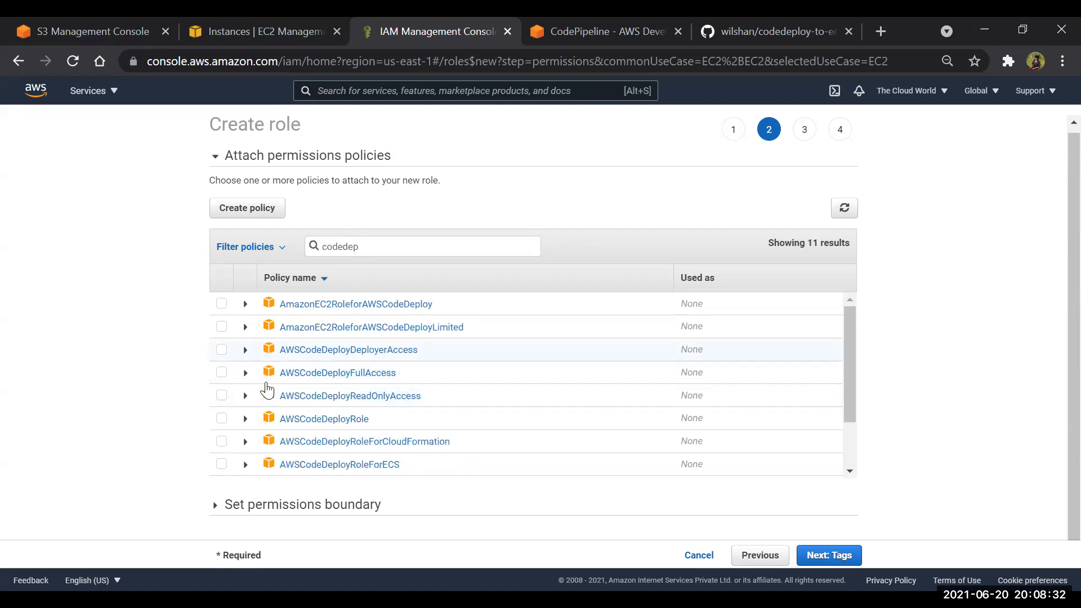
left_click(221, 372)
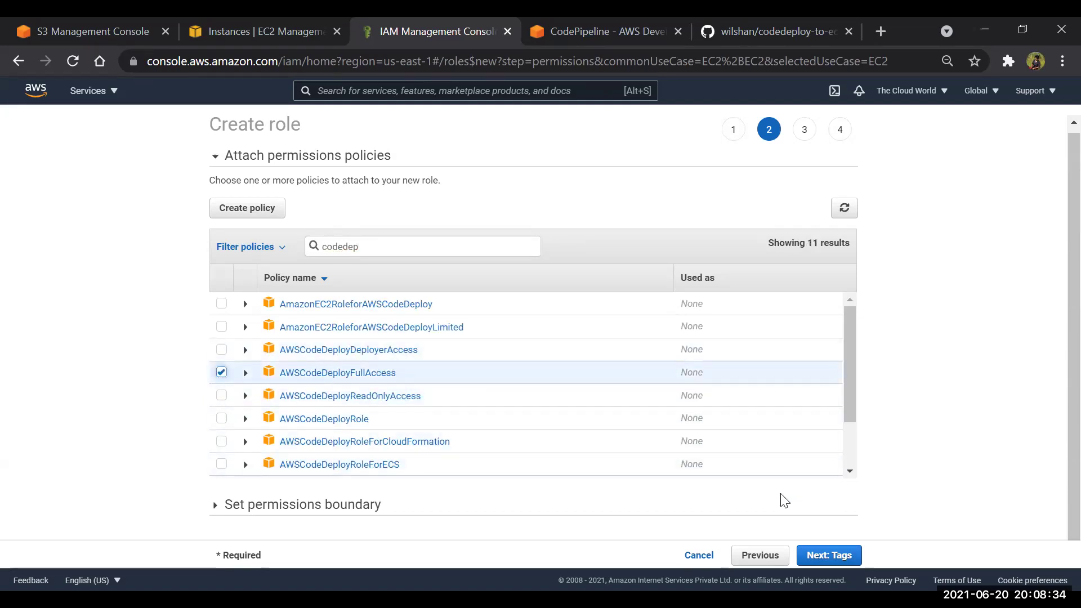
- Skip the tags, name the EC2 role ec2_to_codedeploy and create it
left_click(829, 555)
left_click(827, 555)
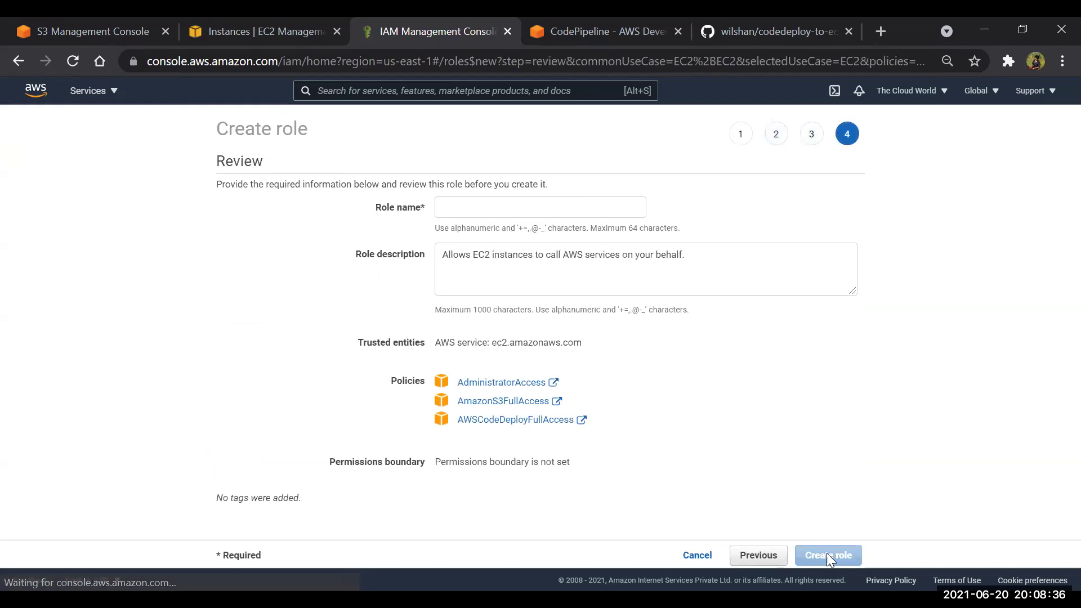
left_click(500, 207)
type("ec2_to_codedeploy")
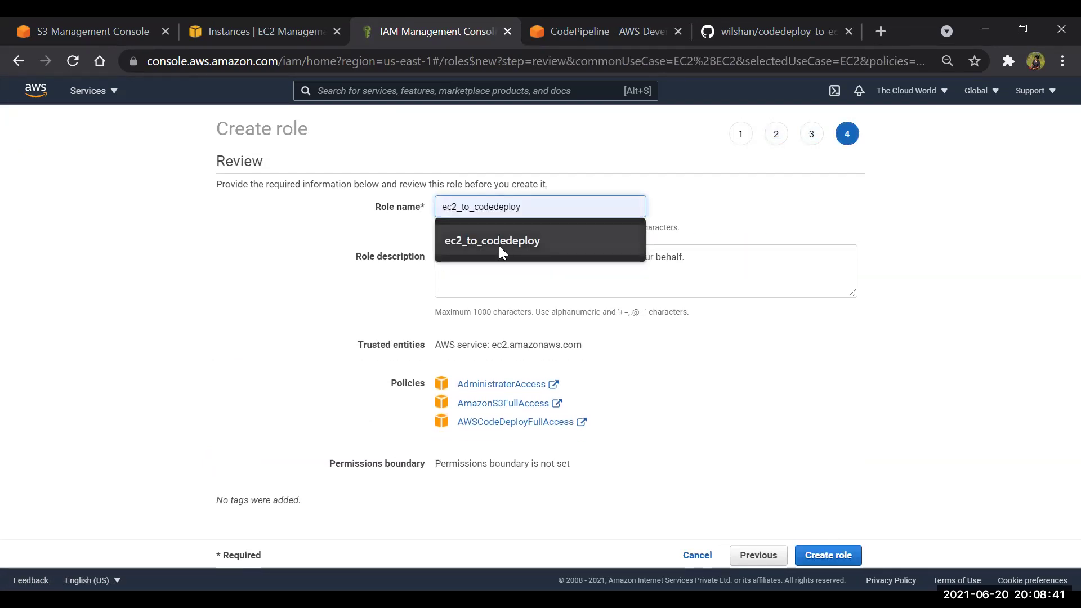
left_click(499, 245)
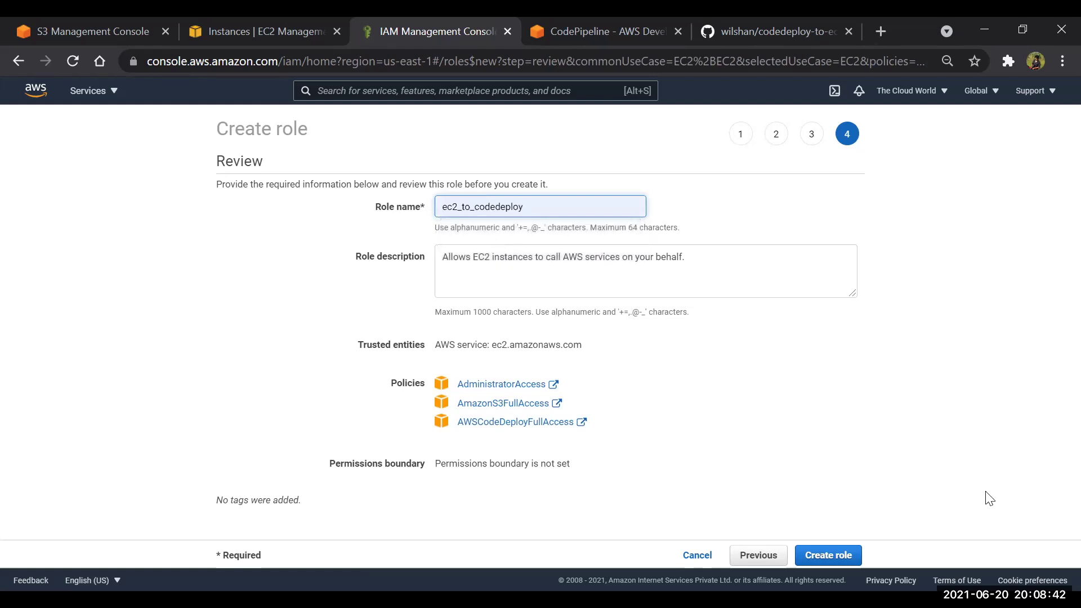
left_click(828, 555)
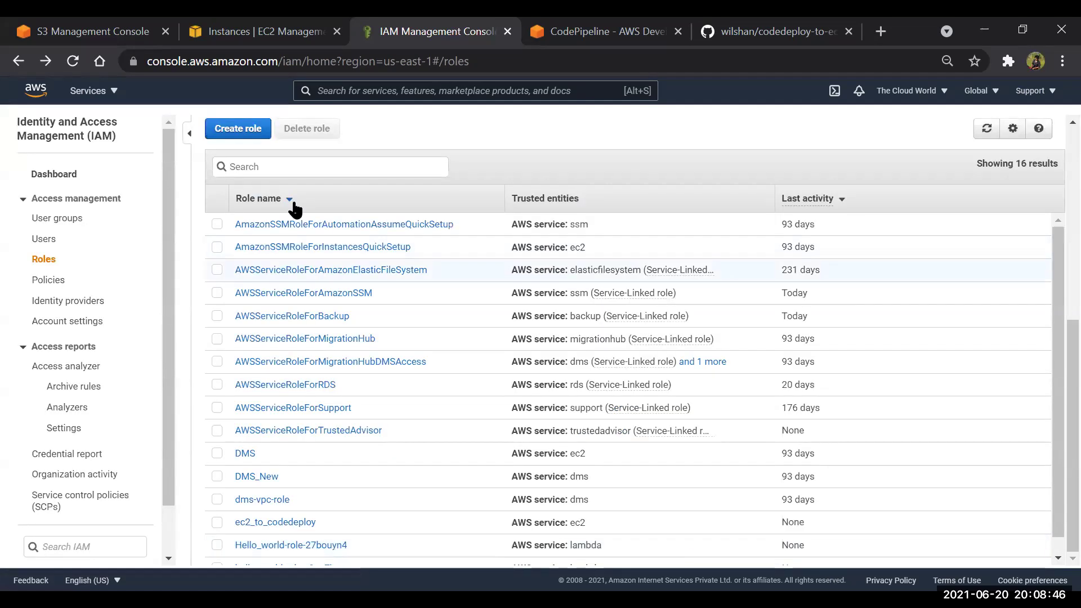
- Start another role for an AWS service with the CodeDeploy service and CodeDeploy use case, and proceed to its permissions
left_click(224, 128)
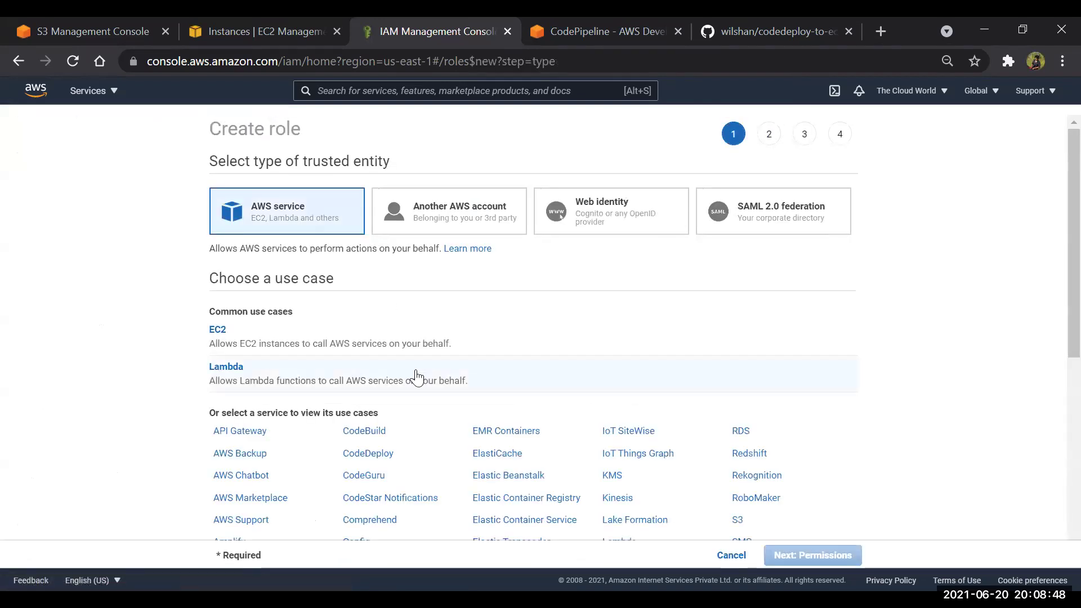
scroll(415, 377, "down", 4)
left_click(369, 250)
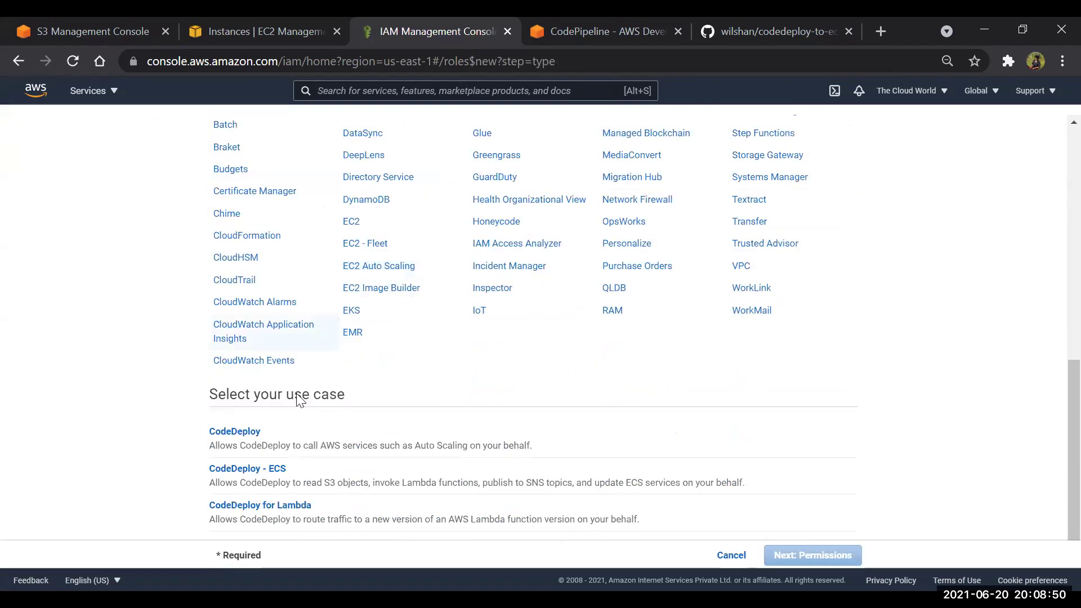
double_click(308, 446)
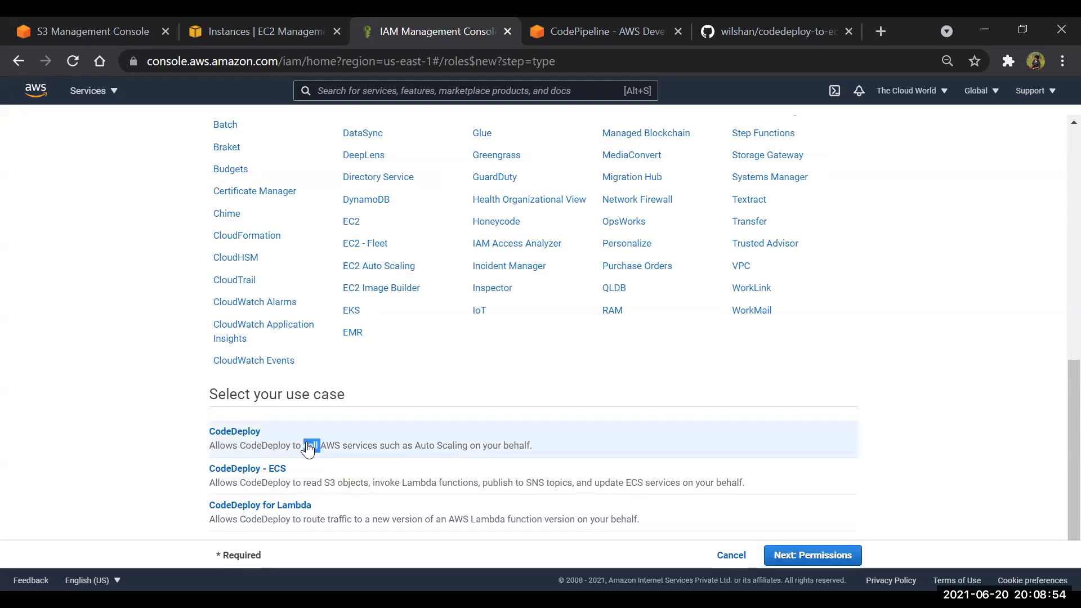
left_click(825, 558)
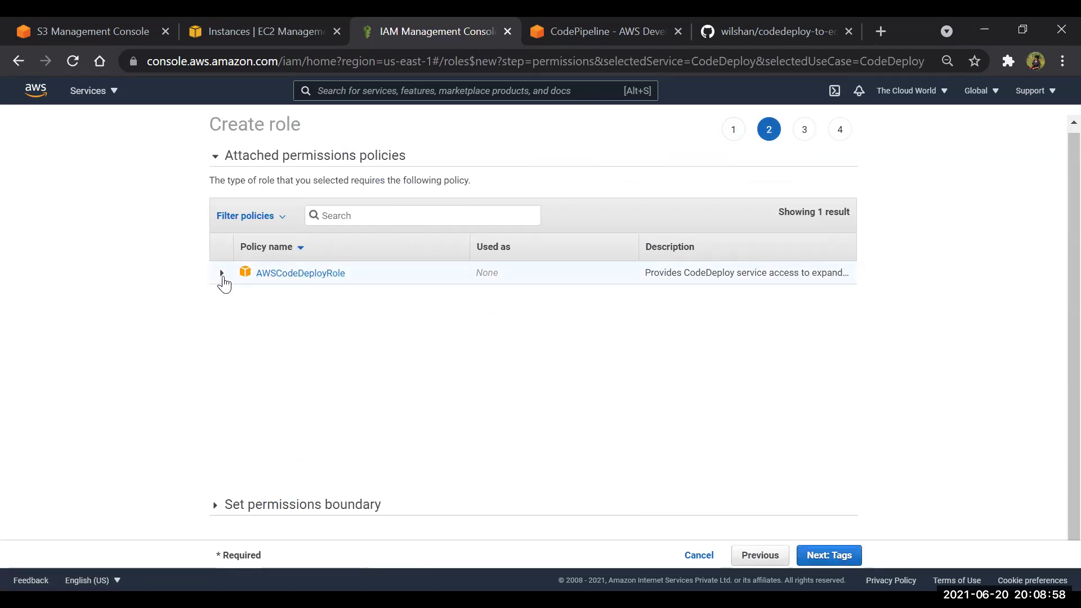
- Review the permissions in the AWSCodeDeployRole policy, skip the tags and create the role with the name codedeploy_to_ec2
left_click(221, 273)
scroll(653, 411, "down", 5)
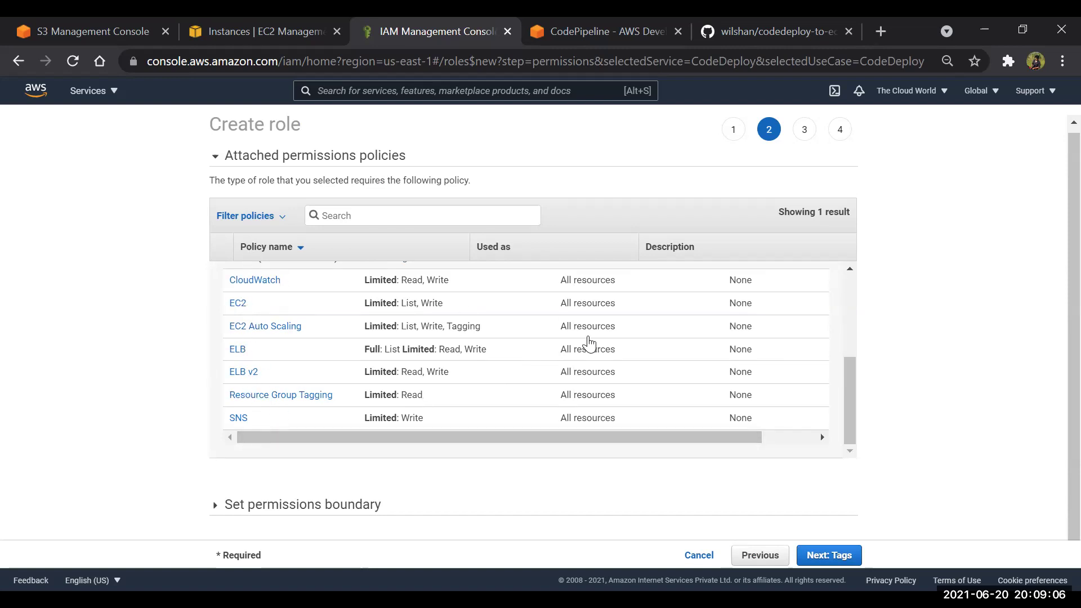
left_click(822, 557)
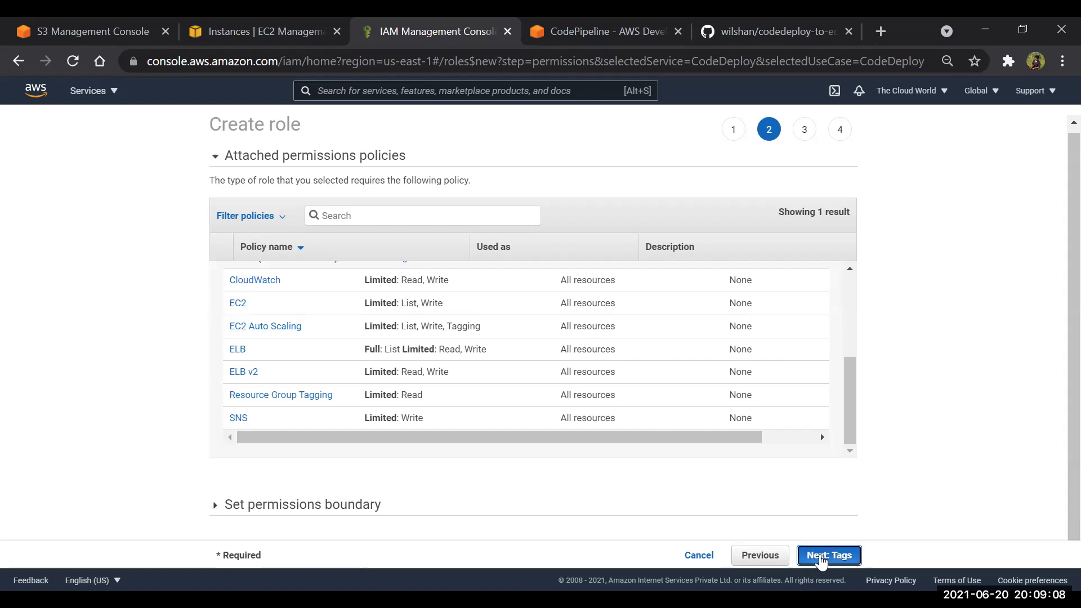
left_click(822, 557)
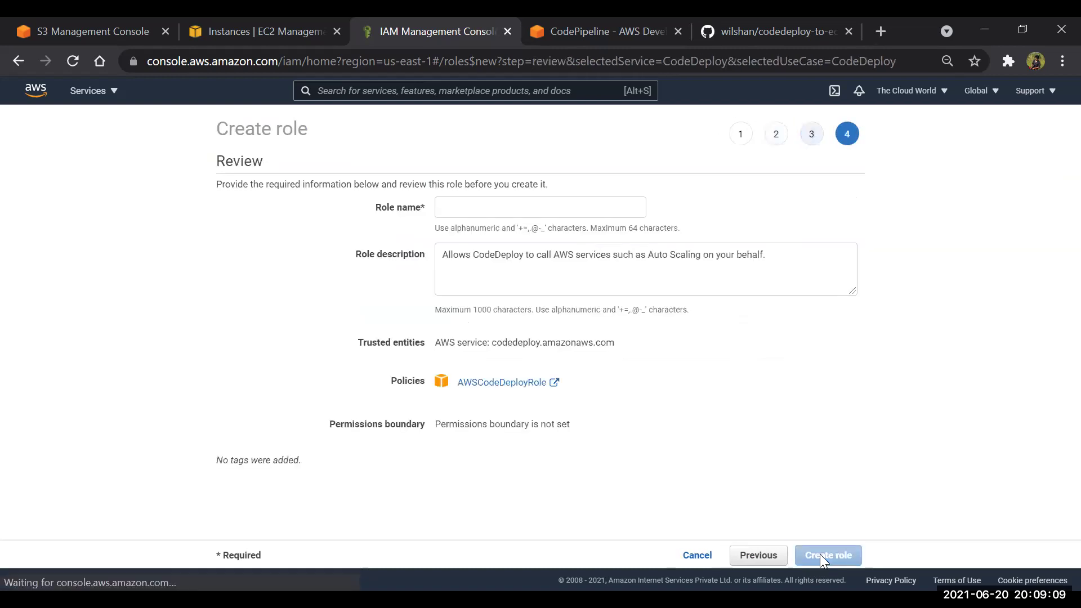
left_click(466, 213)
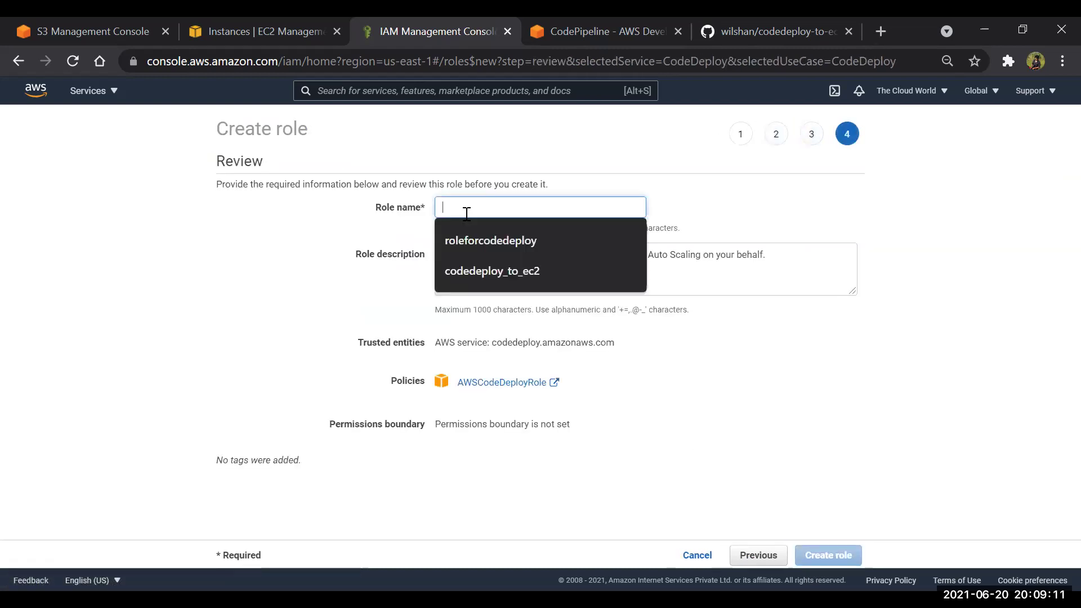
left_click(491, 271)
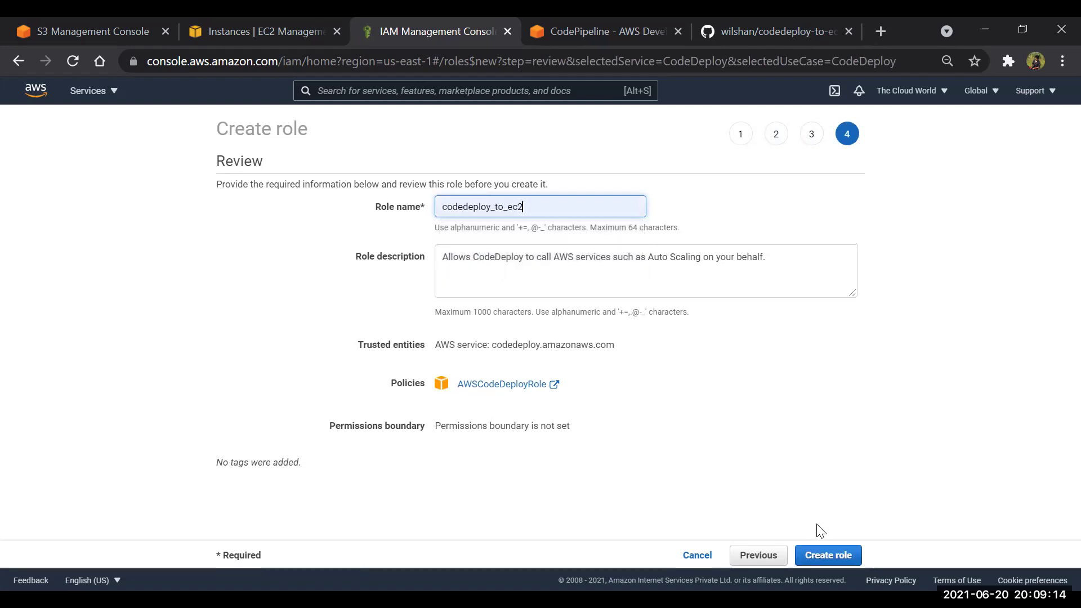
left_click(816, 552)
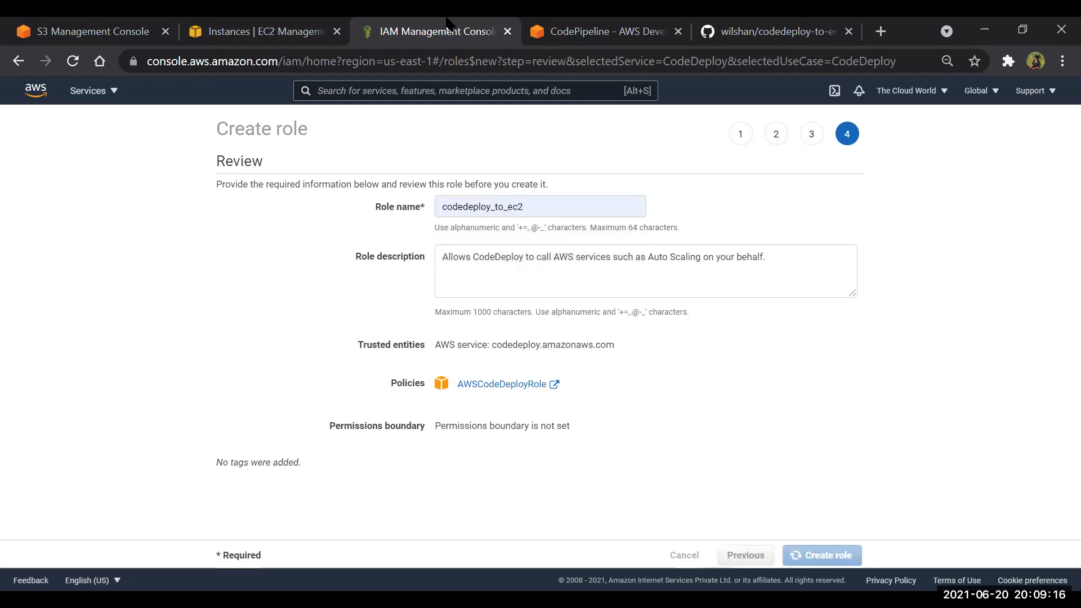
- In the EC2 console, refresh the instances list and attach the ec2_to_codedeploy IAM role to the Production 1 instance
left_click(259, 31)
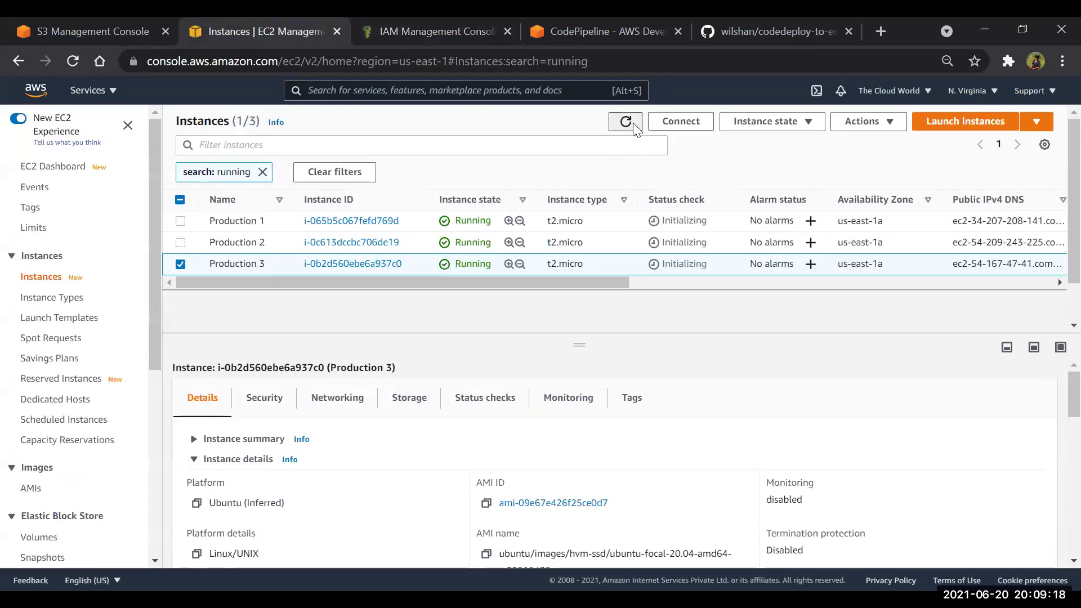
left_click(633, 123)
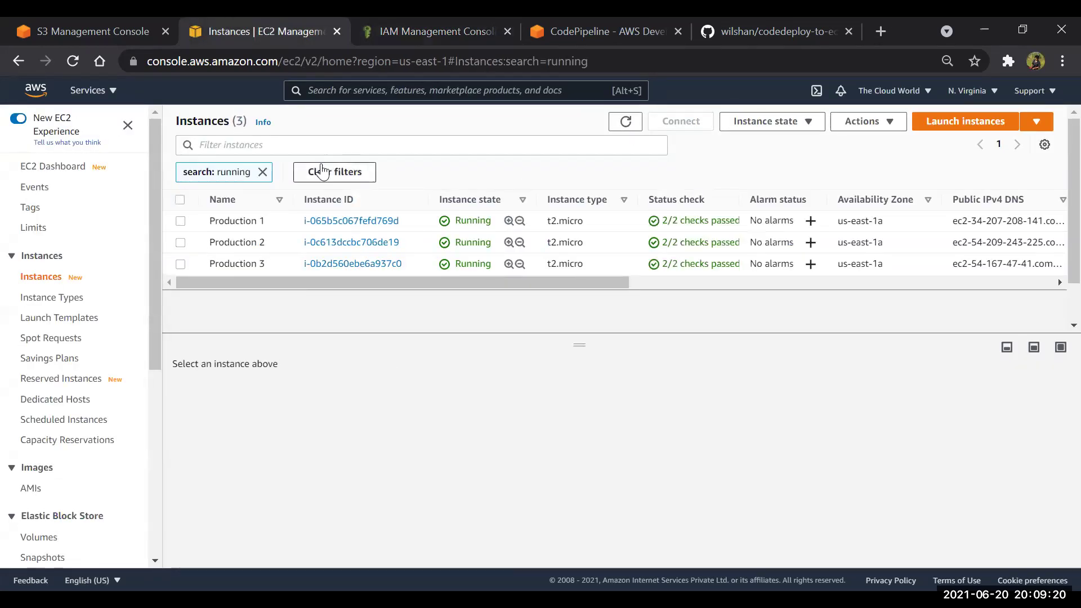
left_click(180, 222)
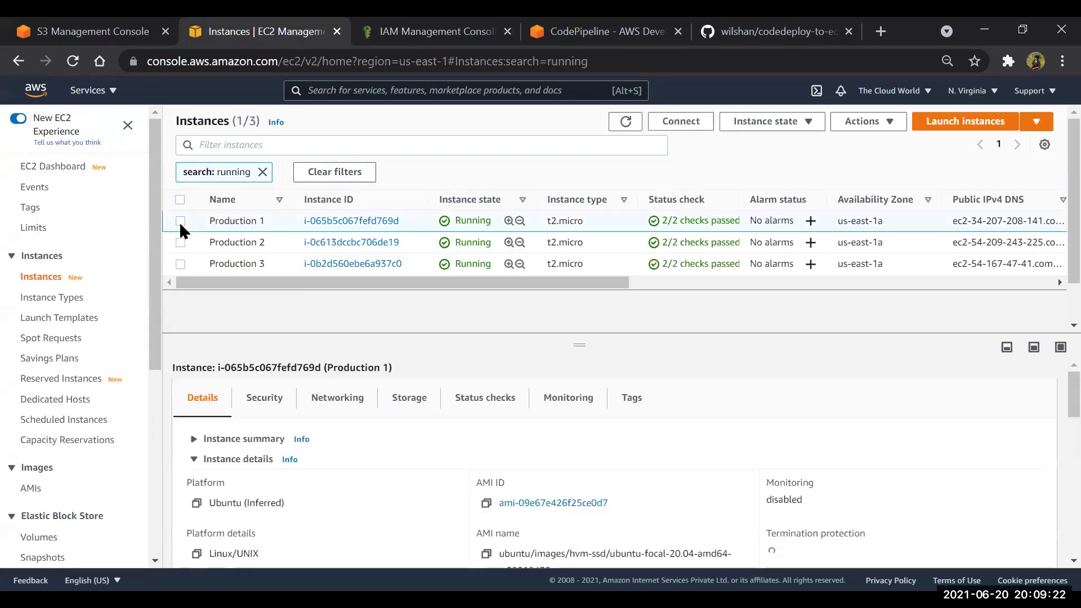
left_click(776, 122)
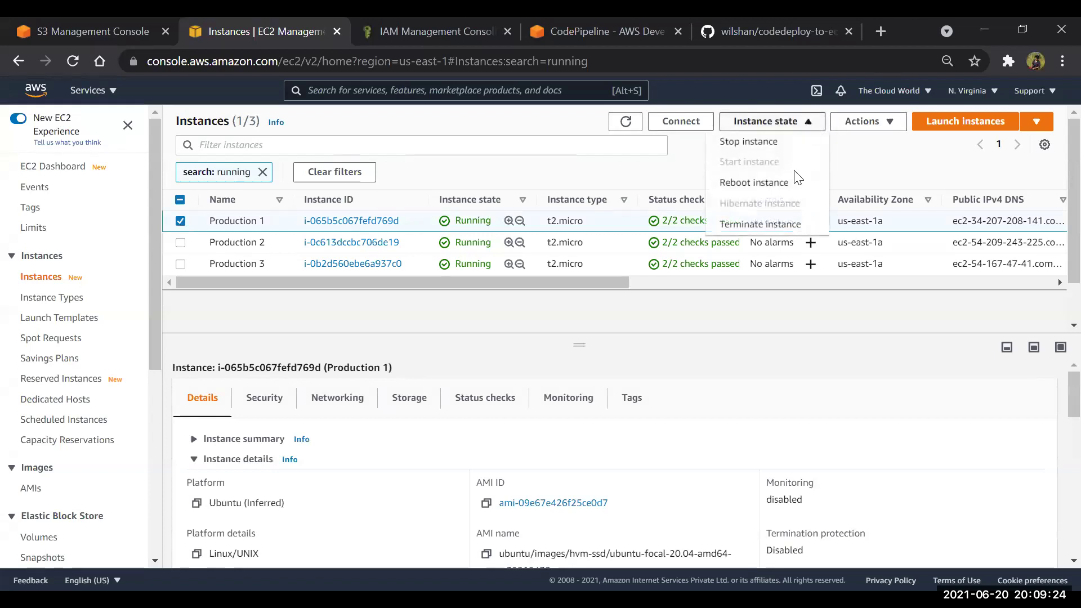
left_click(864, 122)
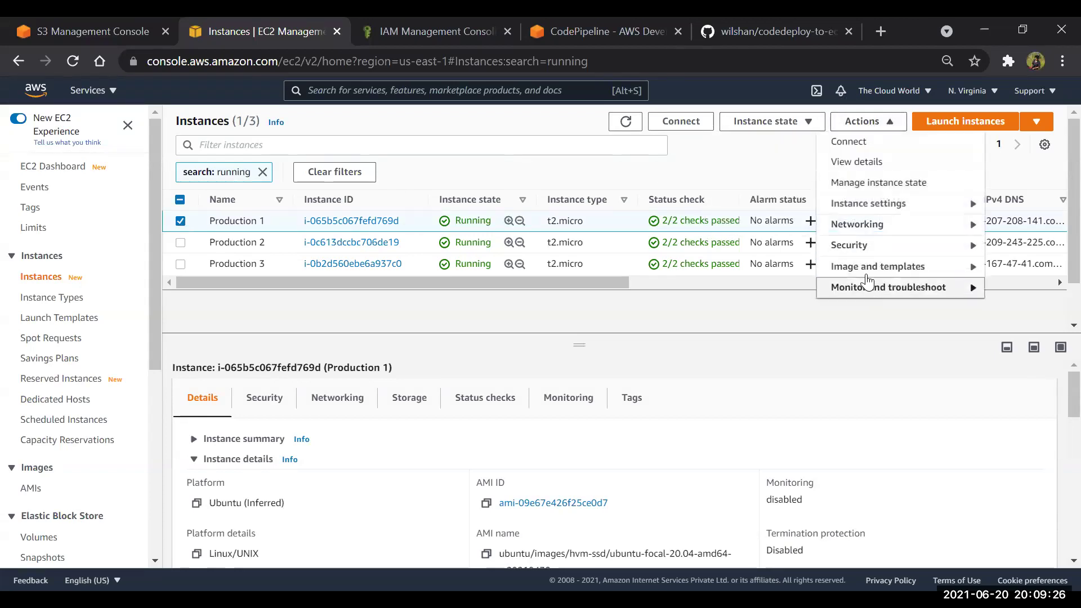
mouse_move(861, 253)
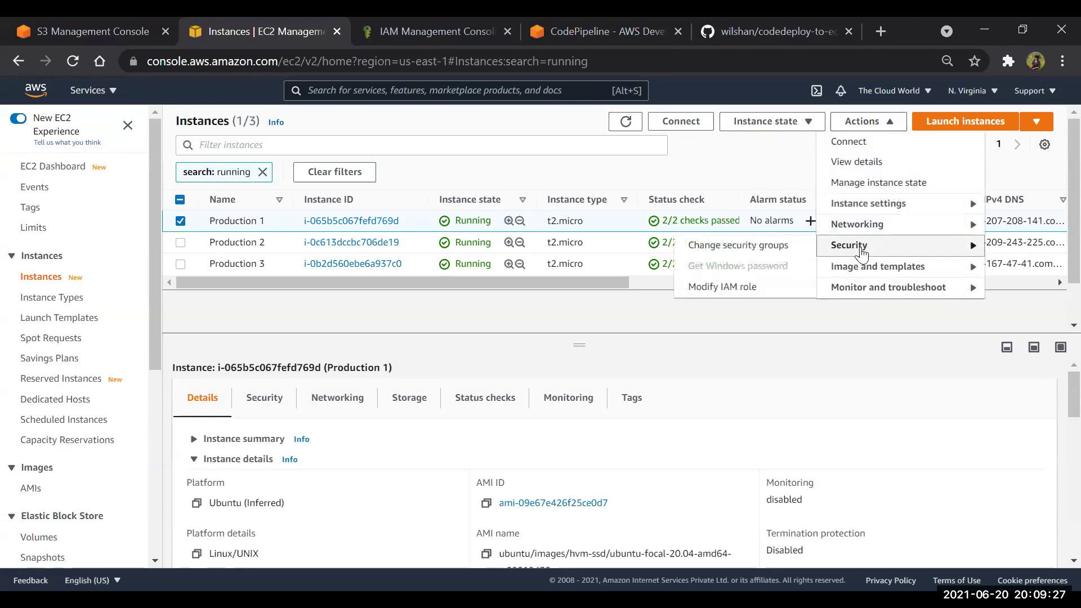
left_click(723, 287)
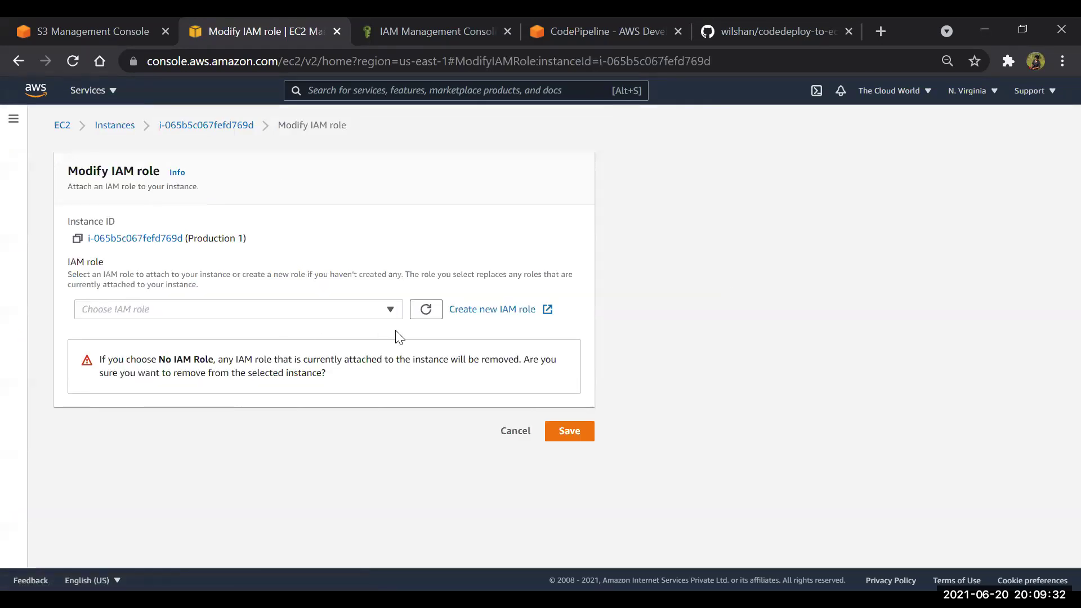
left_click(293, 314)
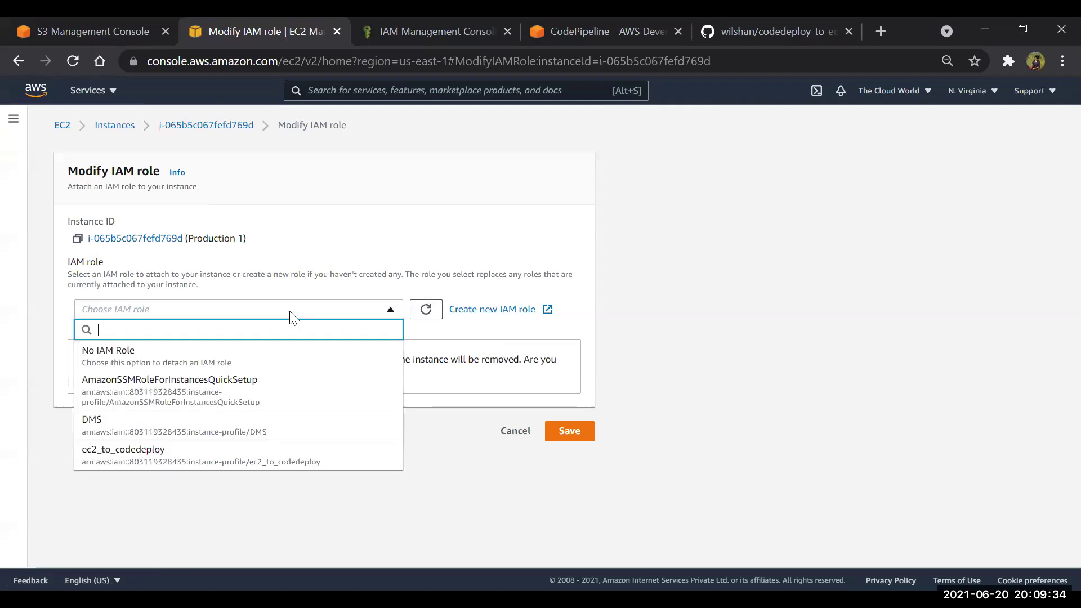
left_click(197, 457)
left_click(572, 365)
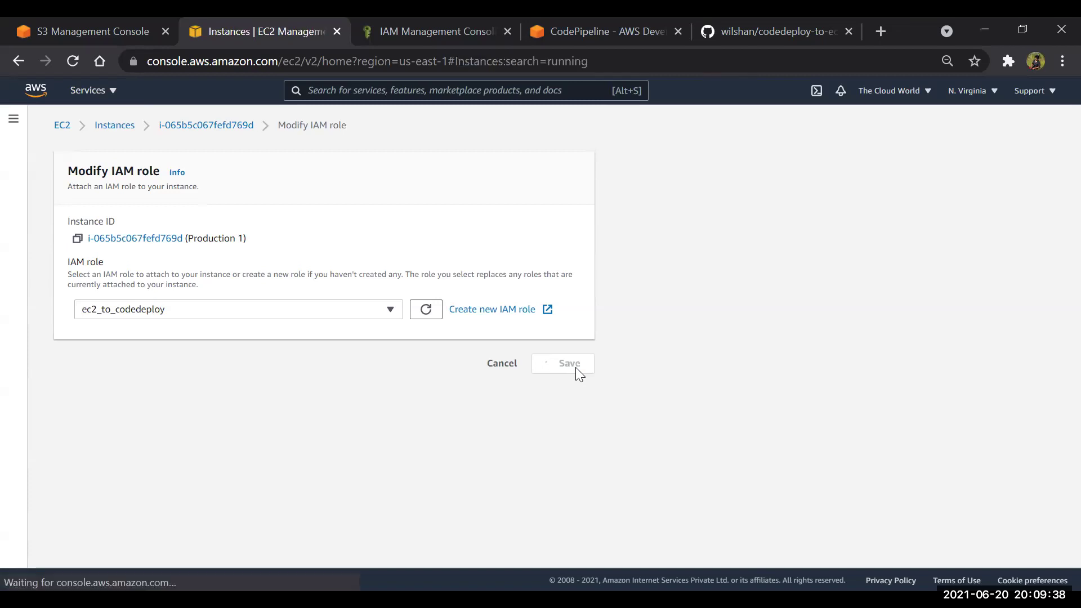
- Attach the ec2_to_codedeploy IAM role to the Production 2 instance and save it
left_click(180, 276)
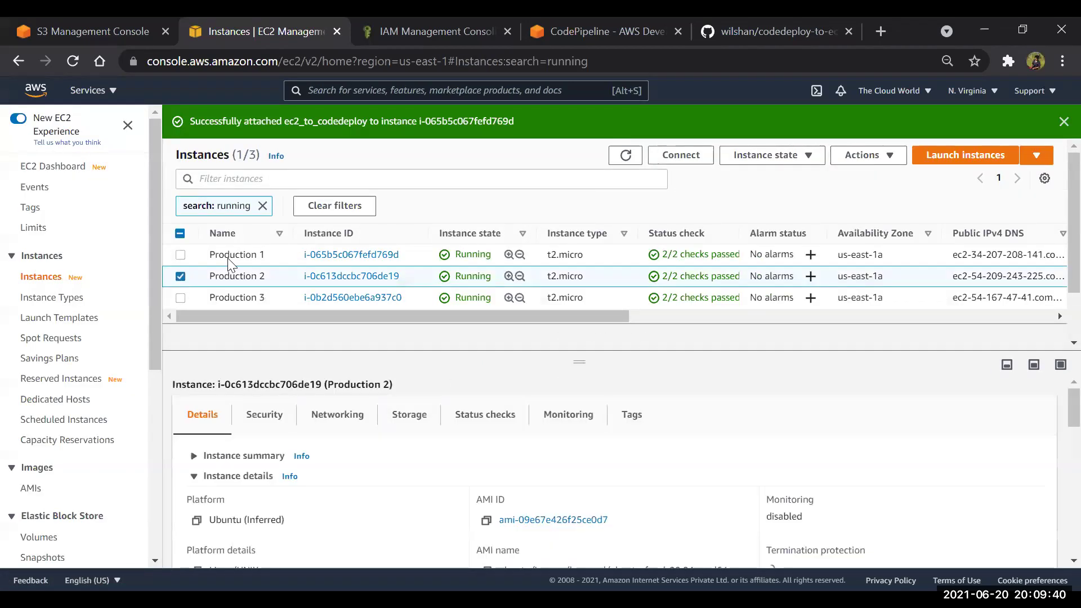
left_click(856, 155)
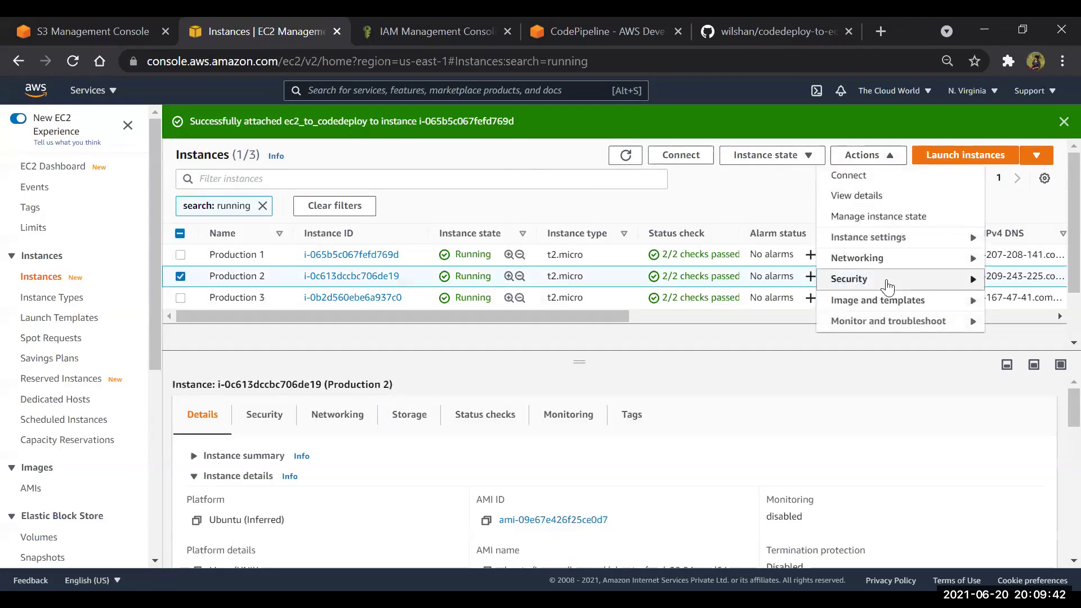
mouse_move(886, 282)
left_click(716, 320)
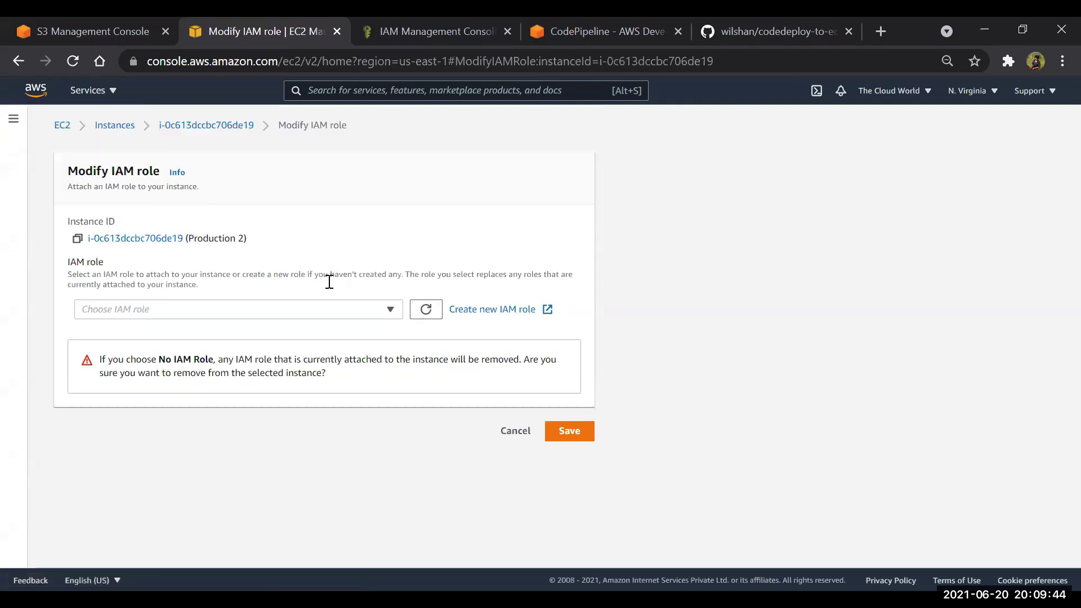
left_click(313, 315)
left_click(168, 454)
left_click(574, 364)
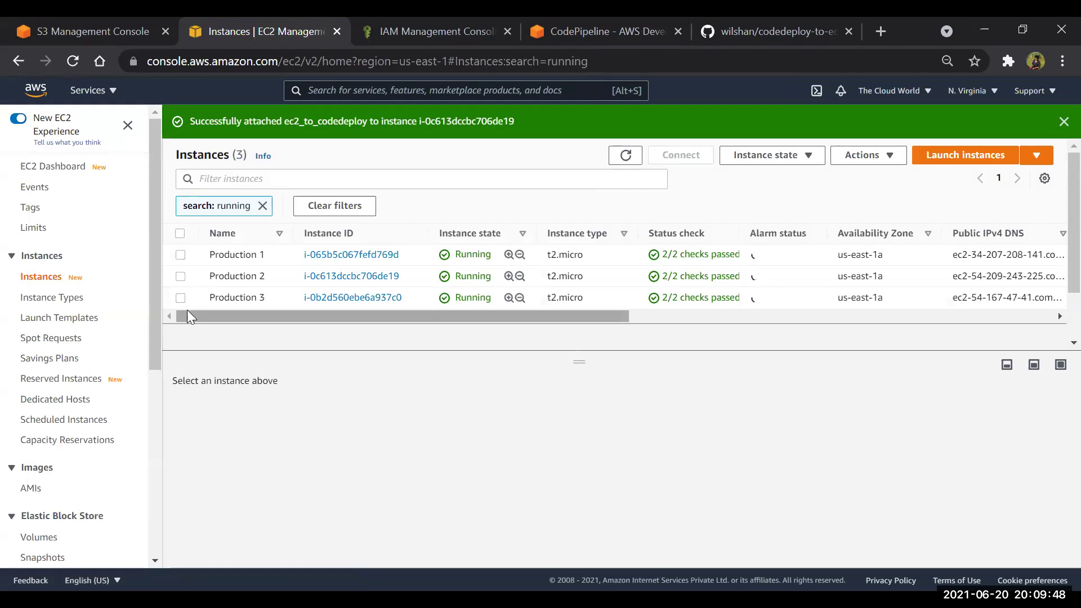
- Attach the ec2_to_codedeploy IAM role to the Production 3 instance and save it
left_click(180, 297)
left_click(864, 156)
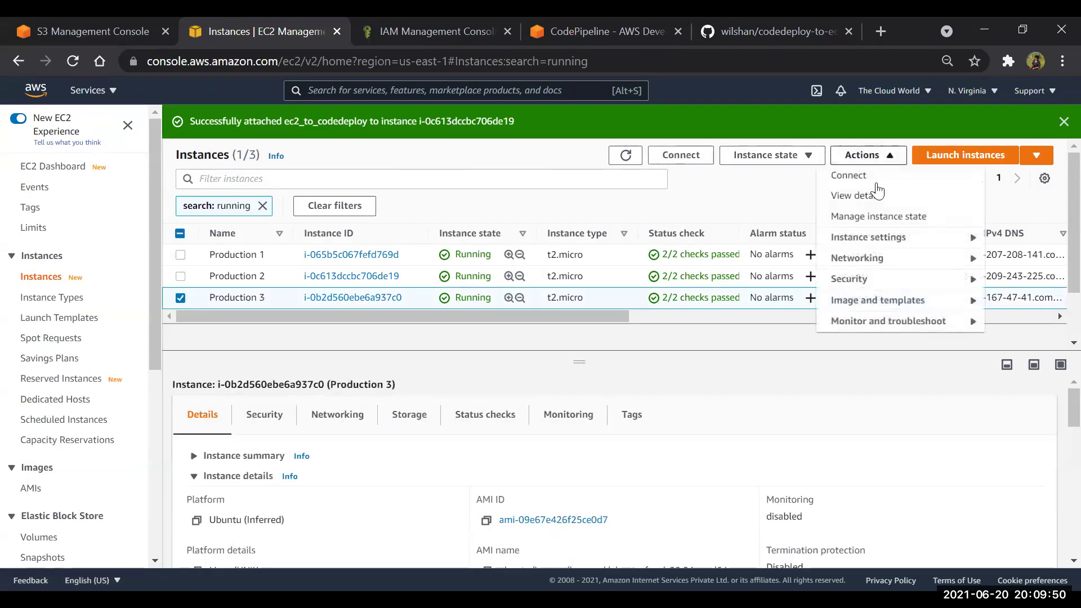
mouse_move(886, 278)
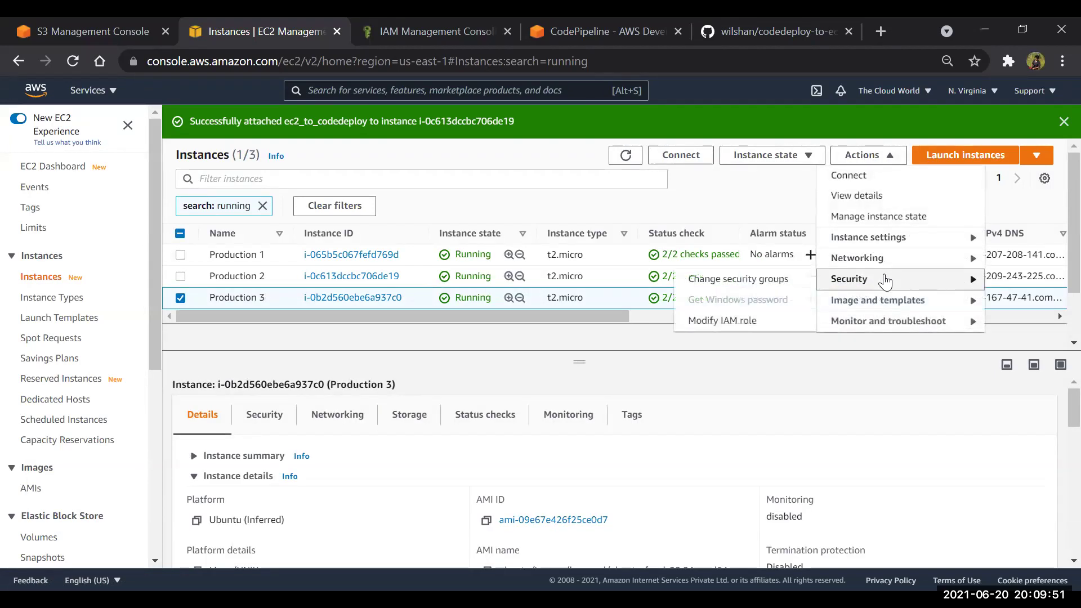
left_click(698, 316)
left_click(333, 309)
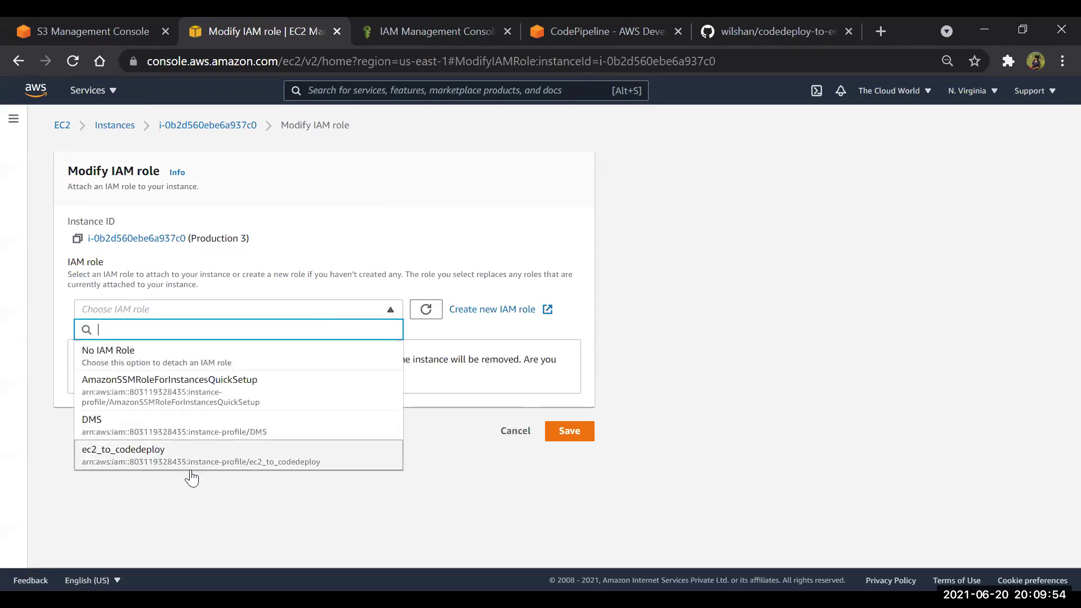
left_click(182, 467)
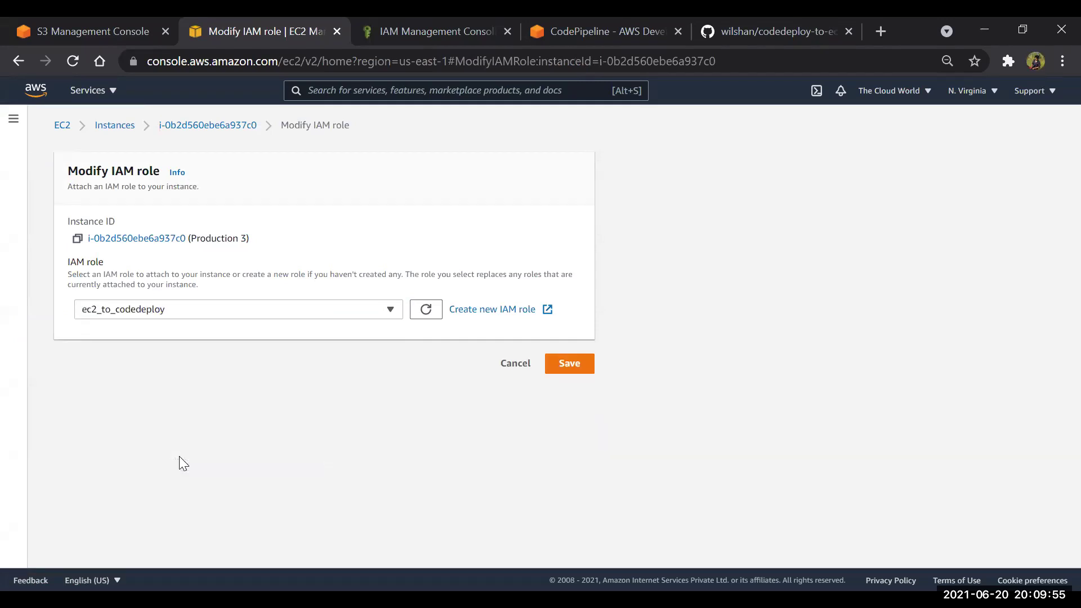
left_click(569, 363)
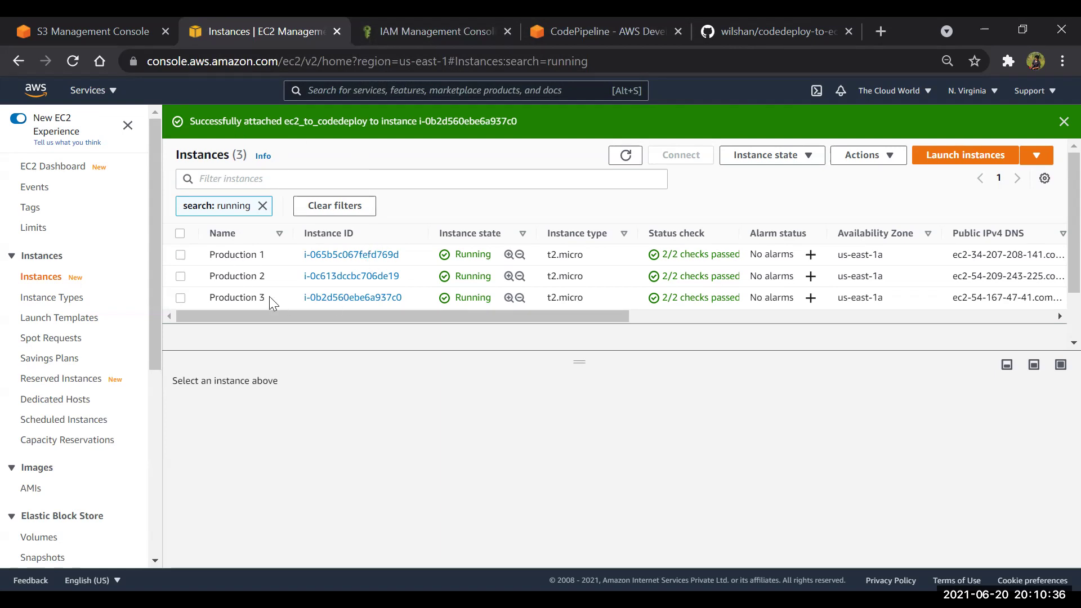
- Switch to the CodePipeline console and open the getting started page of CodeDeploy
left_click(542, 21)
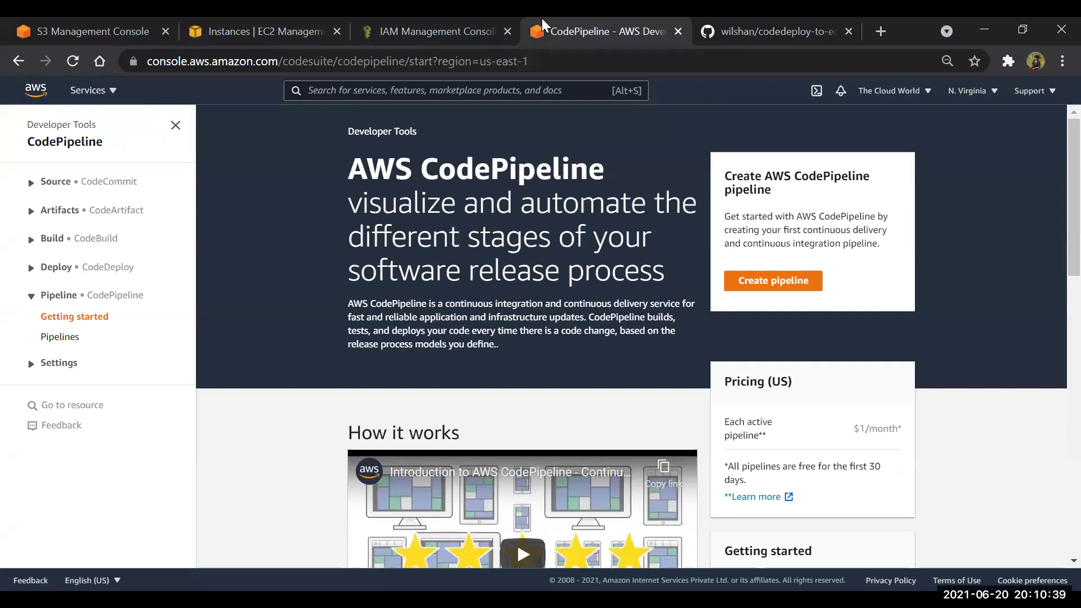
left_click(55, 268)
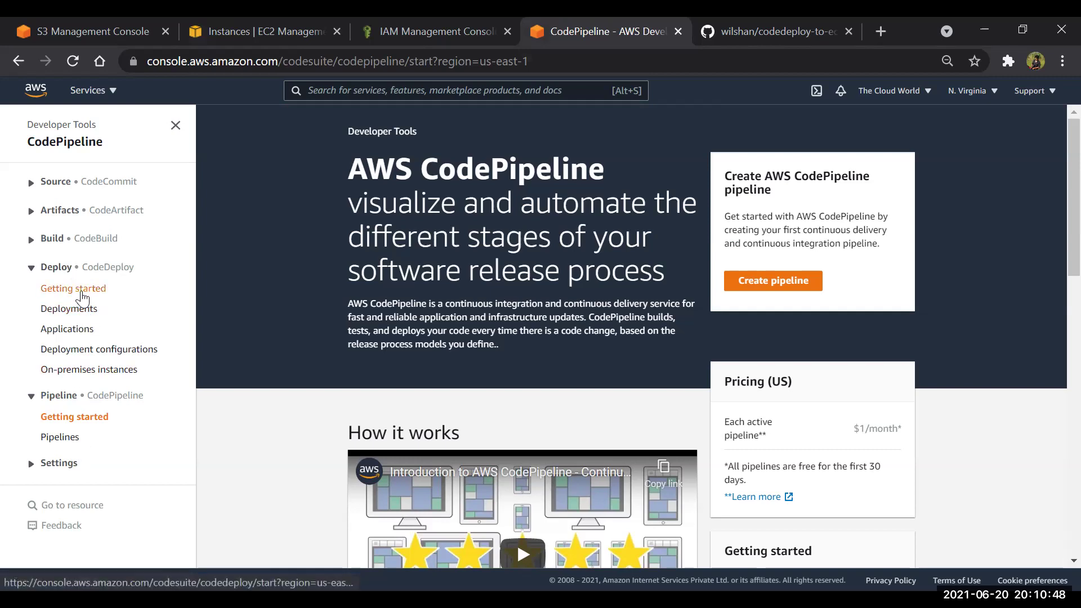
left_click(80, 291)
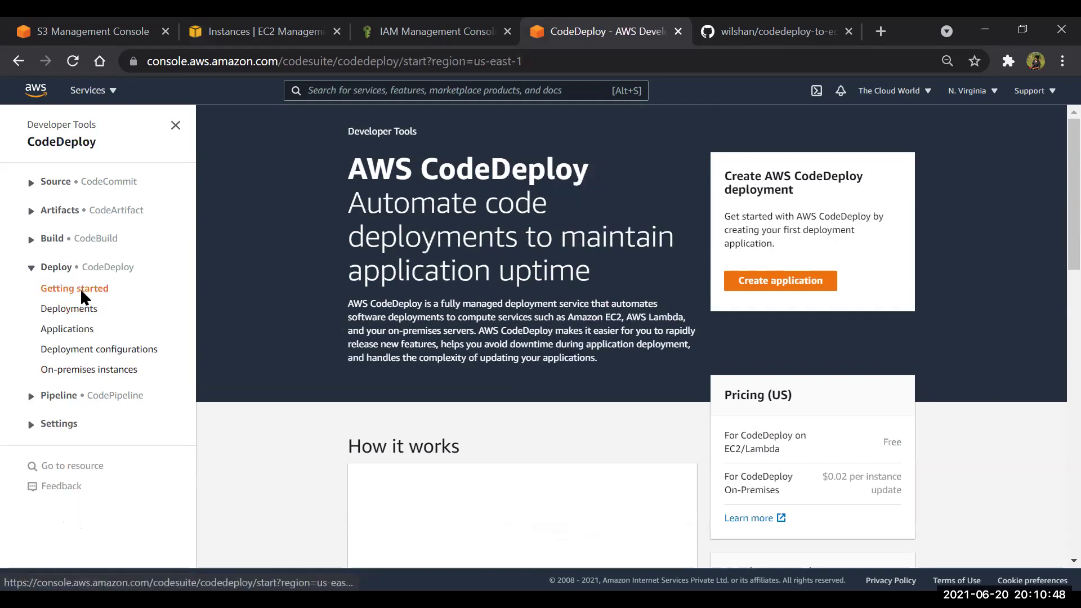
- Create a CodeDeploy application named CodeDeploy with EC2/On-premises as the compute platform
left_click(784, 283)
left_click(110, 295)
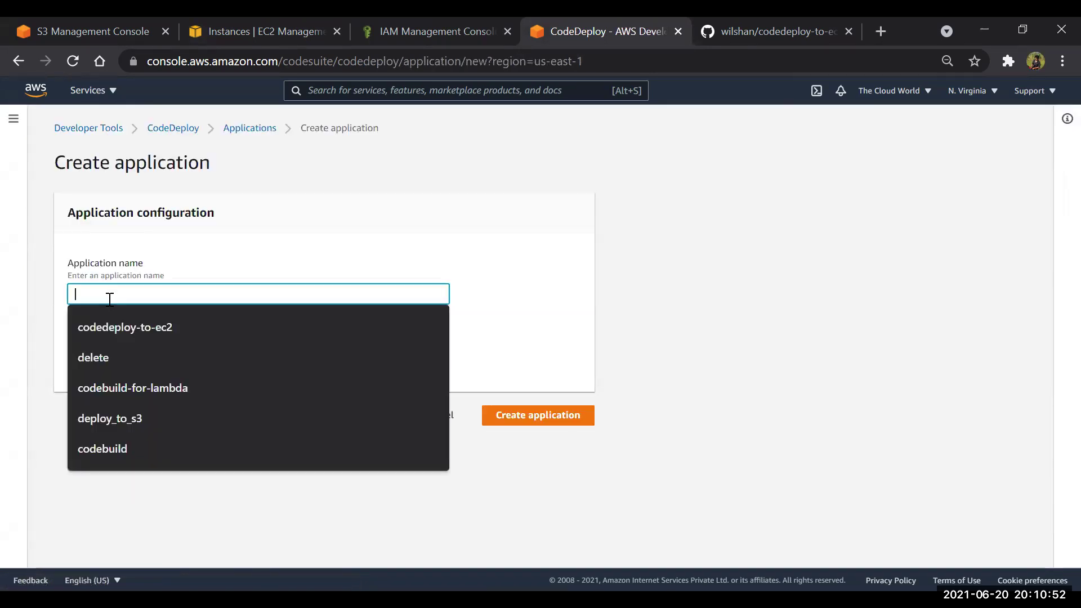
type("CodeD")
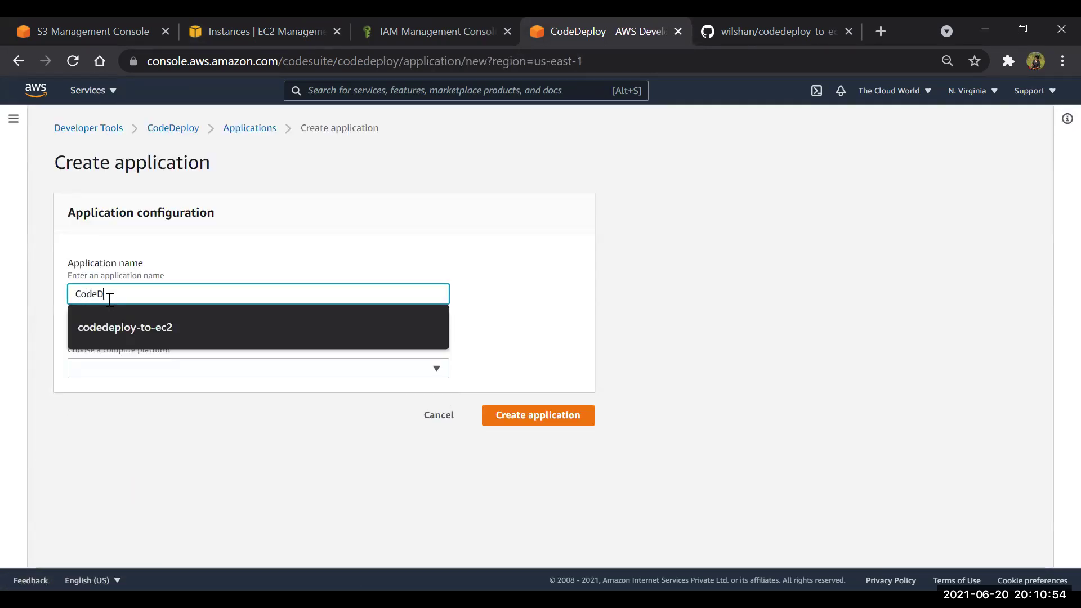
type("eploy")
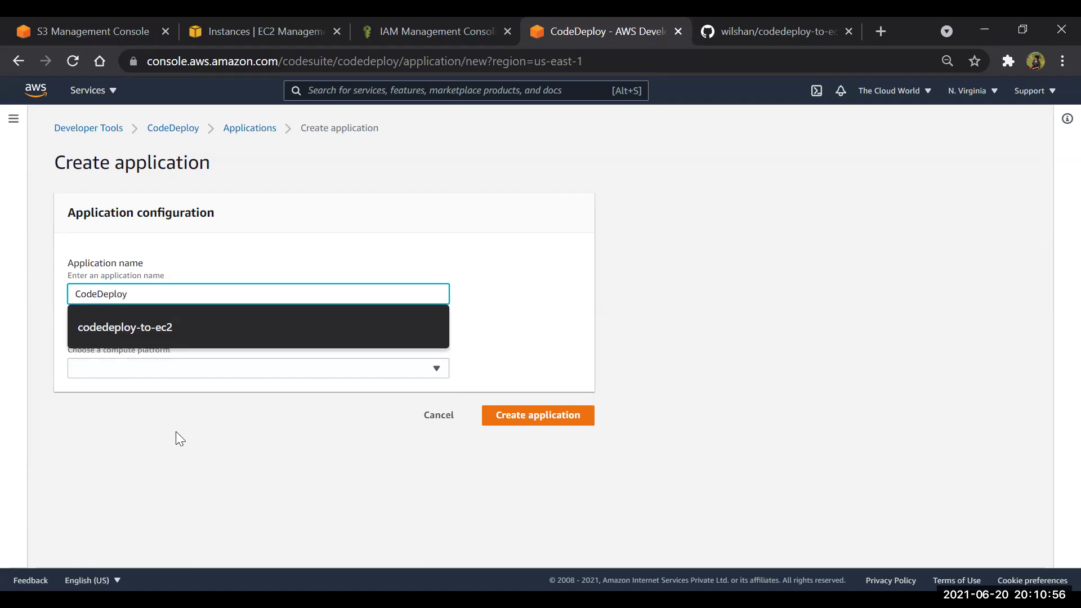
left_click(175, 432)
left_click(121, 369)
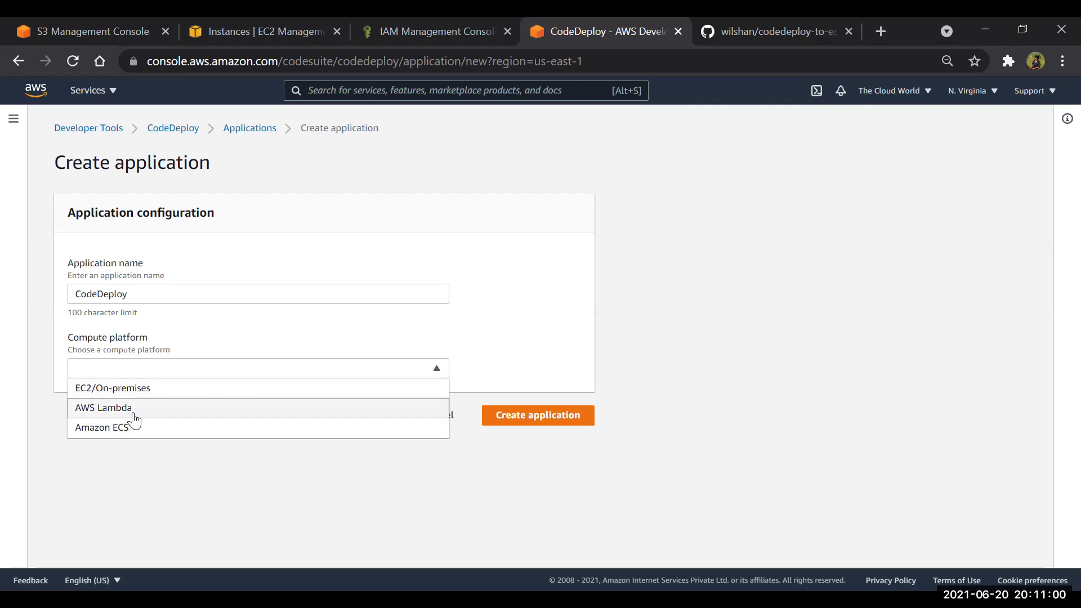
left_click(106, 394)
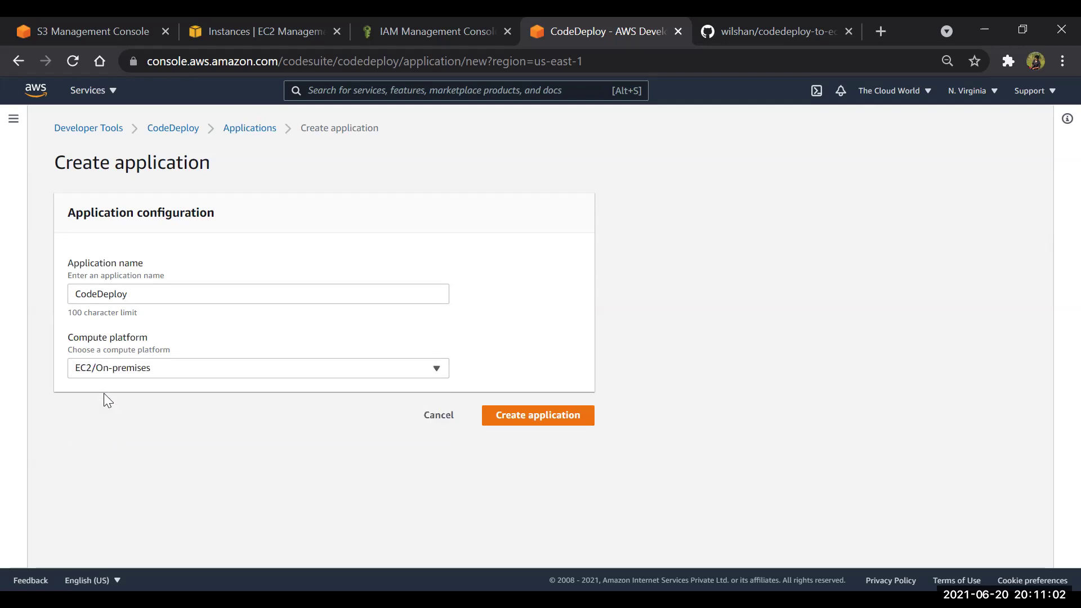
left_click(546, 415)
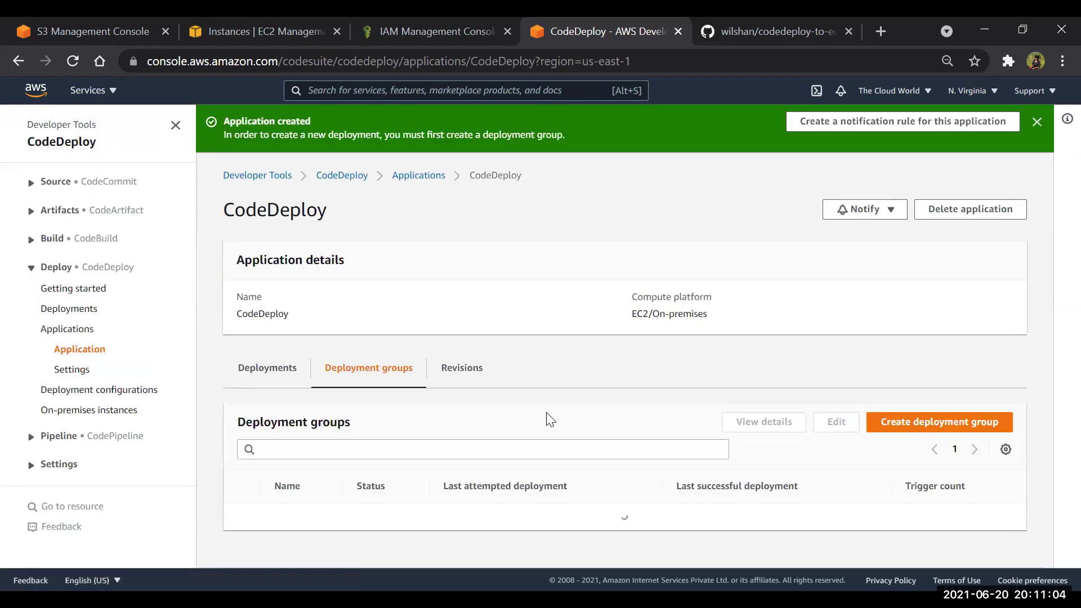
- Start a deployment group for the application, name it codeployment_Group and assign the codedeploy_to_ec2 service role
left_click(904, 361)
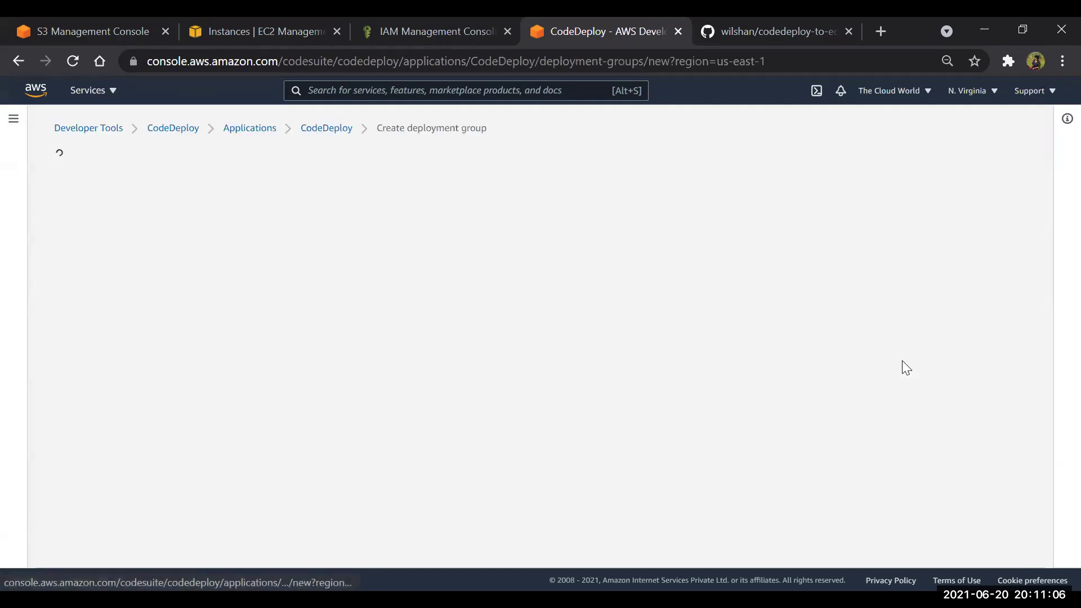
scroll(162, 306, "down", 2)
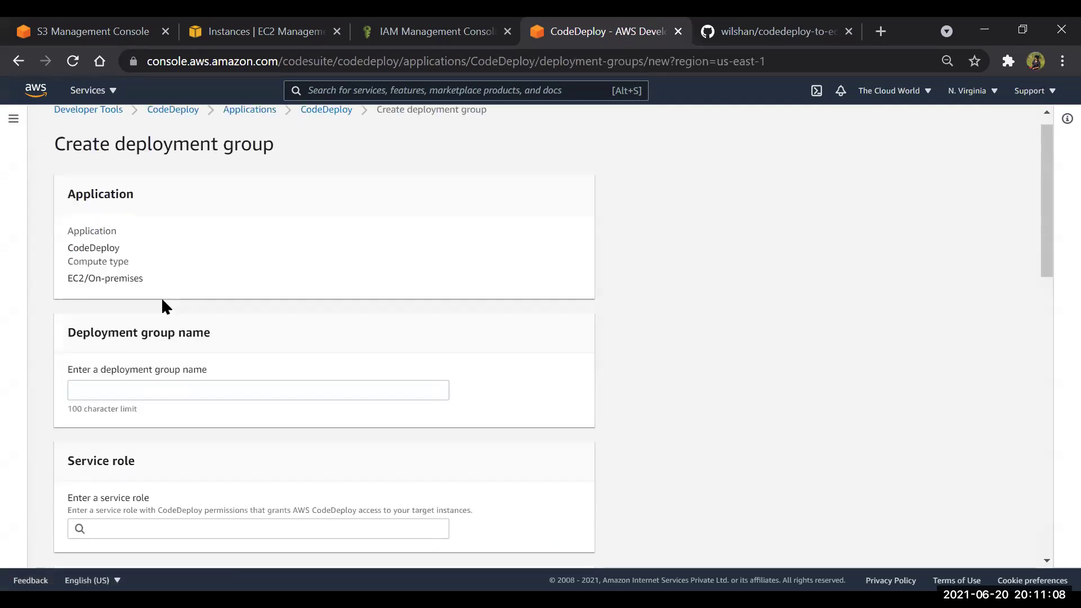
left_click(127, 268)
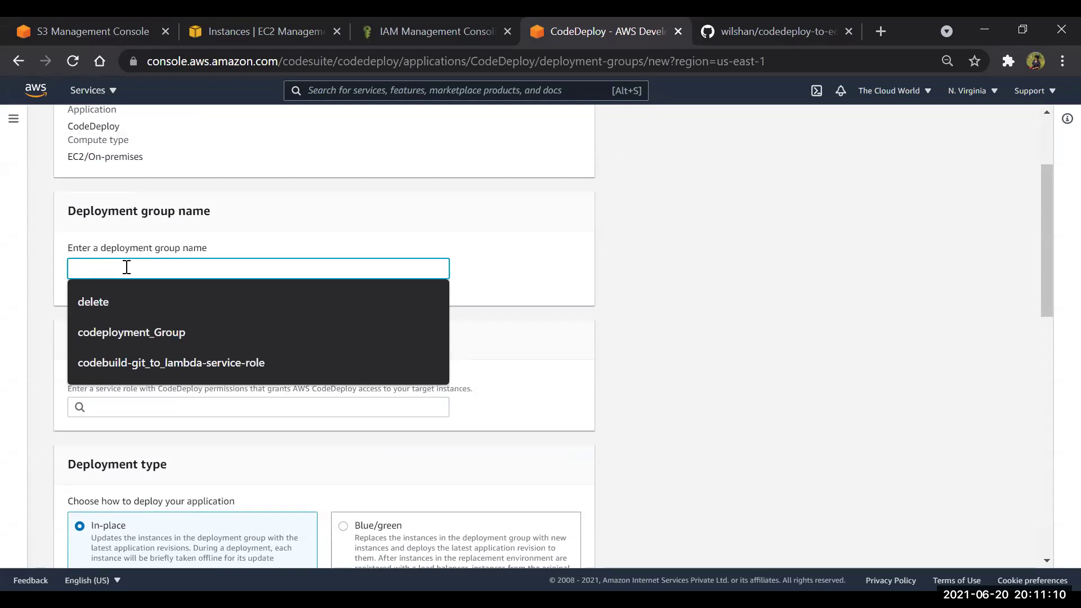
left_click(157, 329)
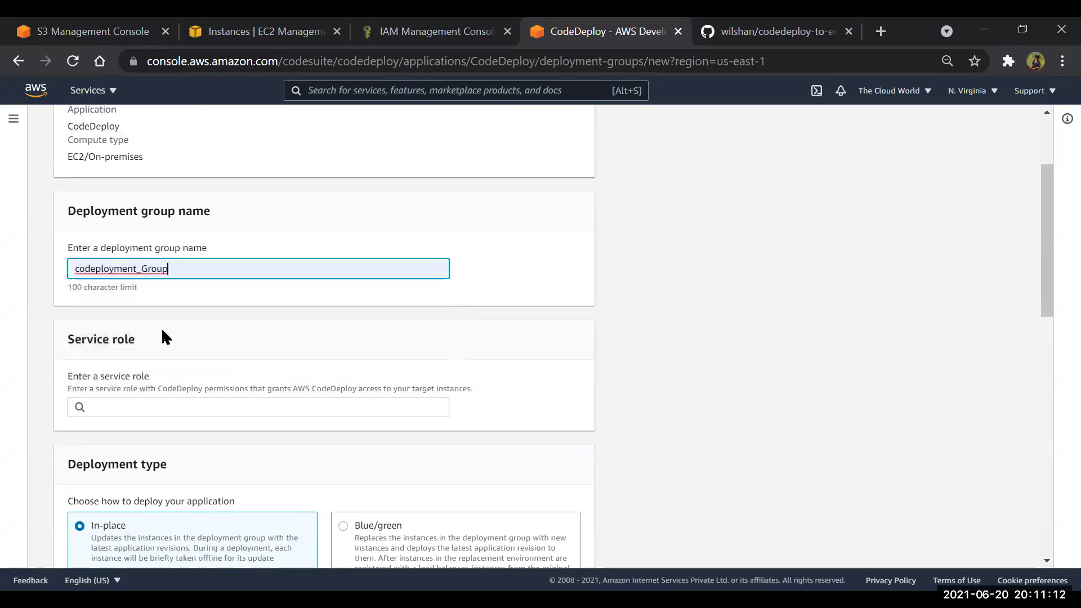
scroll(162, 331, "down", 3)
left_click(145, 285)
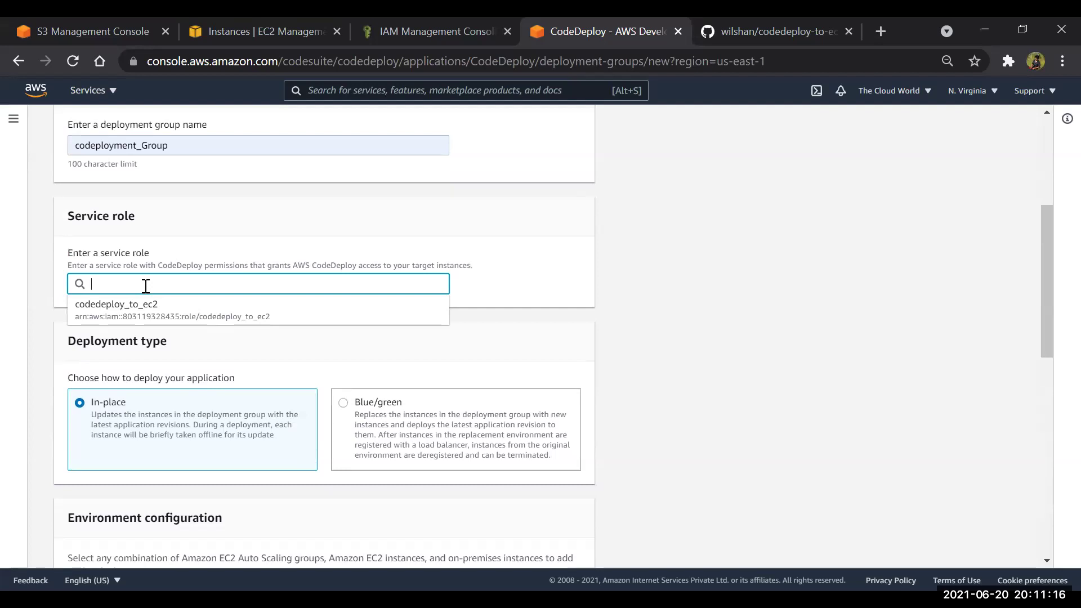
left_click(149, 314)
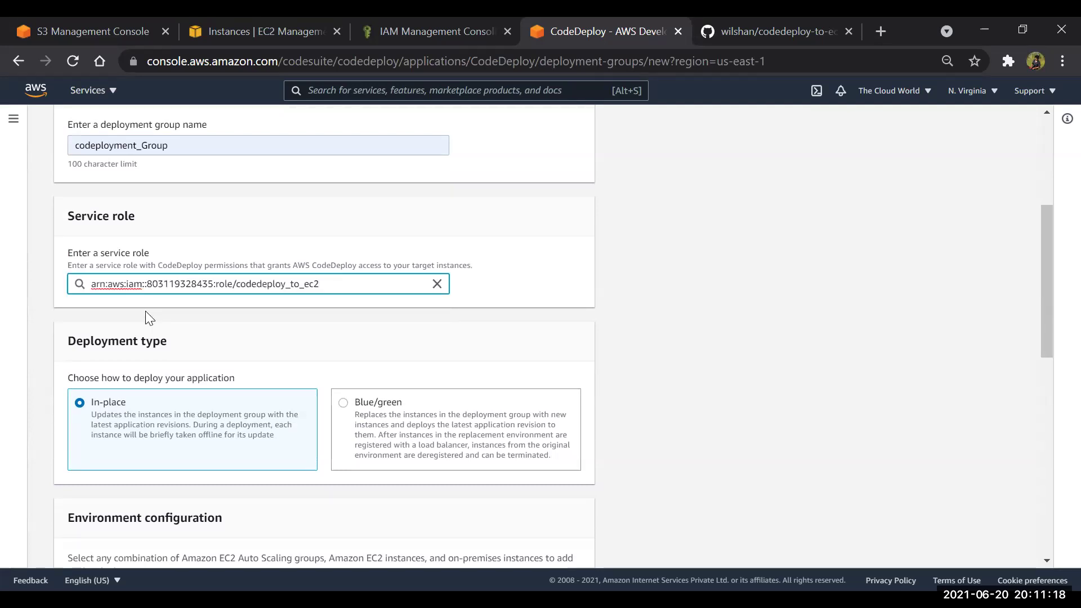
- Try the Blue/green deployment type to view its environment options and switch back to In-place
scroll(149, 318, "down", 2)
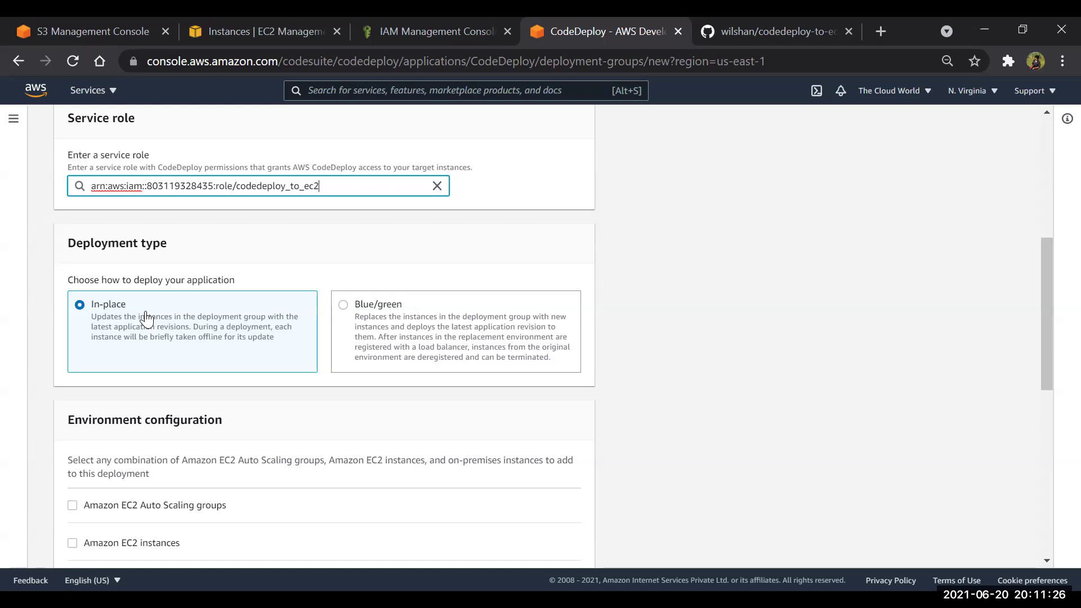
scroll(146, 318, "down", 2)
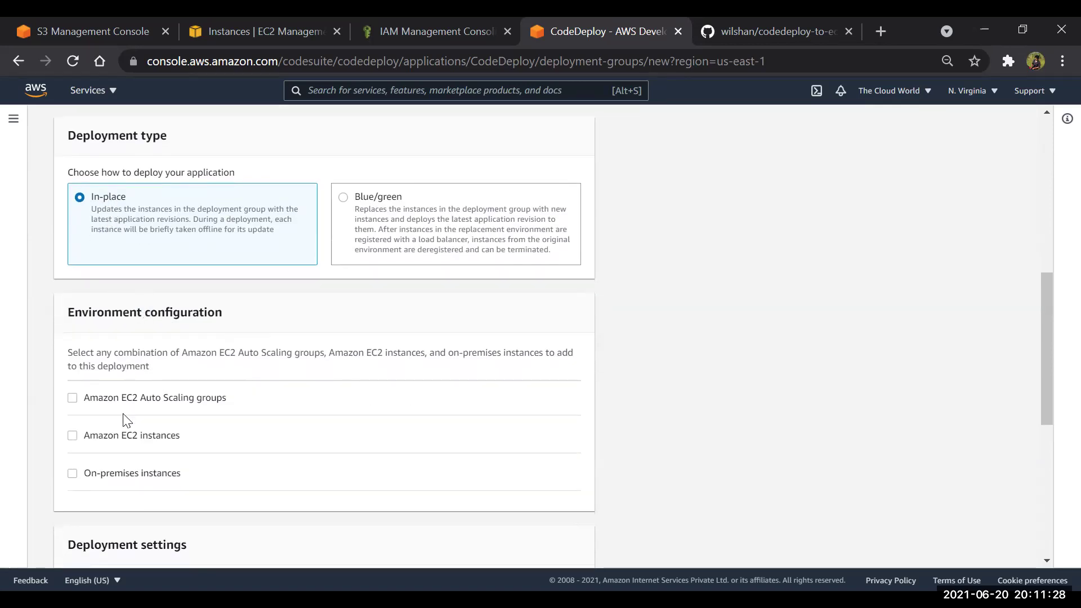
left_click(363, 203)
scroll(360, 205, "down", 2)
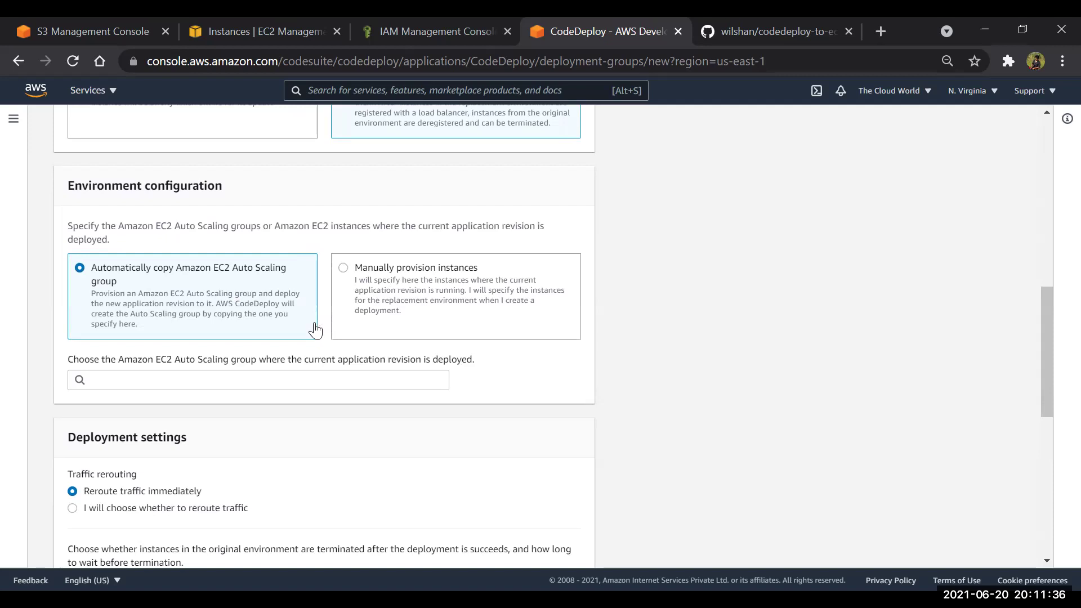
scroll(242, 284, "up", 2)
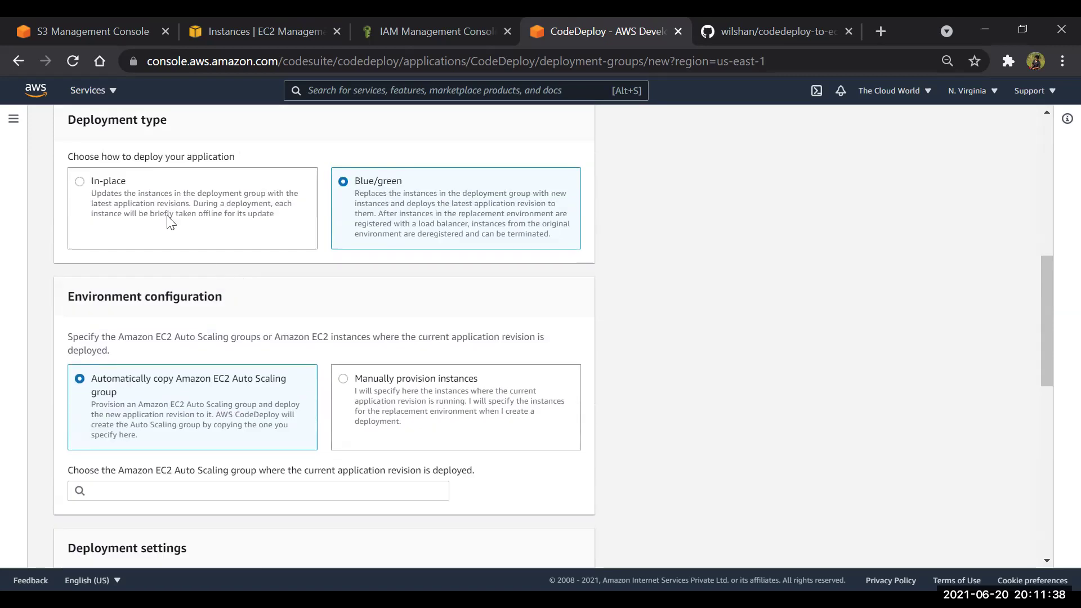
left_click(104, 189)
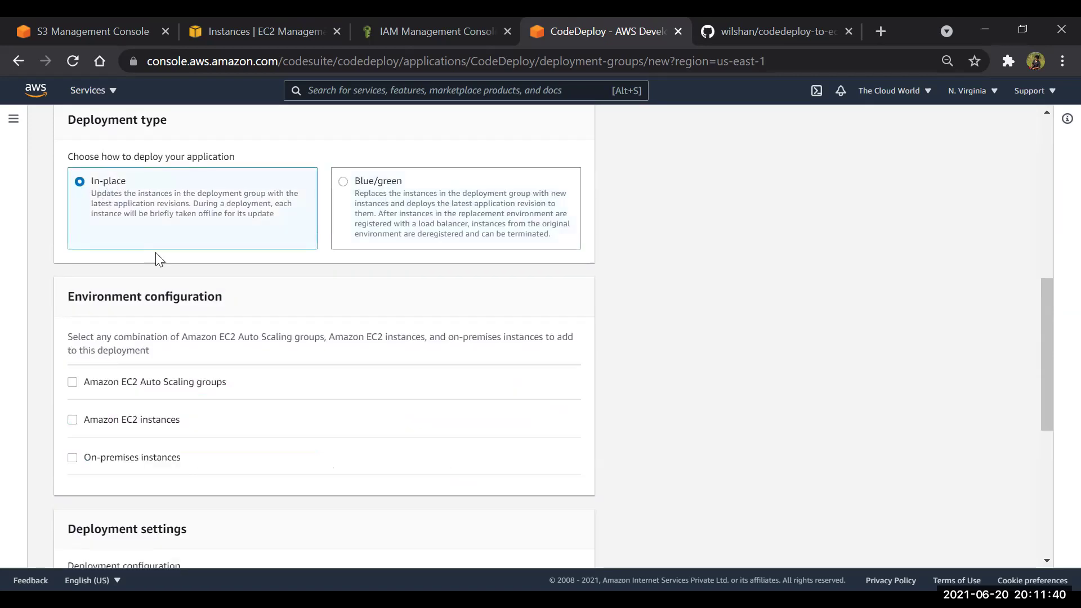
- Target Amazon EC2 instances in the environment configuration and set the first tag to key Name, value Production 1
scroll(155, 252, "down", 1)
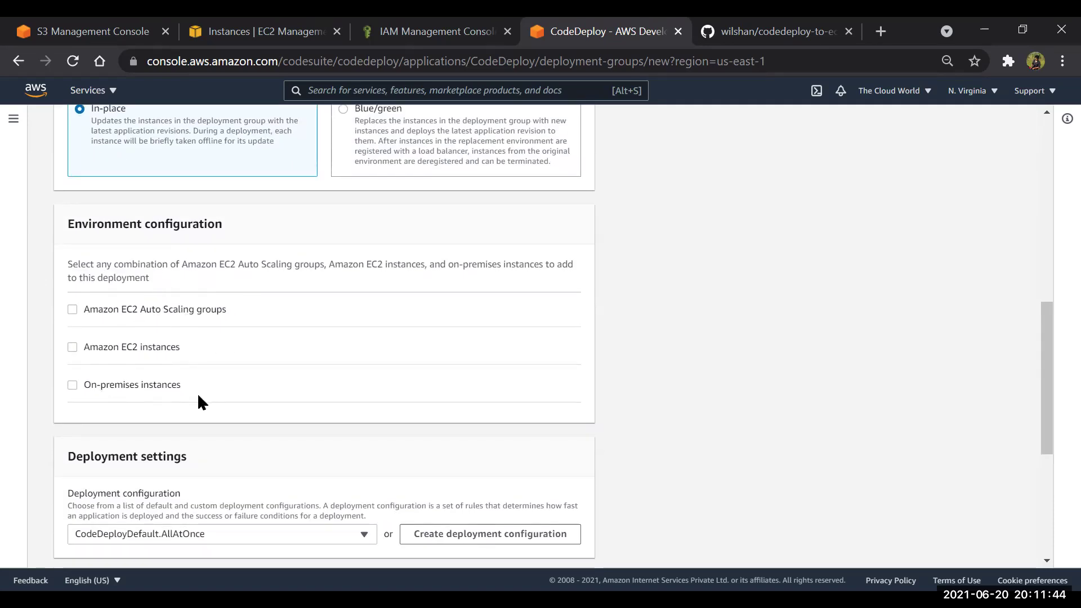
left_click(72, 348)
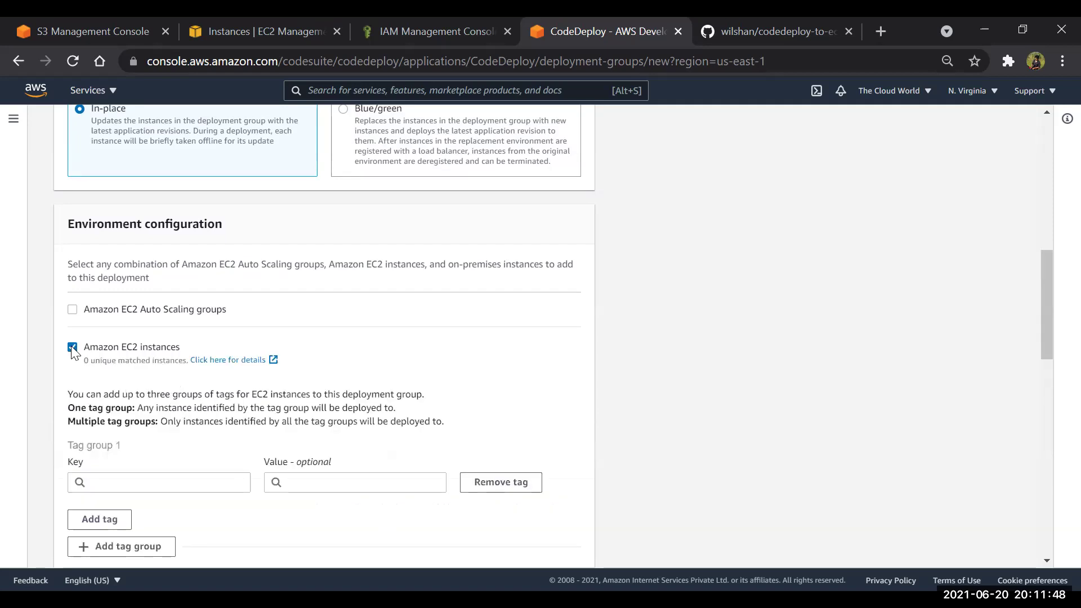
scroll(72, 349, "down", 1)
scroll(73, 349, "down", 1)
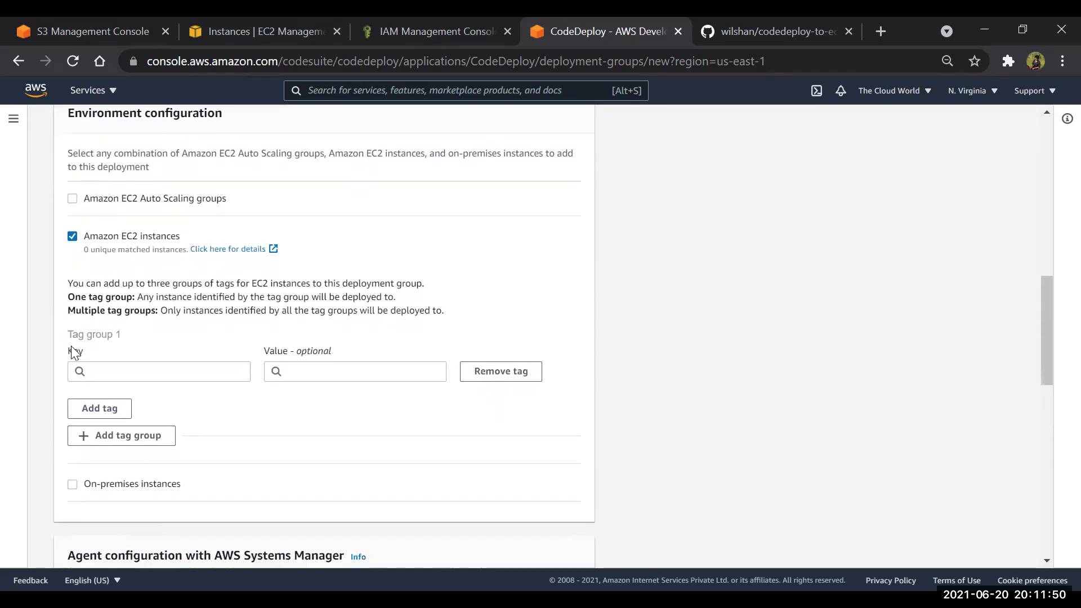
scroll(73, 349, "down", 1)
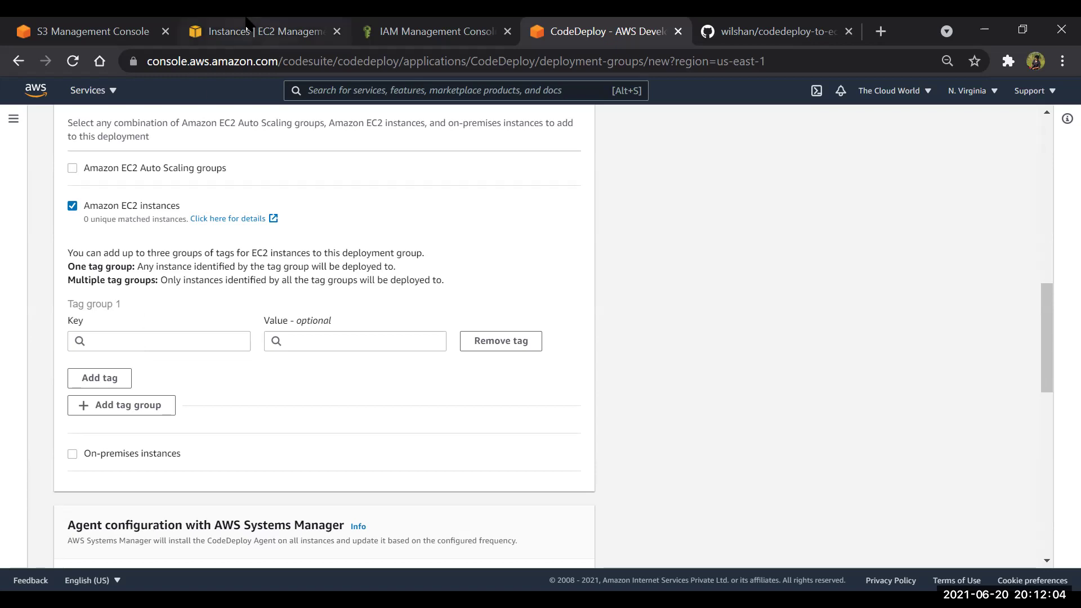
left_click(140, 343)
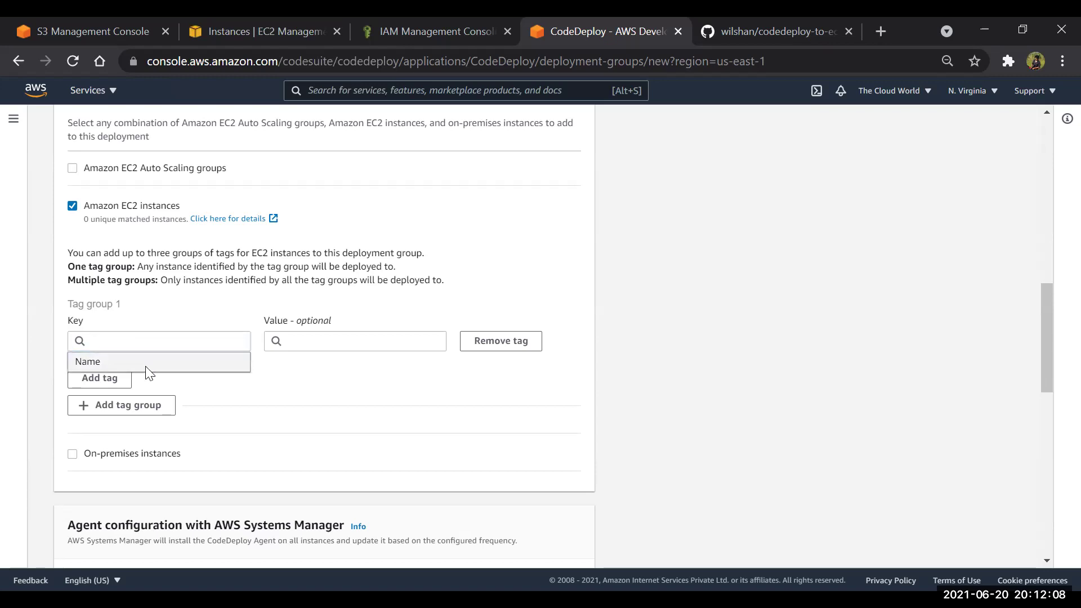
left_click(145, 366)
left_click(332, 335)
left_click(325, 364)
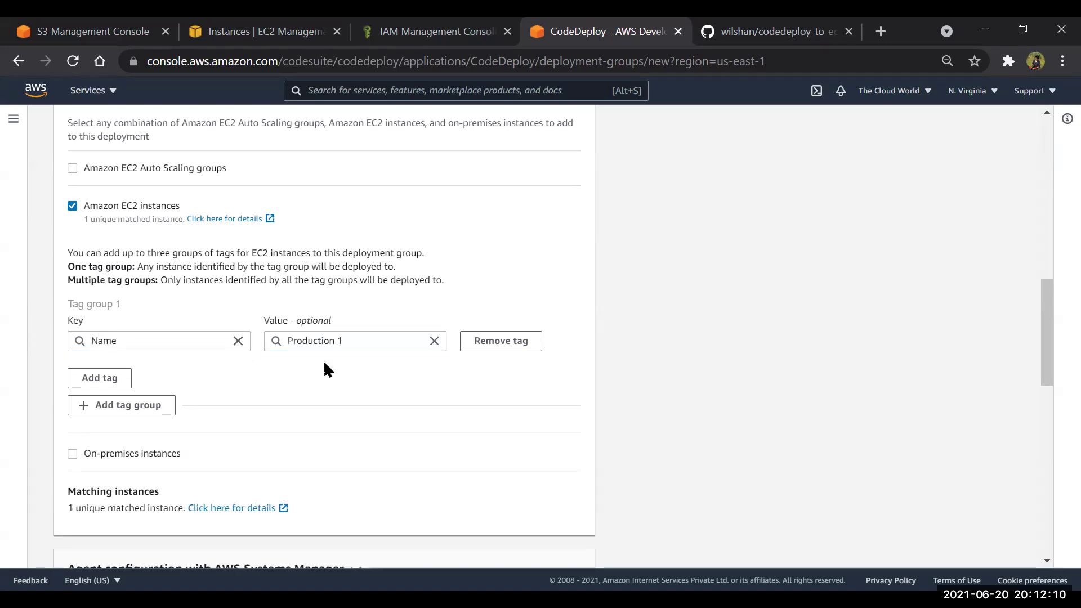
- Add a second tag to tag group 1 with key Name and value Production 2
left_click(102, 379)
left_click(104, 380)
left_click(103, 399)
left_click(290, 378)
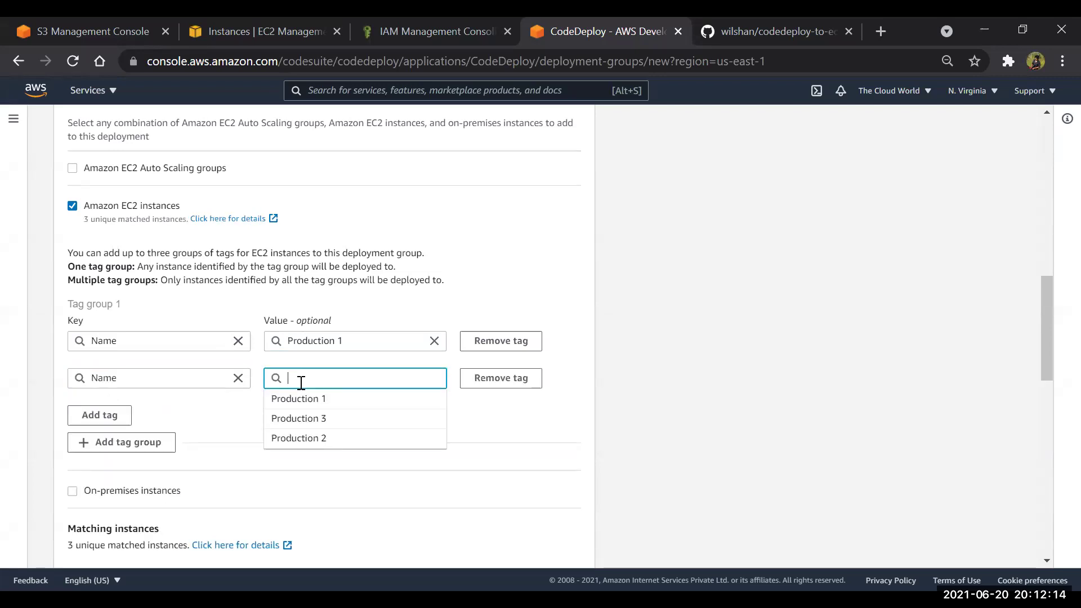
left_click(317, 440)
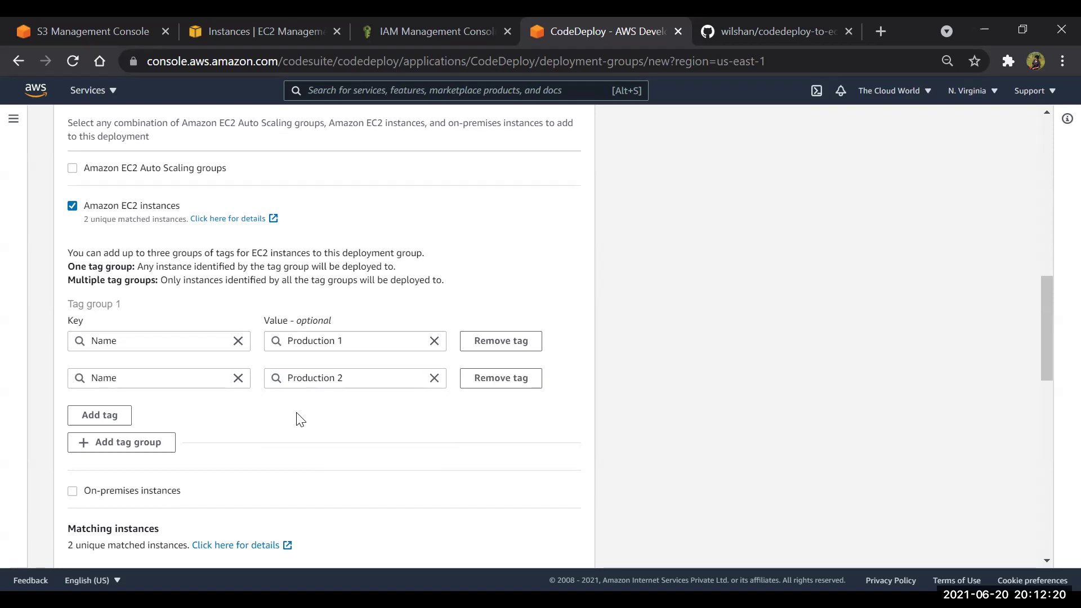
- Set the deployment group's deployment configuration to CodeDeployDefault.HalfAtATime
scroll(298, 420, "down", 3)
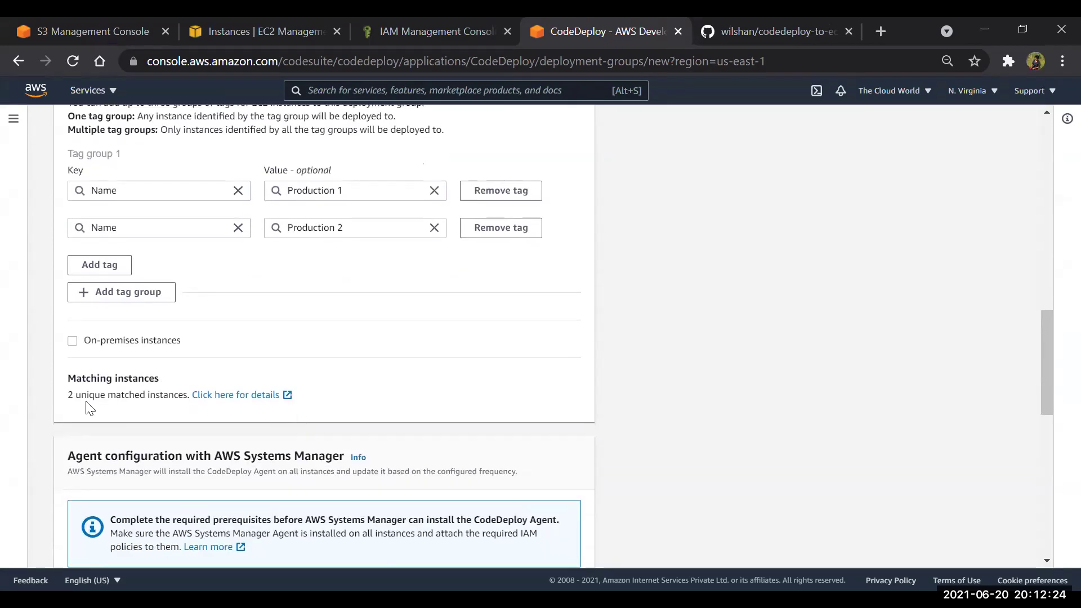
scroll(91, 408, "down", 2)
scroll(444, 203, "up", 2)
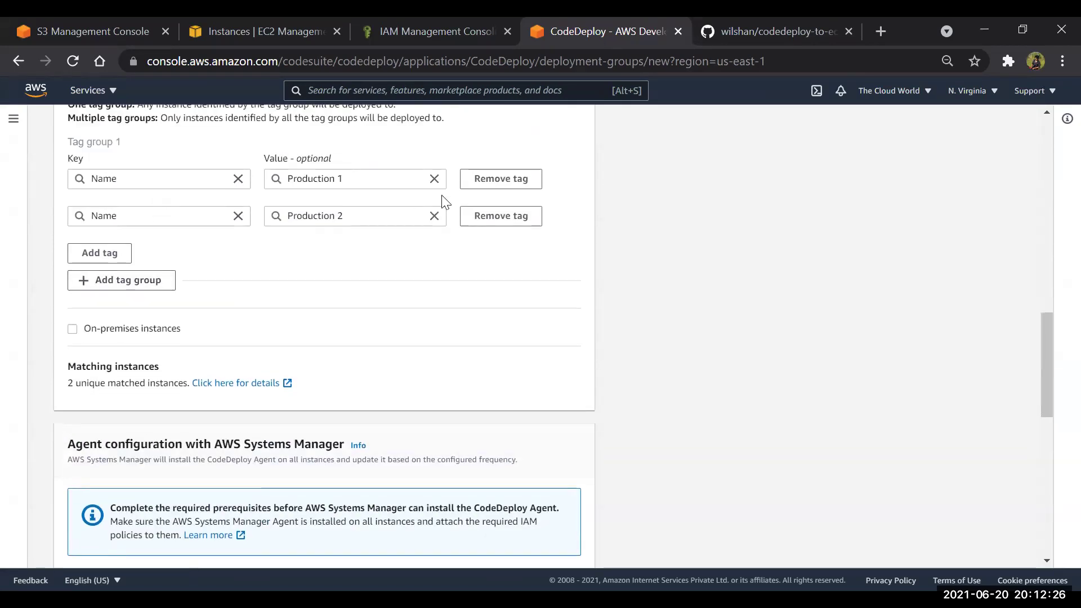
scroll(316, 285, "down", 3)
scroll(319, 289, "down", 3)
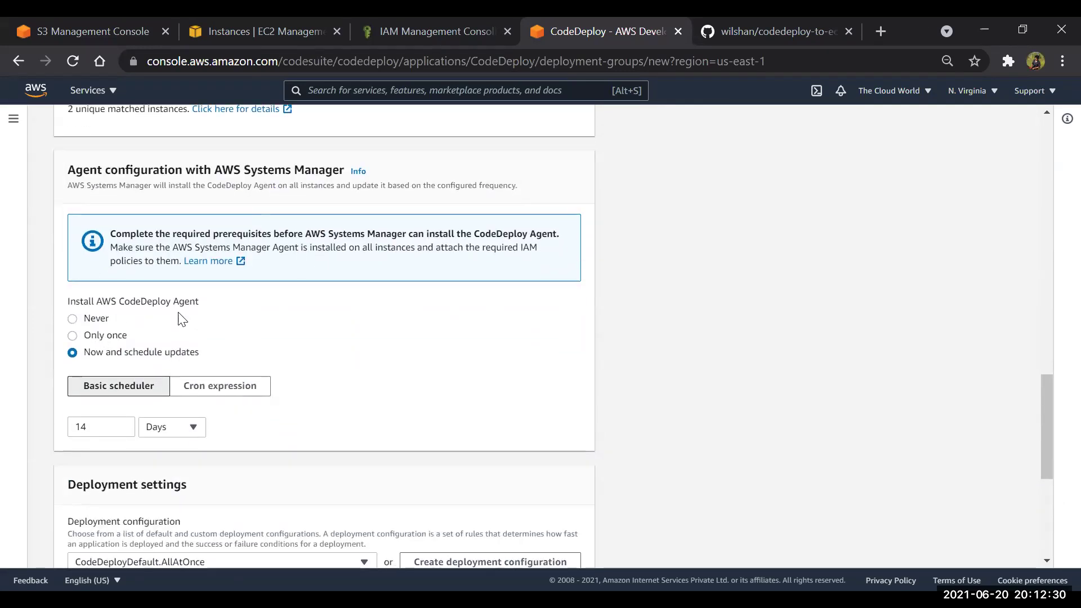
scroll(181, 320, "down", 1)
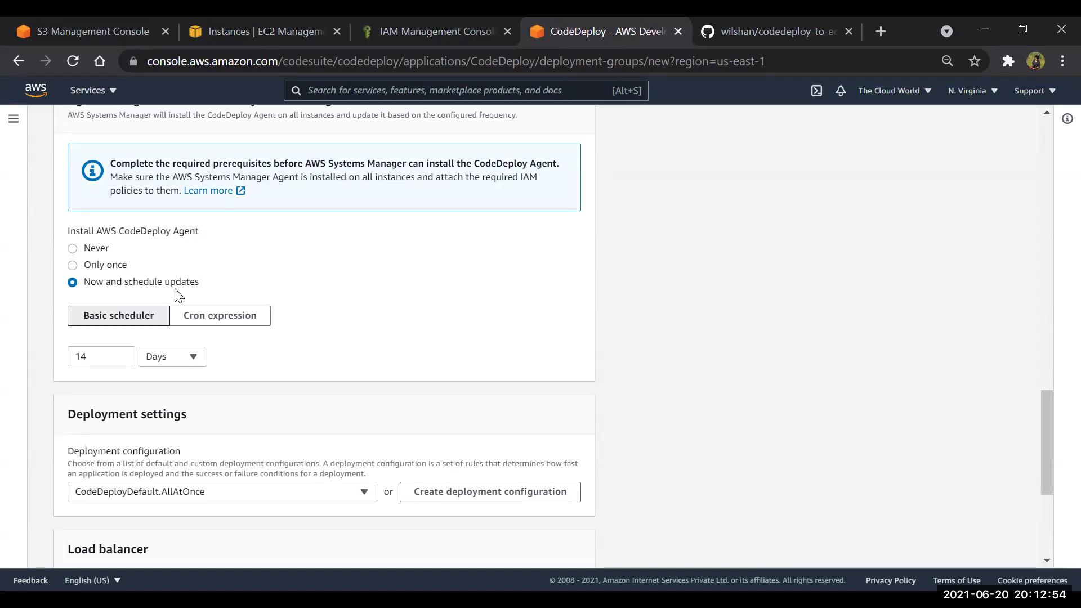
scroll(178, 293, "down", 4)
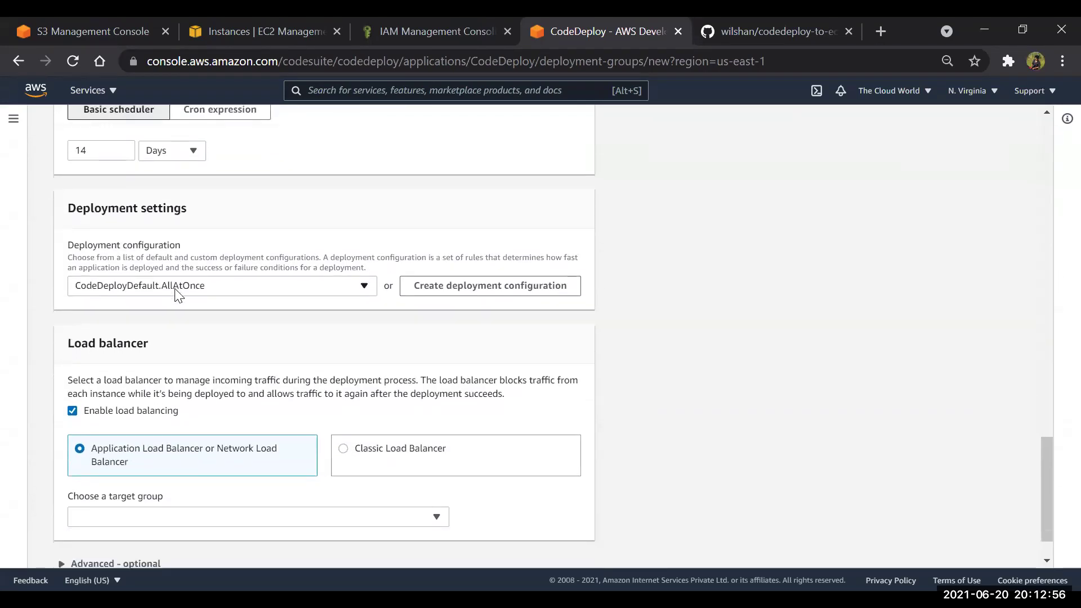
left_click(229, 289)
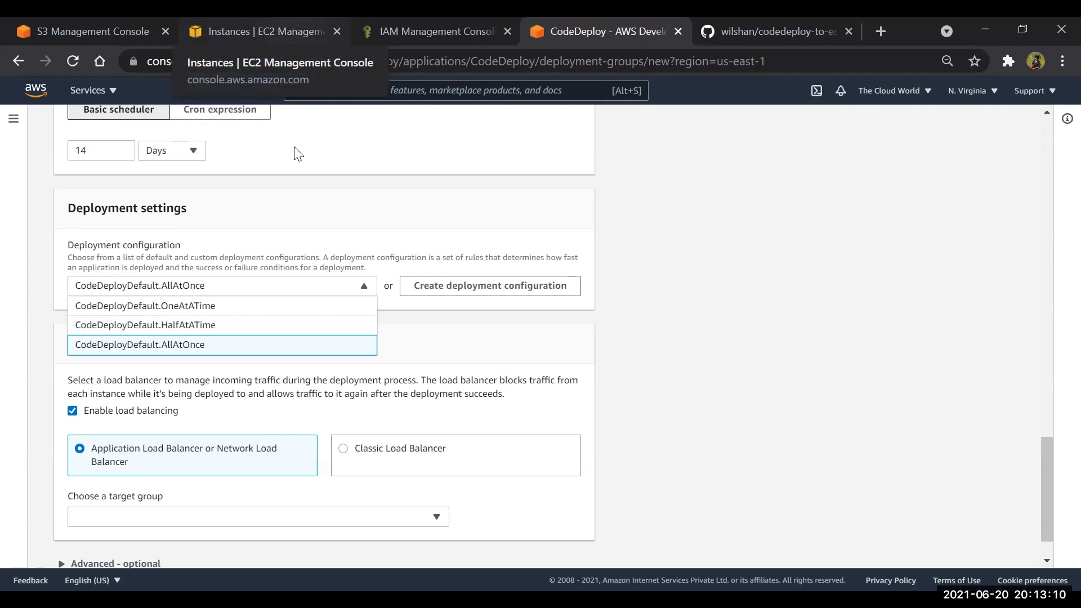
left_click(179, 324)
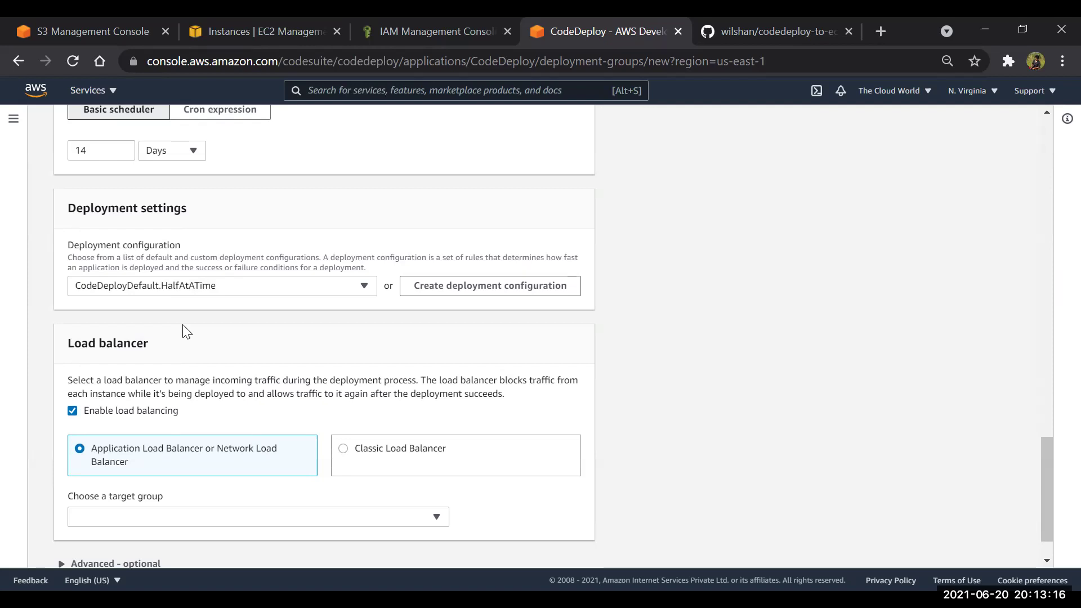
- Try the CodeDeployDefault.OneAtATime deployment configuration and switch back to CodeDeployDefault.HalfAtATime
left_click(212, 292)
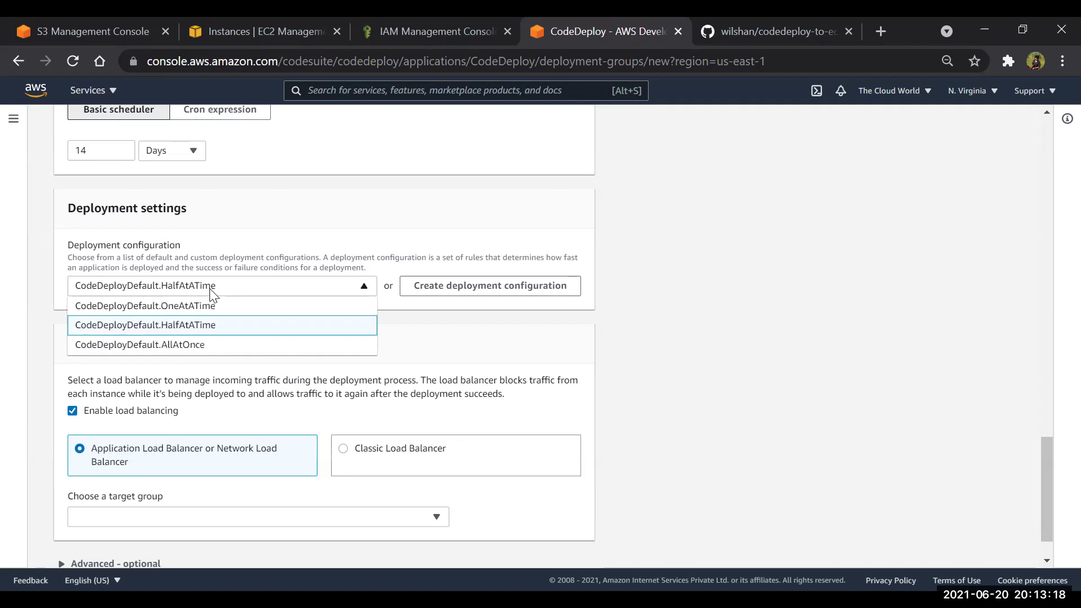
left_click(201, 309)
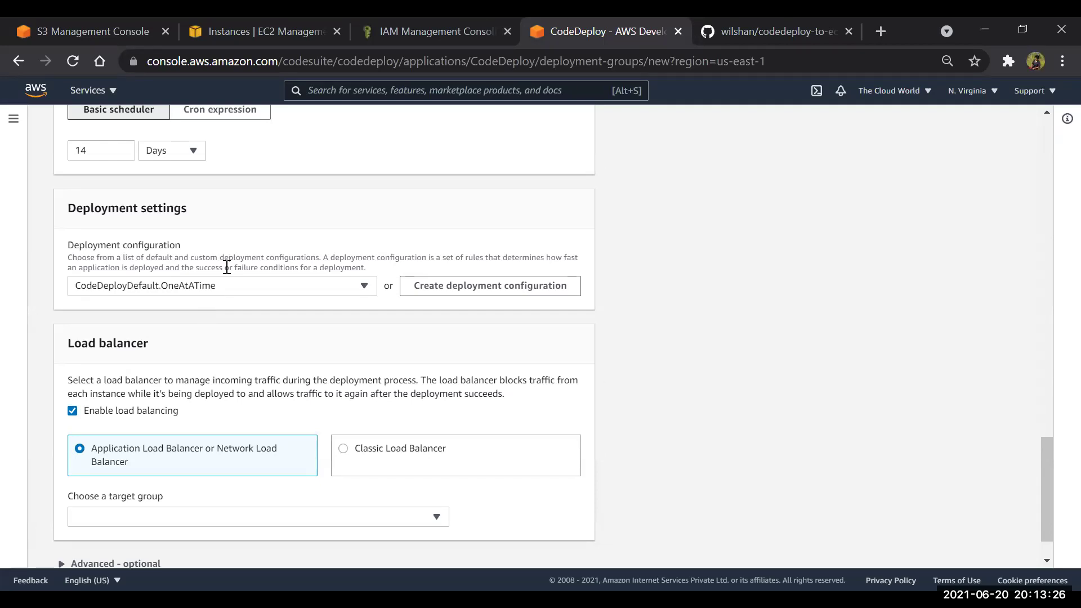
left_click(231, 288)
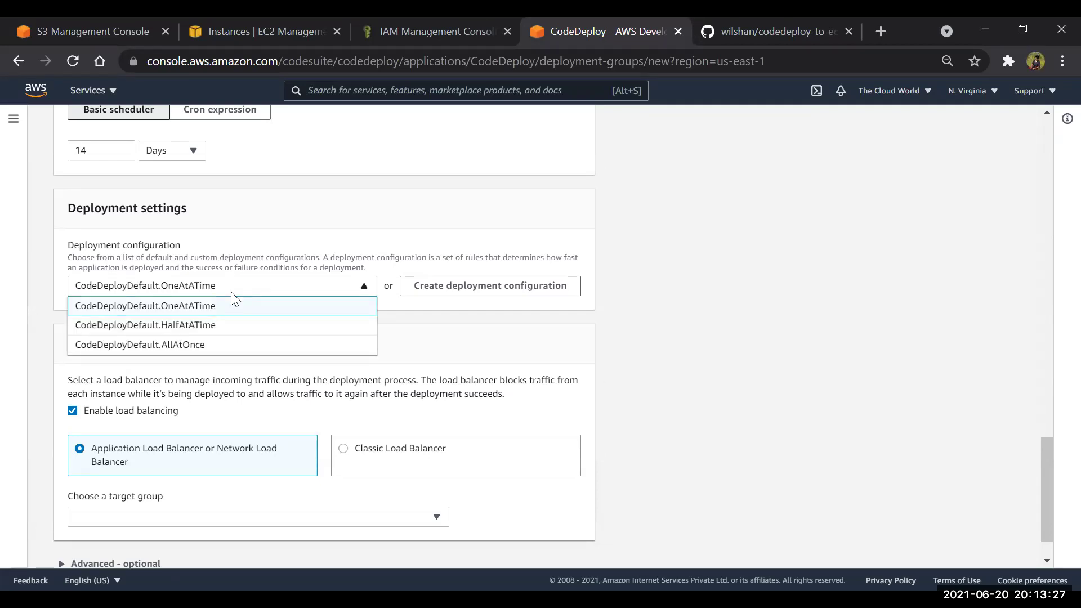
left_click(209, 326)
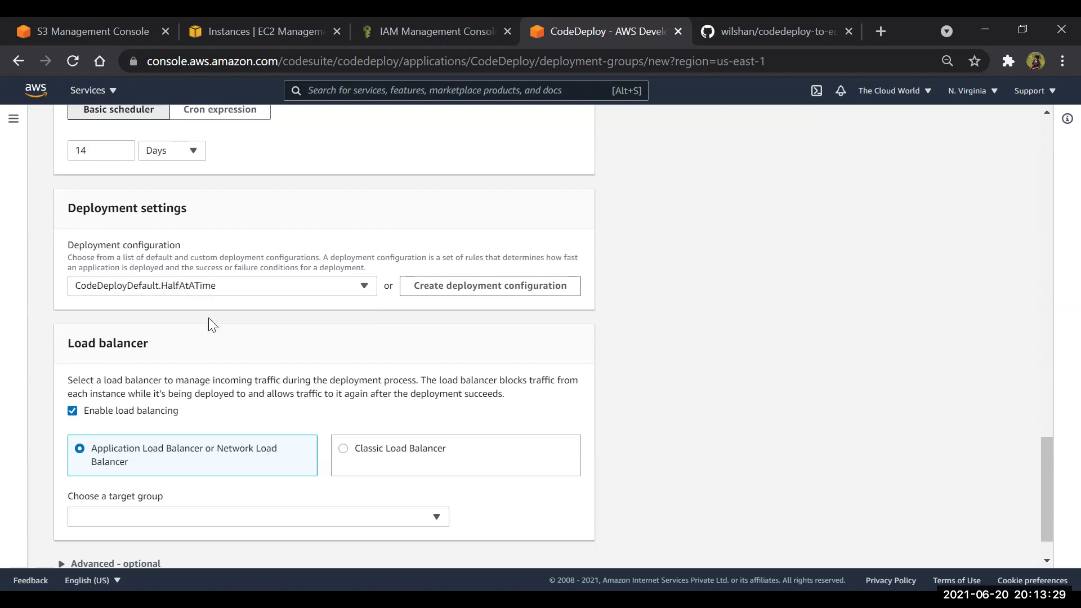
- Check the running EC2 instances and the deployment group's tags against the deployment configuration options, keeping CodeDeployDefault.HalfAtATime selected
left_click(235, 24)
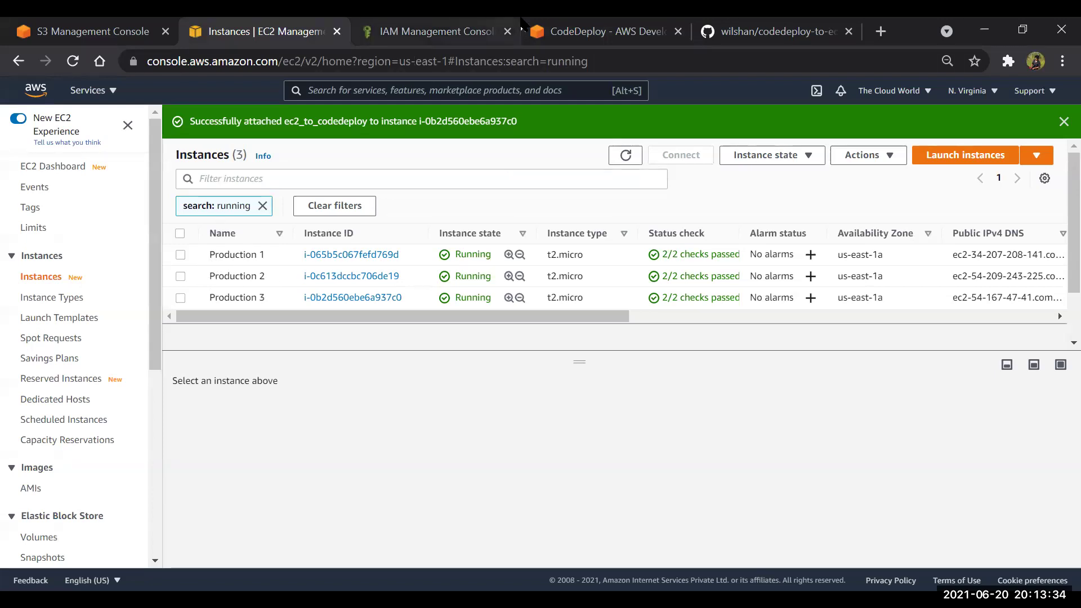
left_click(590, 29)
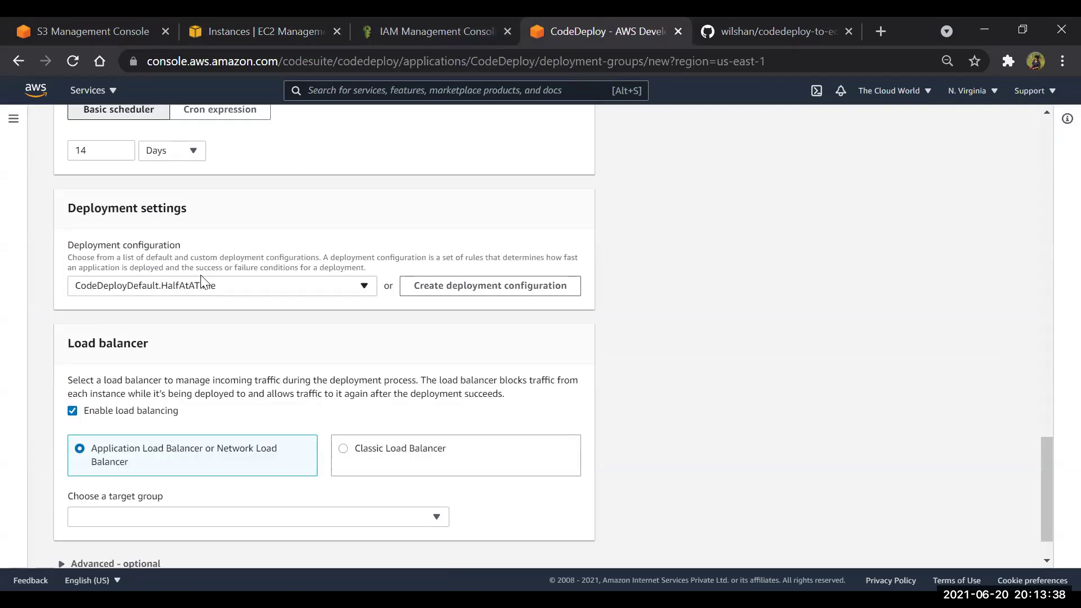
scroll(202, 282, "up", 10)
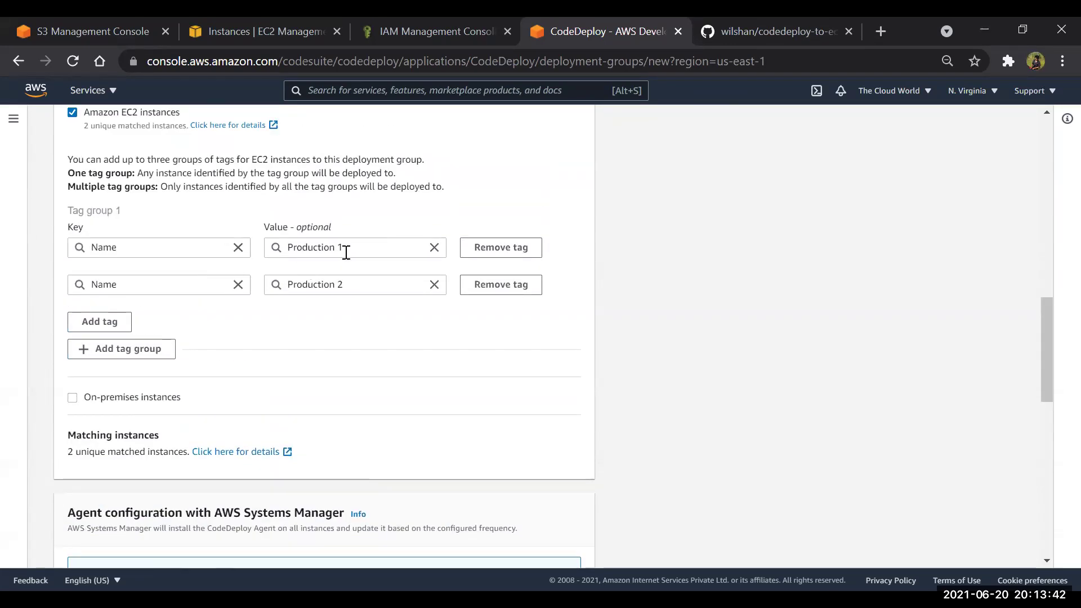
scroll(345, 282, "down", 5)
scroll(345, 282, "down", 6)
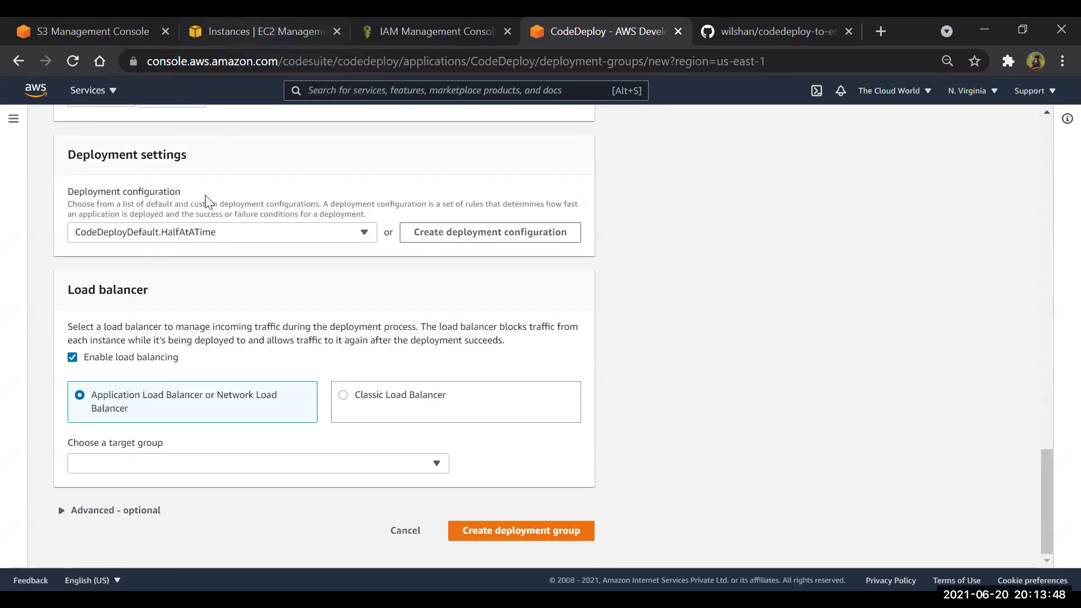
left_click(190, 235)
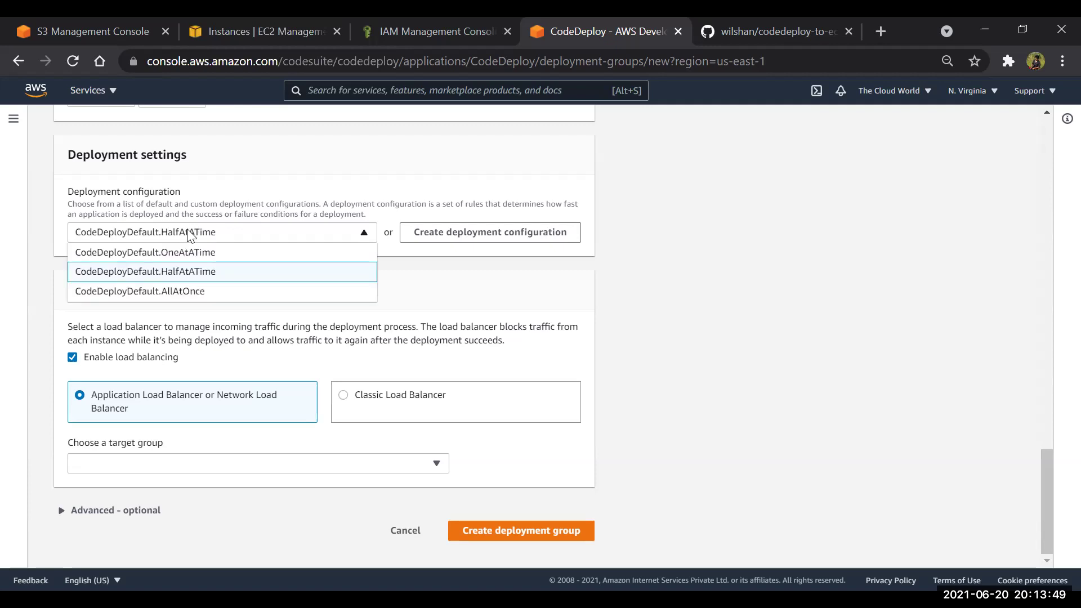
left_click(193, 275)
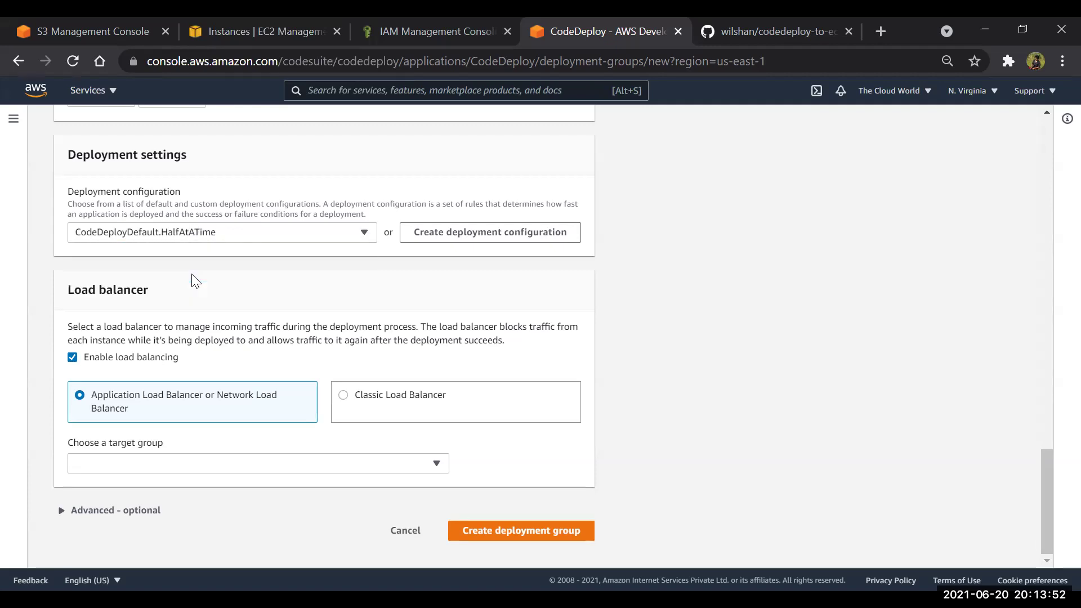
- Disable load balancing, review the advanced trigger, alarm and rollback options, and create the deployment group
left_click(76, 360)
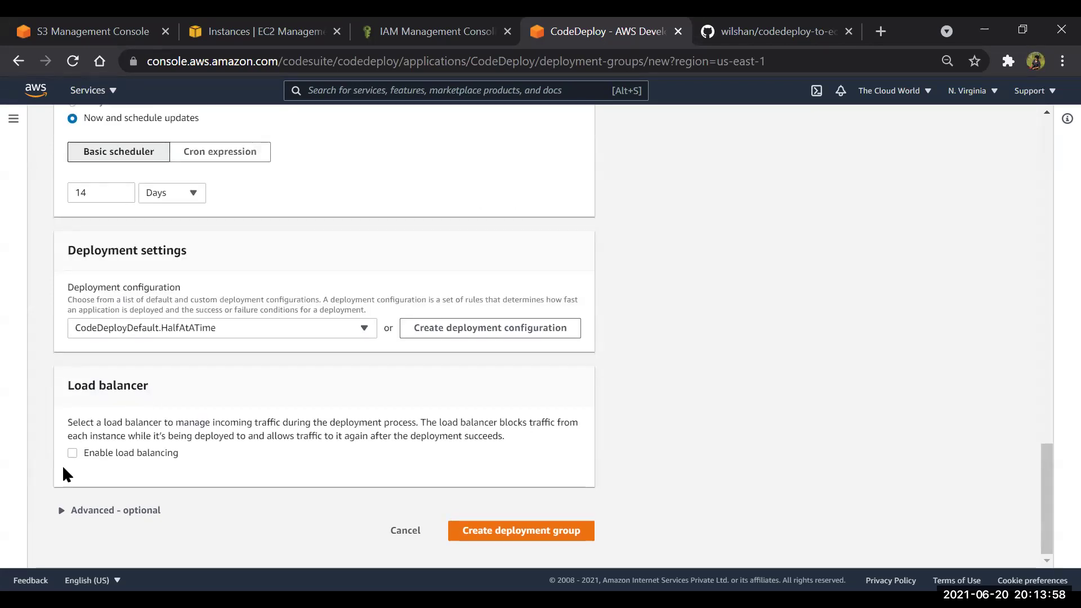
left_click(72, 512)
scroll(273, 349, "down", 7)
scroll(274, 349, "up", 2)
scroll(274, 352, "down", 2)
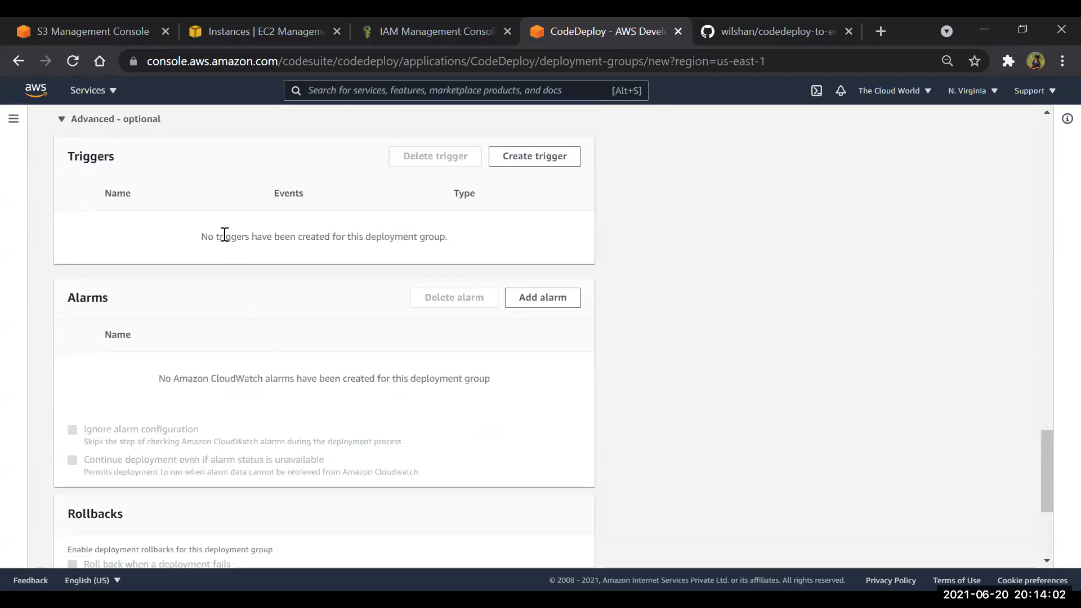
scroll(225, 239, "down", 4)
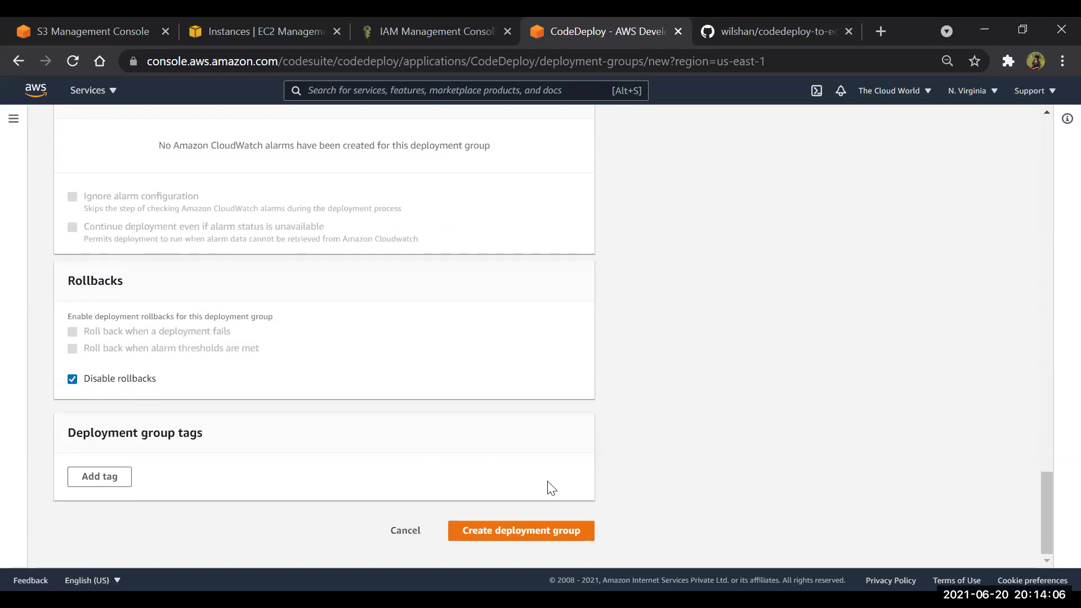
left_click(545, 524)
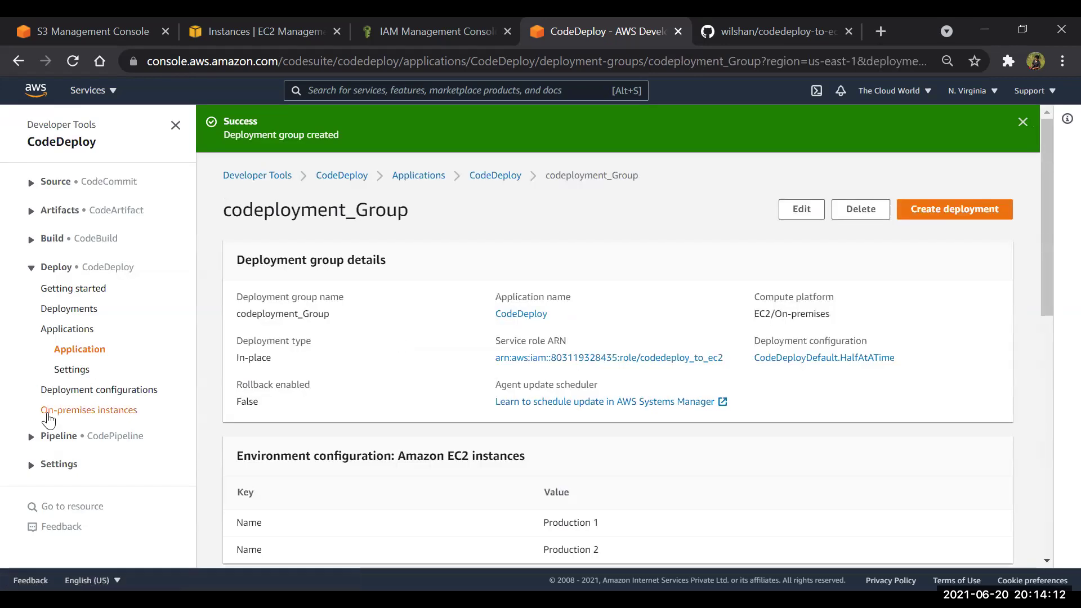
- Go to CodePipeline's getting started page and start creating a new pipeline
left_click(54, 436)
scroll(54, 433, "down", 1)
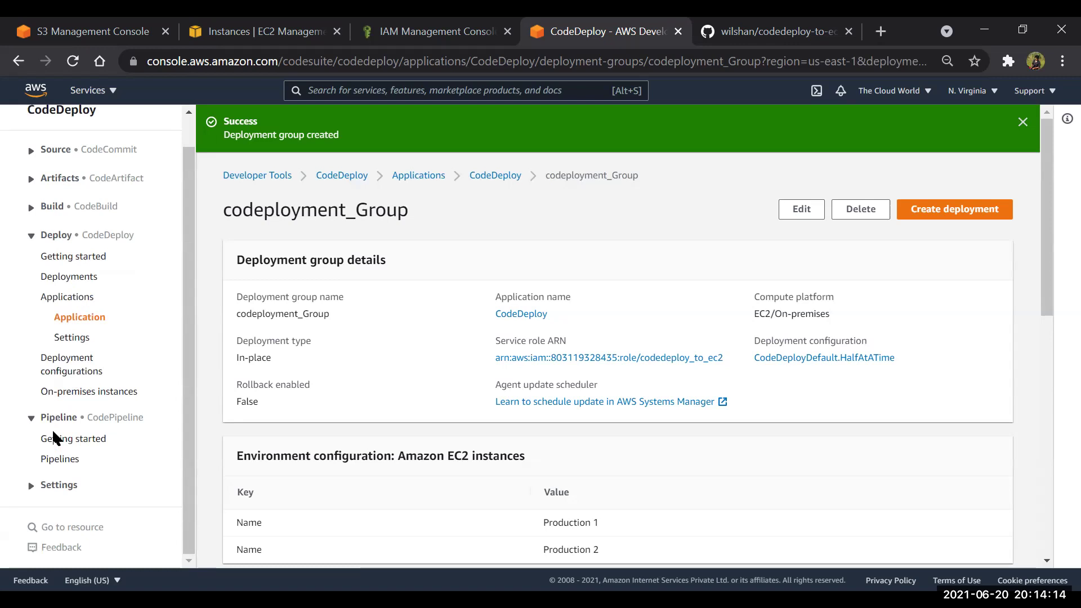
left_click(56, 438)
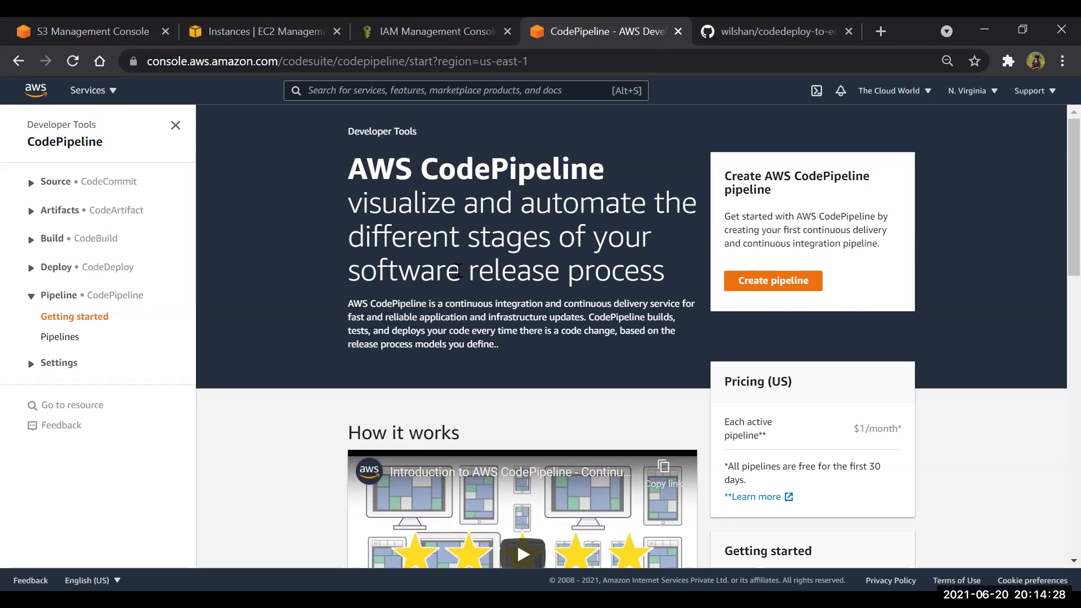
left_click(776, 285)
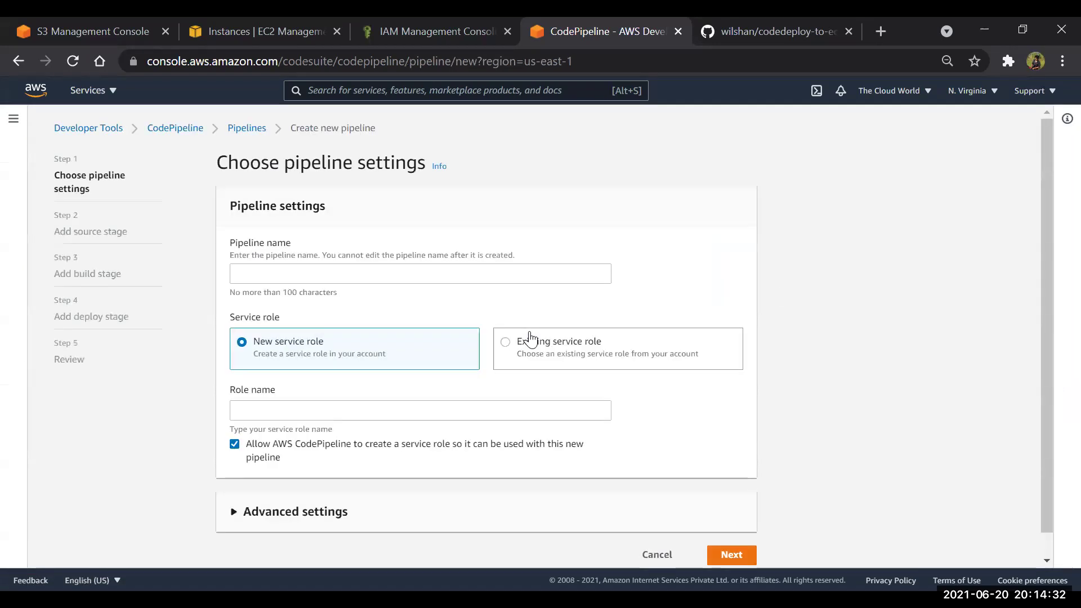
- Name the pipeline Pipeline, keep the new service role and default advanced settings, and continue to the source stage
left_click(278, 274)
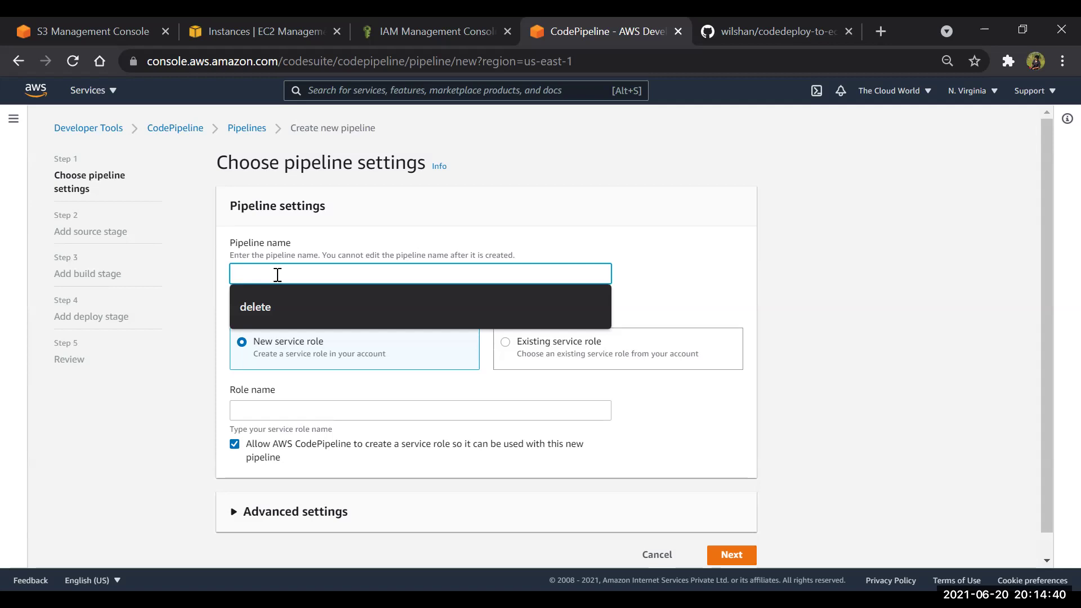
type("Pipeline")
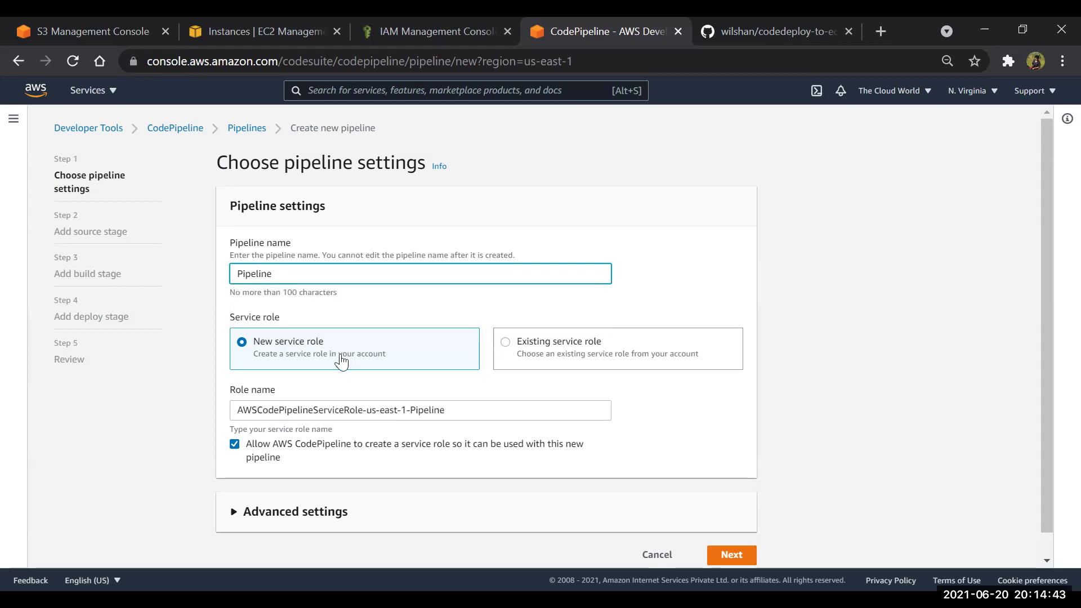
scroll(342, 369, "down", 1)
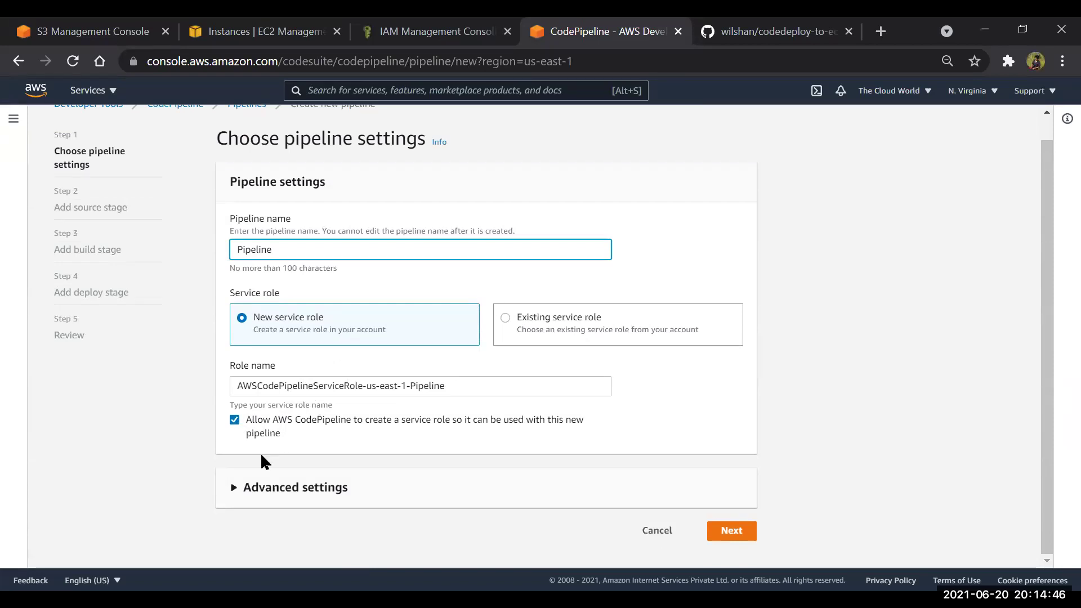
left_click(237, 491)
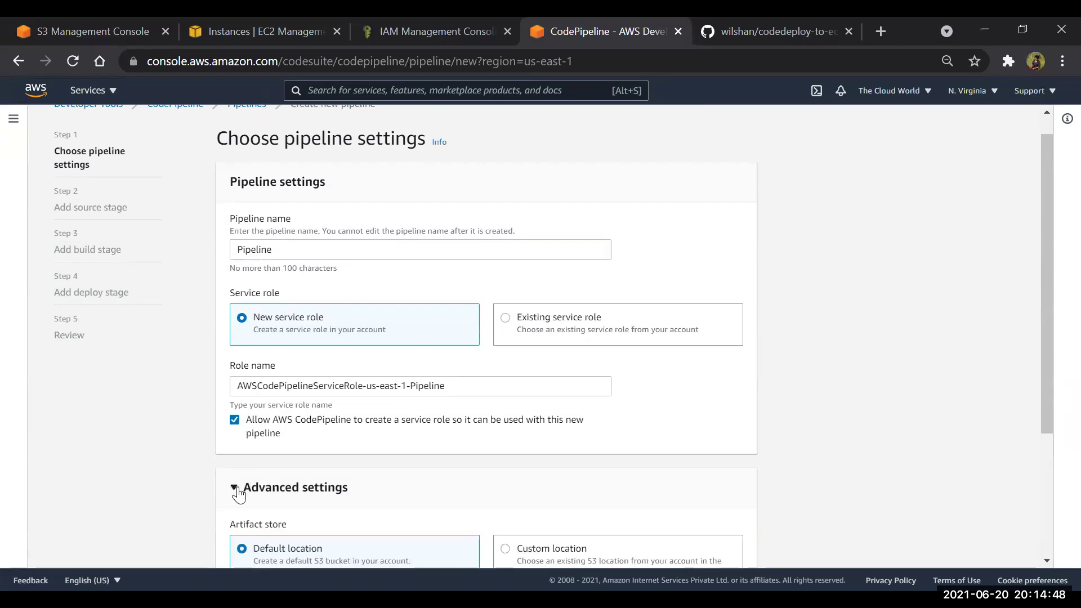
scroll(297, 454, "down", 3)
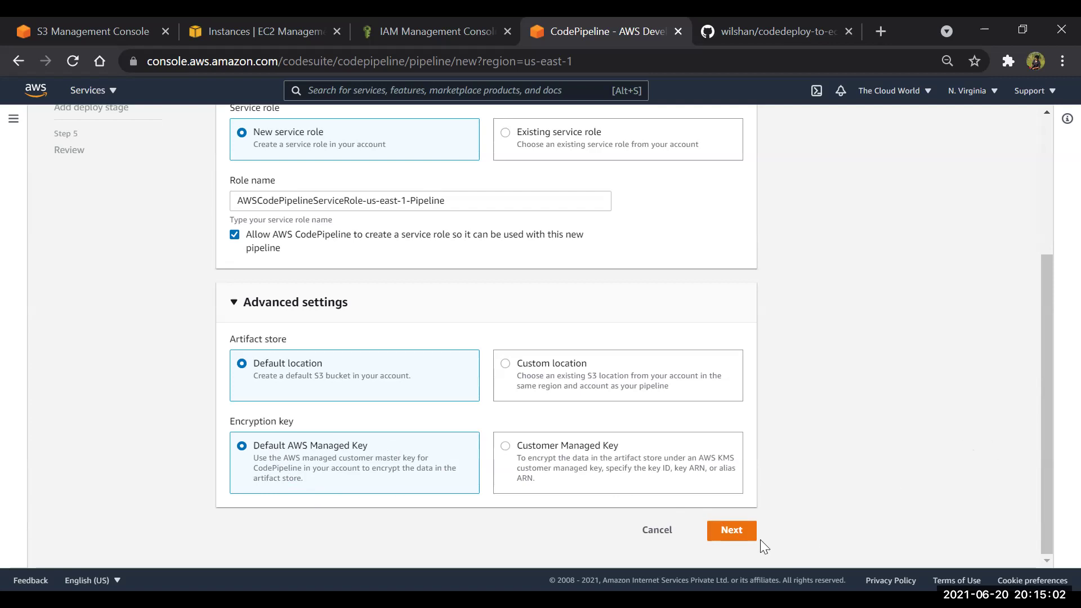
left_click(742, 529)
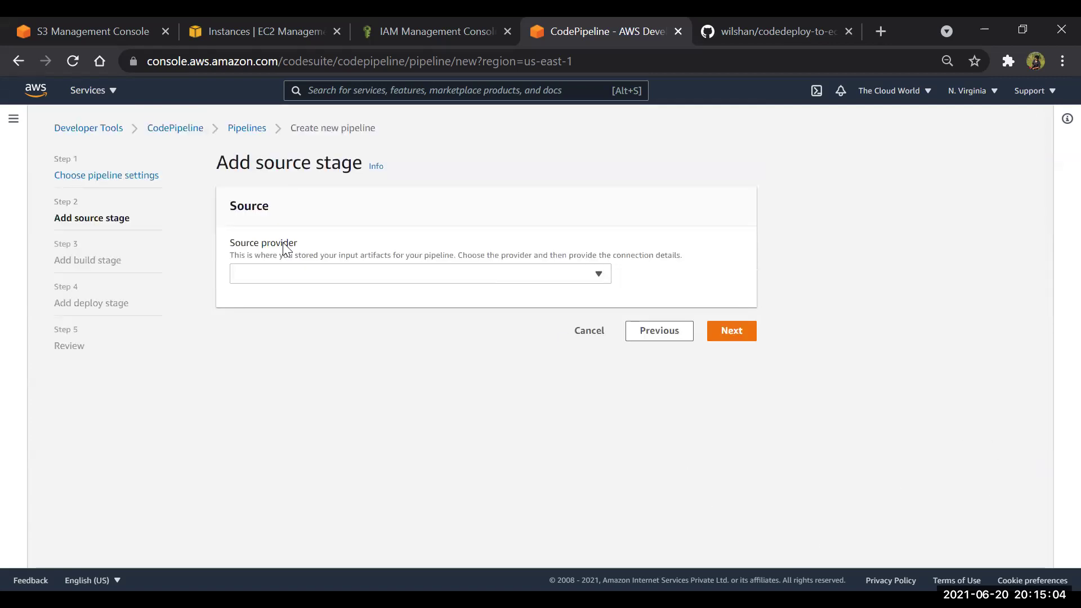
- Set the source provider to GitHub (Version 1) and connect CodePipeline to GitHub
left_click(292, 273)
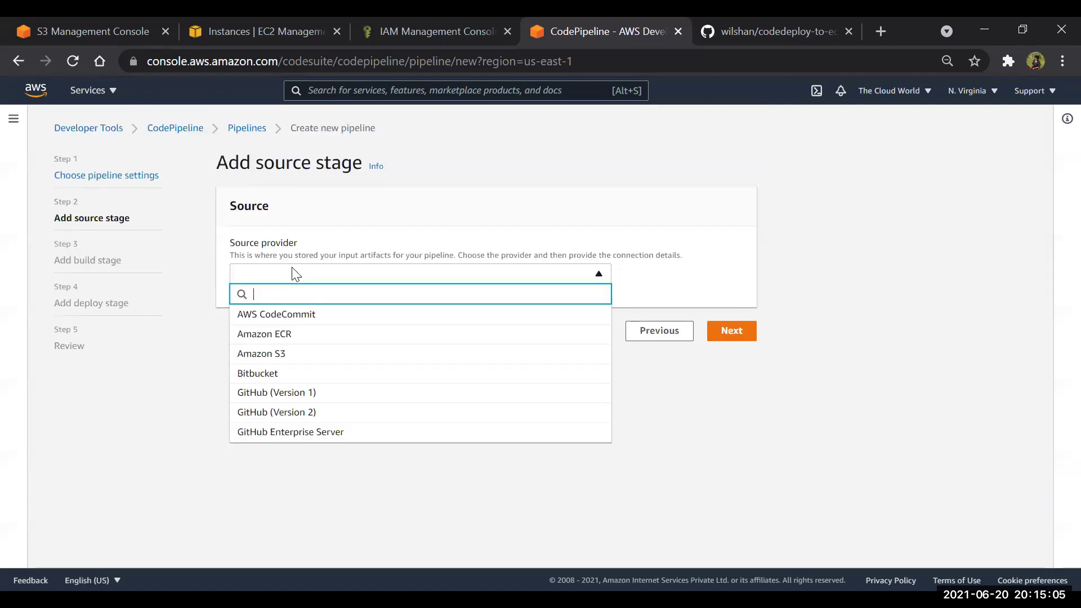
left_click(256, 394)
left_click(305, 344)
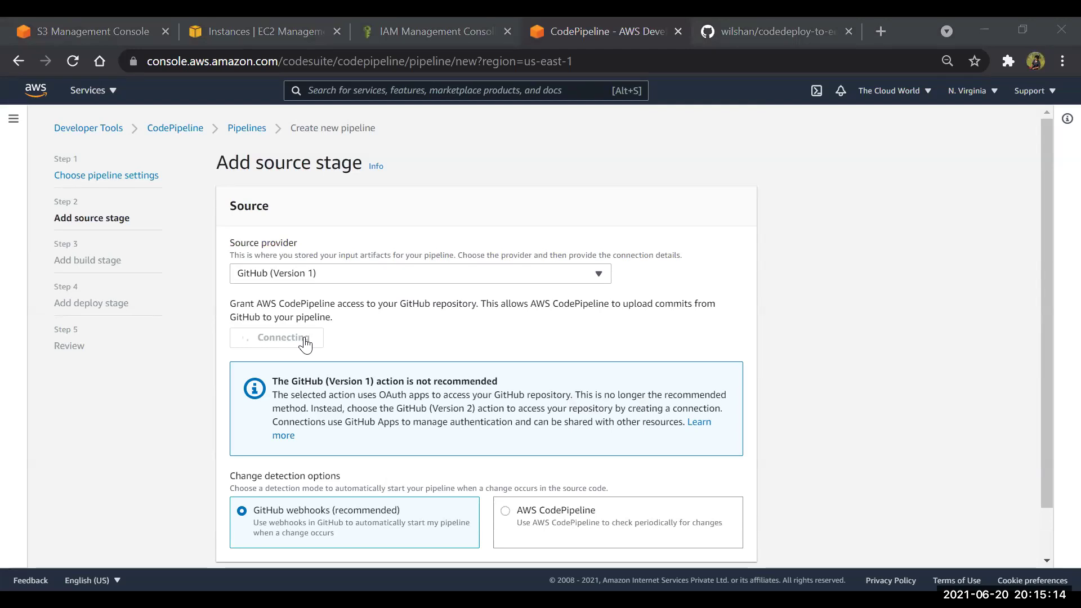
- Select the codedeploy-to-ec2-nodejs repository and its main branch, keep GitHub webhooks for change detection, and continue to the build stage
scroll(487, 316, "down", 3)
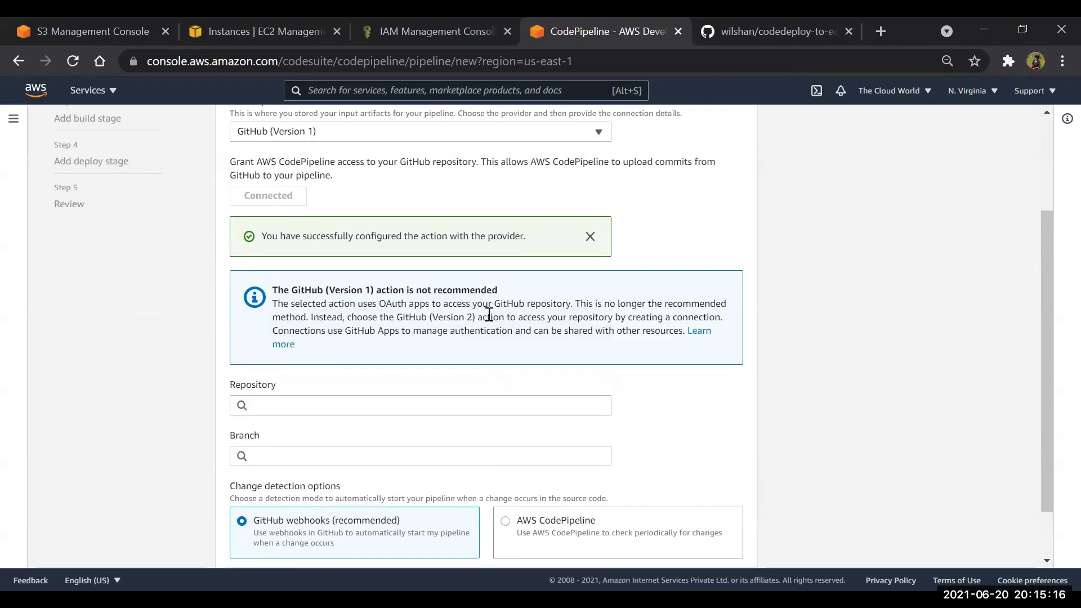
scroll(489, 315, "down", 1)
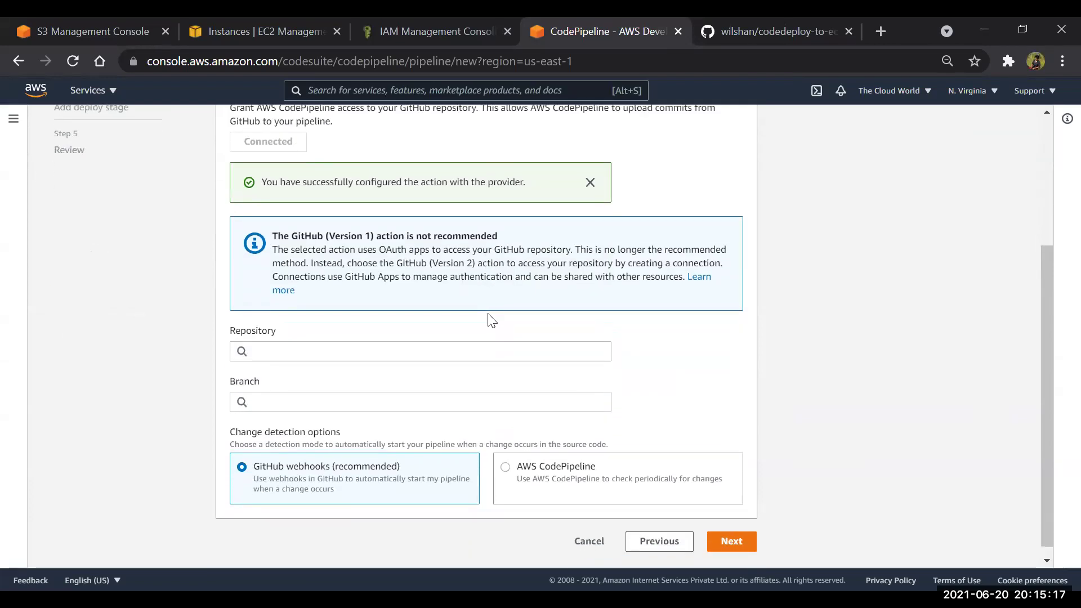
left_click(384, 352)
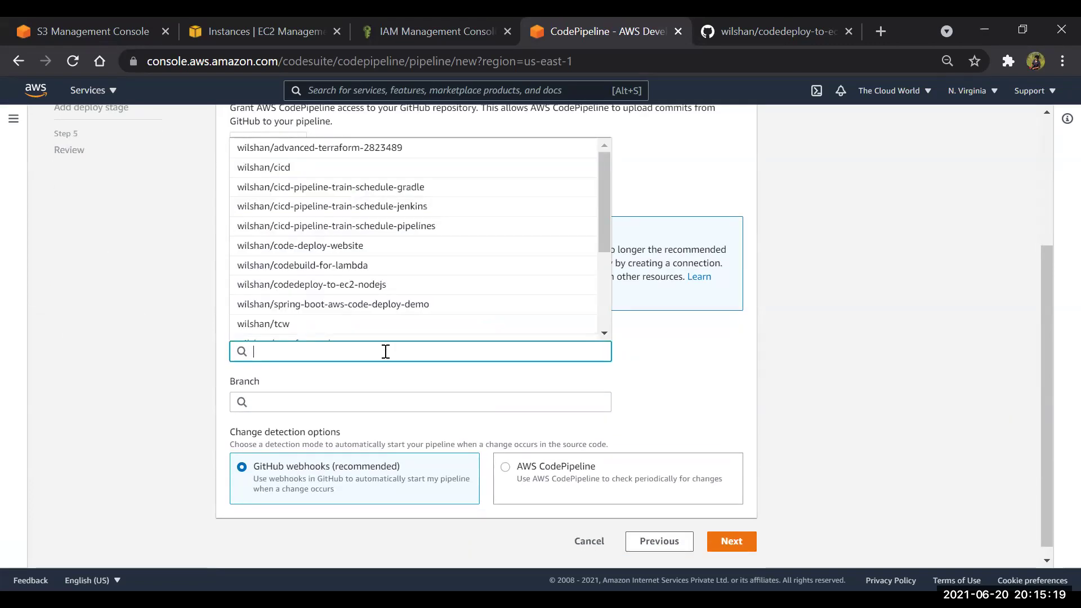
left_click(341, 285)
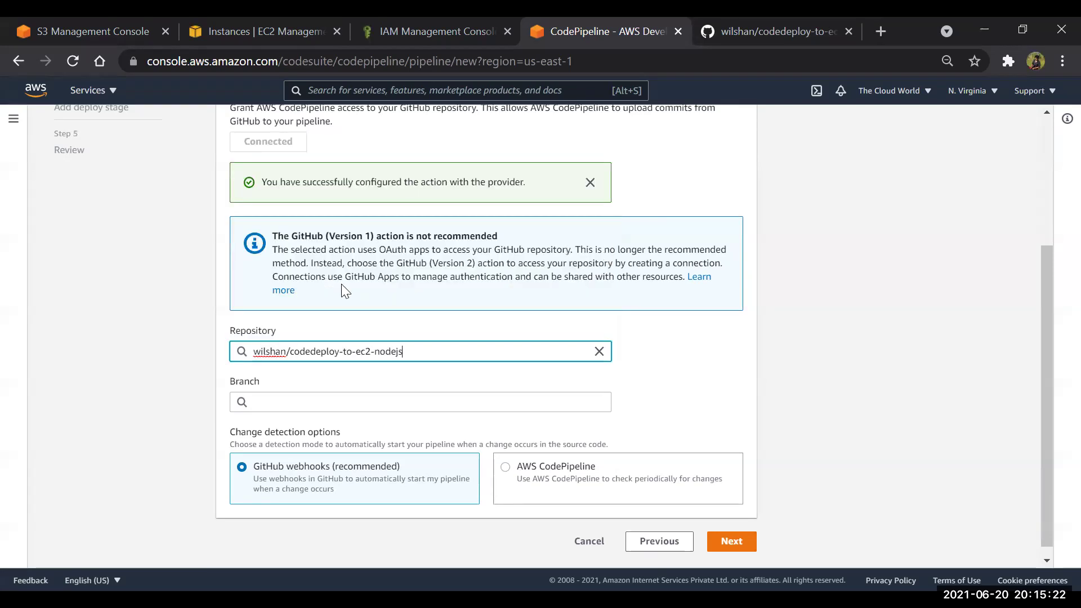
left_click(335, 395)
left_click(308, 422)
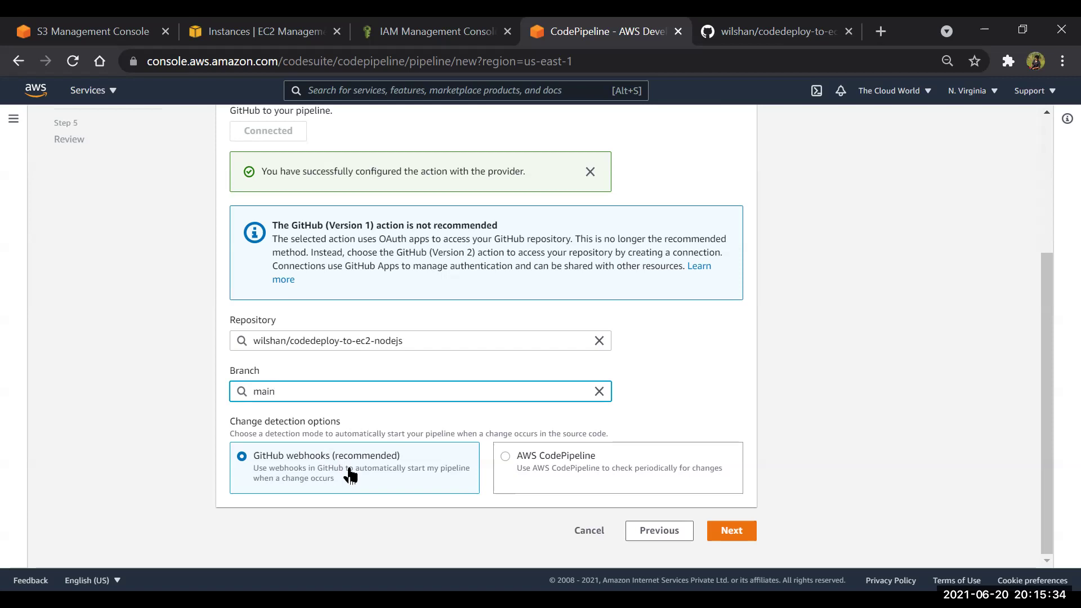
left_click(746, 532)
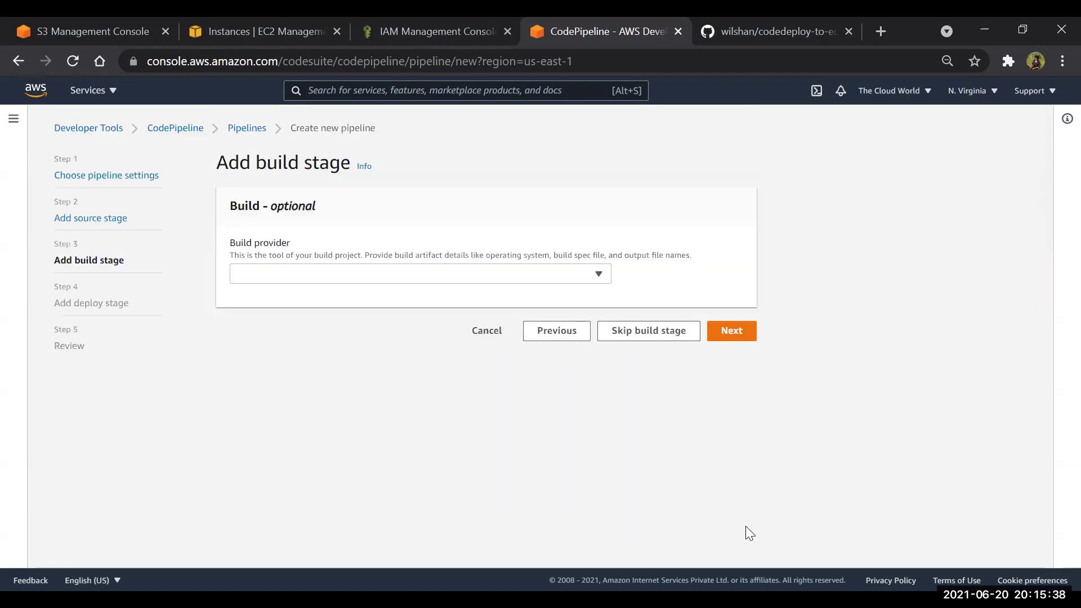
- Skip the build stage and choose AWS CodeDeploy as the deploy provider
left_click(653, 331)
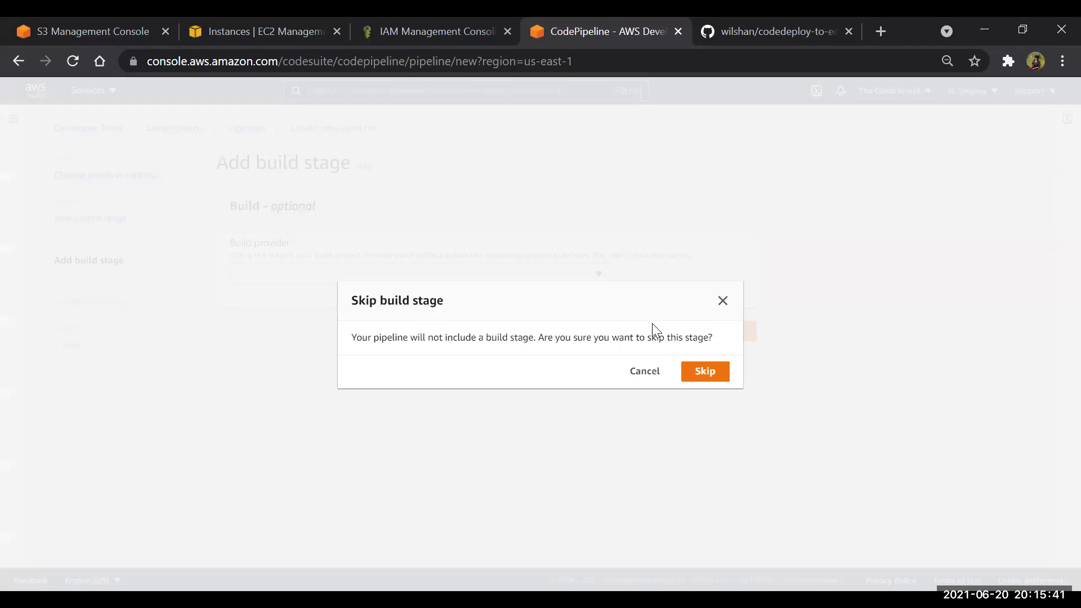
left_click(708, 377)
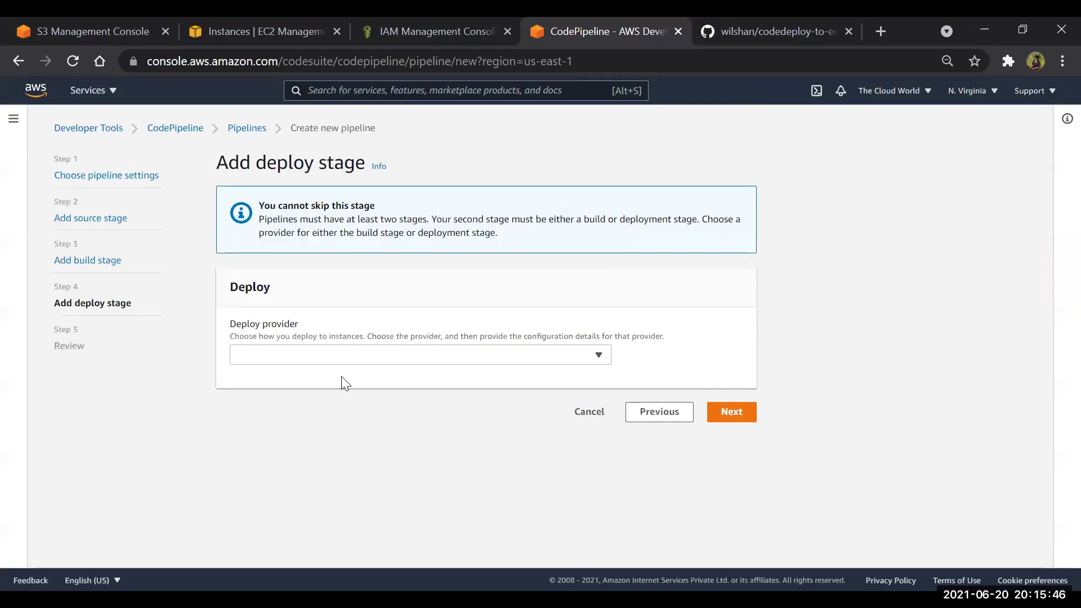
left_click(340, 361)
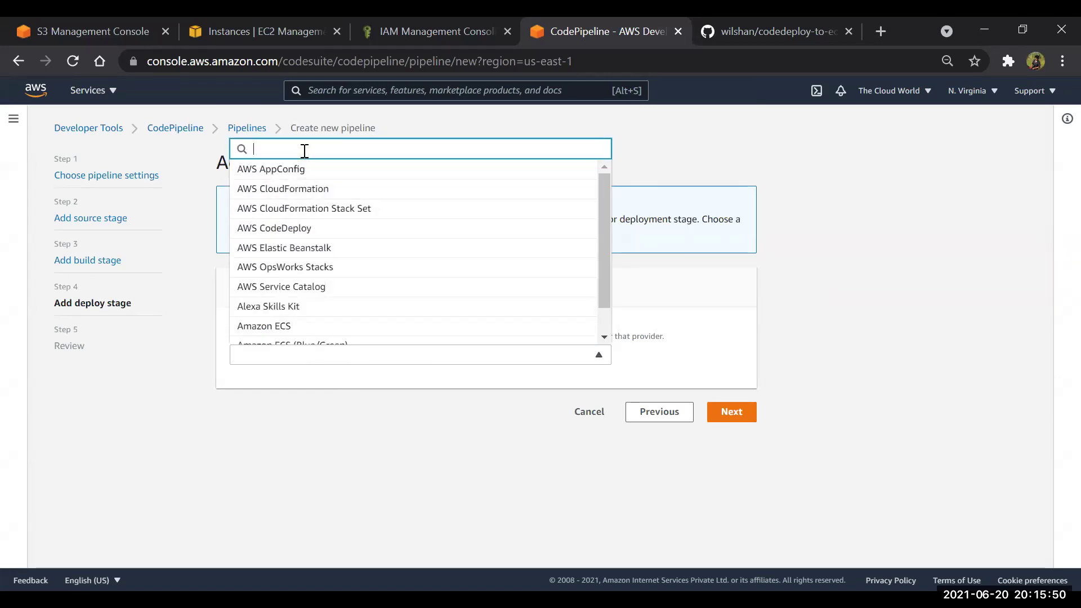
left_click(302, 236)
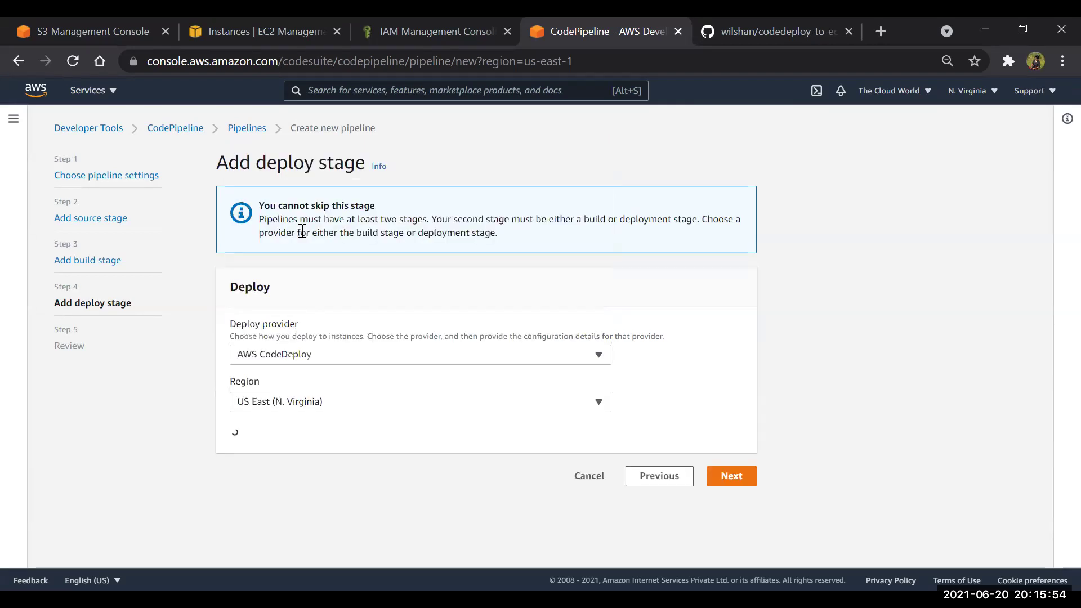
- Set the application name to CodeDeploy and the deployment group to codeployment_Group, and continue to the pipeline review
scroll(345, 420, "down", 1)
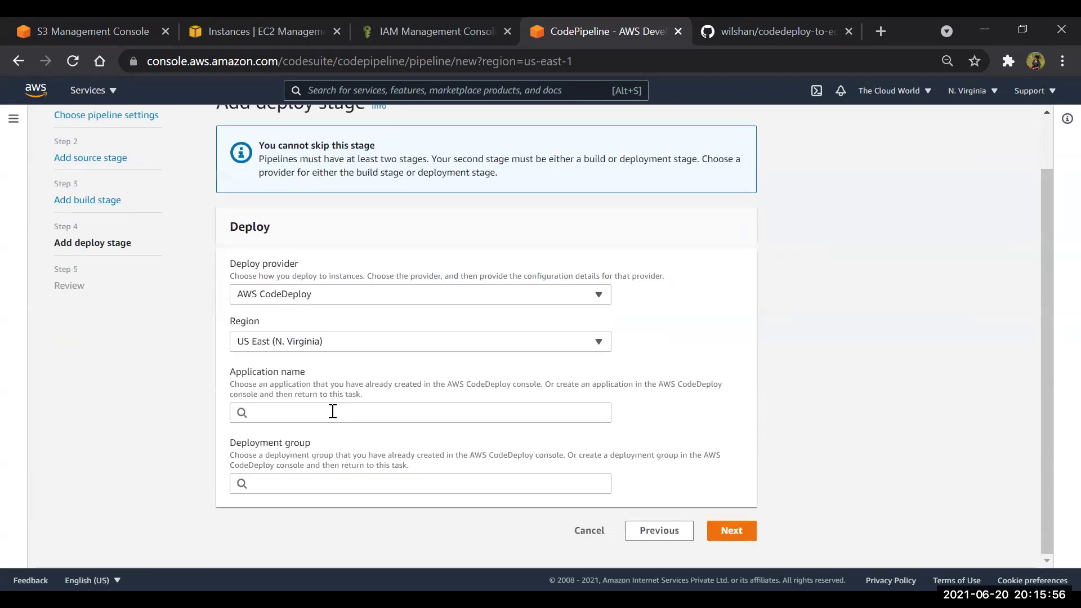
left_click(331, 413)
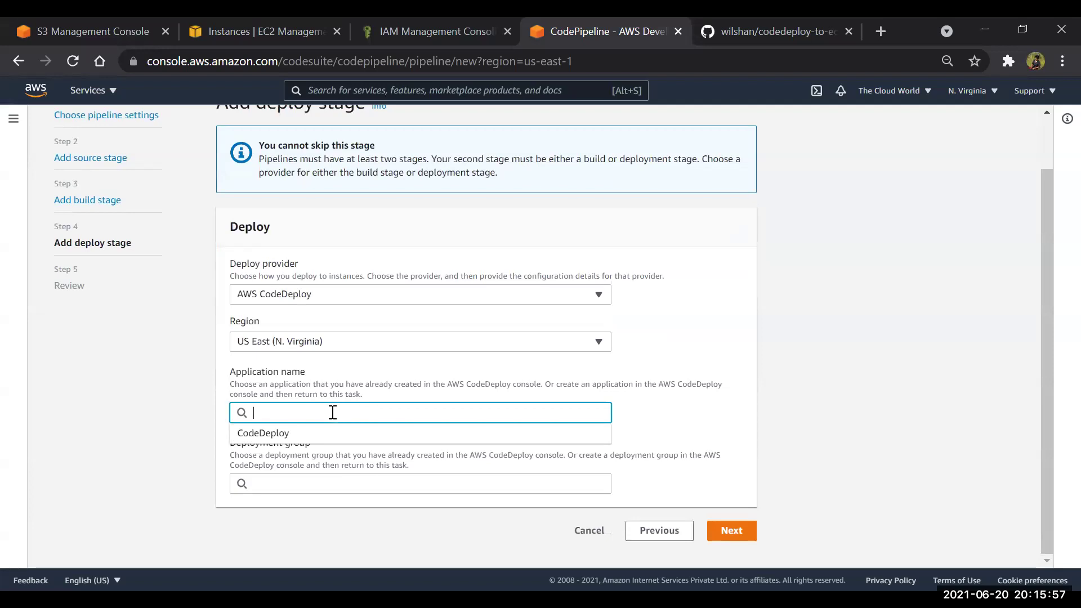
left_click(303, 434)
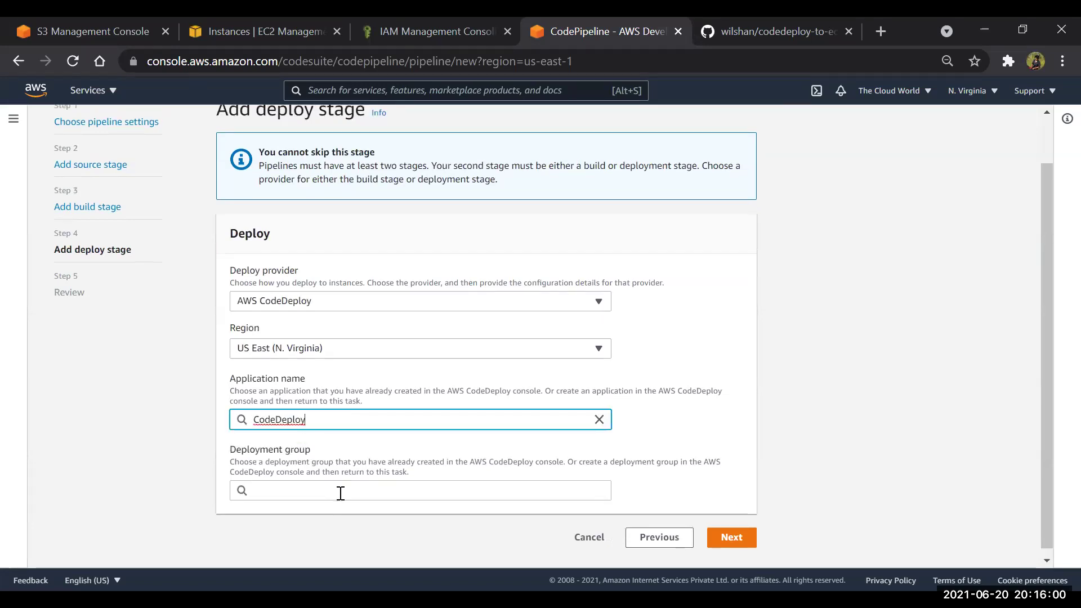
left_click(337, 489)
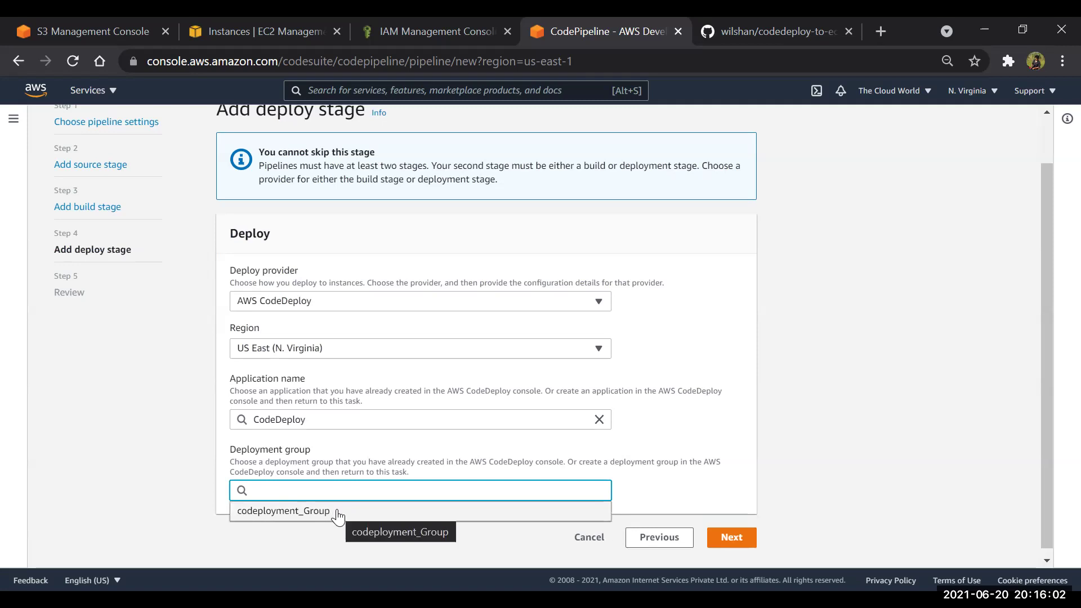
left_click(338, 511)
left_click(743, 532)
- Review the pipeline summary and its deploy action provider, and look over the file list in the GitHub repository
scroll(593, 379, "down", 9)
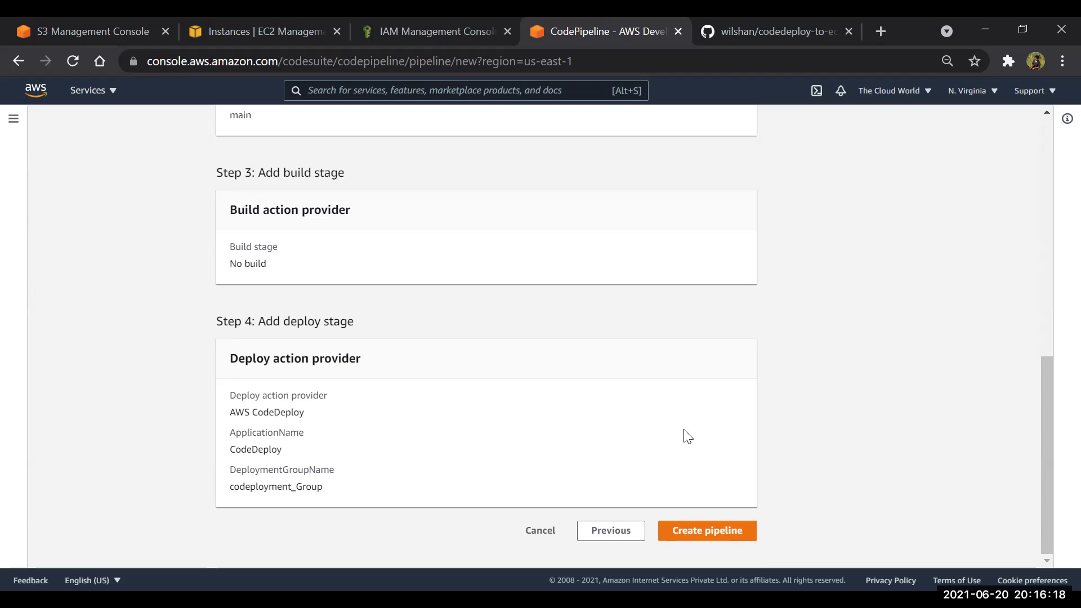
left_click(766, 31)
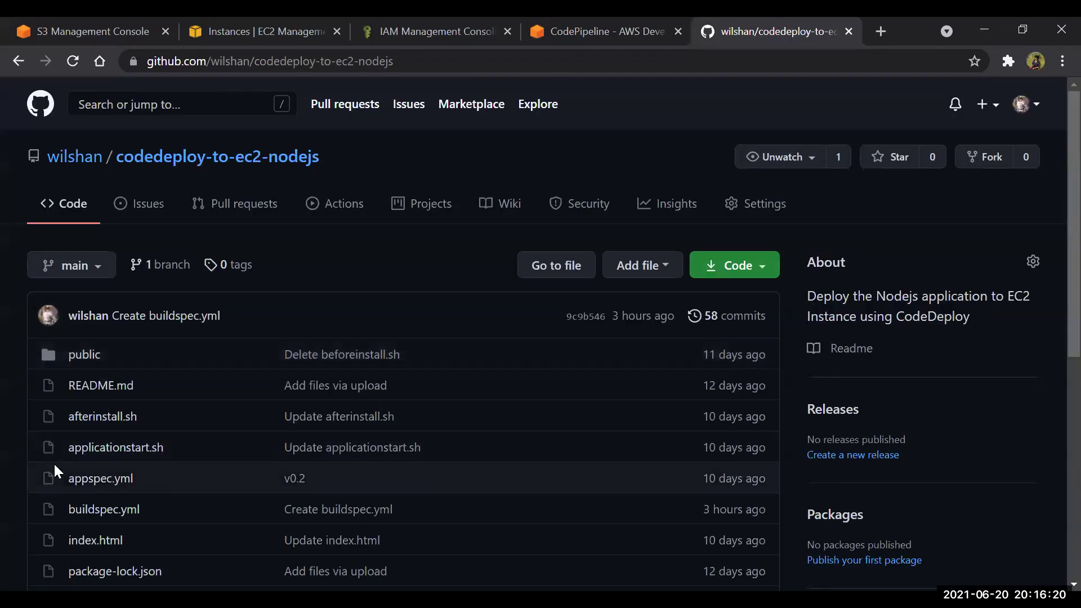
scroll(54, 466, "down", 2)
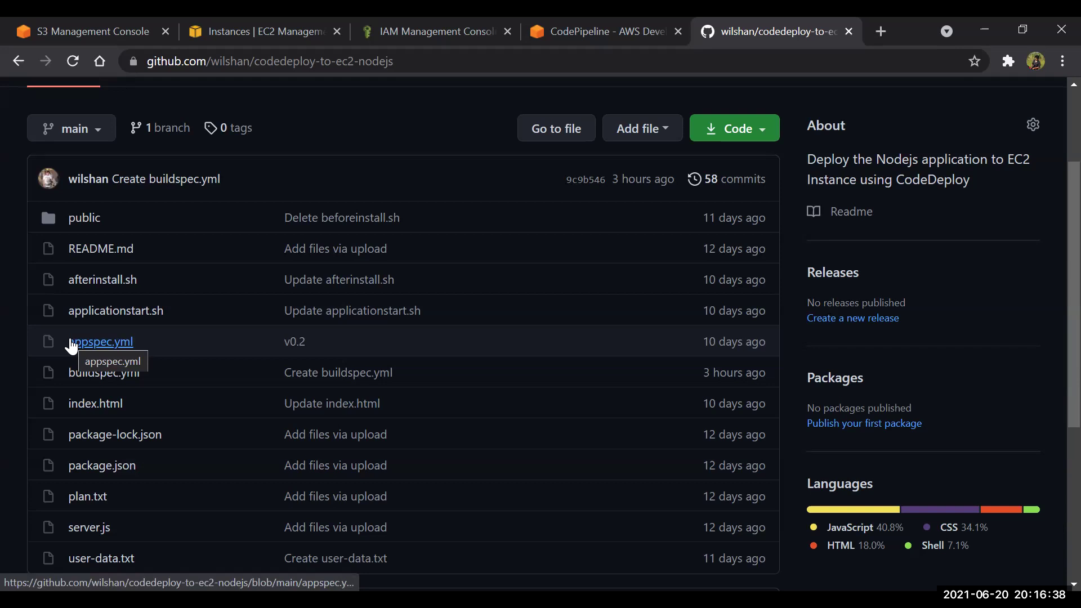
left_click(548, 22)
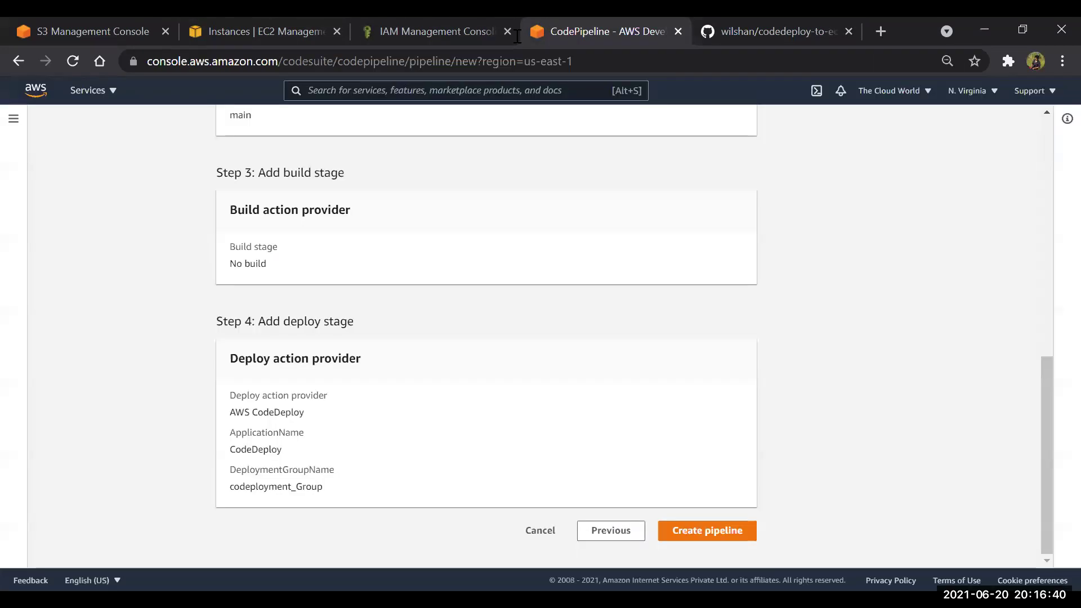
scroll(254, 268, "up", 10)
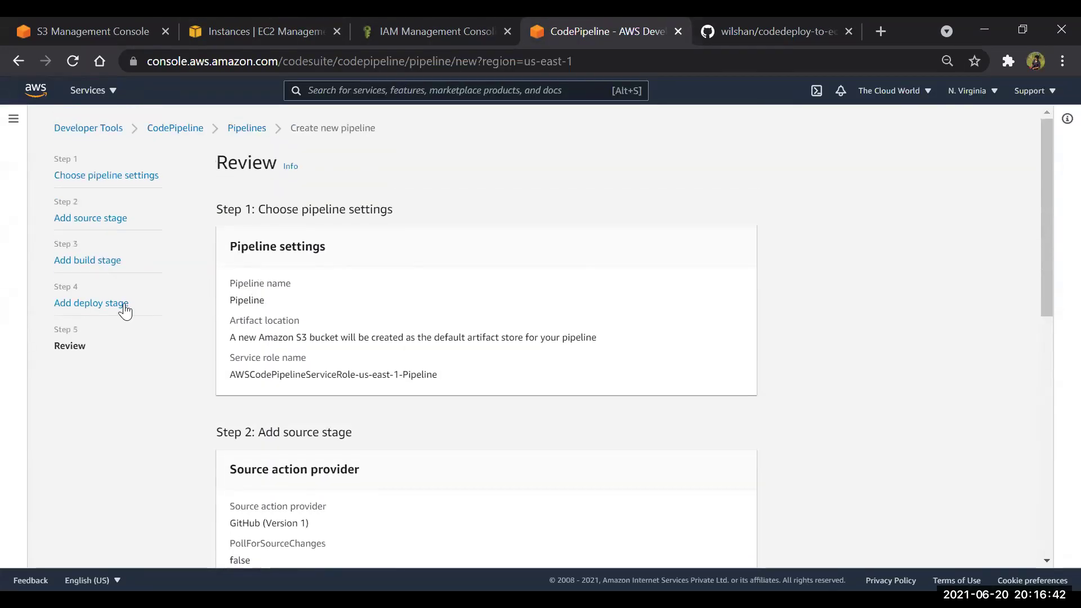
scroll(307, 342, "down", 10)
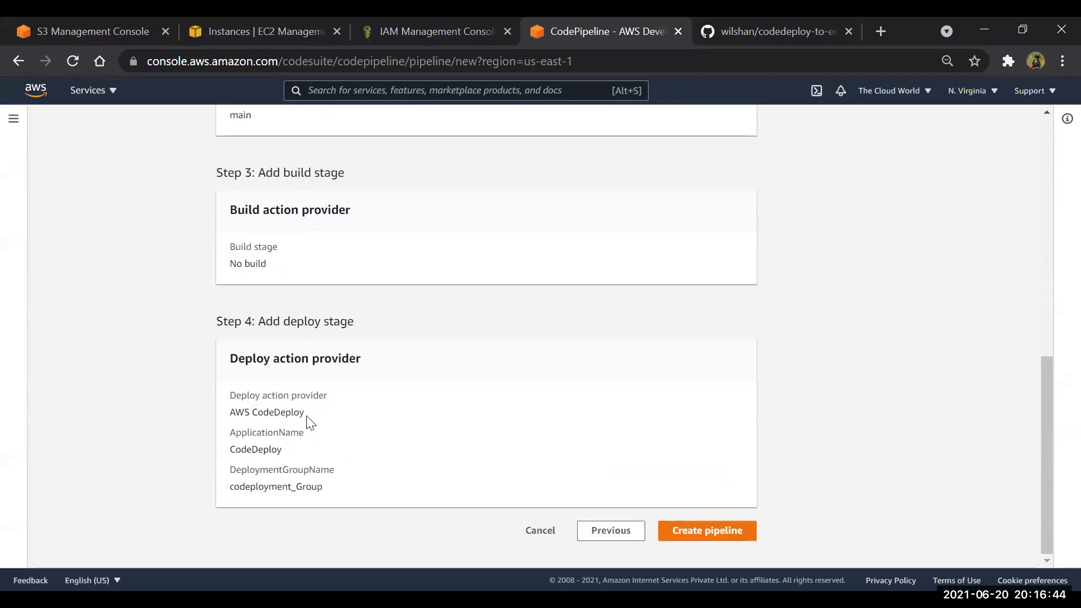
left_click_drag(259, 413, 319, 417)
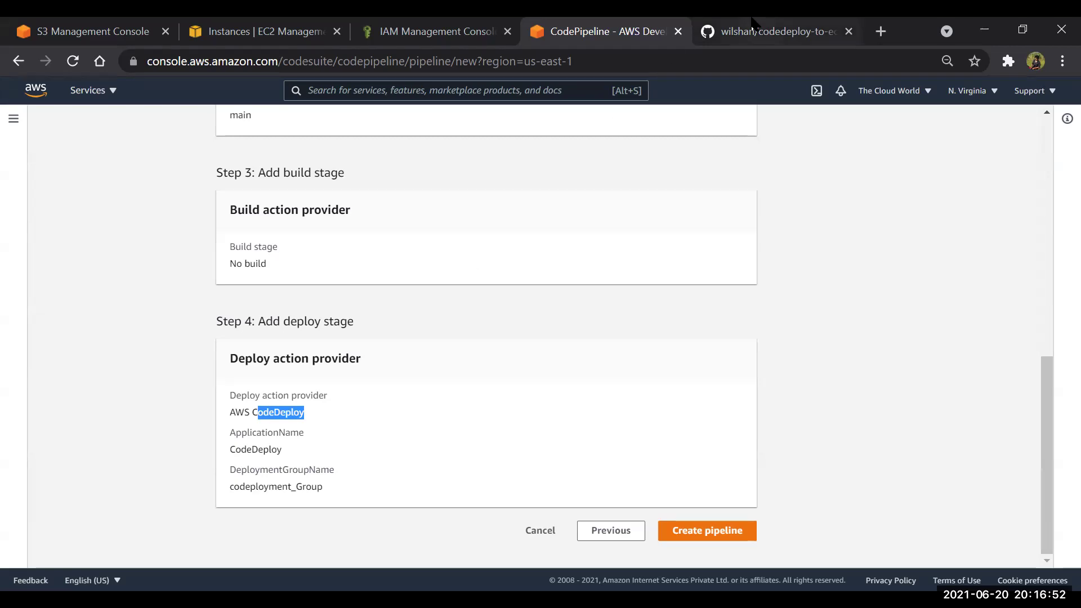
- Open appspec.yml in the GitHub repository and examine its AfterInstall and ApplicationStart hooks and their script locations
left_click(772, 31)
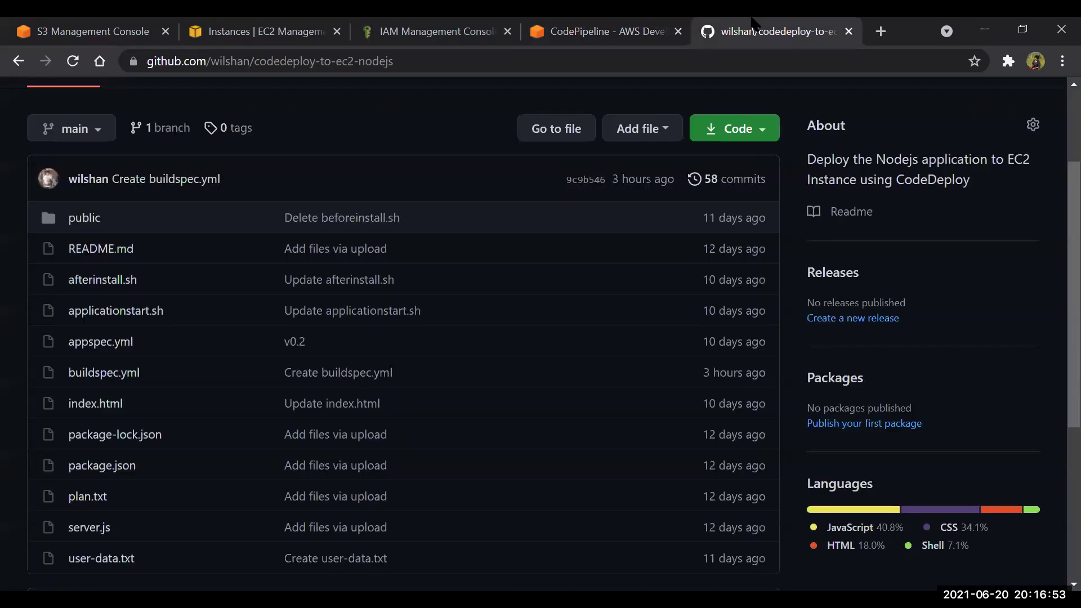
left_click(107, 345)
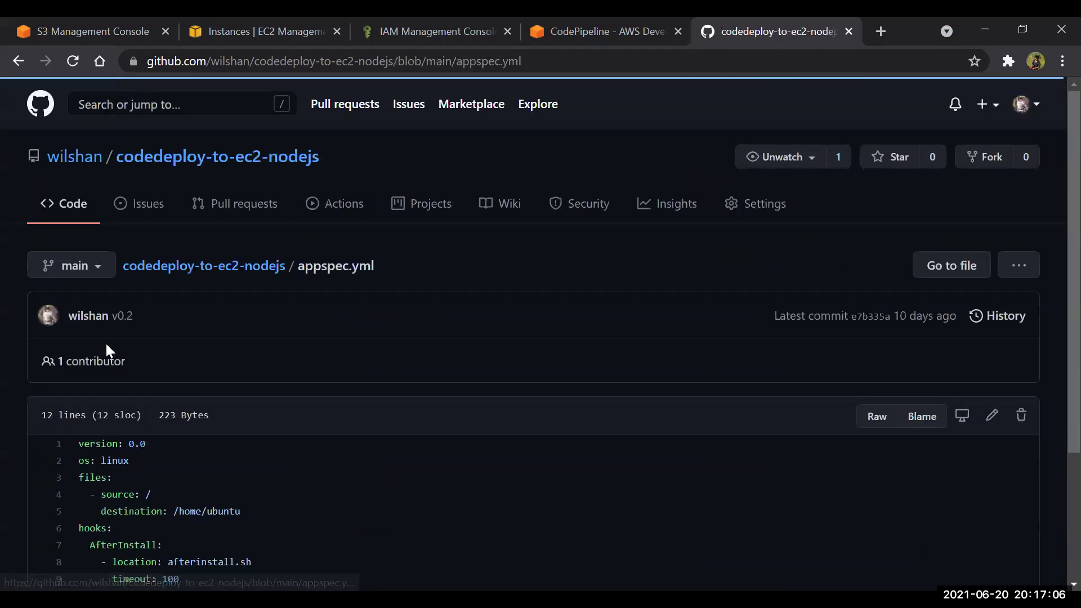
scroll(107, 349, "down", 3)
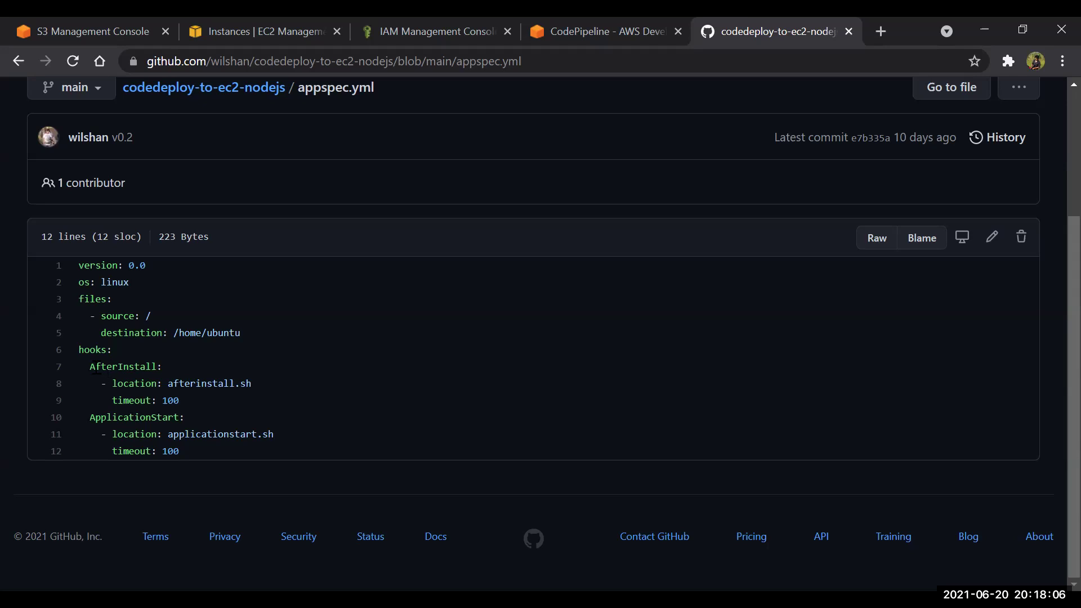
left_click_drag(96, 367, 146, 369)
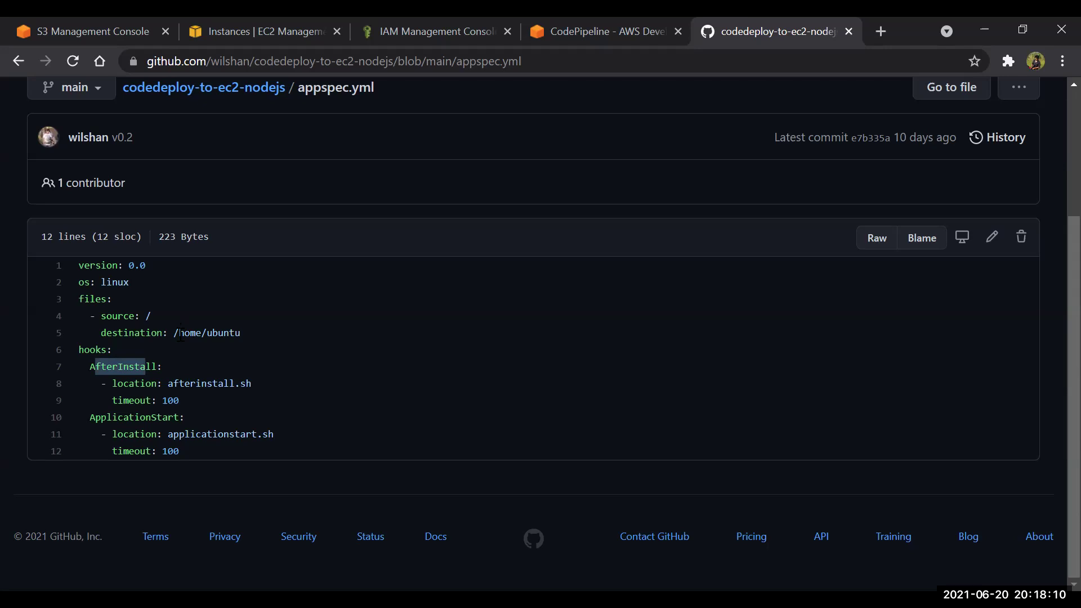
left_click_drag(173, 383, 252, 386)
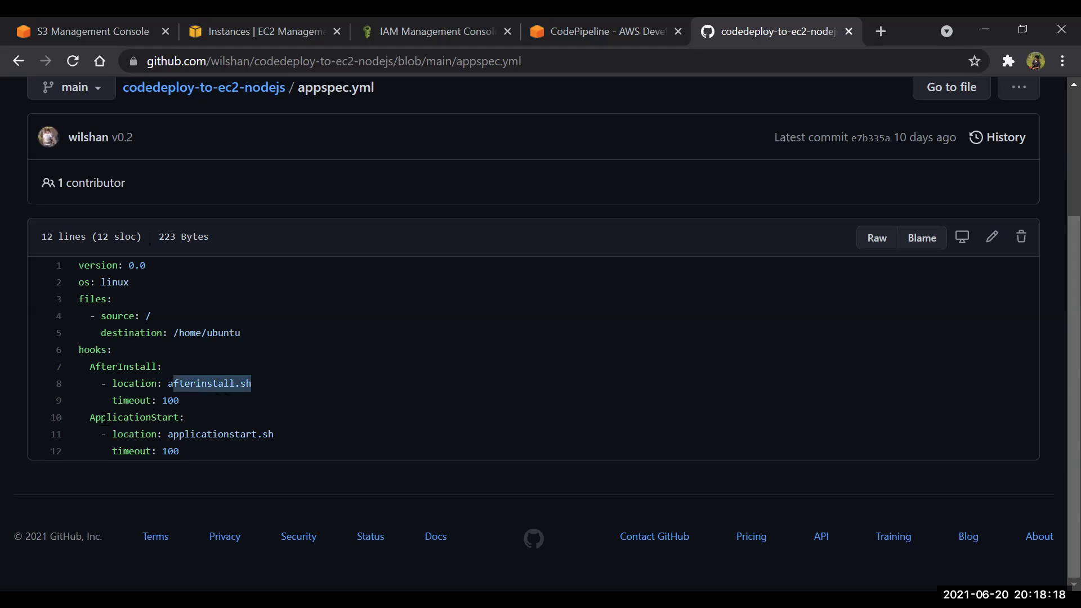
left_click_drag(107, 420, 270, 434)
left_click(190, 429)
left_click_drag(191, 439, 280, 441)
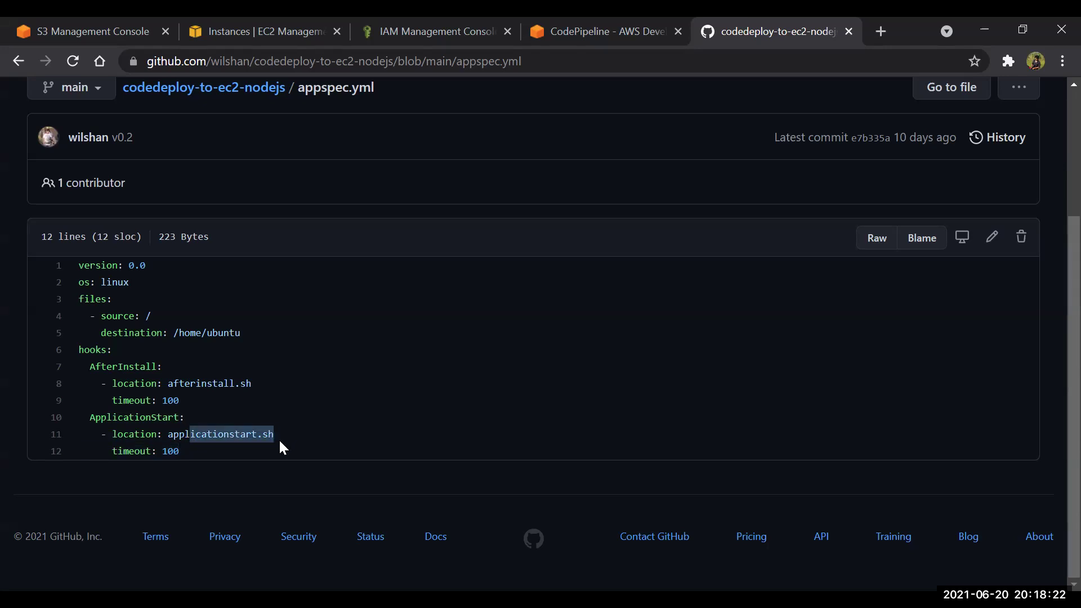
- Return to the repository's file list, open afterinstall.sh and examine its directory change and npm install commands
left_click(235, 90)
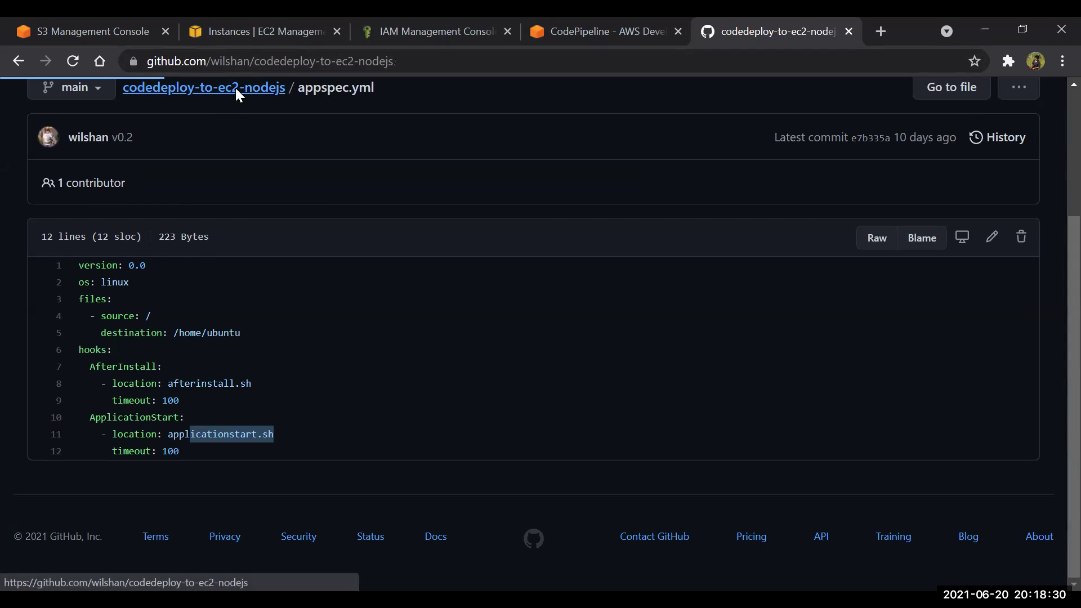
scroll(172, 371, "down", 2)
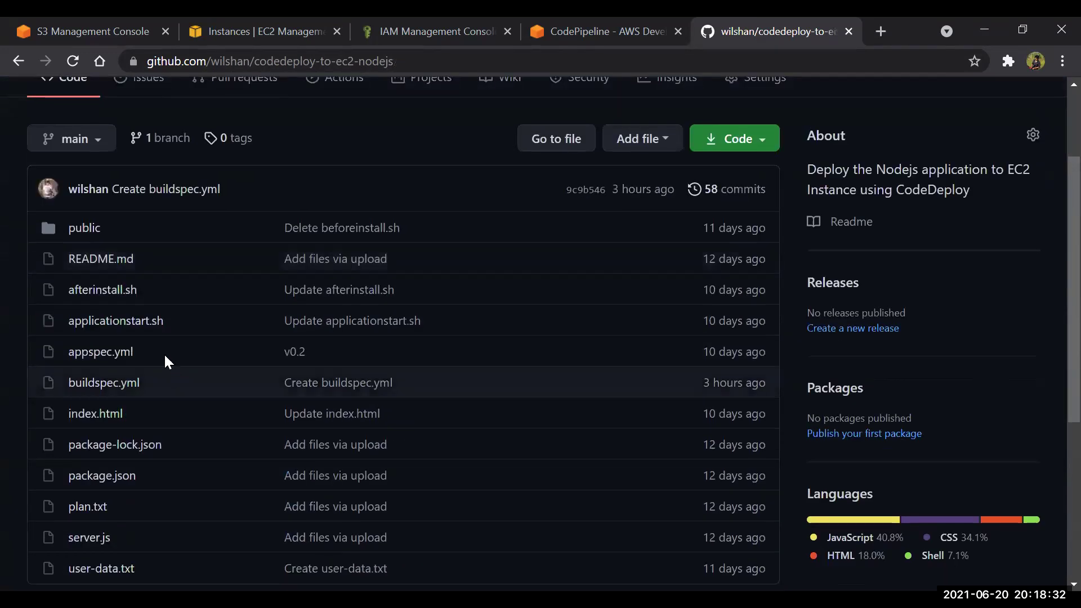
left_click(123, 289)
scroll(194, 421, "down", 2)
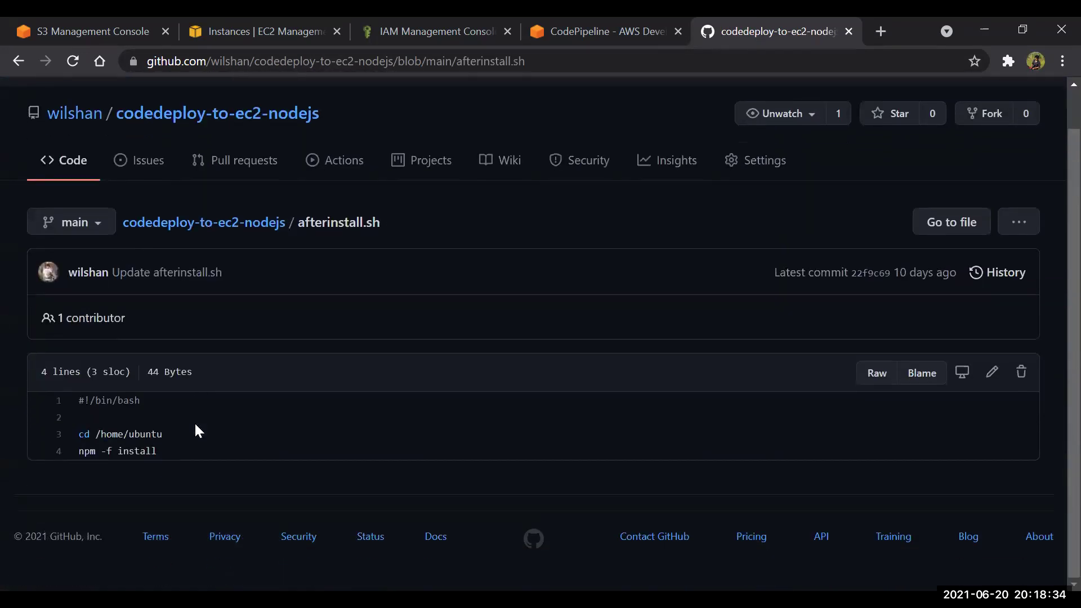
left_click_drag(90, 435, 164, 432)
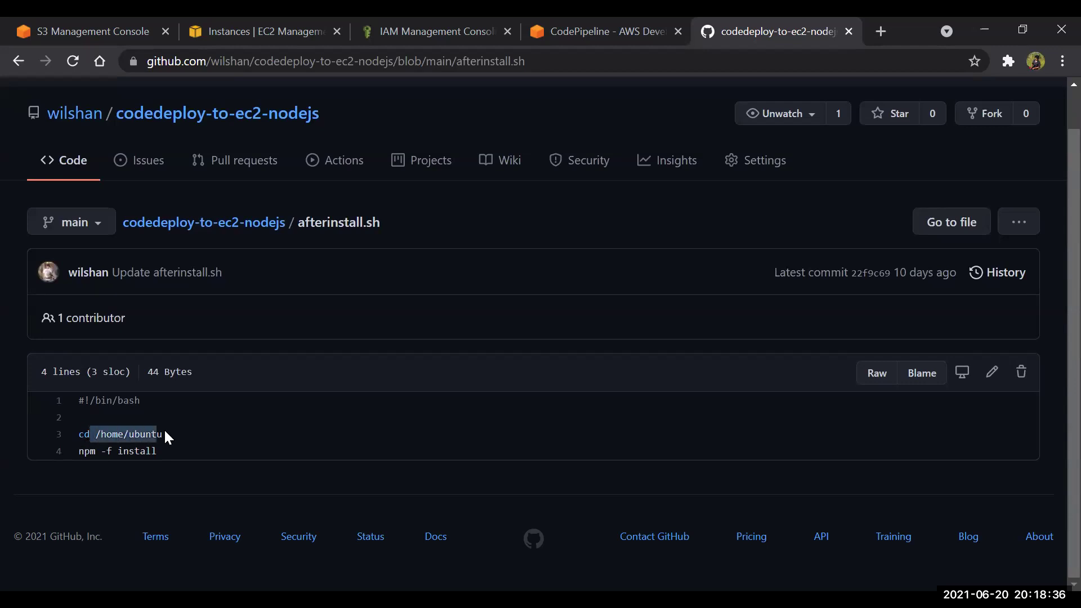
left_click_drag(89, 448, 152, 451)
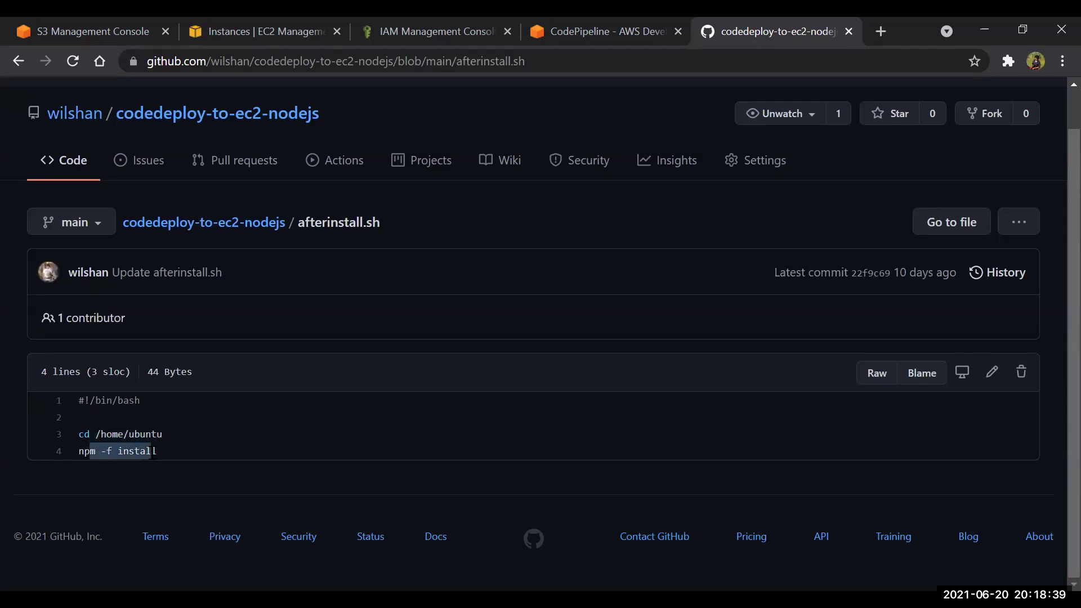
- Open applicationstart.sh in the GitHub repository, examine its directory change and pm2 start commands, and return to the file list
left_click(228, 227)
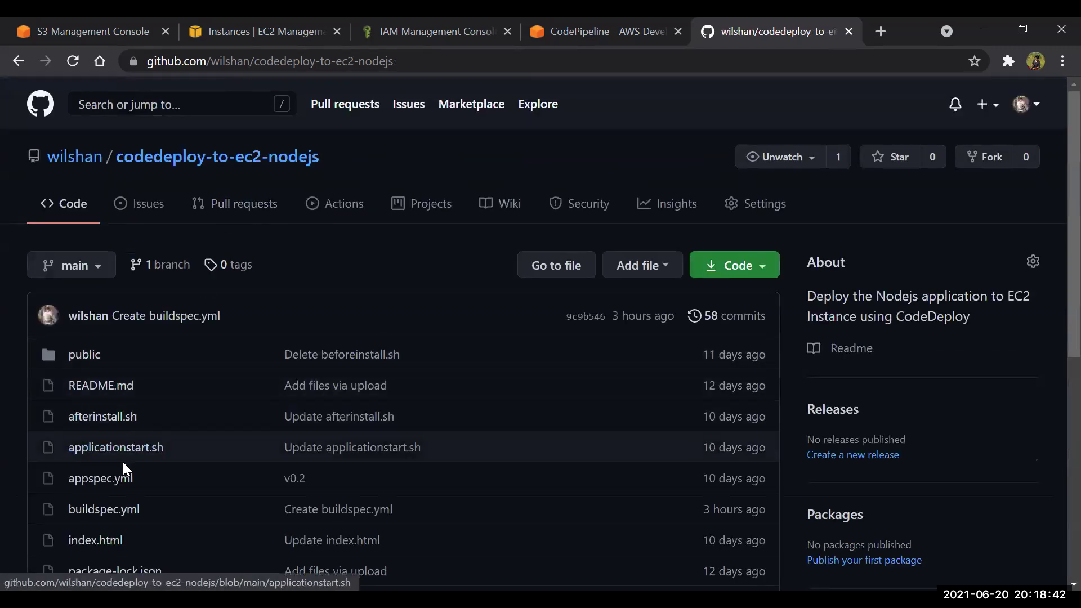
left_click(117, 456)
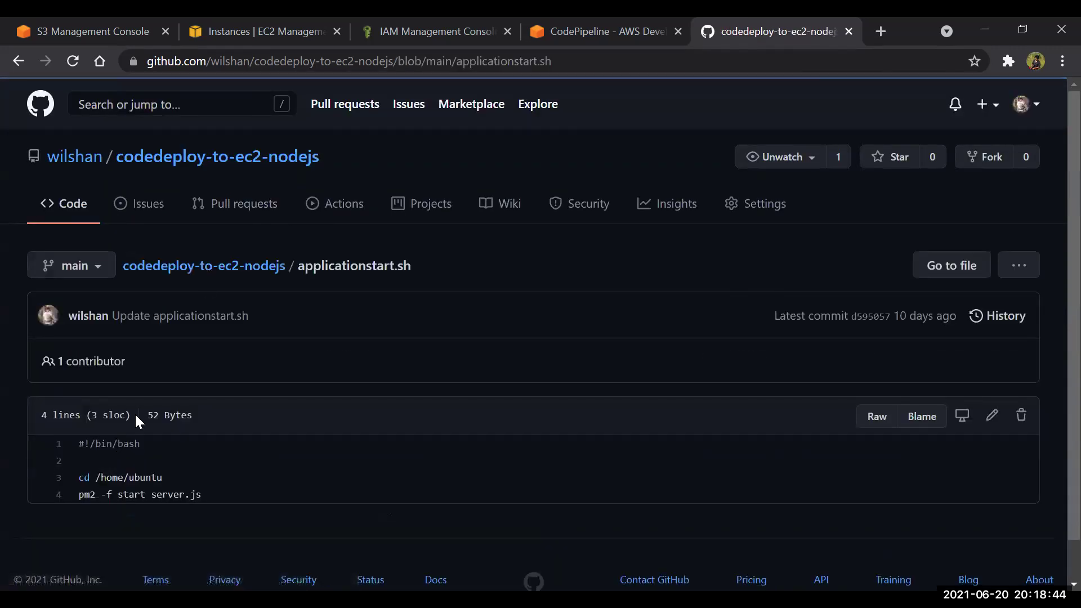
scroll(135, 418, "down", 2)
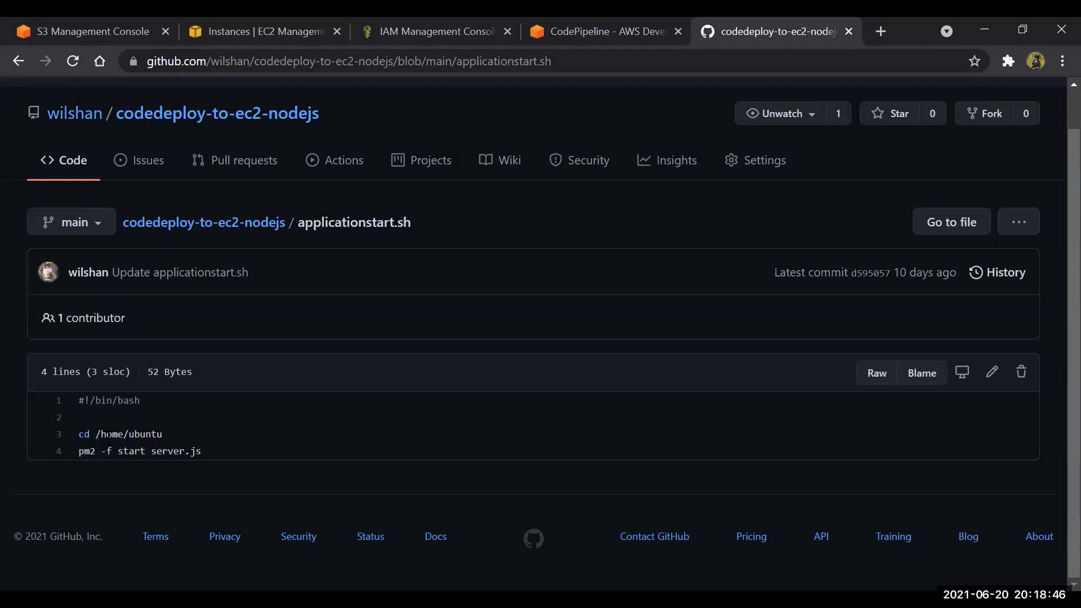
left_click_drag(90, 441, 165, 438)
left_click_drag(90, 450, 224, 452)
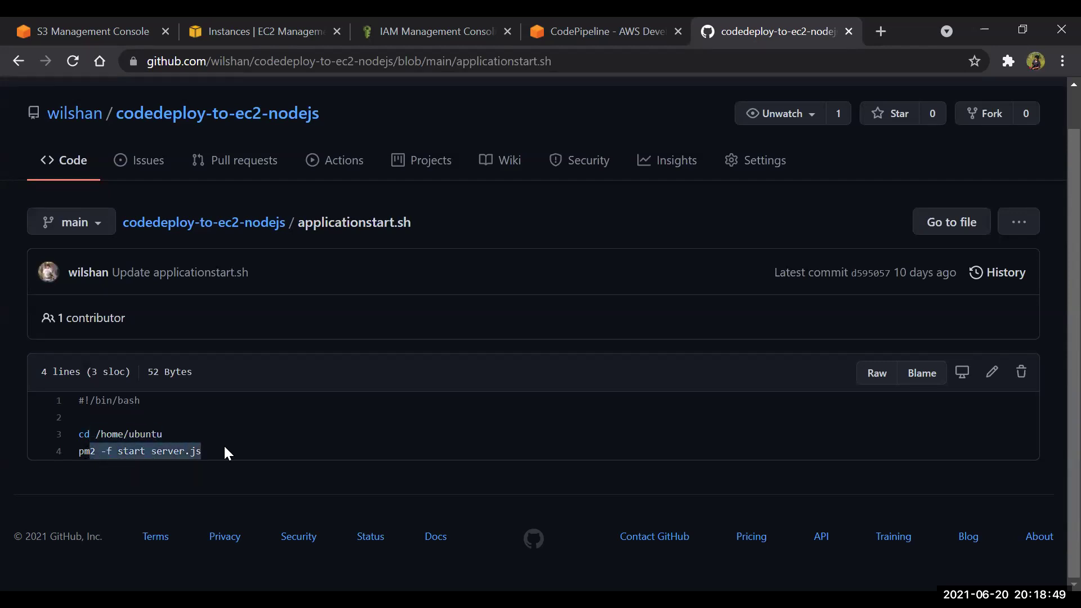
left_click(238, 225)
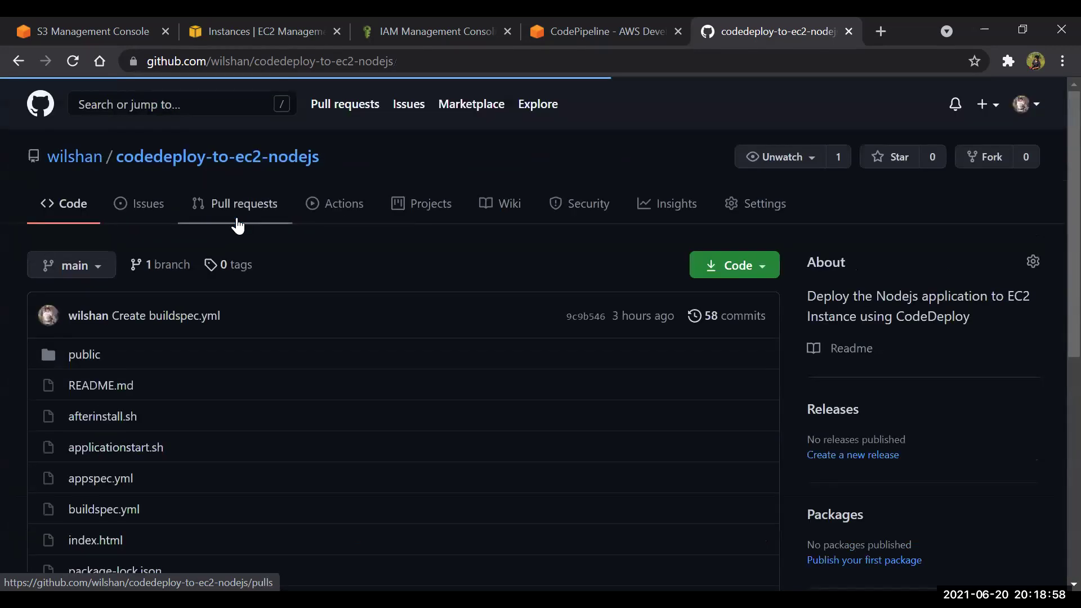
- Switch back to the CodePipeline review, try to create the pipeline, and read the response about the service role policy
left_click(579, 27)
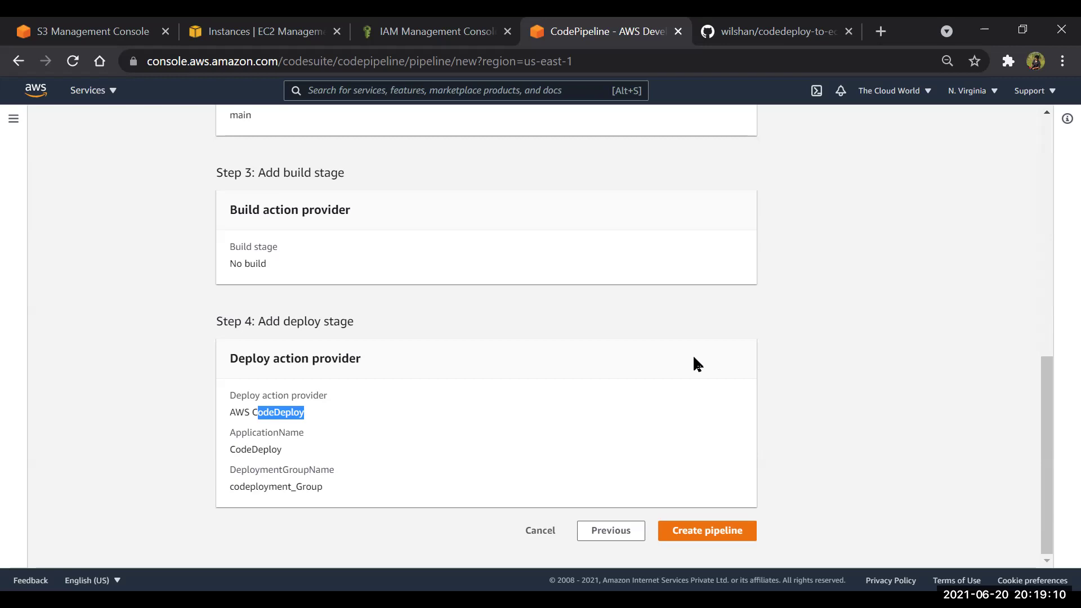
left_click(720, 539)
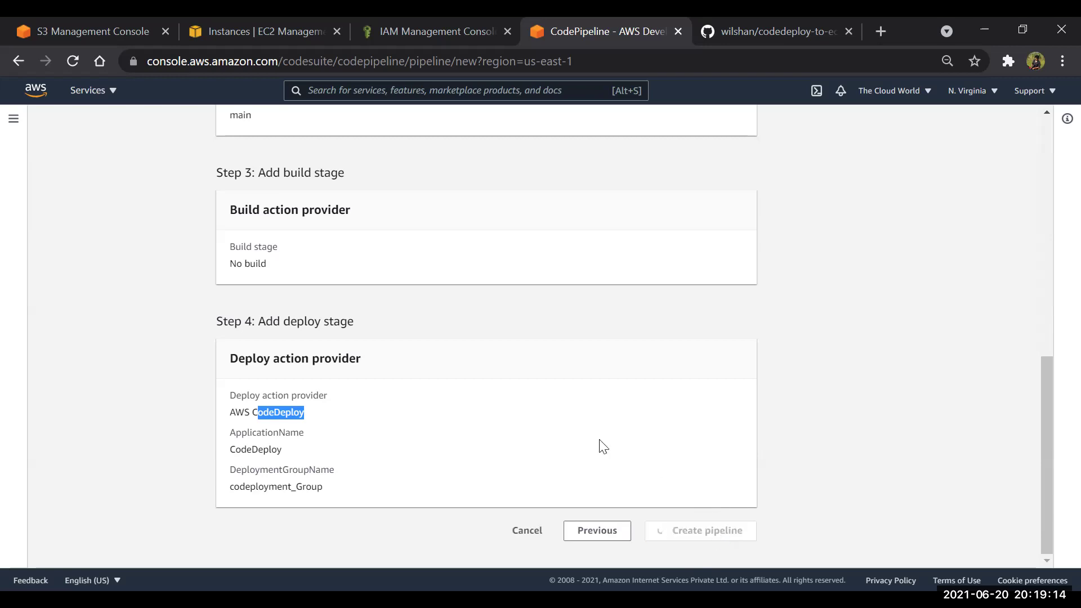
scroll(578, 429, "down", 1)
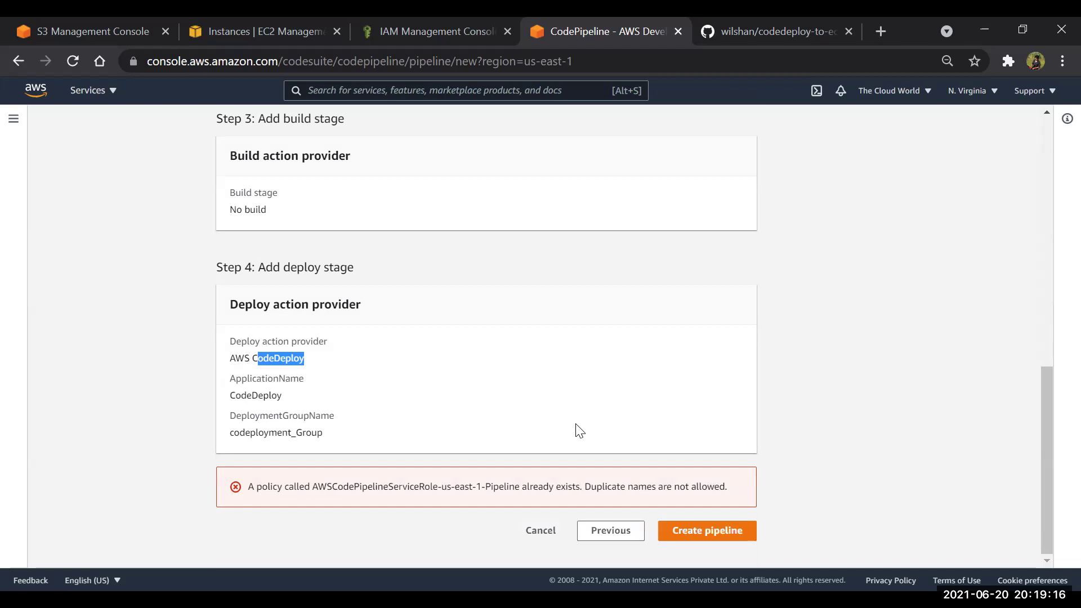
left_click_drag(346, 484, 568, 491)
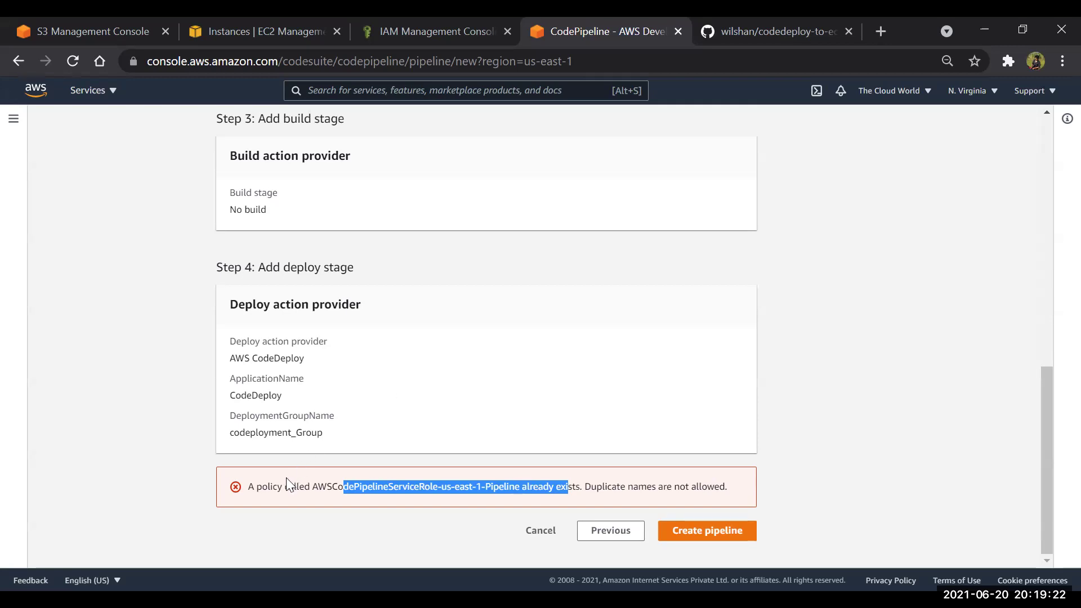
left_click_drag(287, 484, 702, 485)
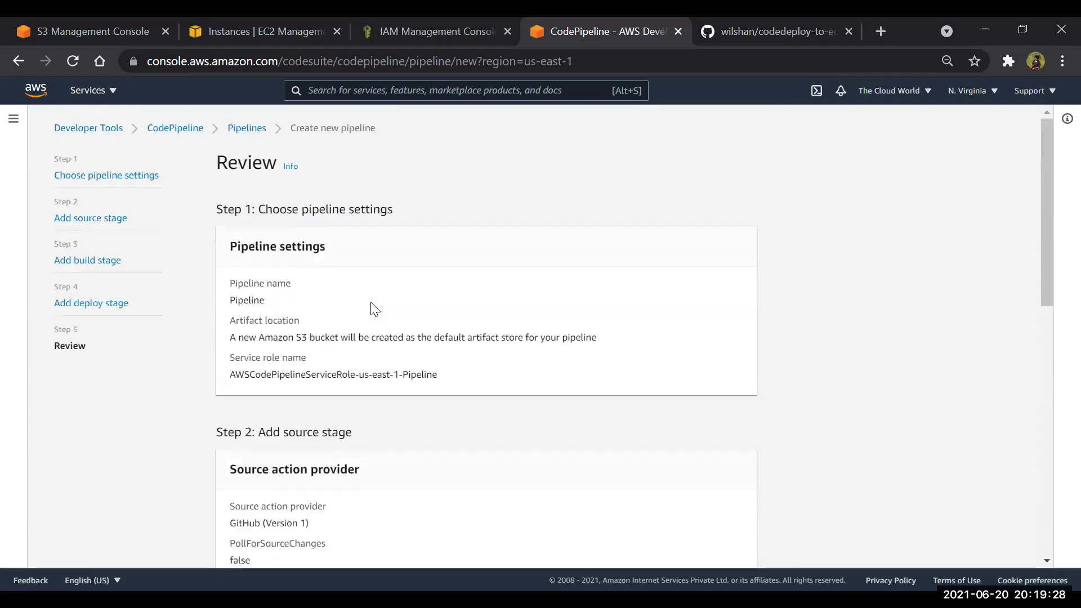
- Reopen the pipeline settings, change the new service role name to AWSCodePipelineServiceRole-us-east-1-Pipeline-new, and continue to the source stage
left_click(102, 176)
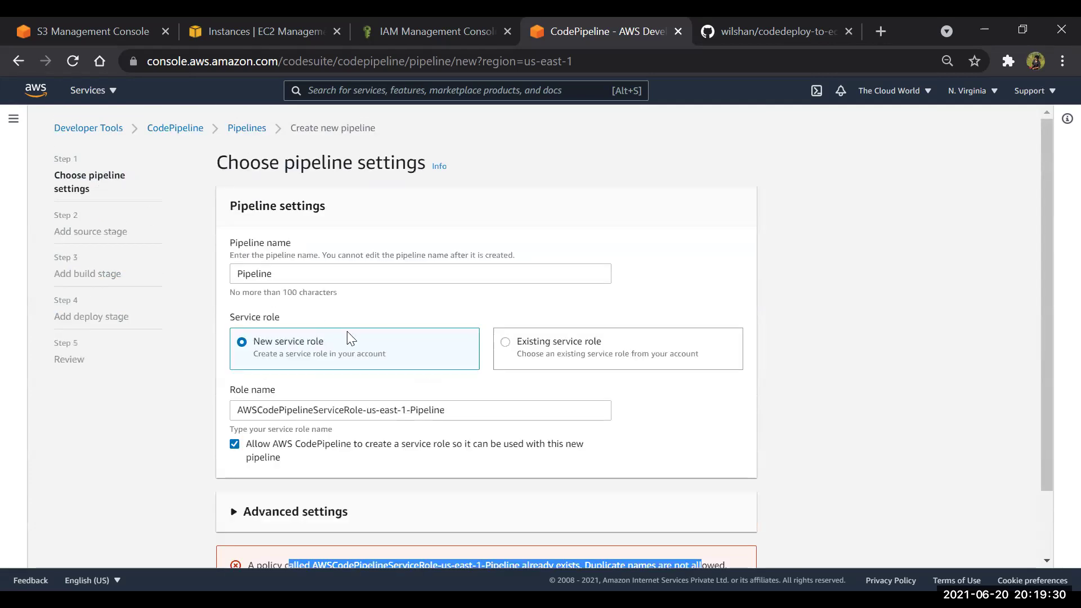
scroll(379, 365, "down", 2)
left_click(473, 334)
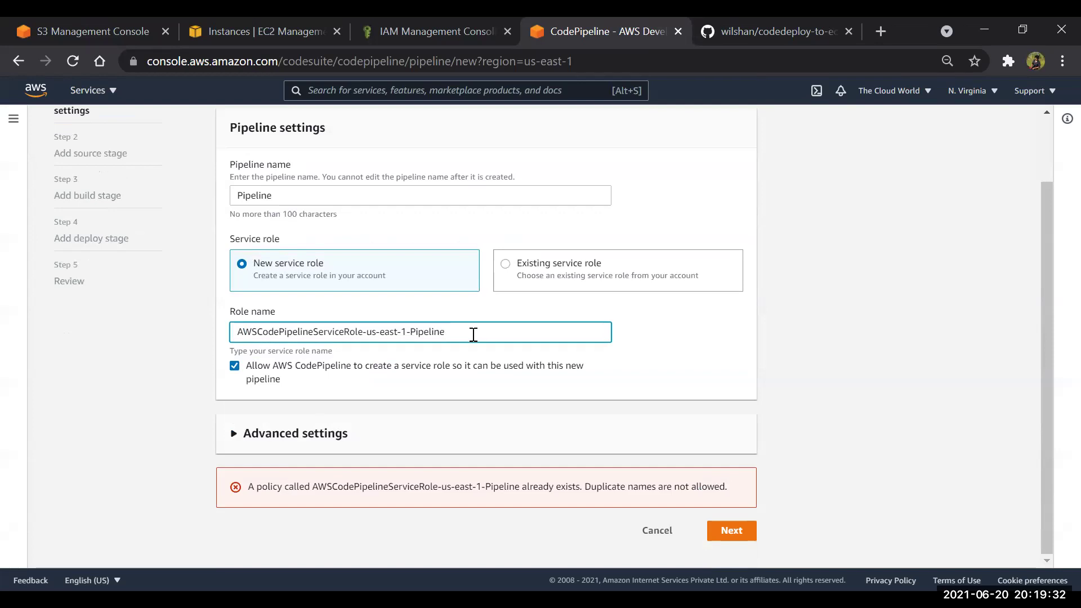
type("-1")
type("new")
left_click(730, 530)
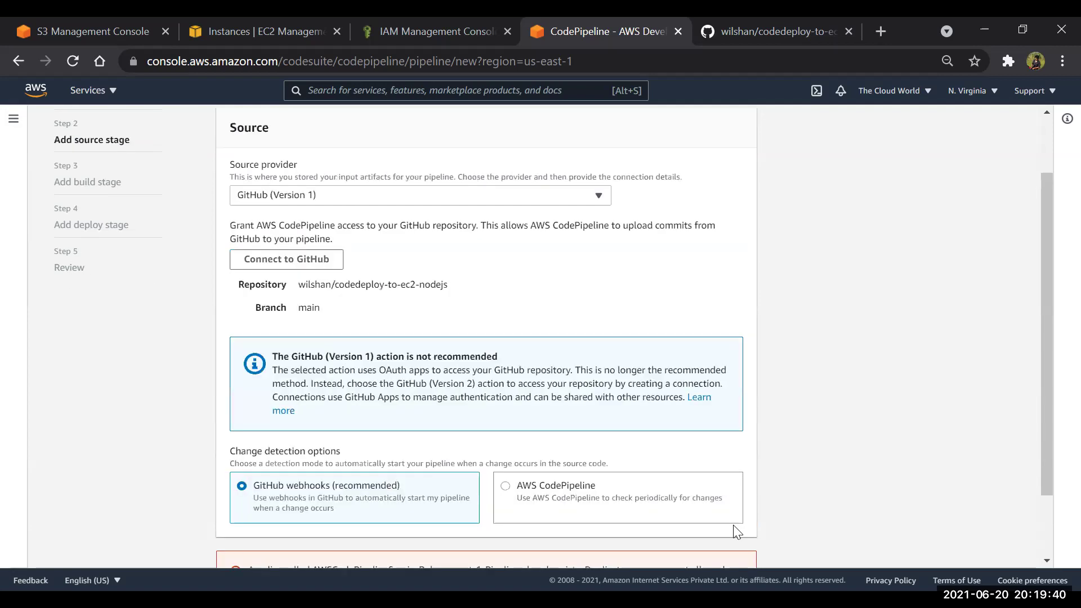
- Continue with the existing GitHub source and CodeDeploy settings, skipping the build stage, to return to the pipeline review
scroll(719, 500, "down", 2)
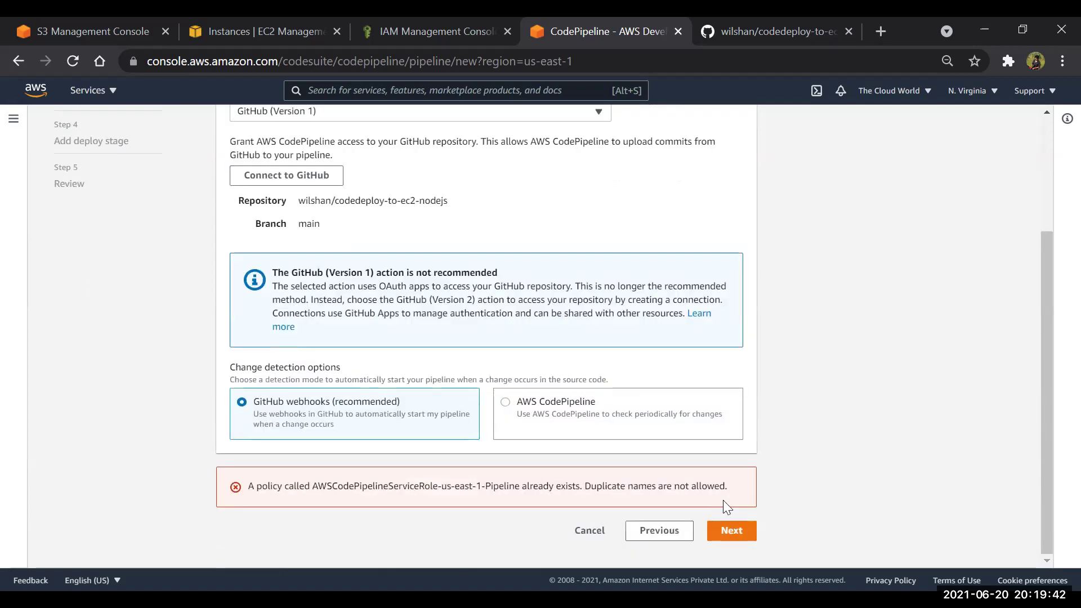
left_click(736, 529)
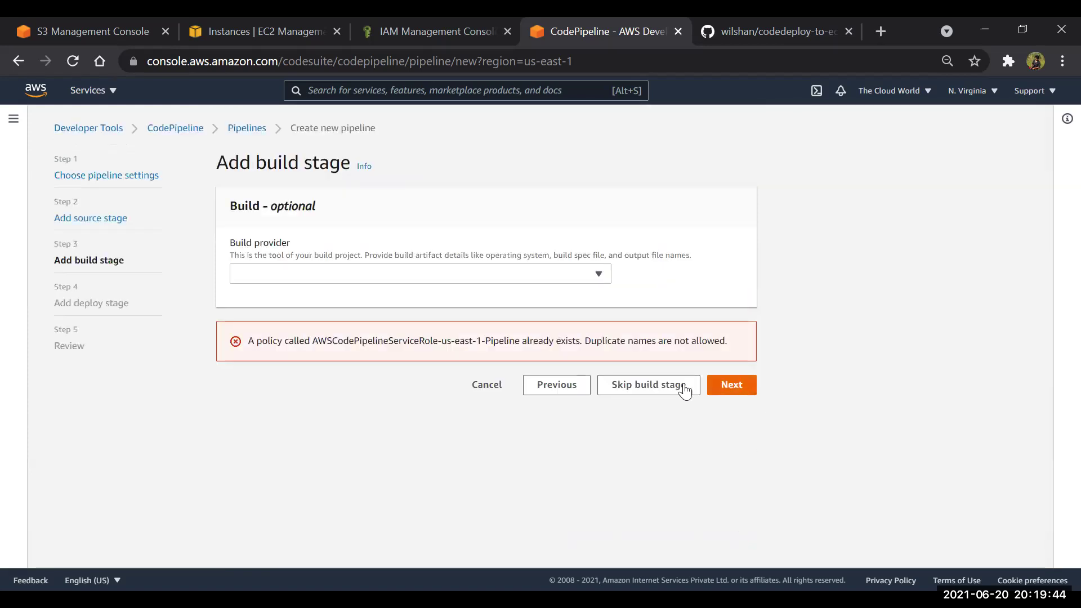
left_click(653, 382)
left_click(705, 373)
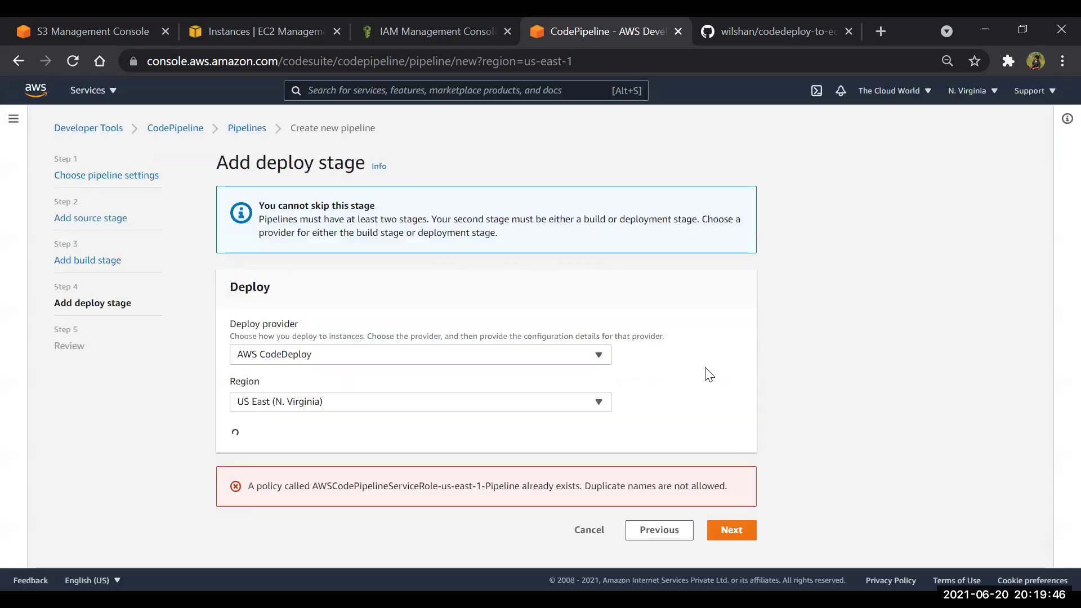
scroll(708, 373, "down", 2)
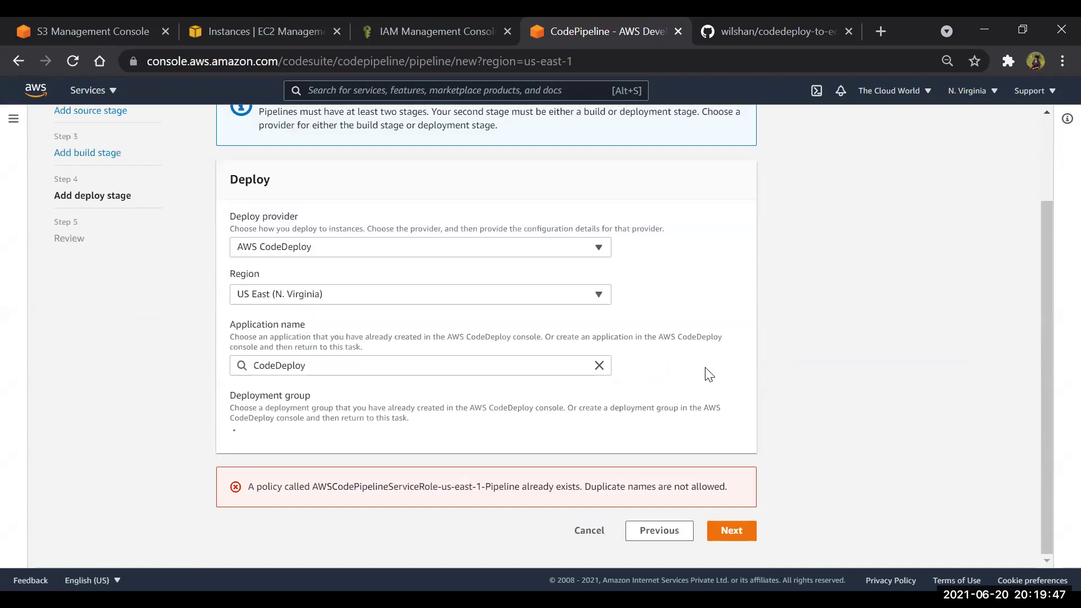
left_click(741, 538)
scroll(726, 557, "down", 10)
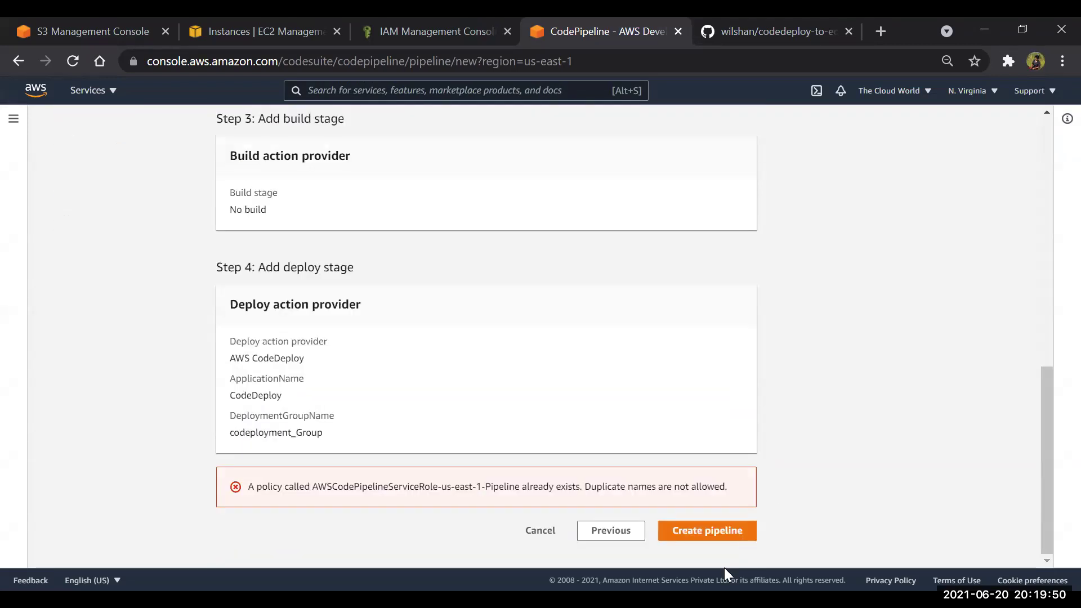
- Try again to create the pipeline and check the service role name in the review against the policy error
left_click(699, 536)
left_click_drag(316, 486, 714, 488)
left_click(711, 527)
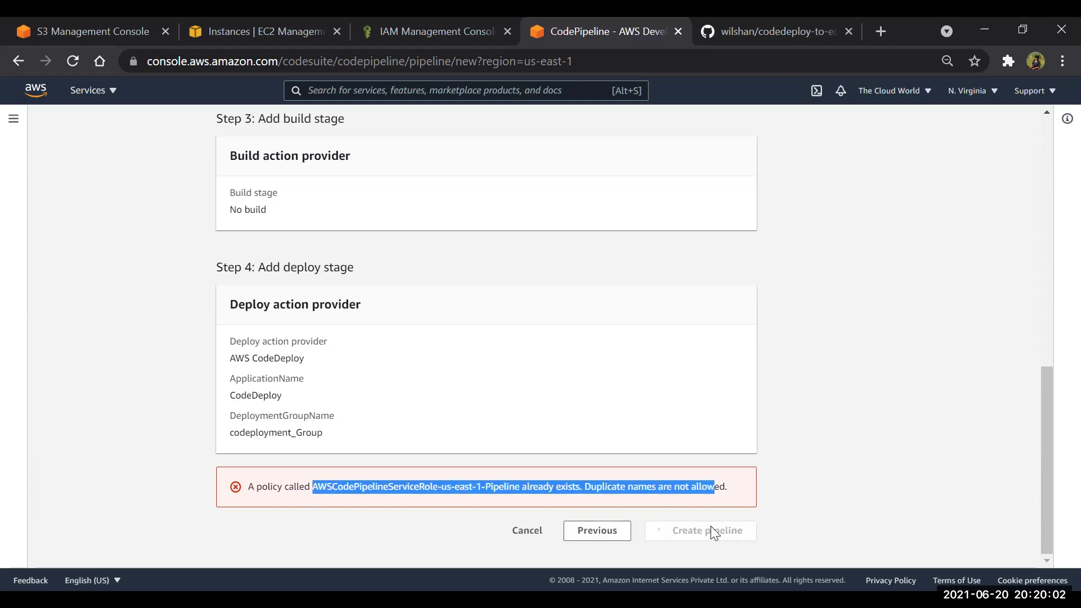
scroll(506, 253, "up", 10)
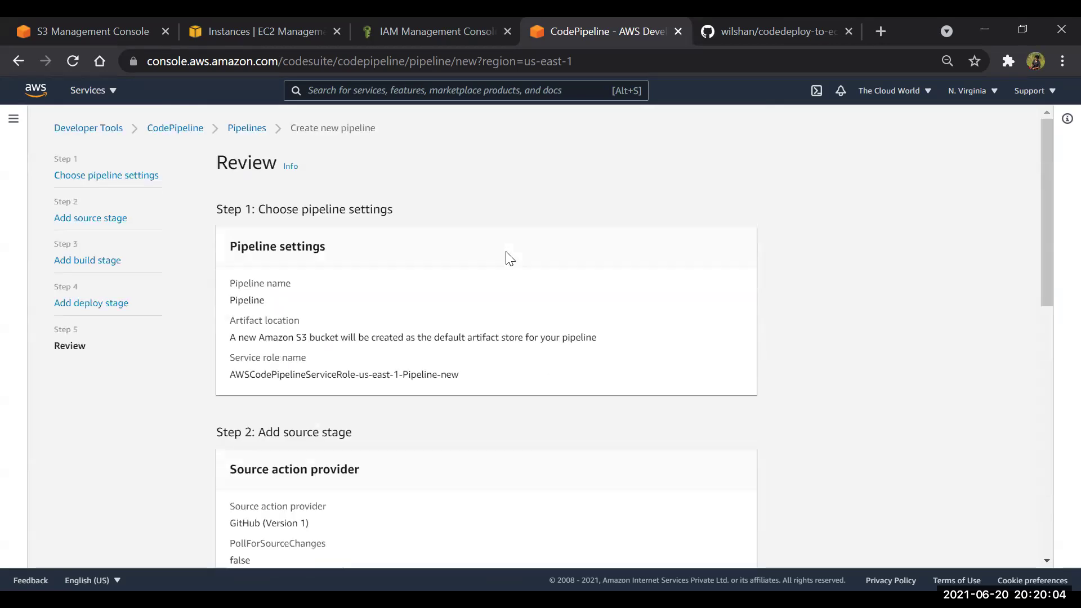
left_click_drag(399, 374, 538, 381)
scroll(538, 381, "down", 6)
scroll(537, 380, "down", 5)
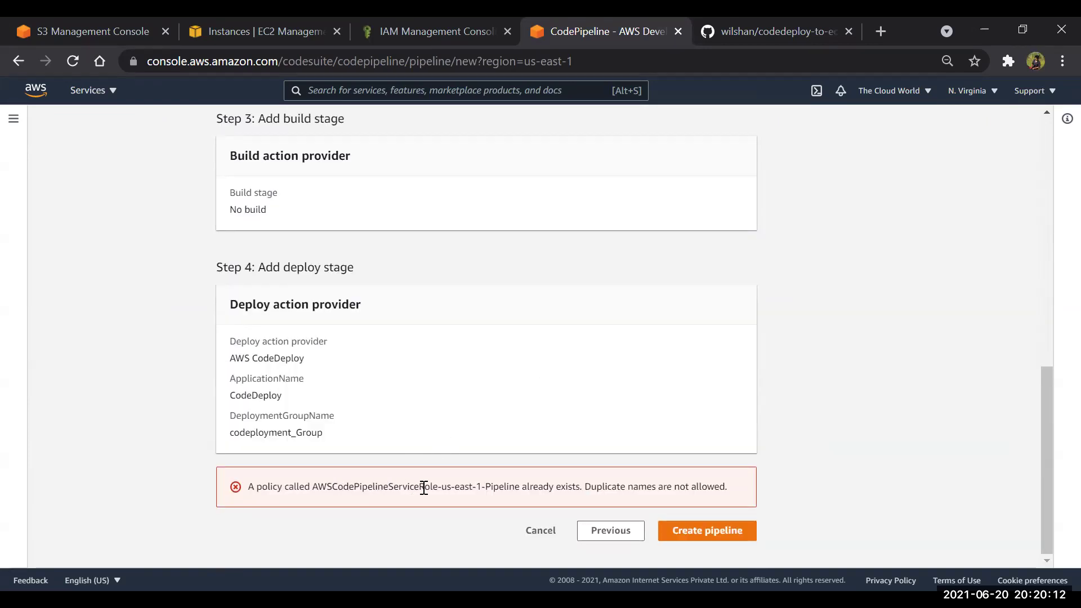
- Discard the current pipeline draft and start creating a new pipeline
left_click(527, 524)
left_click(719, 392)
left_click(777, 279)
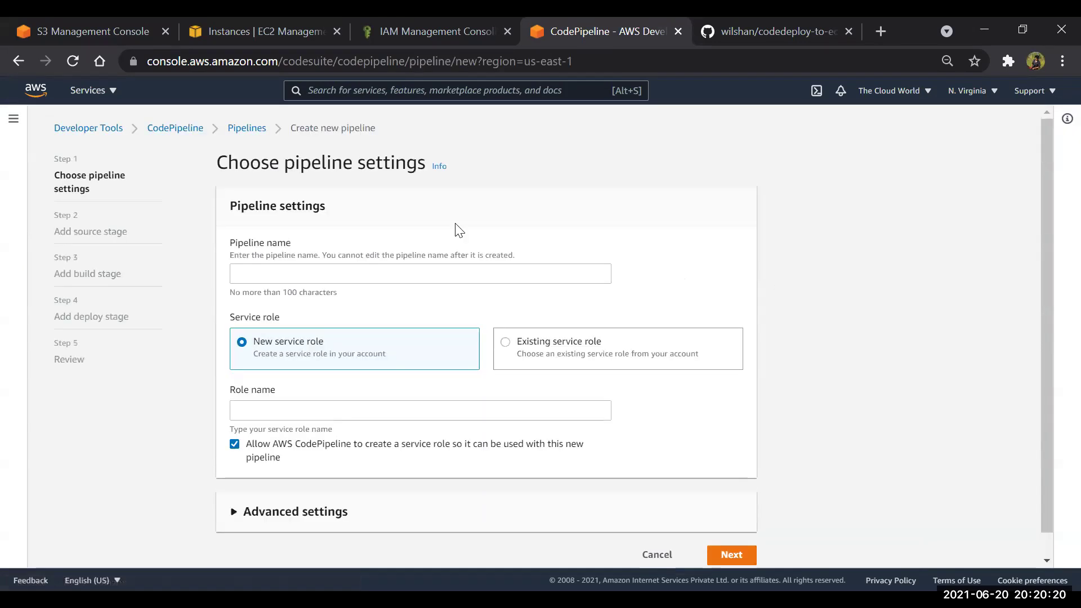
- Name the pipeline pipe-new with a new service role, check the default artifact store and encryption key, and continue to the source stage
left_click(384, 267)
type("pi")
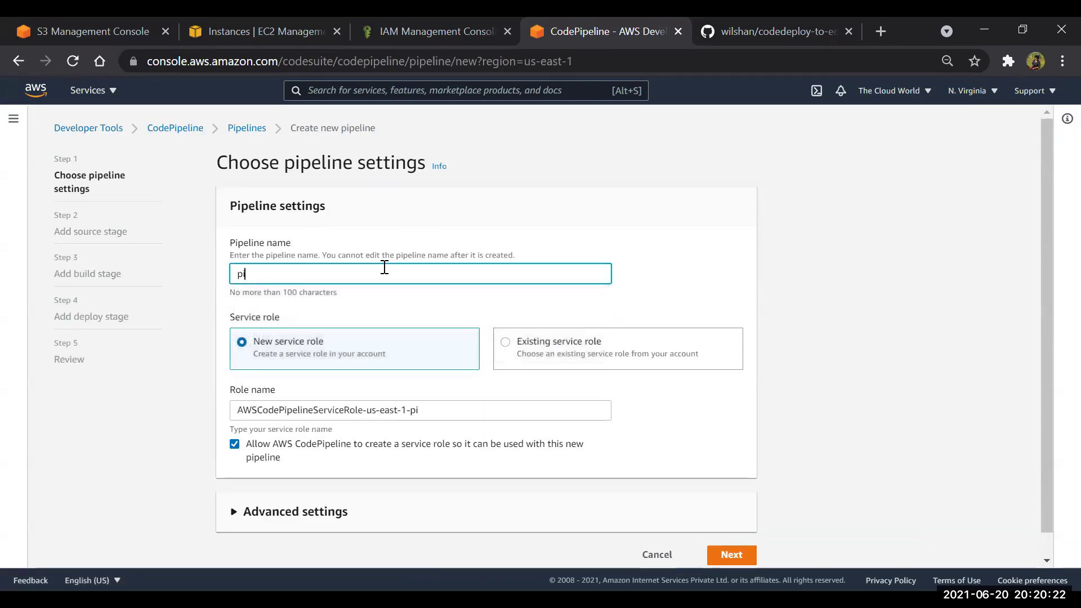
type("pe-new")
left_click_drag(422, 416, 457, 413)
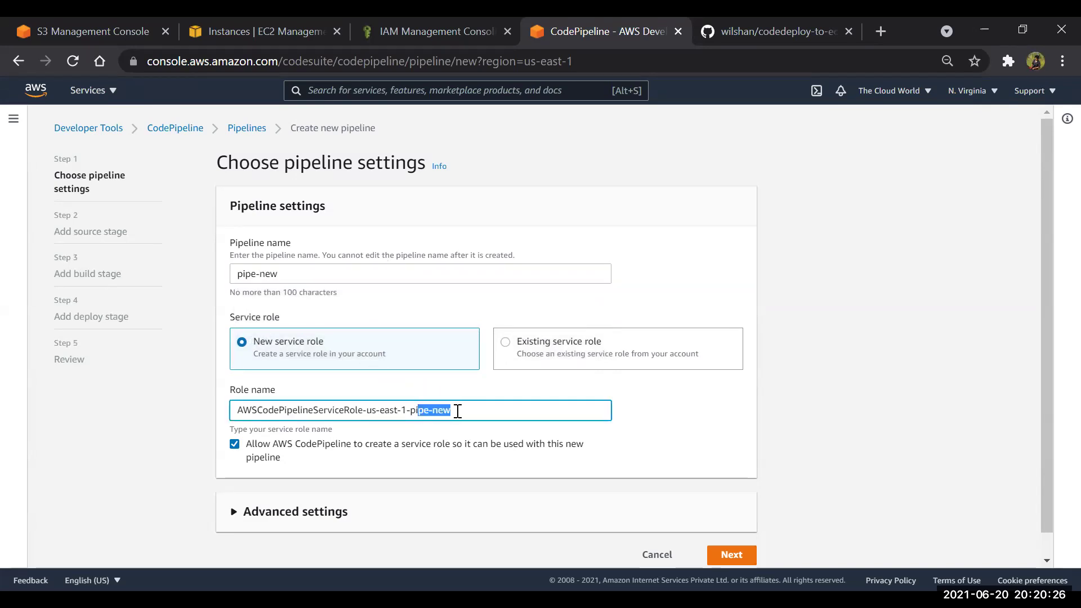
scroll(459, 416, "down", 1)
left_click(318, 499)
scroll(368, 390, "down", 3)
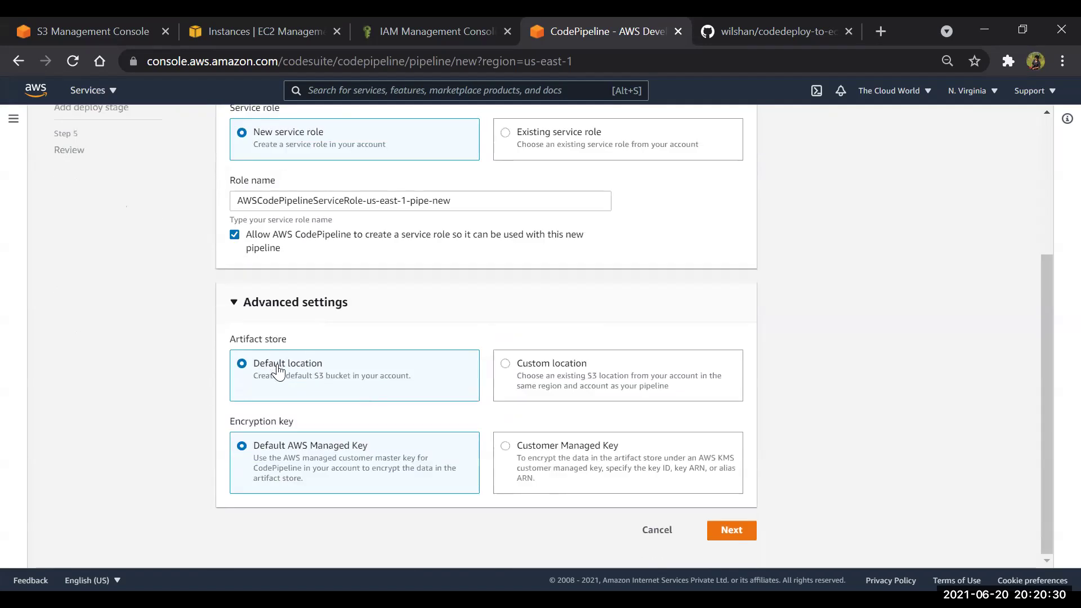
left_click(715, 530)
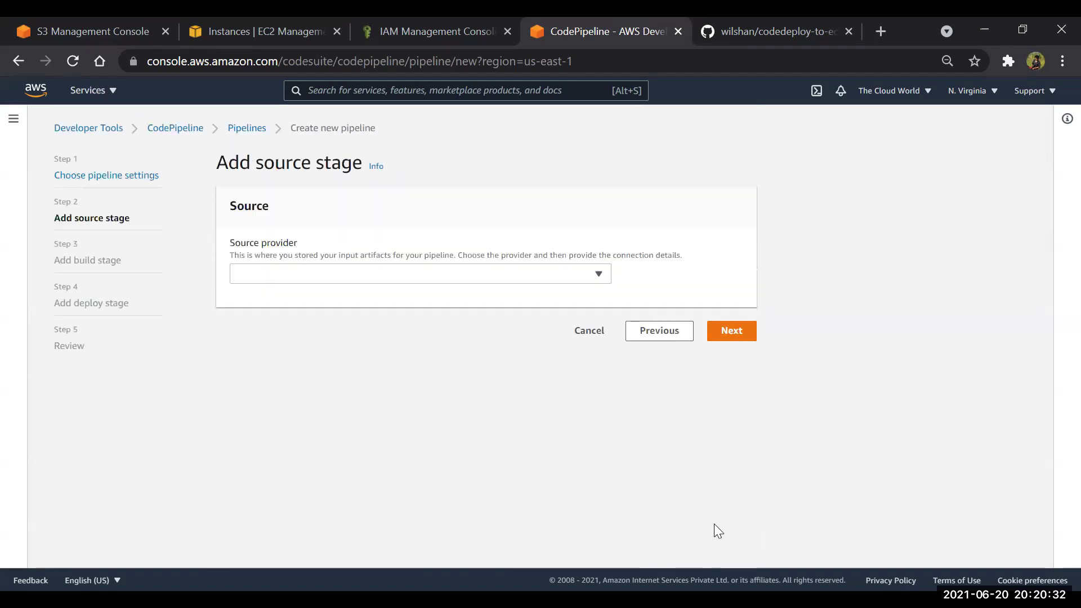
- Set the source provider to GitHub (Version 1) and connect CodePipeline to GitHub
left_click(570, 274)
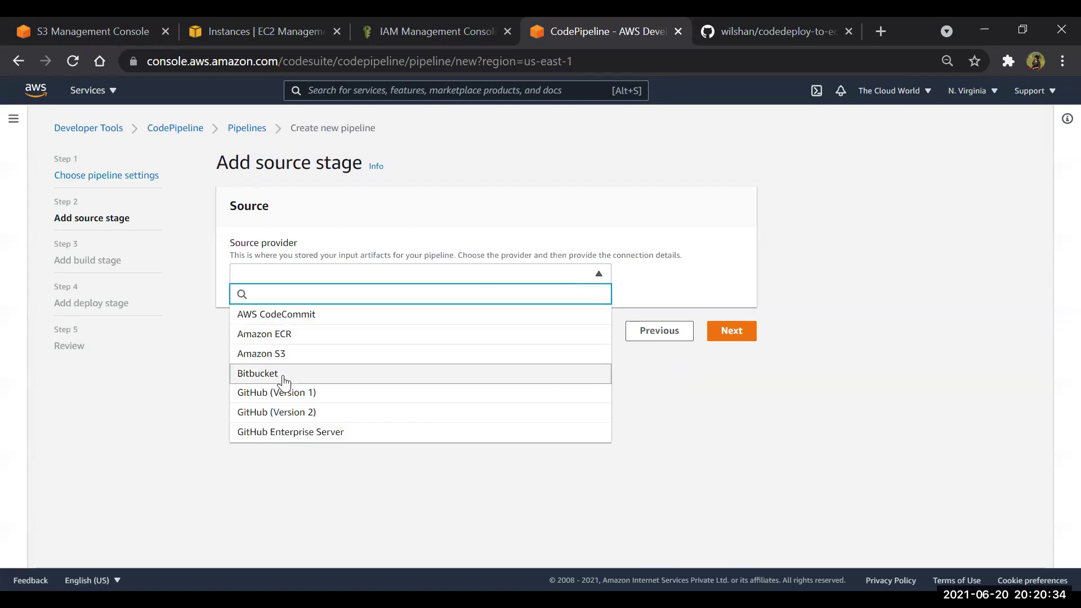
left_click(291, 392)
scroll(292, 392, "down", 1)
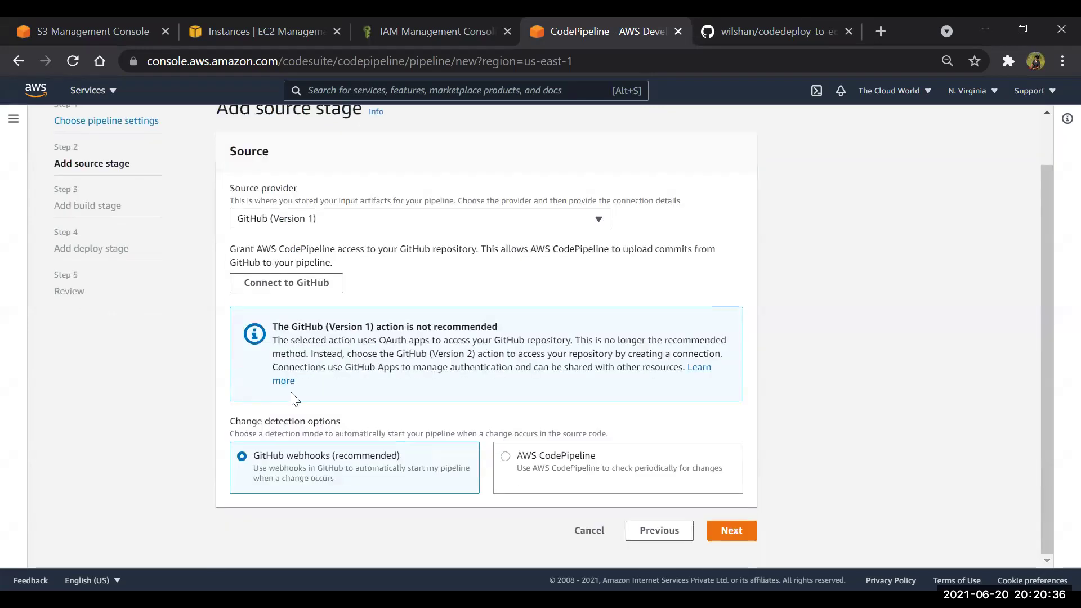
left_click(260, 287)
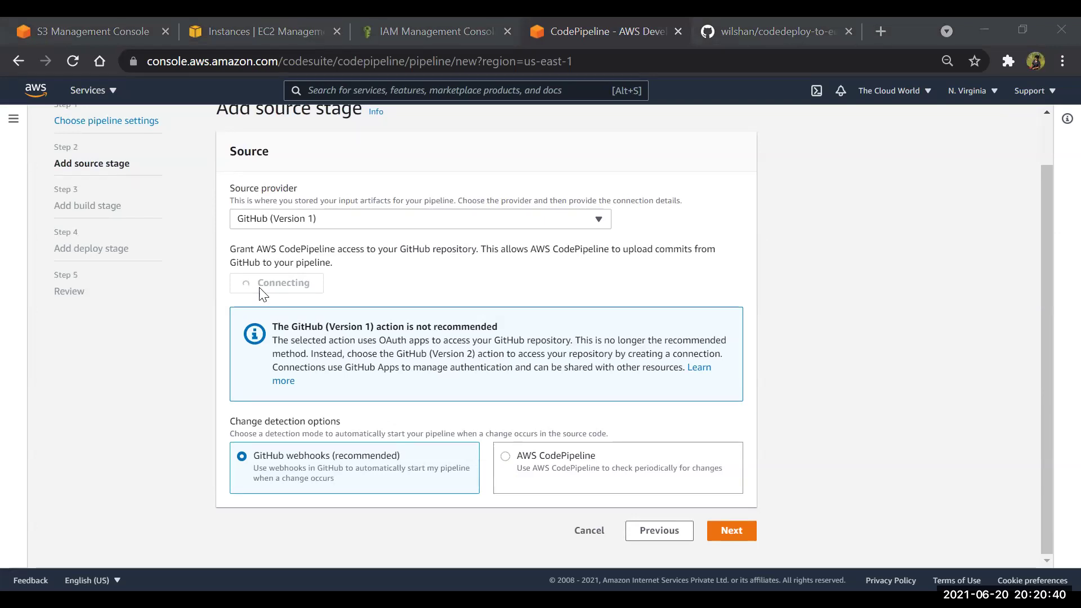
- Select the codedeploy-to-ec2-nodejs repository and its main branch as the source, and skip the build stage
scroll(417, 337, "down", 3)
left_click(408, 339)
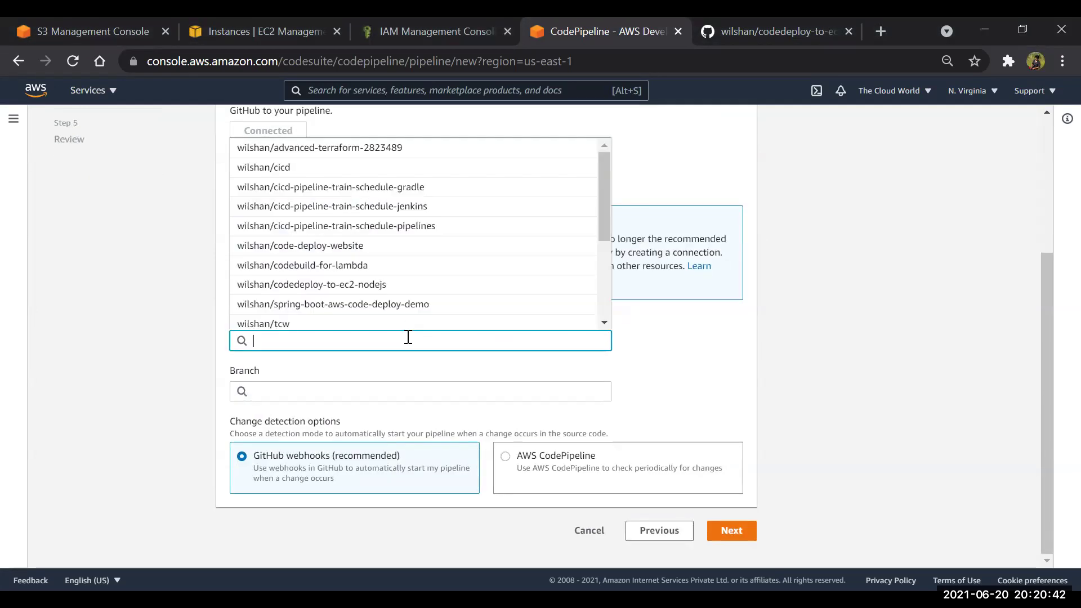
left_click(357, 286)
left_click(352, 398)
left_click(336, 407)
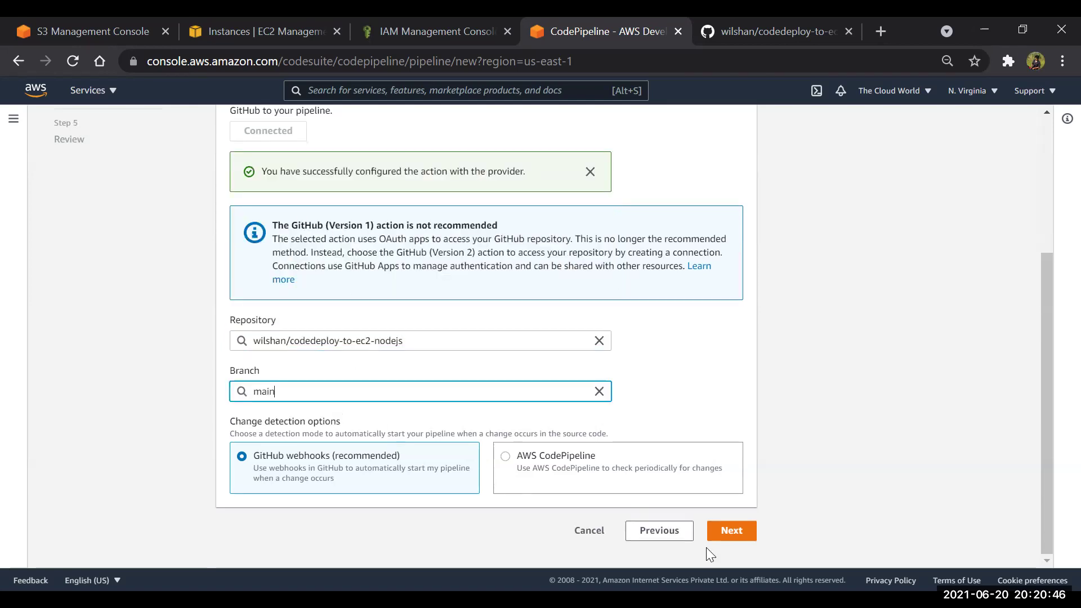
left_click(742, 536)
left_click(628, 330)
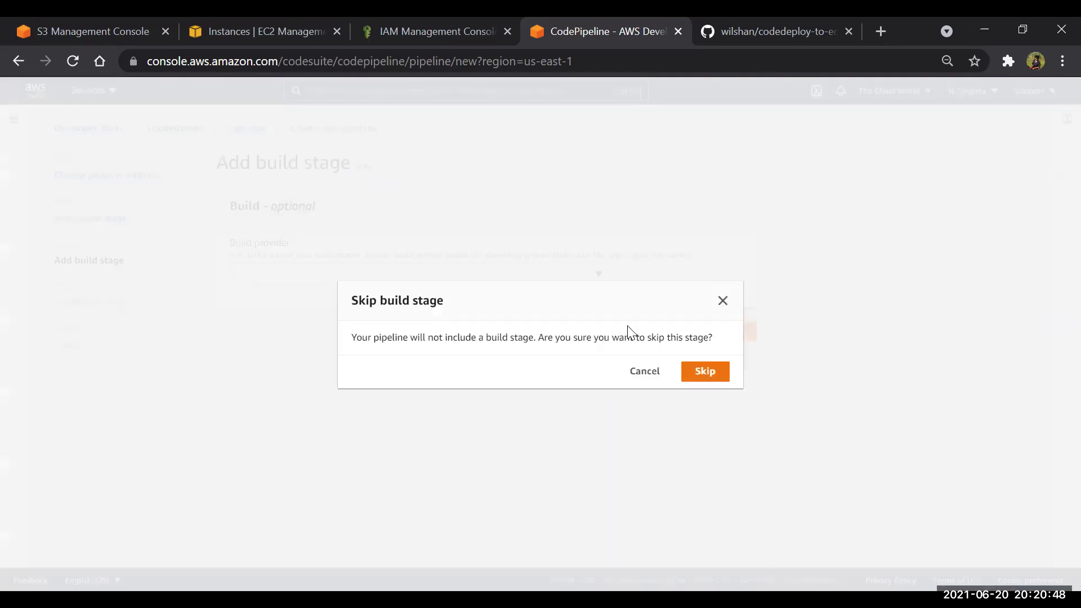
left_click(705, 378)
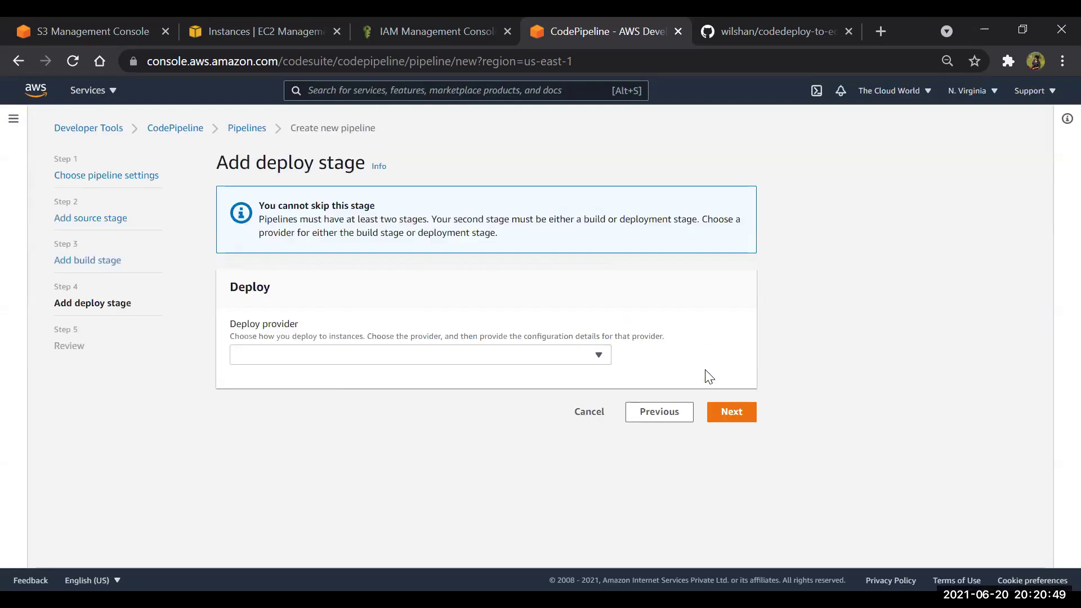
- Set the deploy stage to AWS CodeDeploy with application CodeDeploy and deployment group codeployment_Group, and continue to the review
left_click(578, 359)
left_click(264, 228)
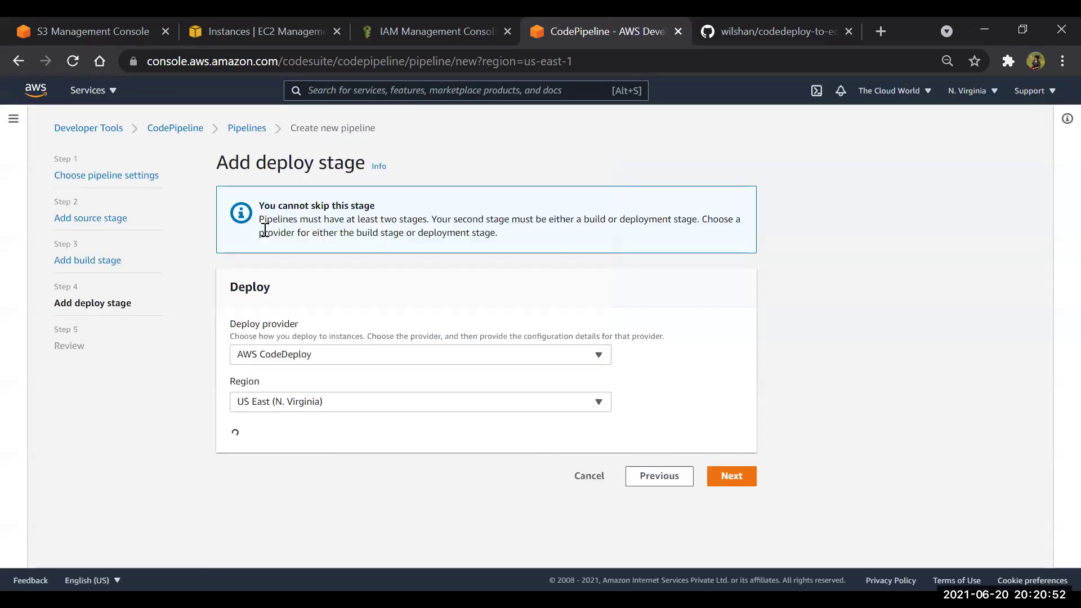
left_click(450, 471)
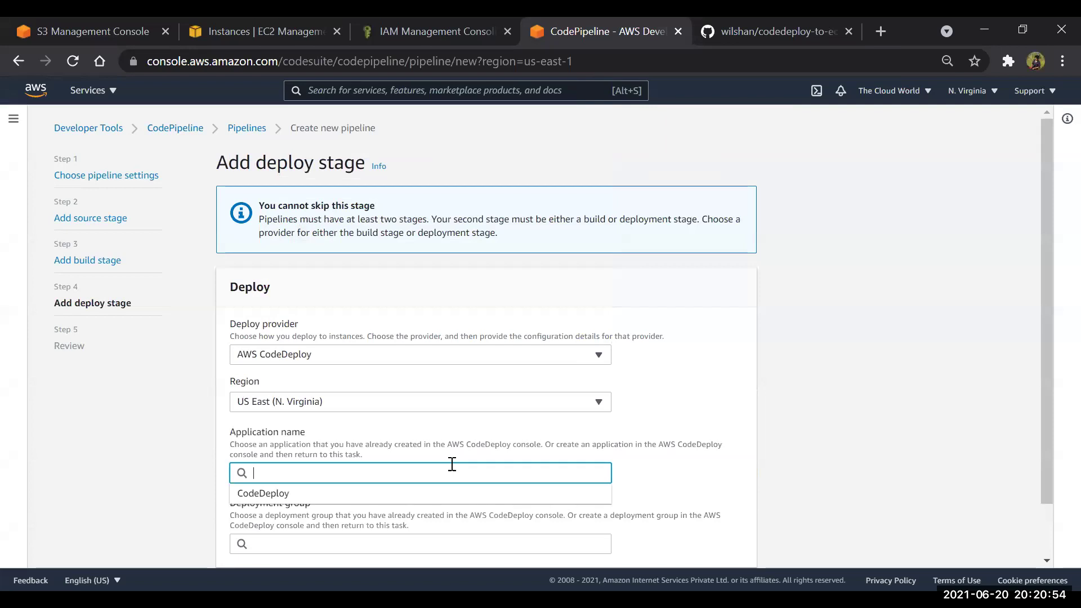
left_click(450, 499)
scroll(448, 490, "down", 1)
left_click(447, 495)
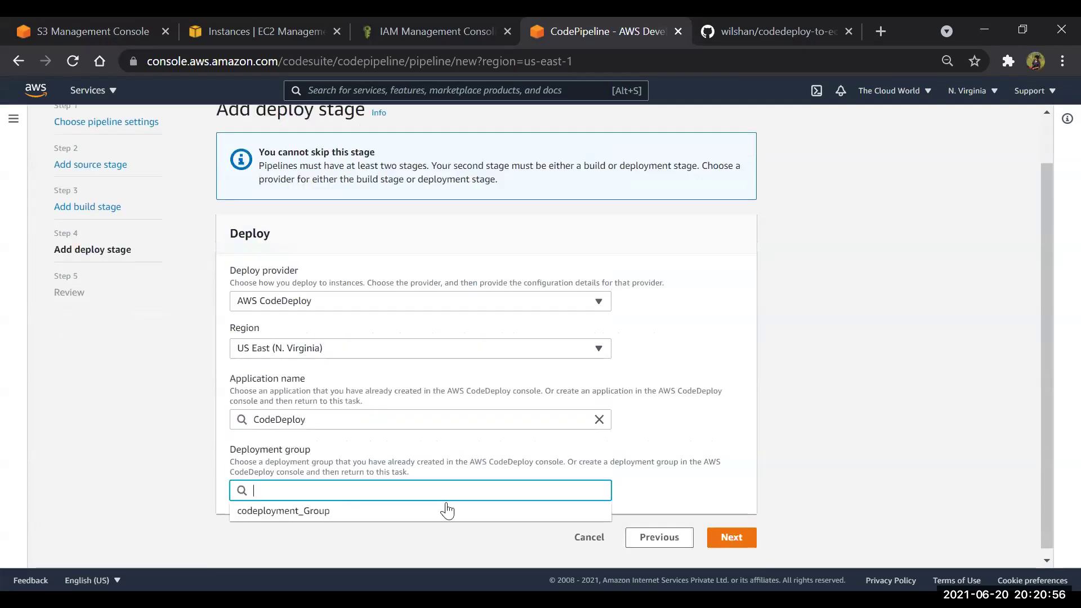
left_click(447, 510)
left_click(732, 530)
- Review the build and deploy stage settings and create the pipe-new pipeline
scroll(683, 490, "down", 10)
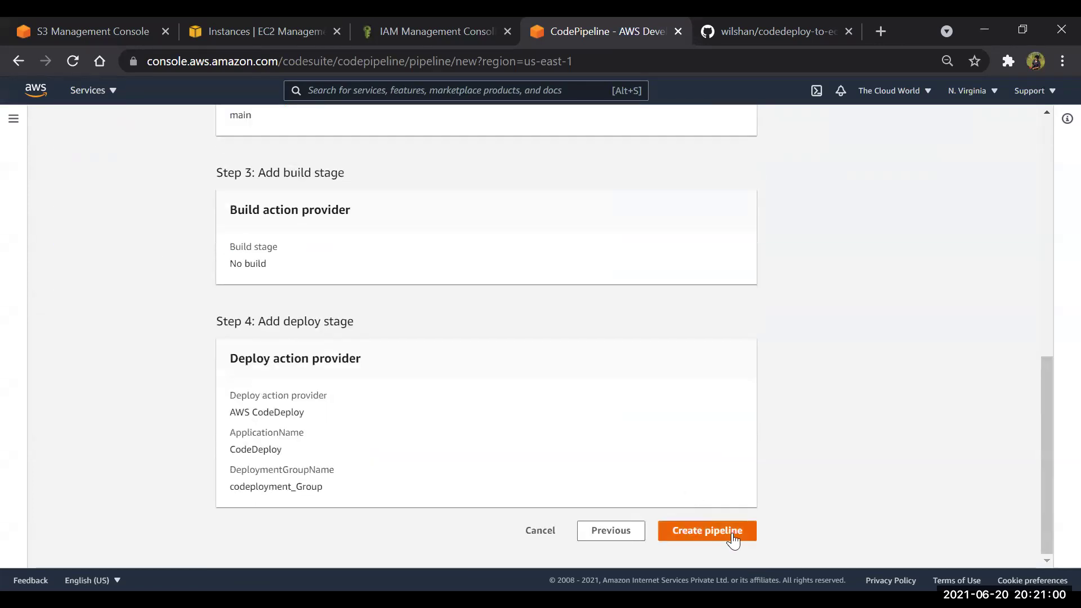
left_click(736, 529)
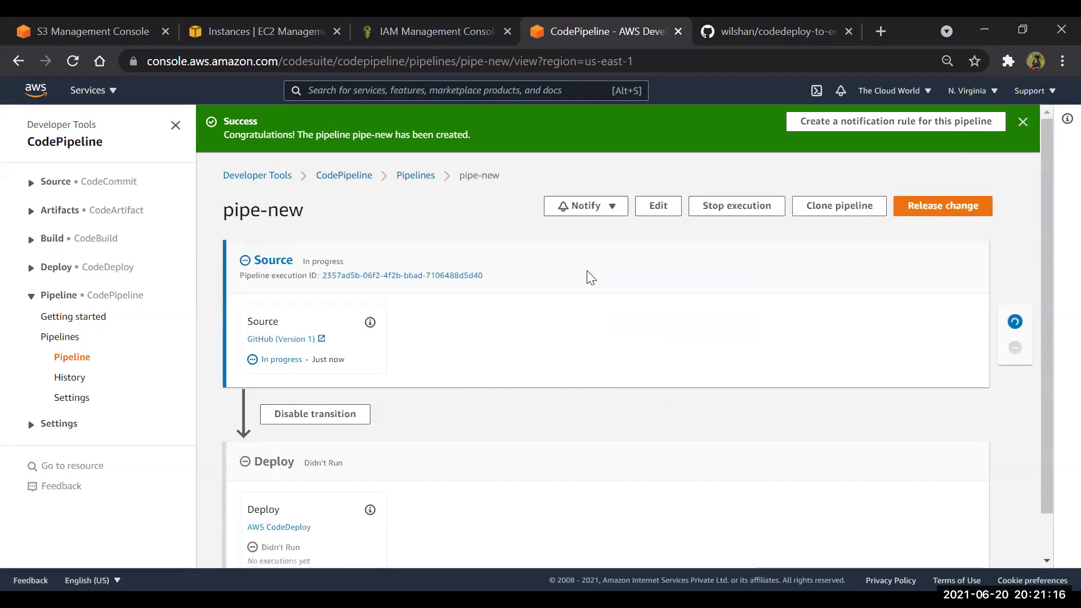
scroll(527, 336, "down", 1)
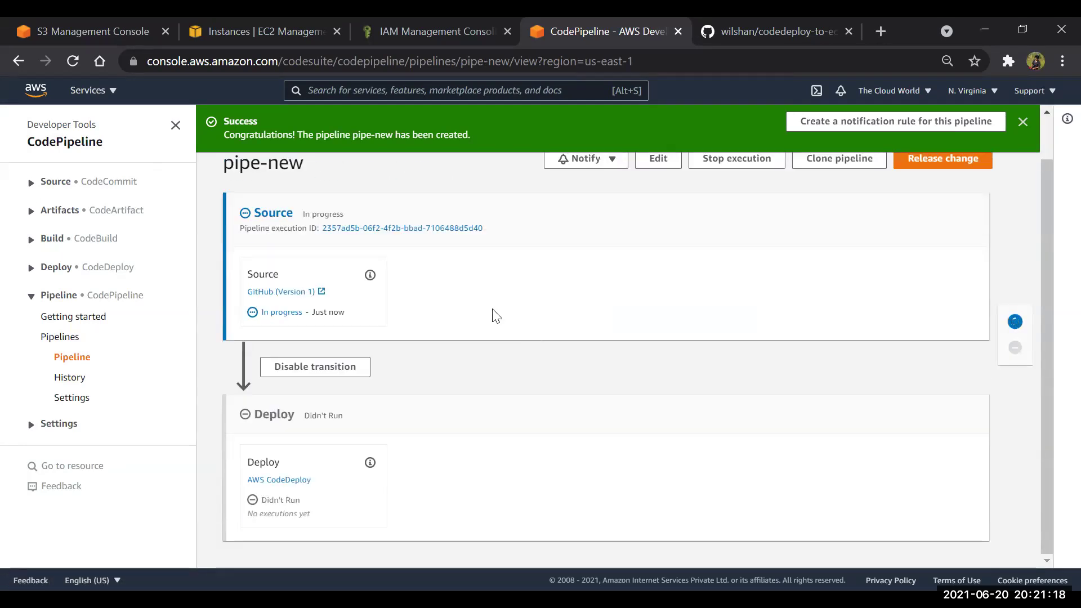
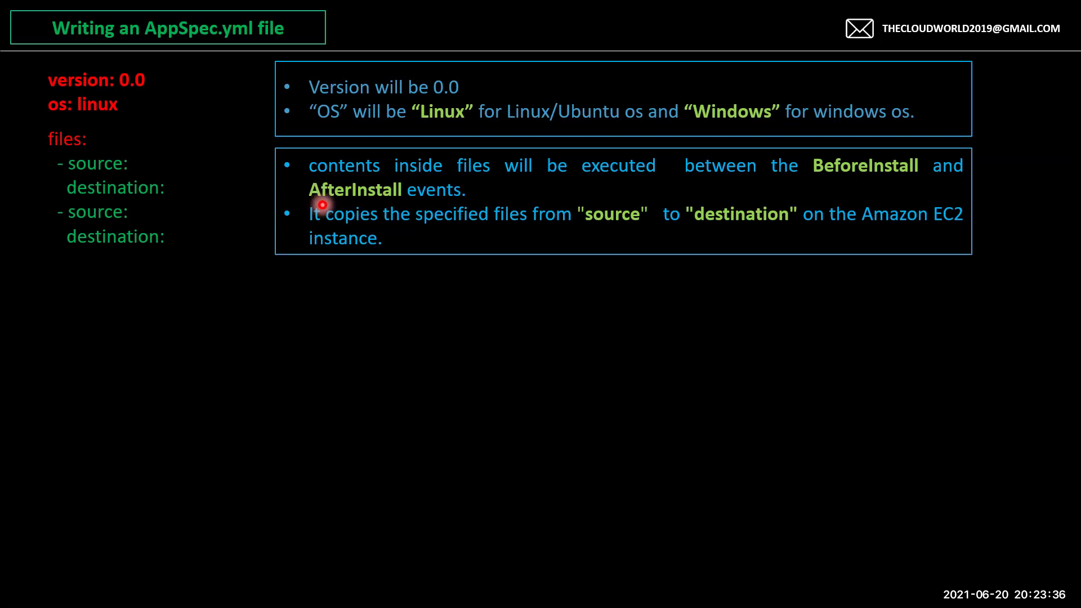
left_click(225, 379)
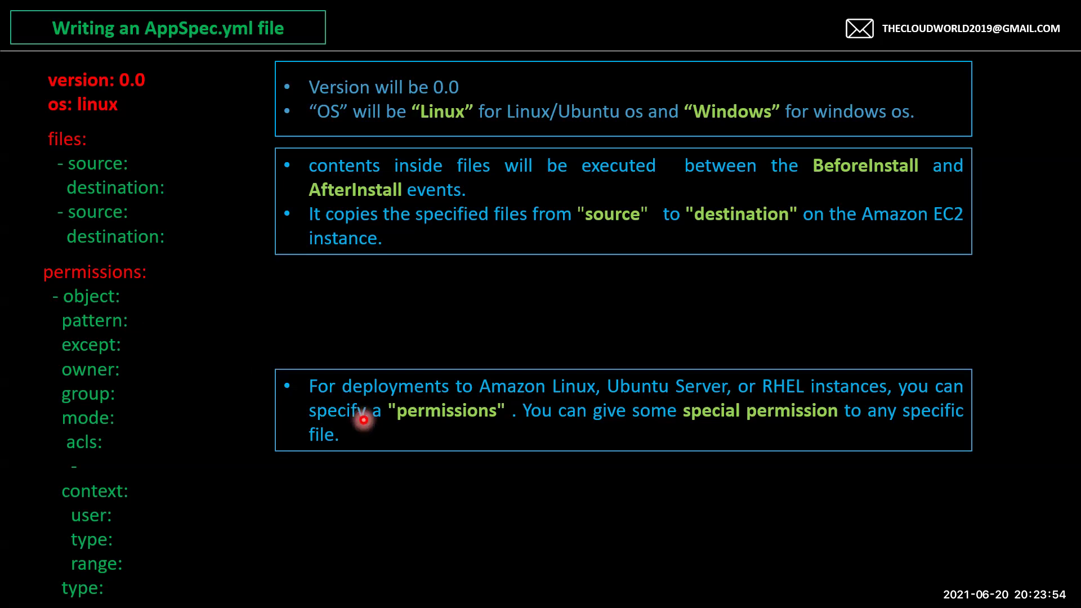
key("Right")
key("Right")
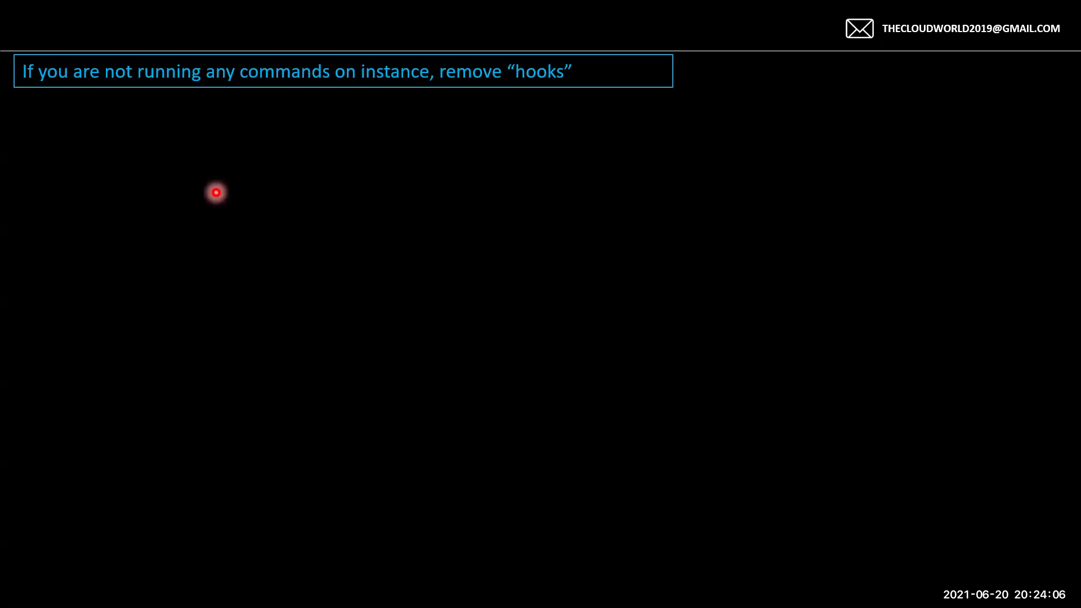
key("Right")
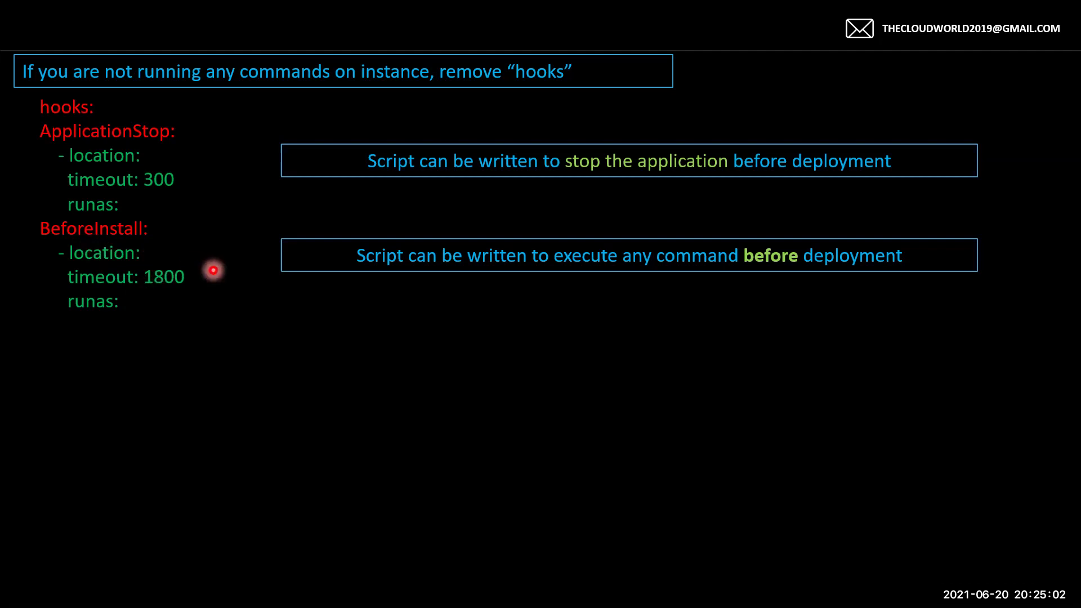
key("Right")
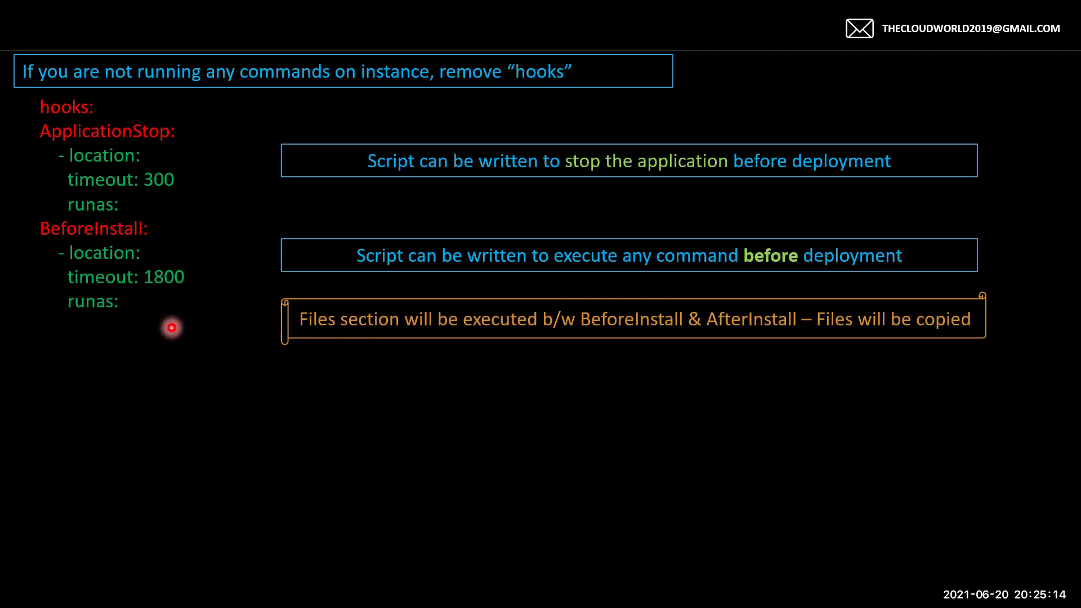
key("Right")
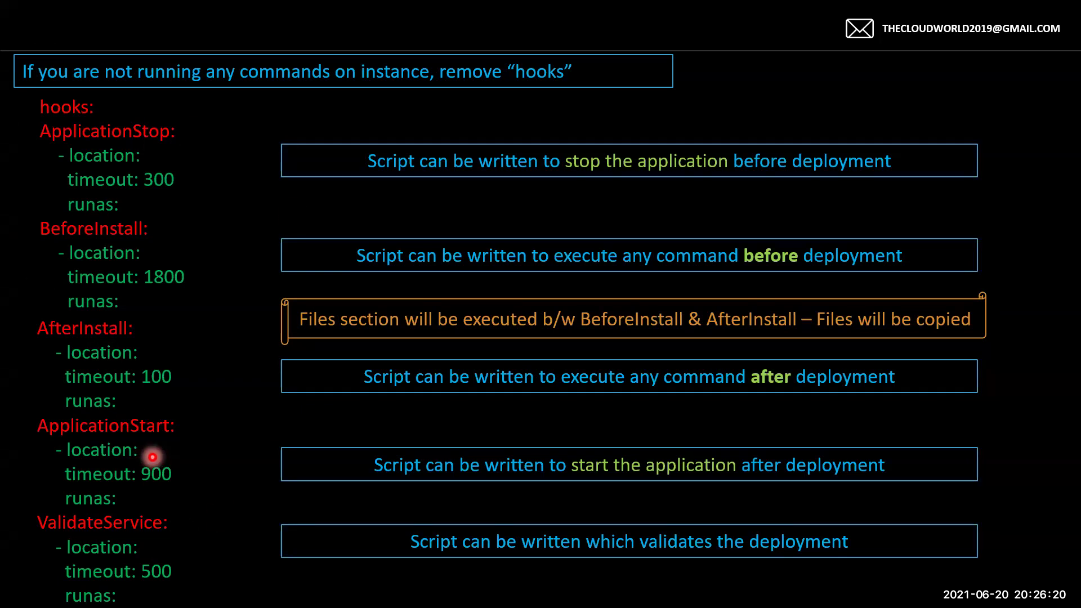
key("Right")
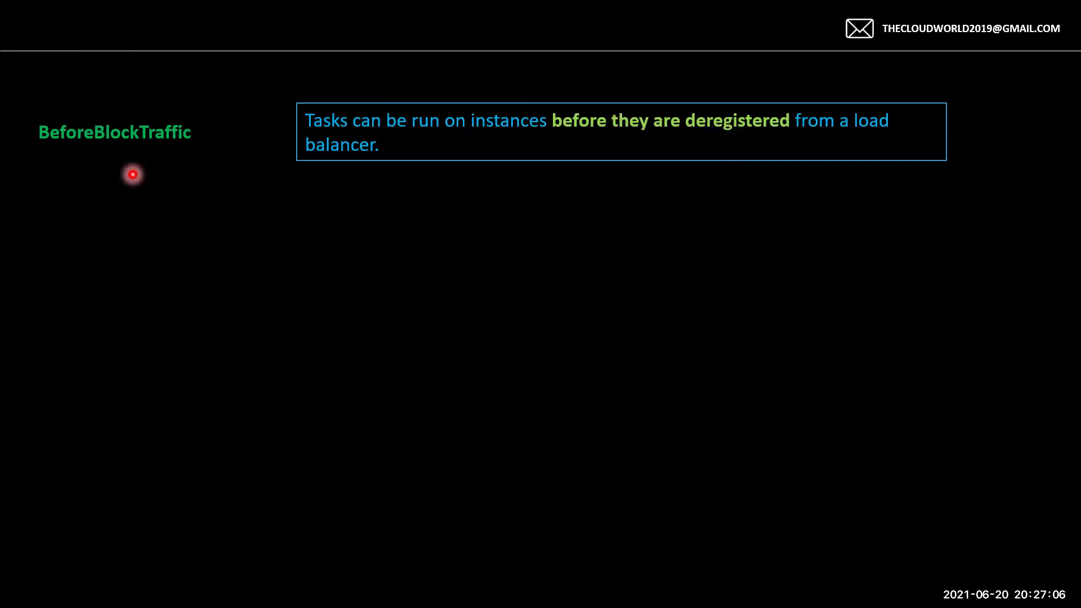
key("Right")
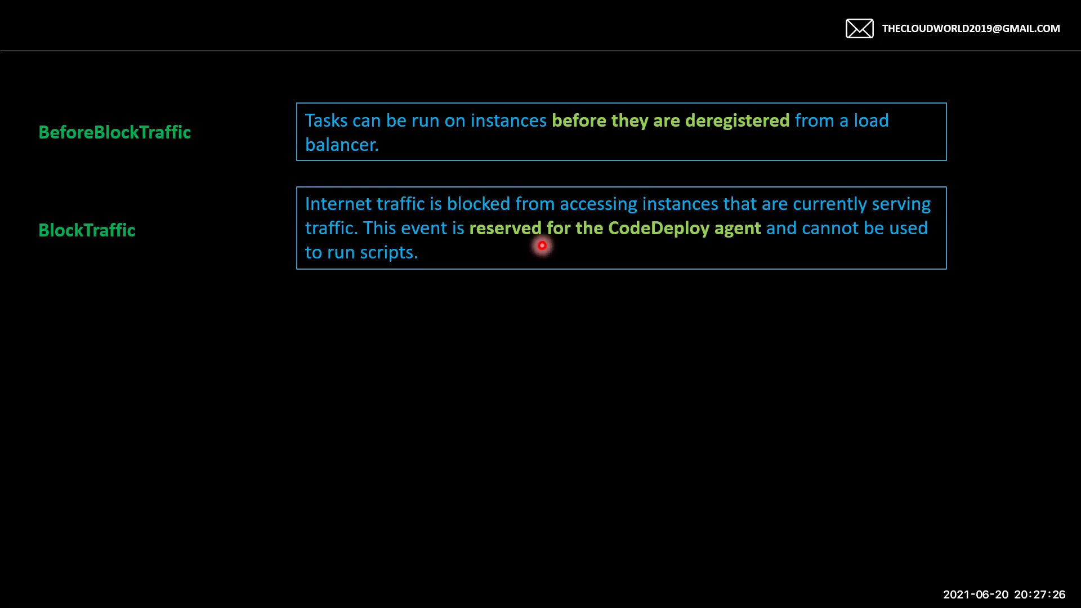
key("Right")
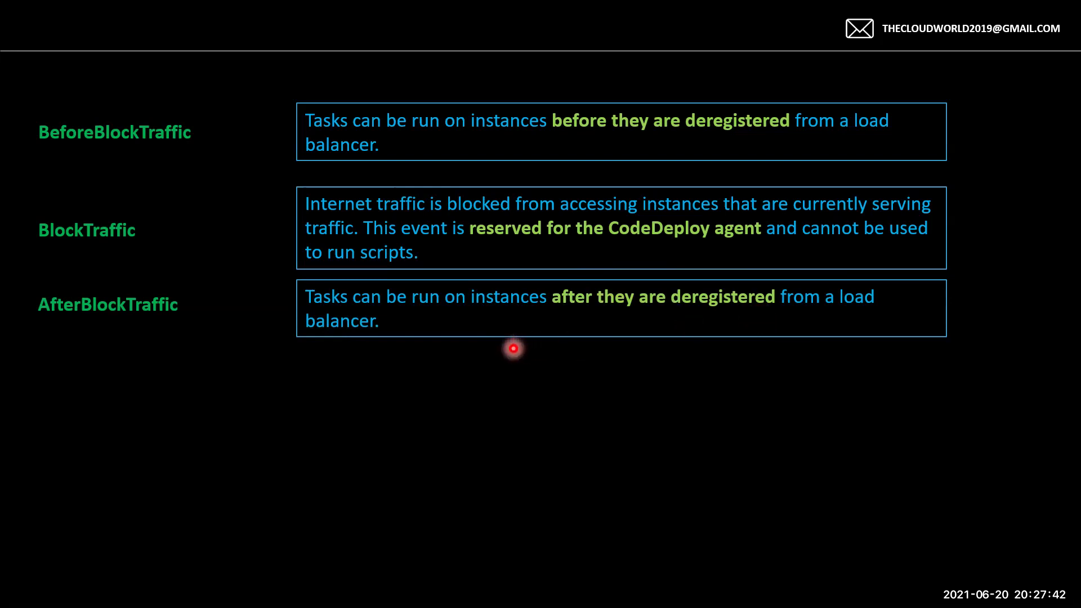
key("Right")
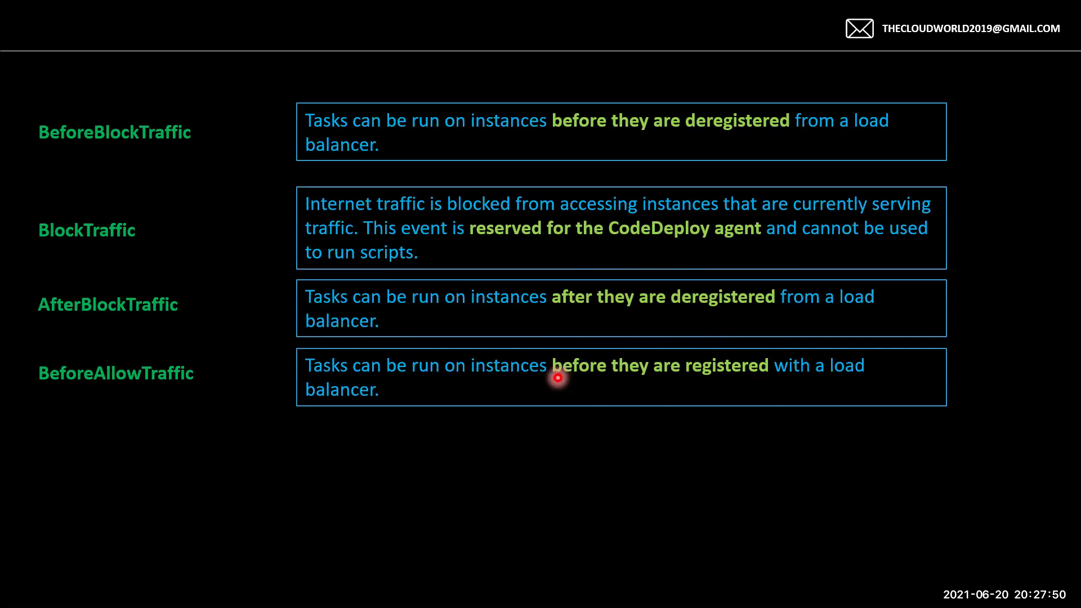
key("Right")
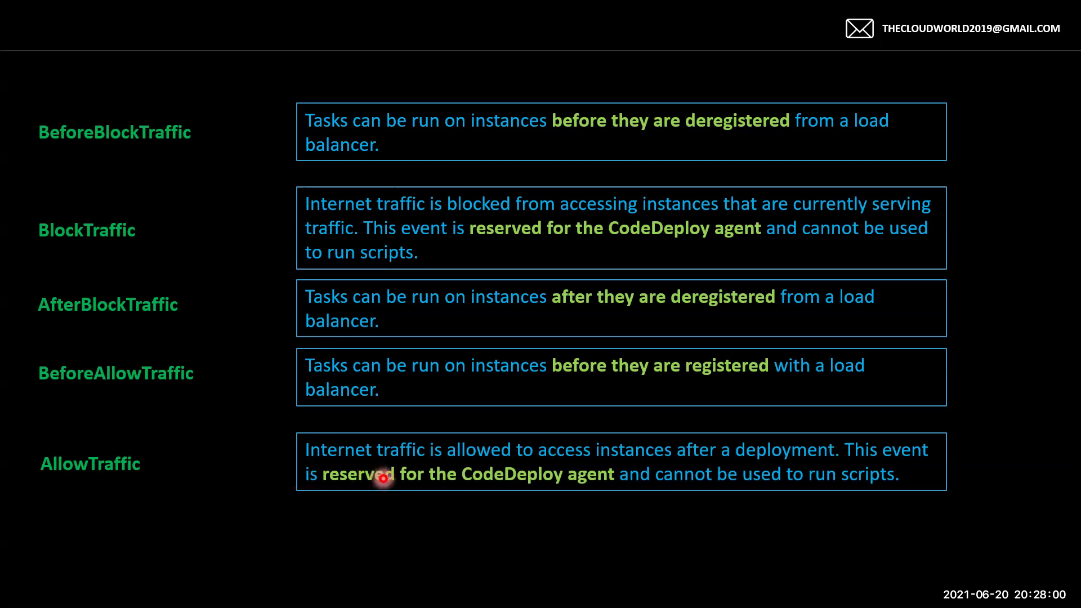
key("Right")
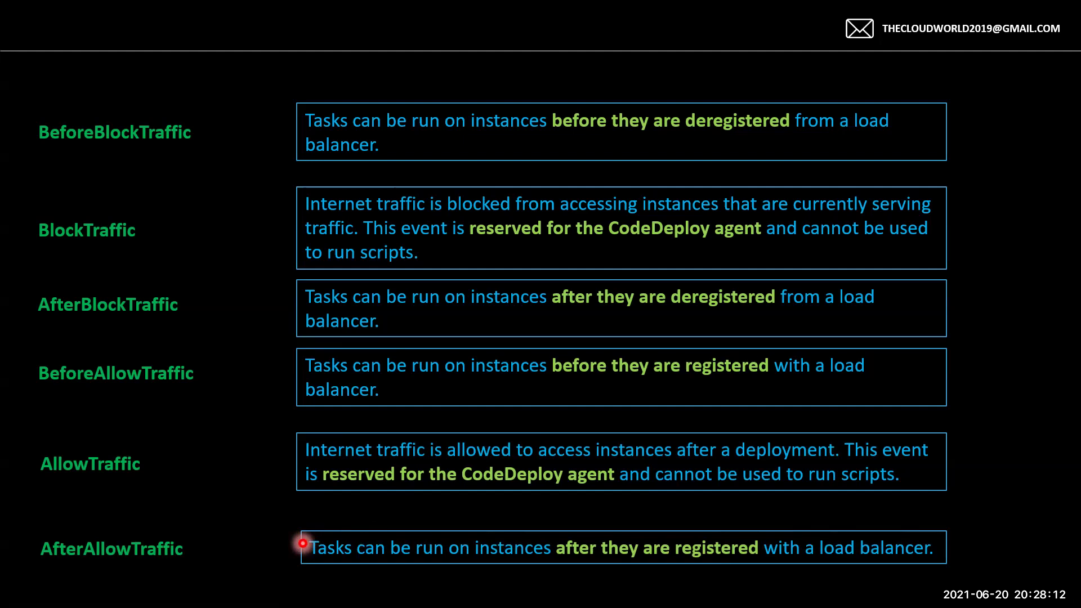
key("Right")
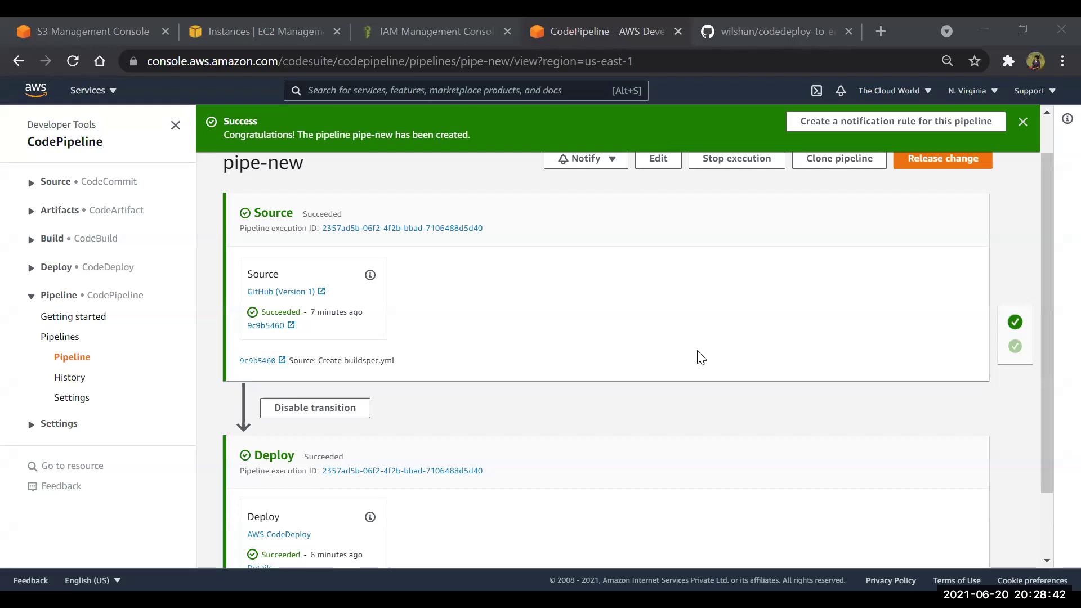
- Check the execution status of pipe-new's Source and Deploy stages
left_click(280, 94)
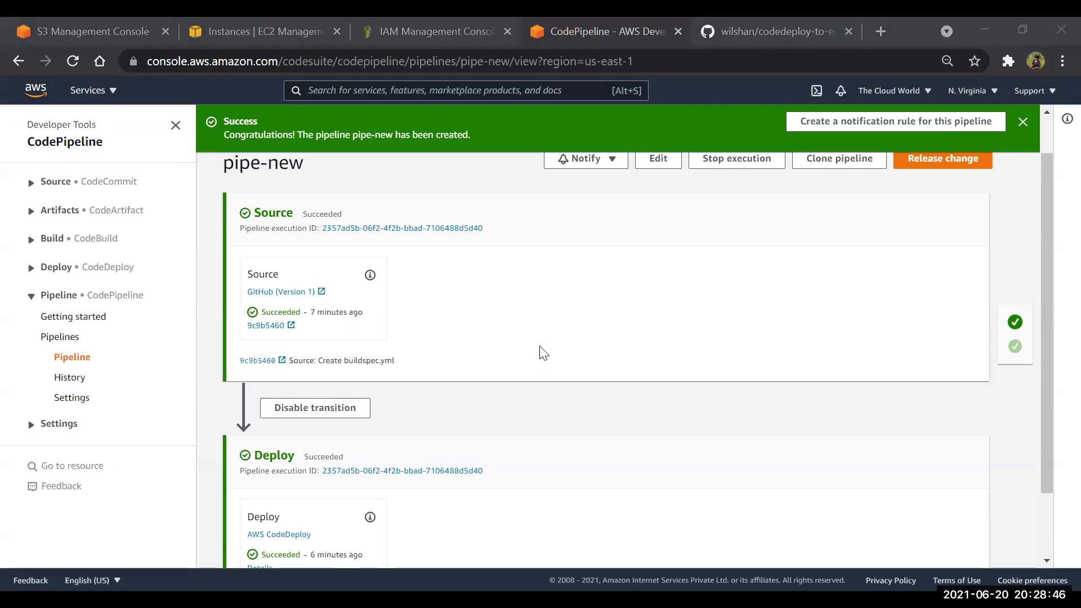
scroll(539, 347, "down", 1)
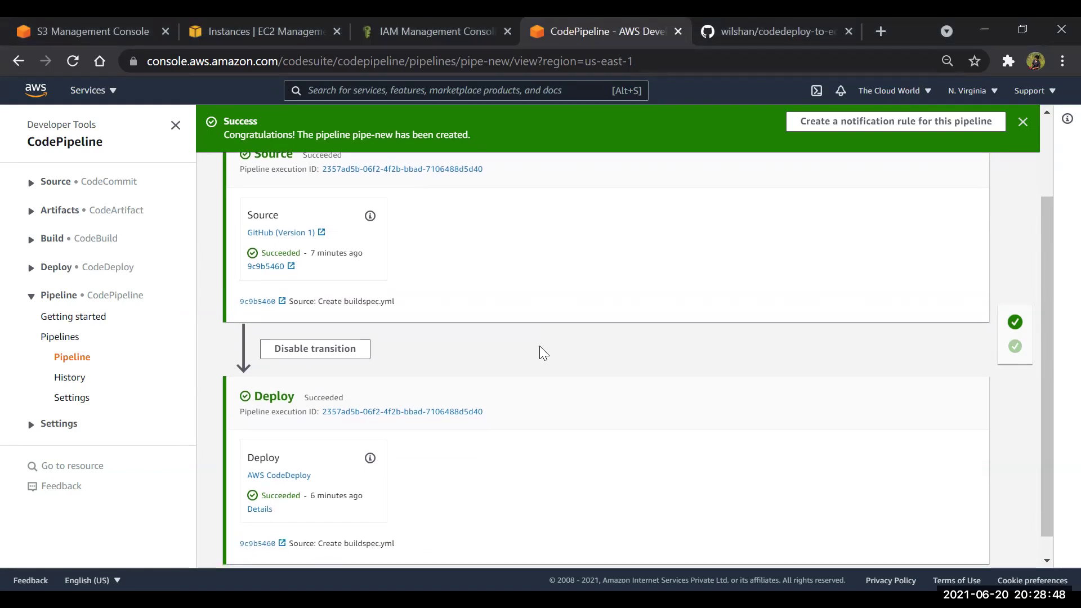
scroll(542, 353, "up", 2)
scroll(542, 353, "down", 1)
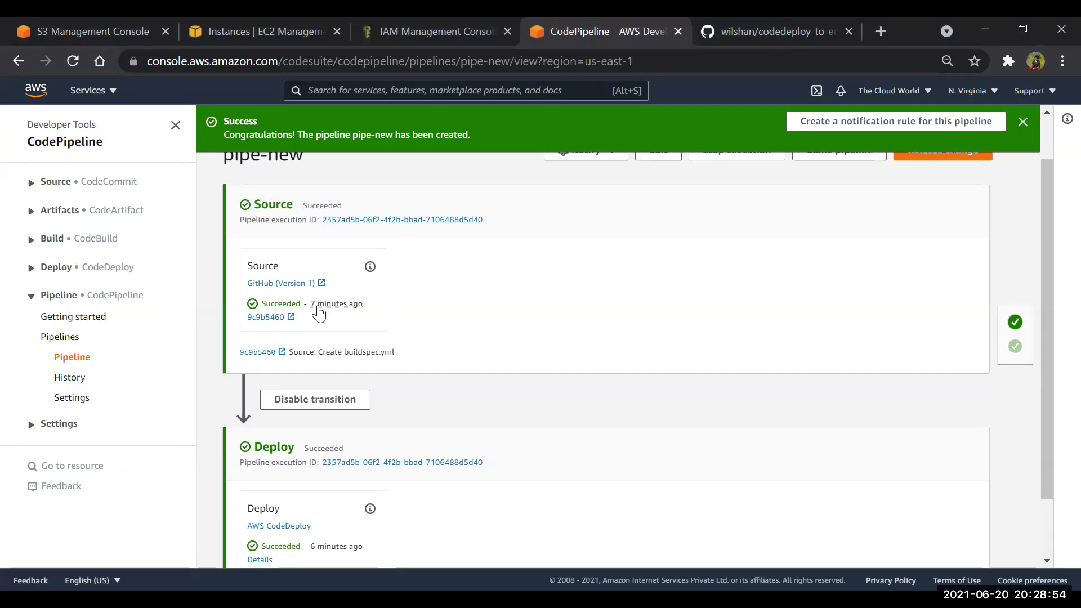
scroll(459, 310, "down", 1)
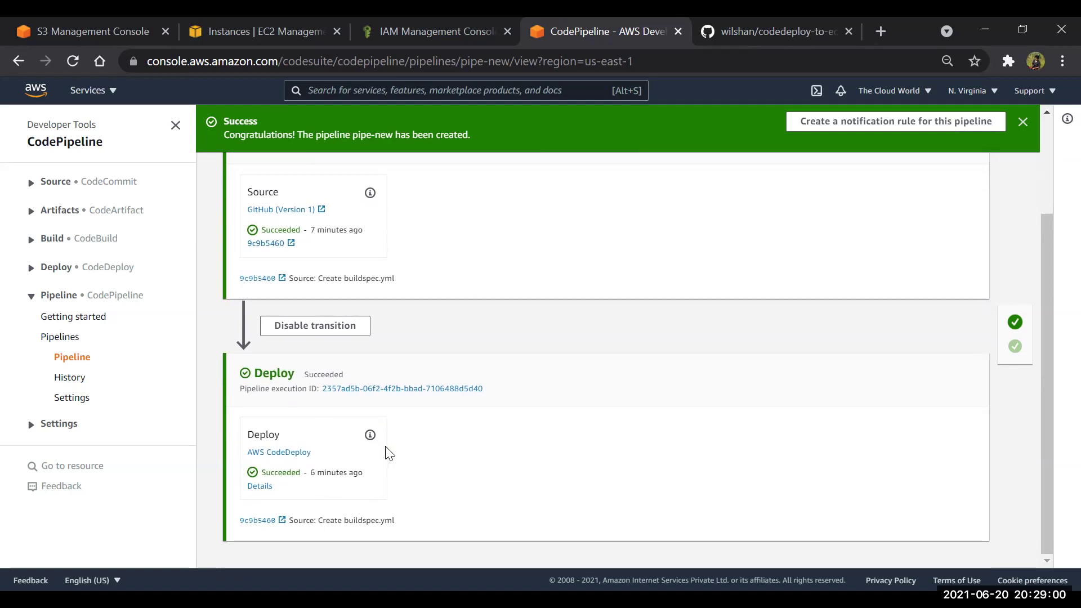
- Copy the public IPv4 address of the Production 1 EC2 instance from its networking details
left_click(241, 28)
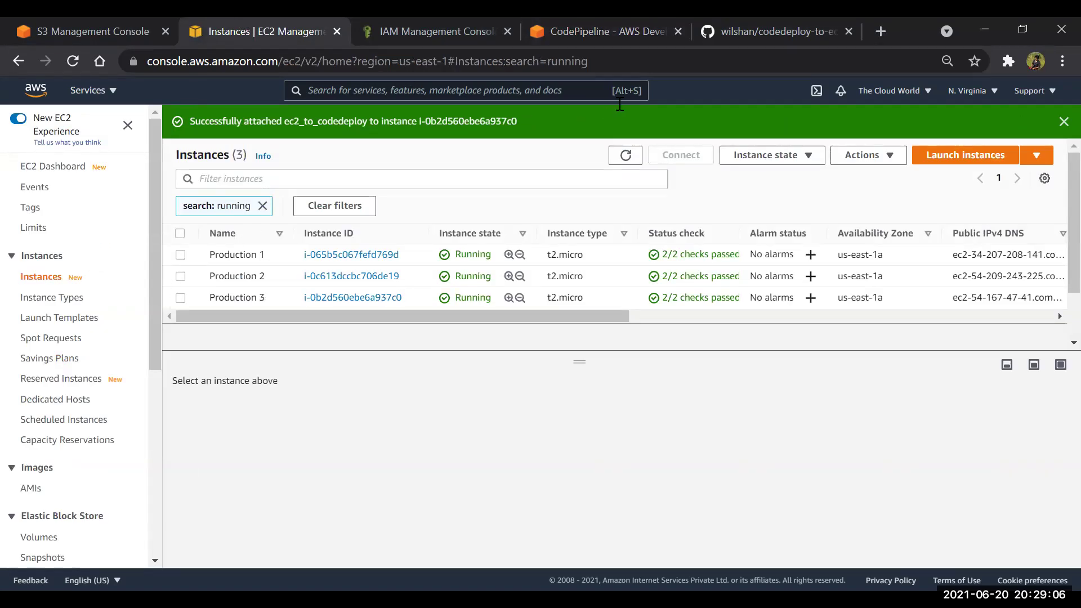
left_click(180, 257)
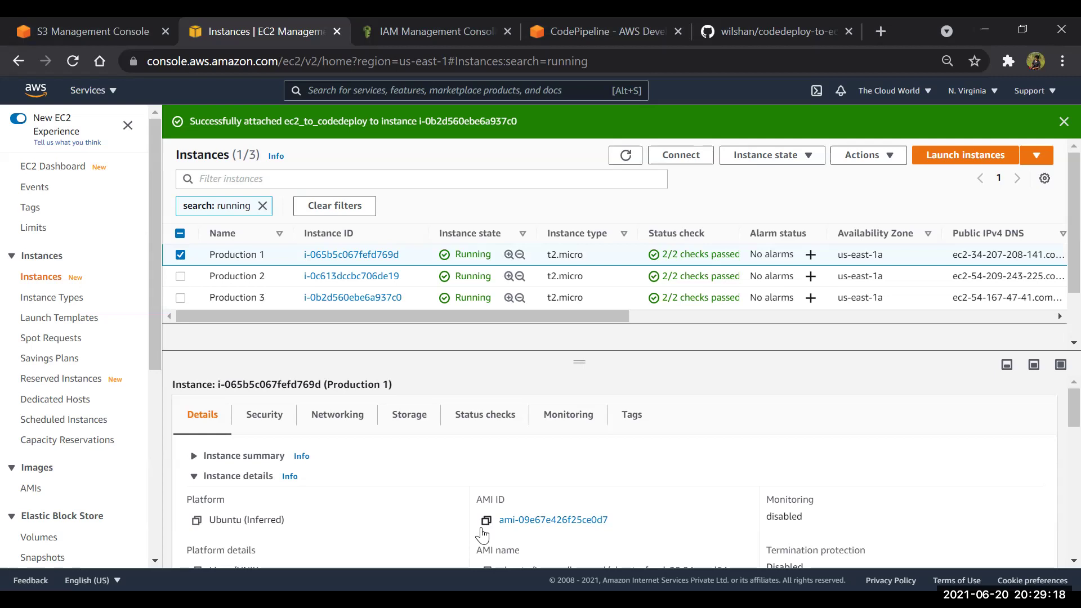
left_click(351, 424)
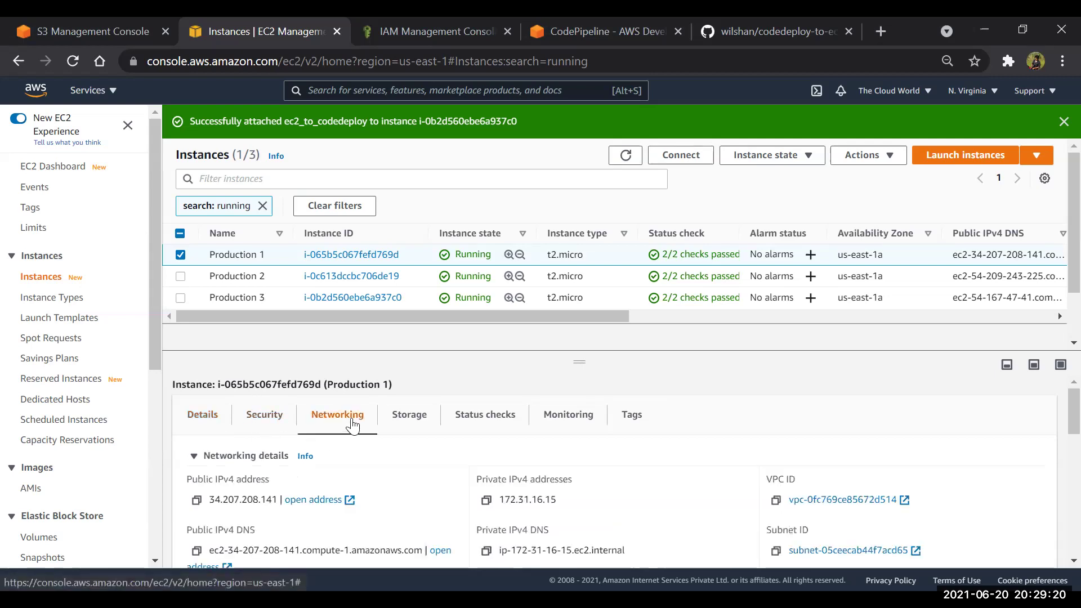
left_click(197, 501)
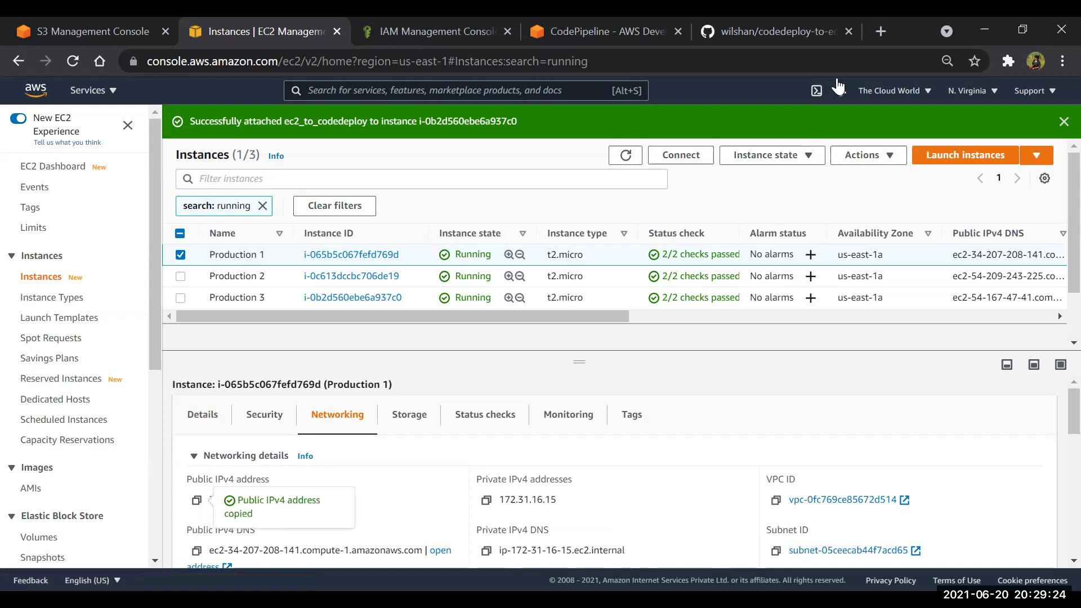
- Open the copied instance address on port 3000 in a new browser tab and enter the user's name in the chat application's prompt
left_click(881, 35)
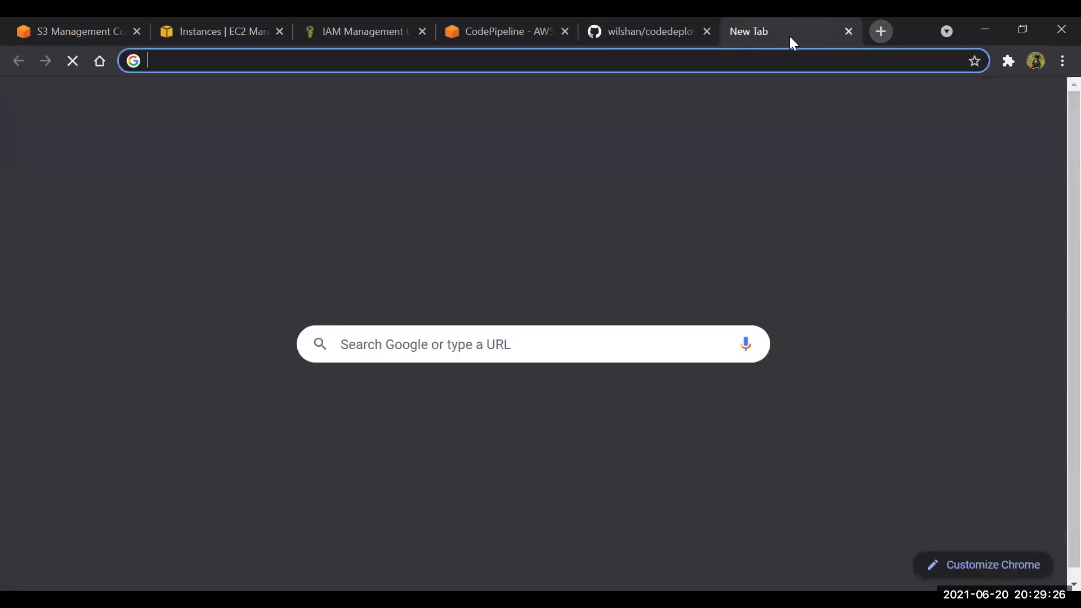
left_click(295, 59)
key("ctrl+v")
type(":3000")
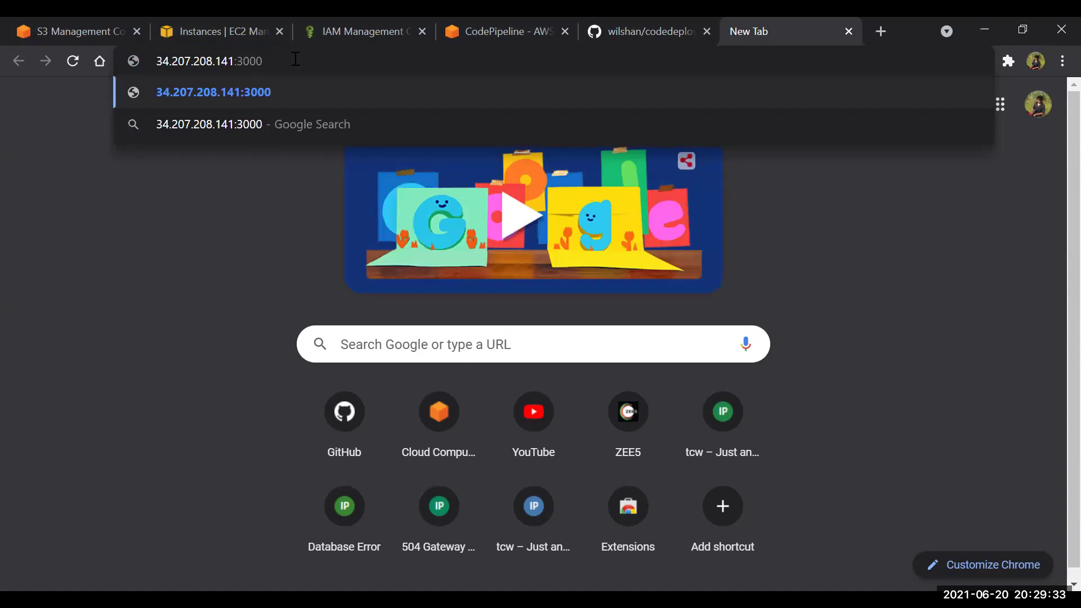
key("Return")
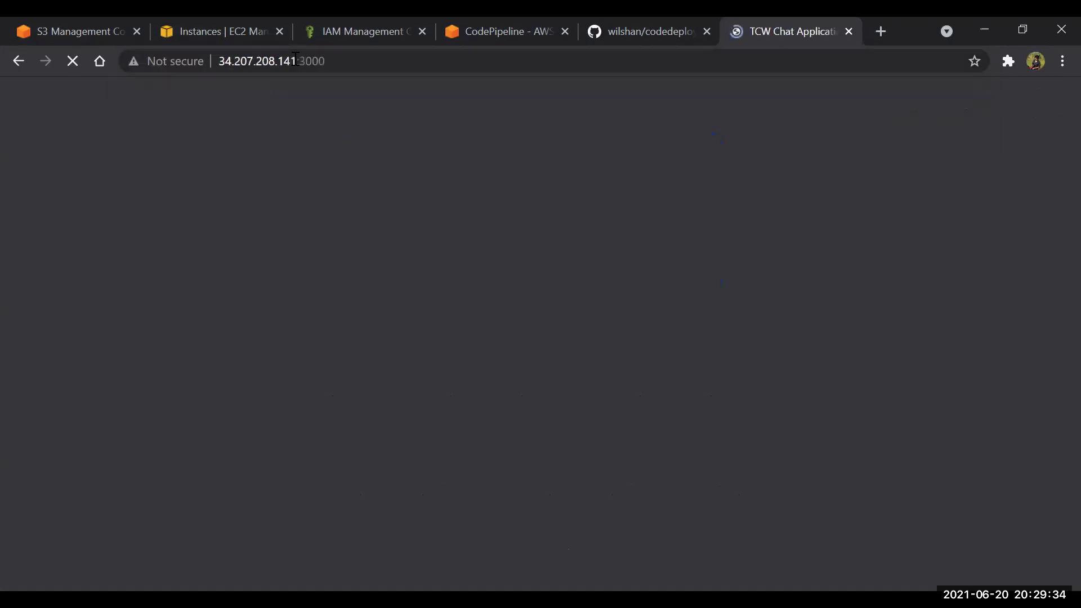
type("wilshan")
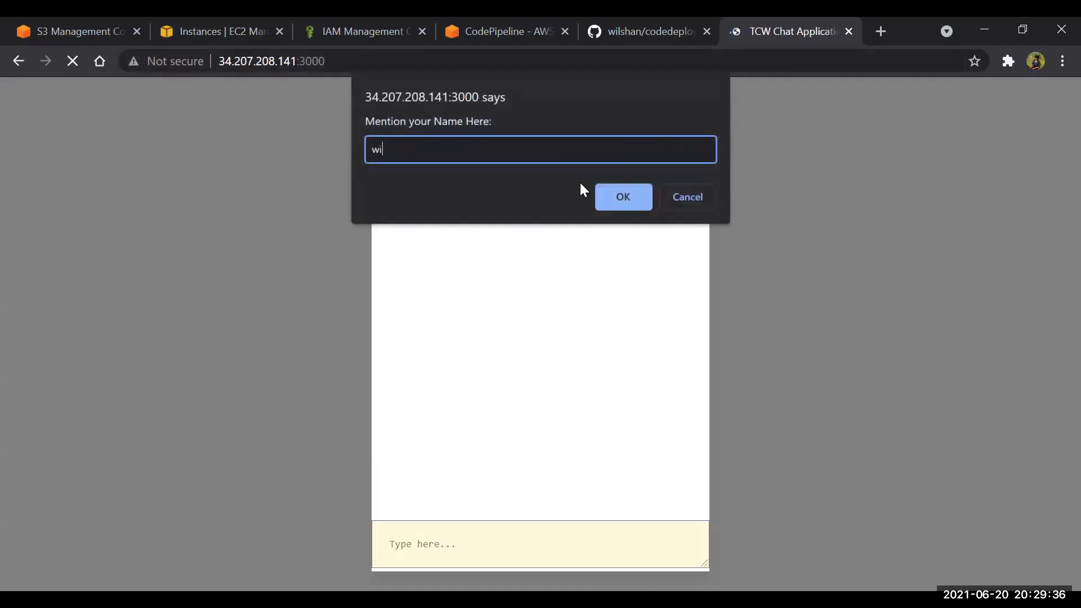
key("Return")
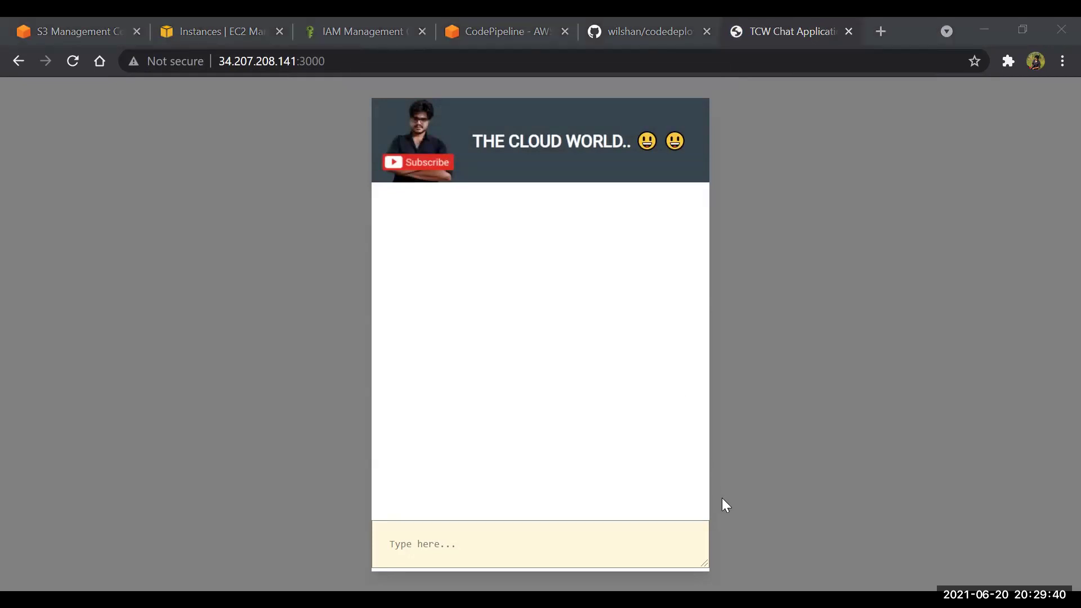
left_click(217, 24)
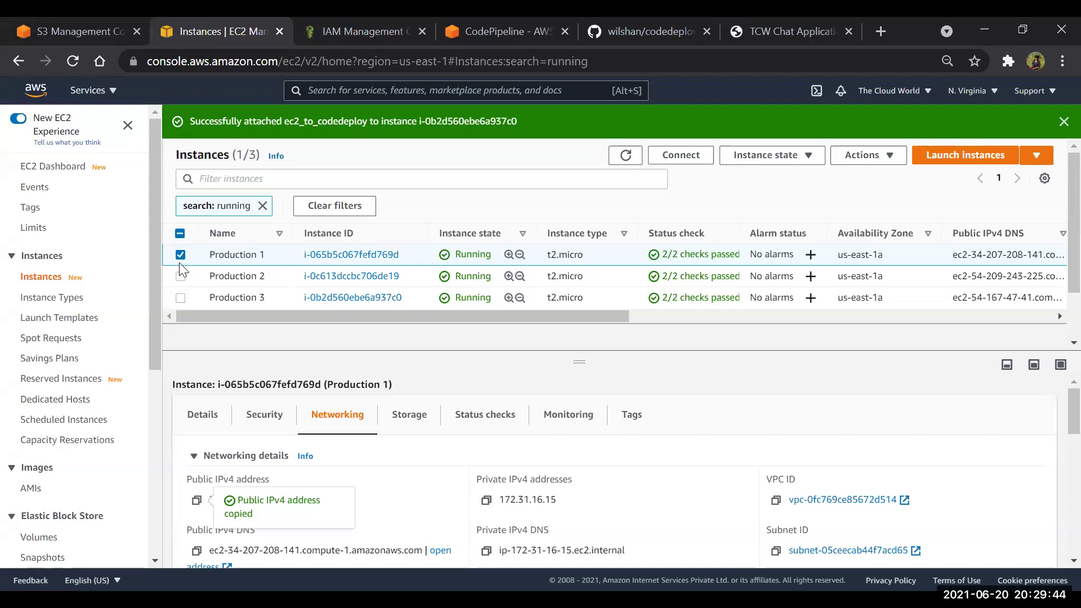
left_click(733, 22)
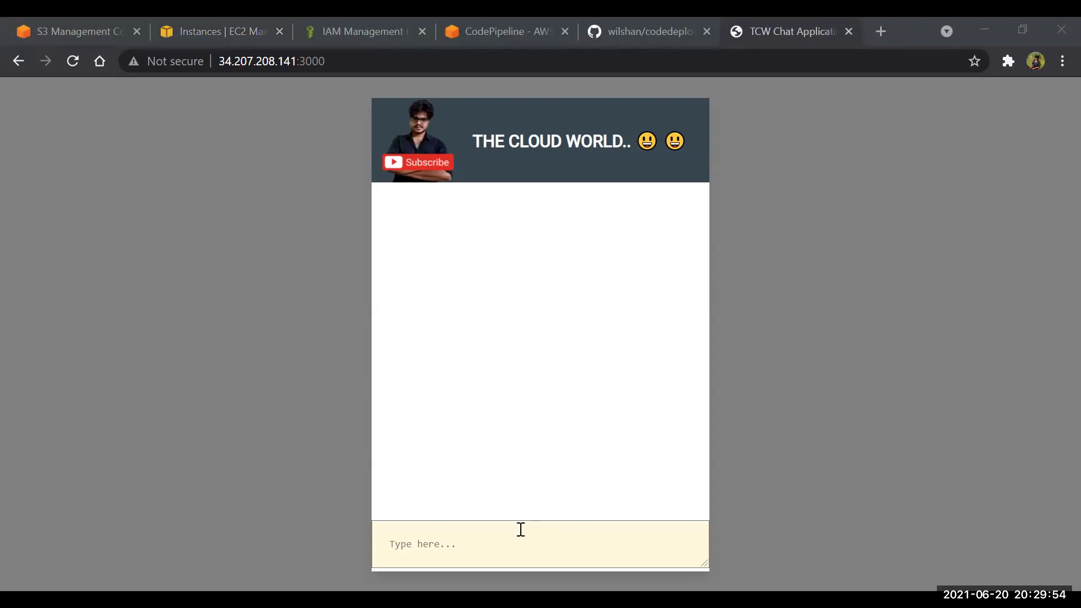
left_click(783, 27)
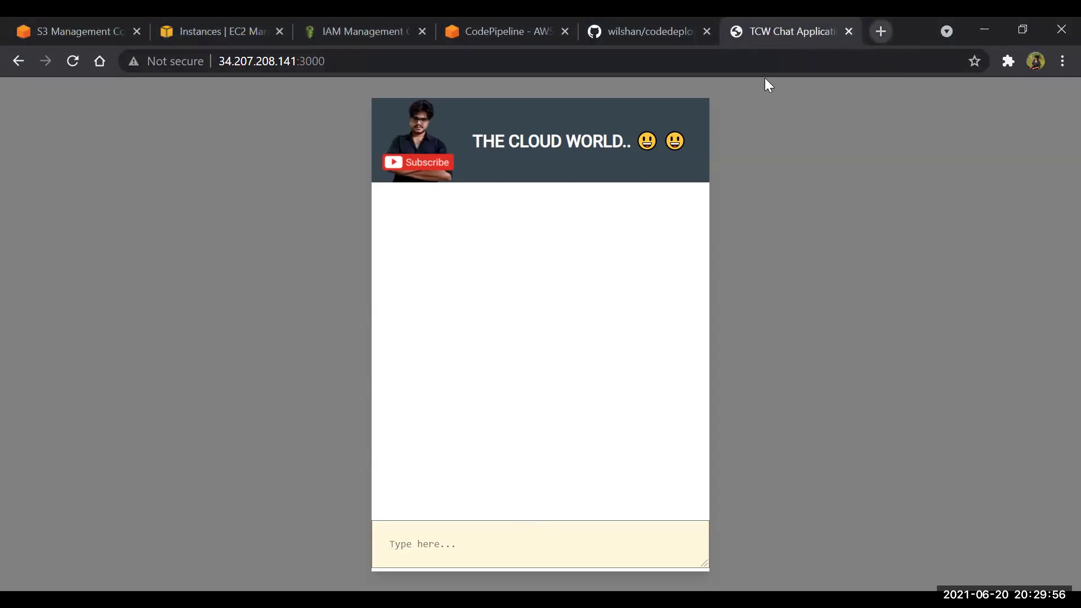
- Open the chat application's address on port 3000 in a second browser tab and enter tcw in the name prompt
left_click(757, 63)
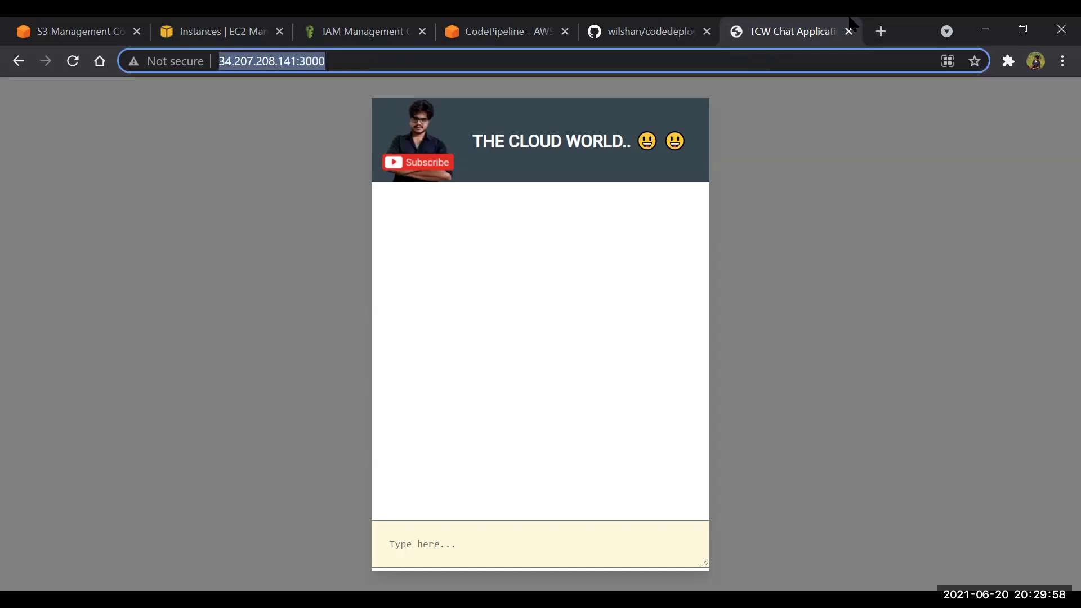
left_click(876, 33)
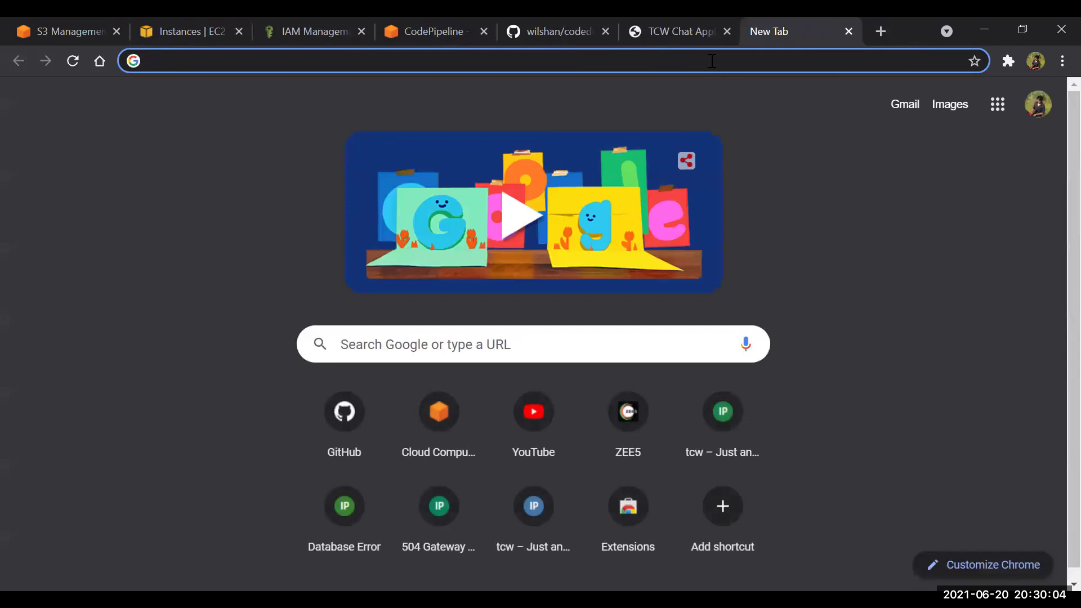
key("ctrl+v")
key("Return")
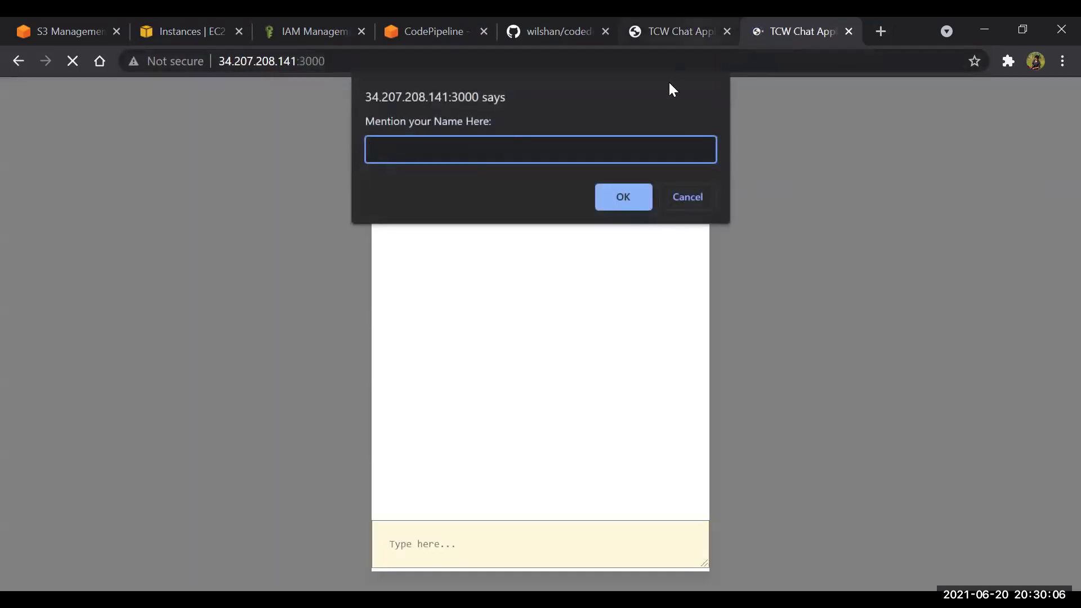
type("tcw")
key("Return")
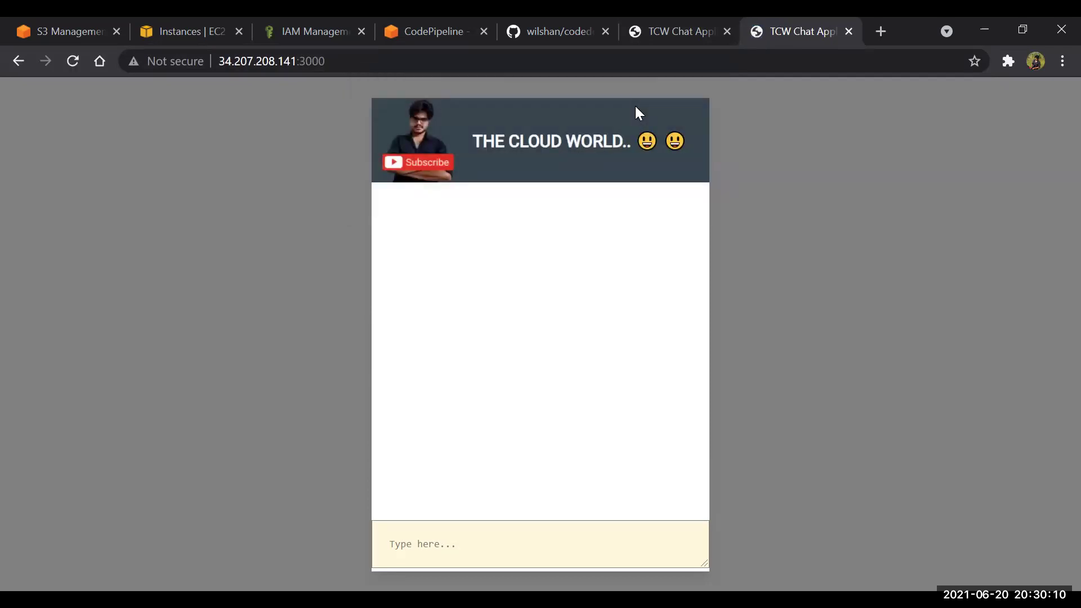
- Send the message "Hey TCW" from the first chat application tab
left_click(674, 29)
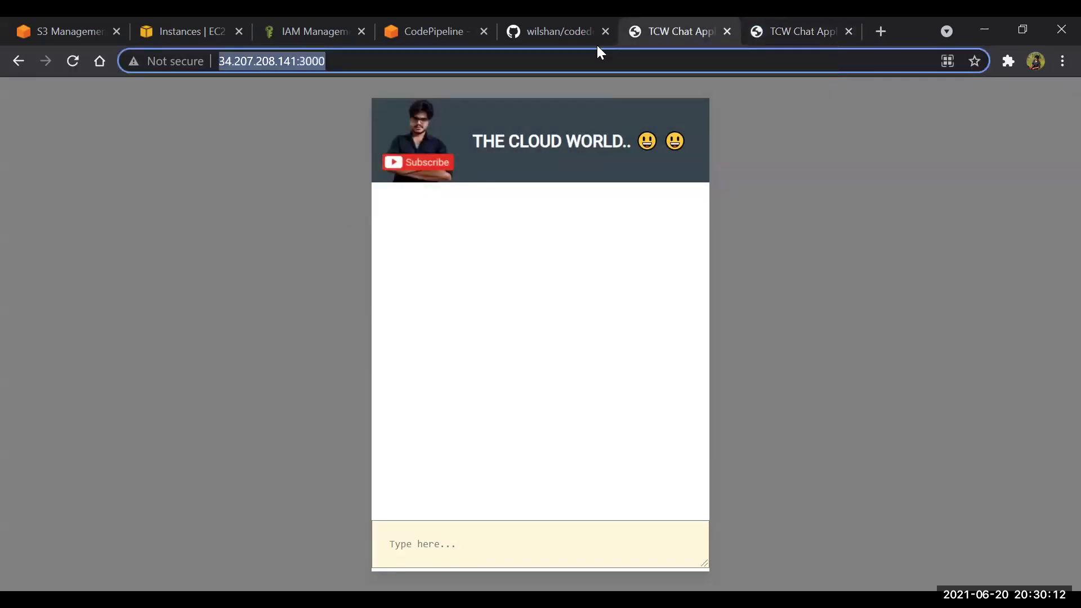
left_click(426, 494)
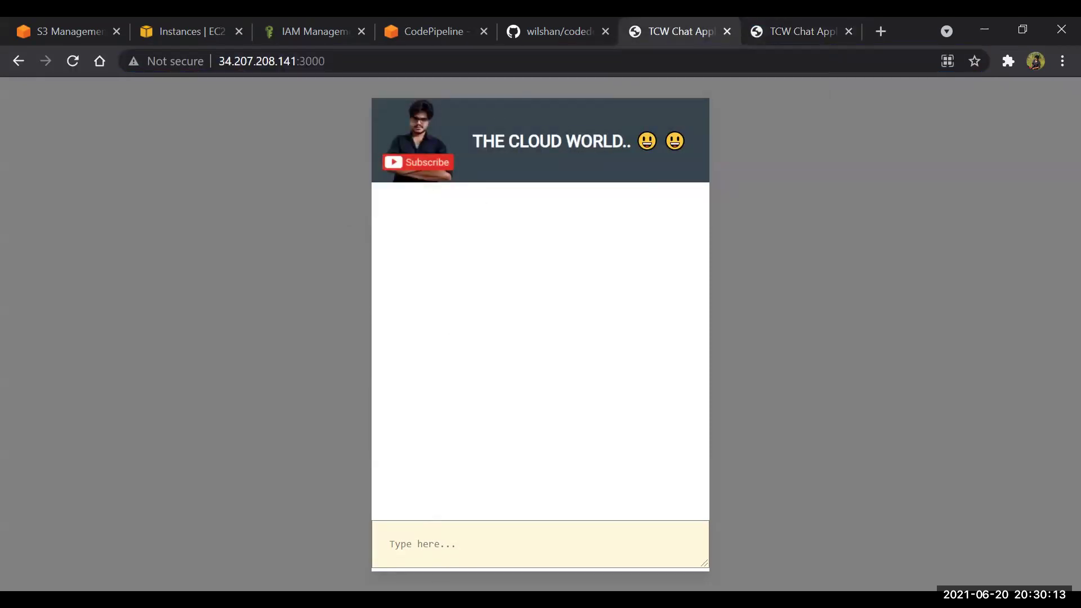
left_click(423, 551)
type("Hey TCW")
key("Return")
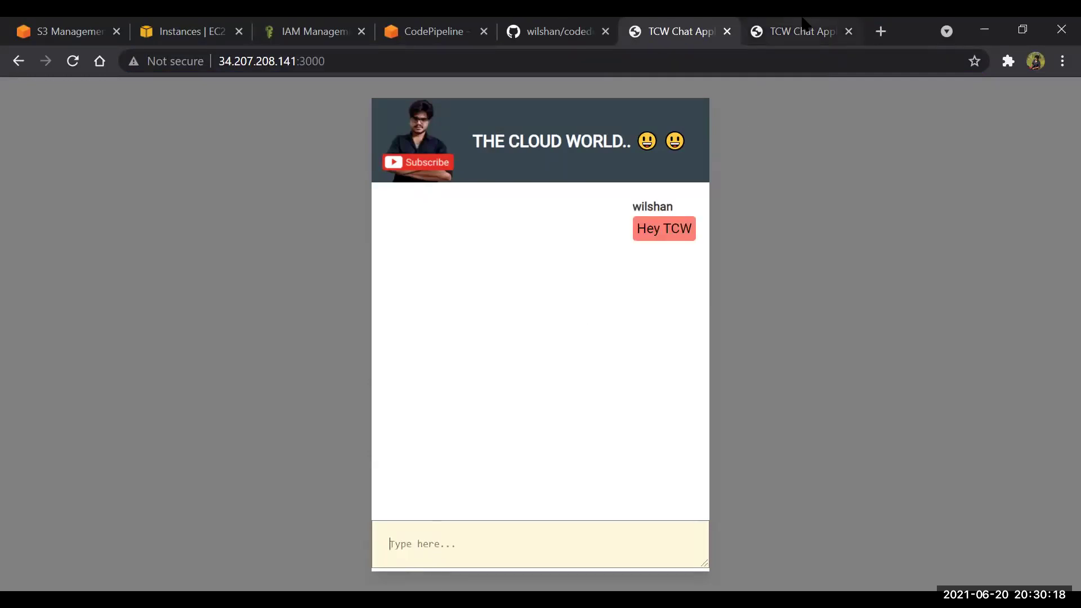
- Reply from tcw's chat tab with a greeting to the first participant, and check the conversation in the first chat tab
left_click(805, 29)
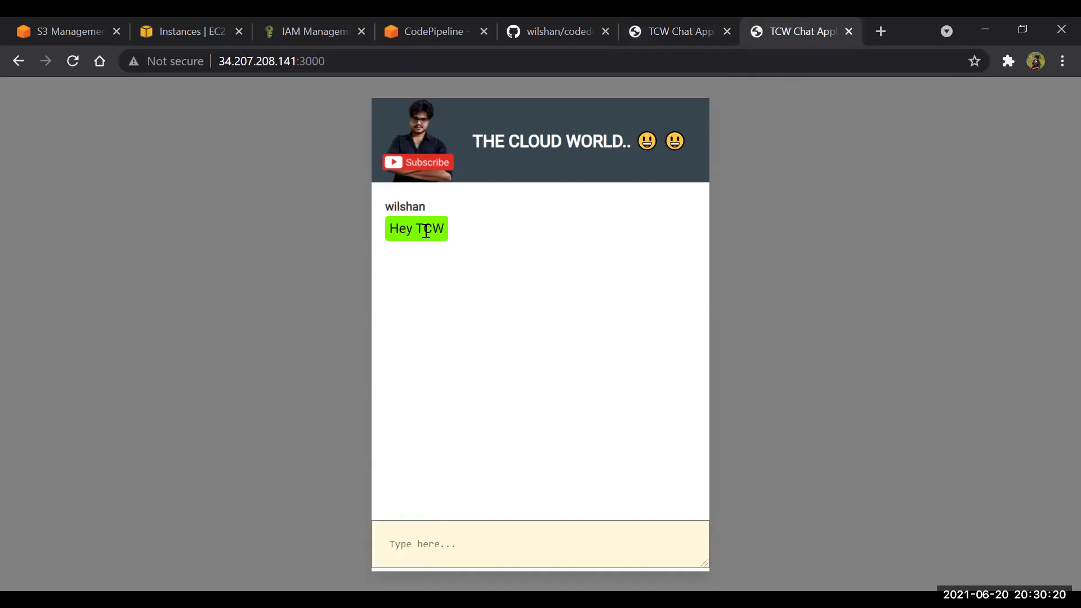
left_click(507, 552)
type("Hey Wilshan")
key("Return")
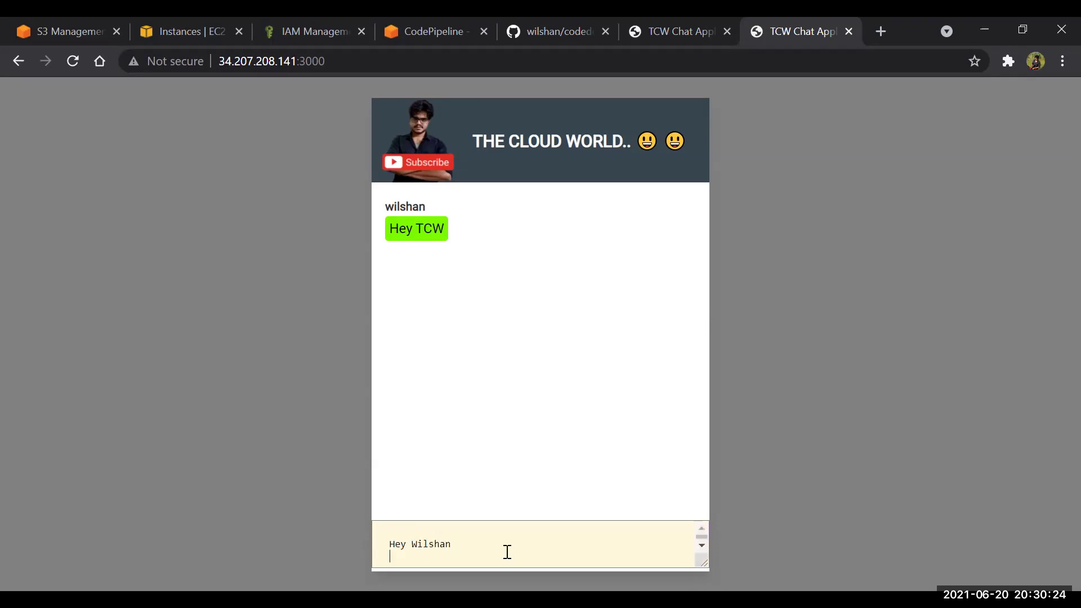
left_click(641, 27)
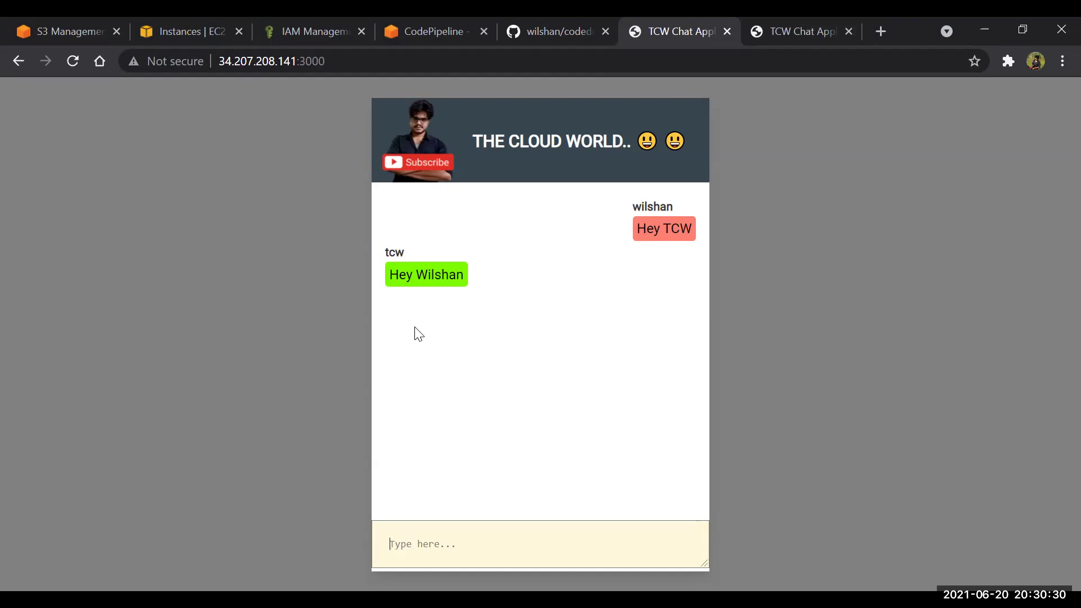
- Select only the Production 2 instance in EC2 and copy its public IPv4 address
left_click(155, 27)
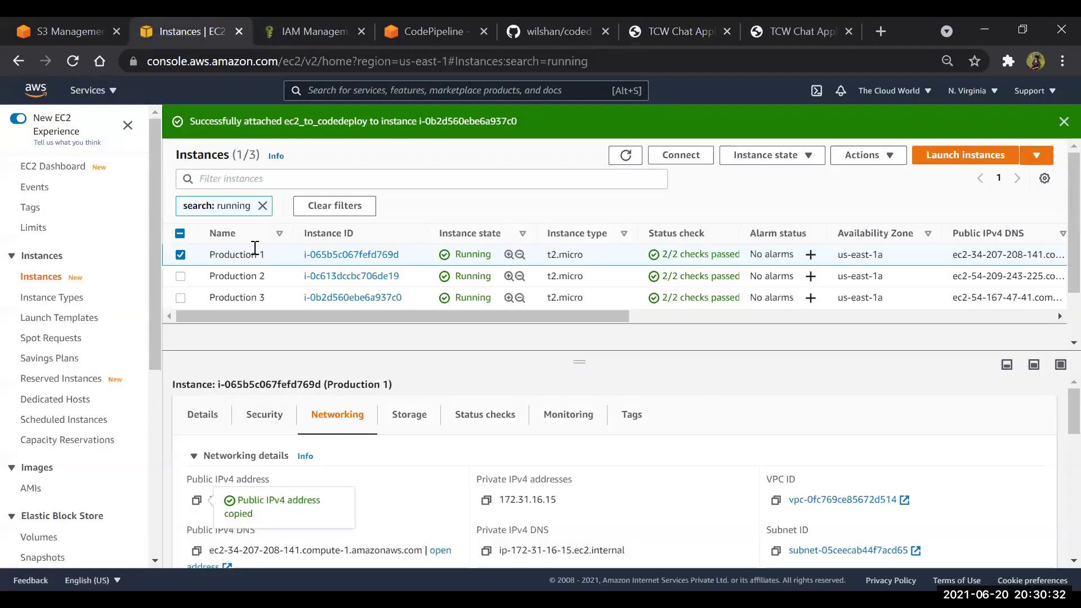
left_click(181, 276)
left_click(180, 256)
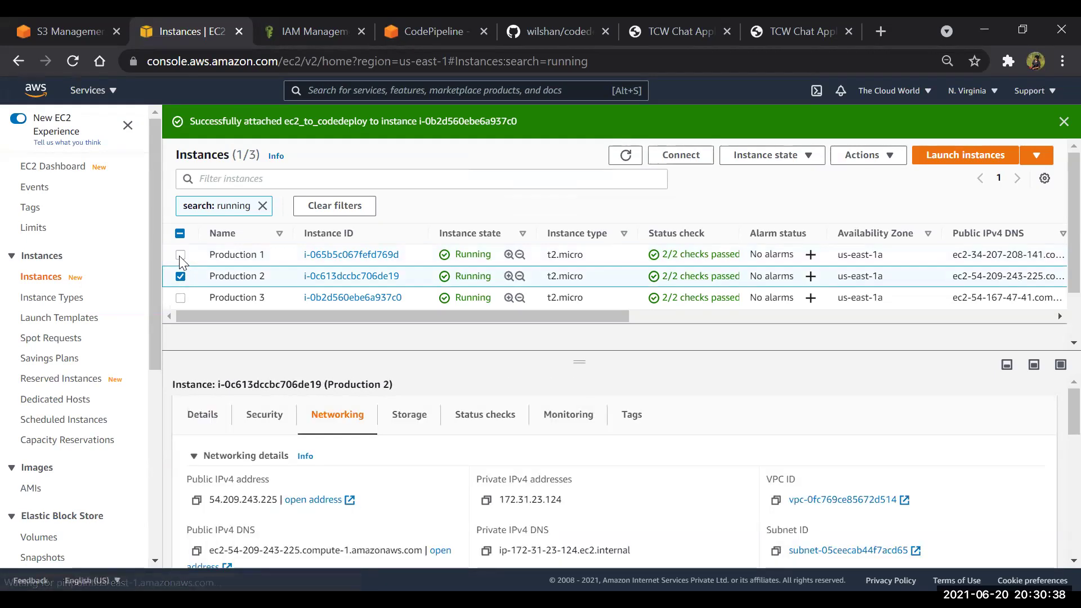
left_click(196, 500)
- Load the Production 2 address on port 3000 in the first chat tab and enter a participant's name in the prompt
left_click(630, 28)
left_click(535, 62)
key("ctrl+v")
type(":3000")
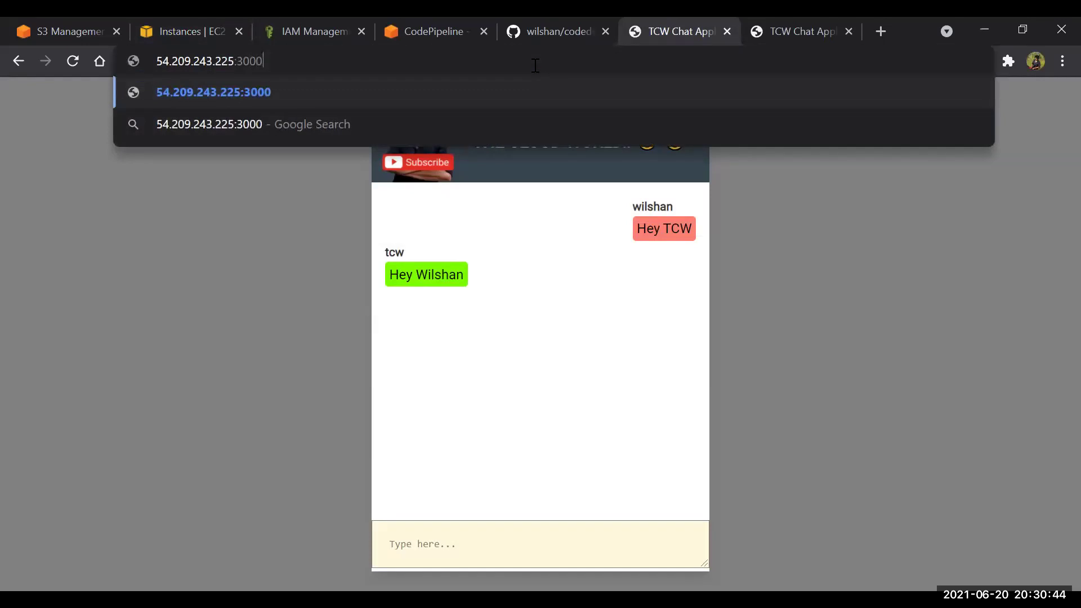
key("Return")
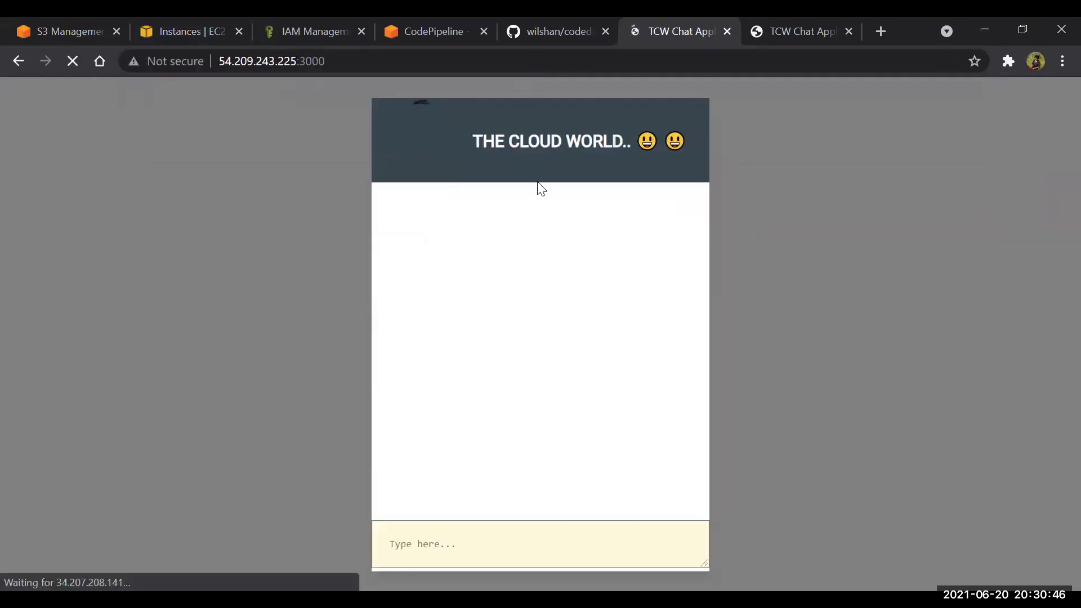
type("rohan")
key("Return")
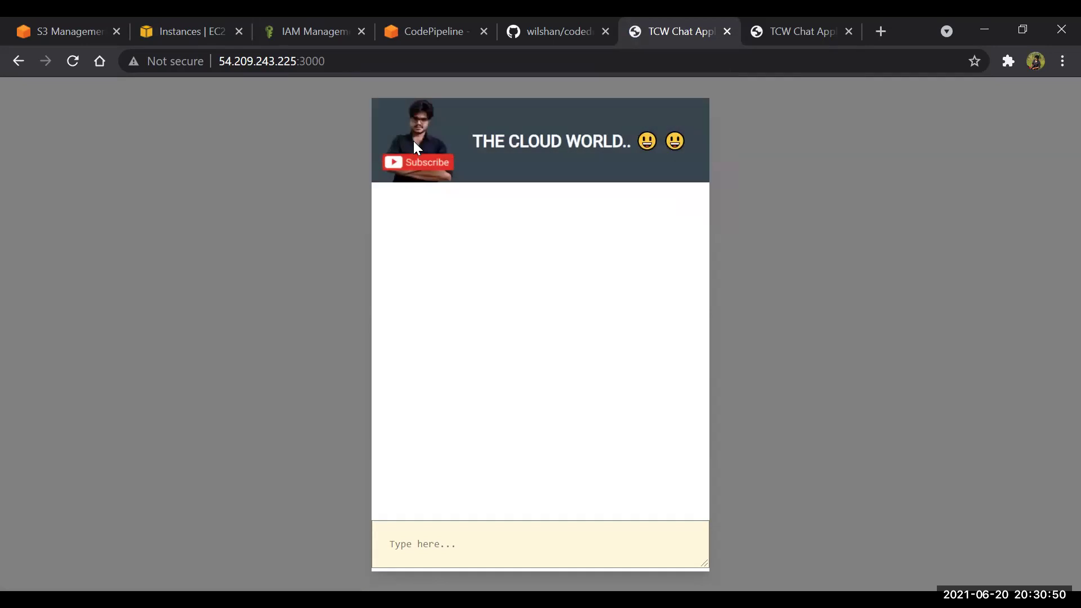
- Load the Production 2 chat address in the second chat tab as well and join as tcw
left_click(371, 63)
left_click(814, 24)
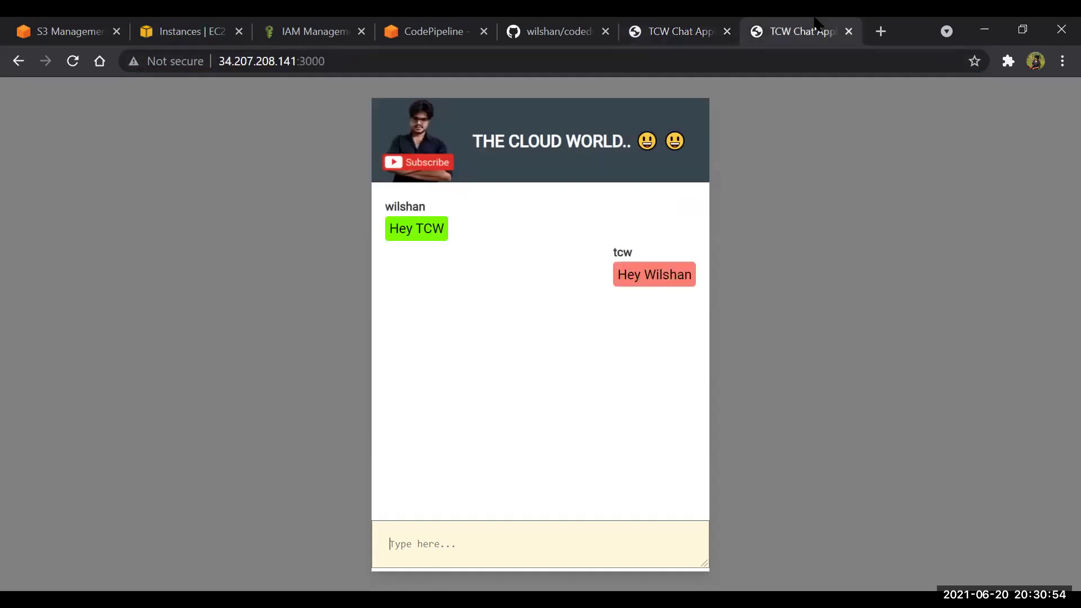
key("ctrl+v")
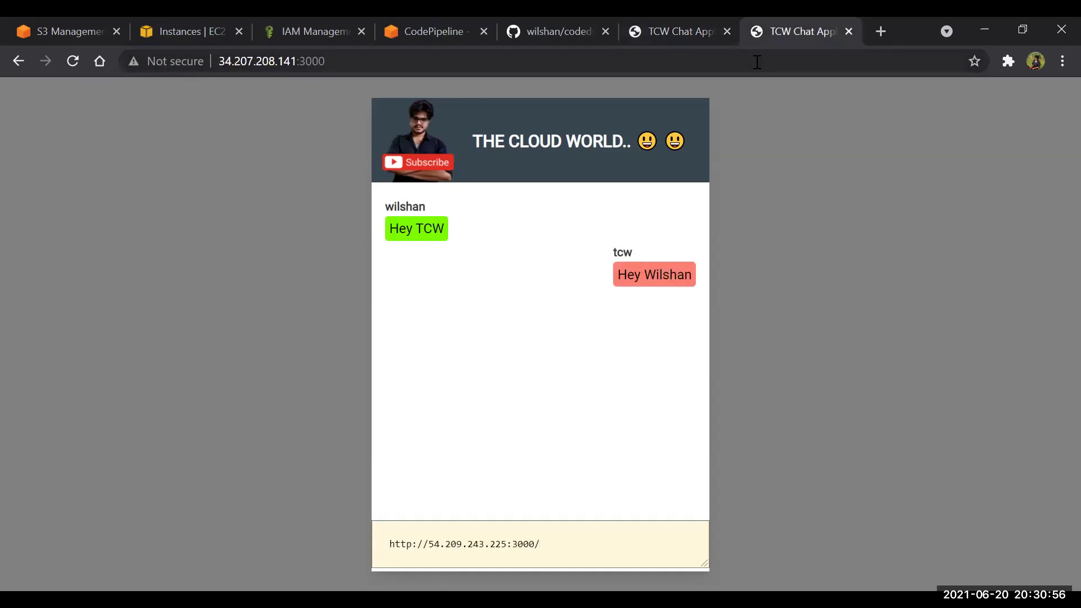
left_click(757, 62)
key("ctrl+v")
key("Return")
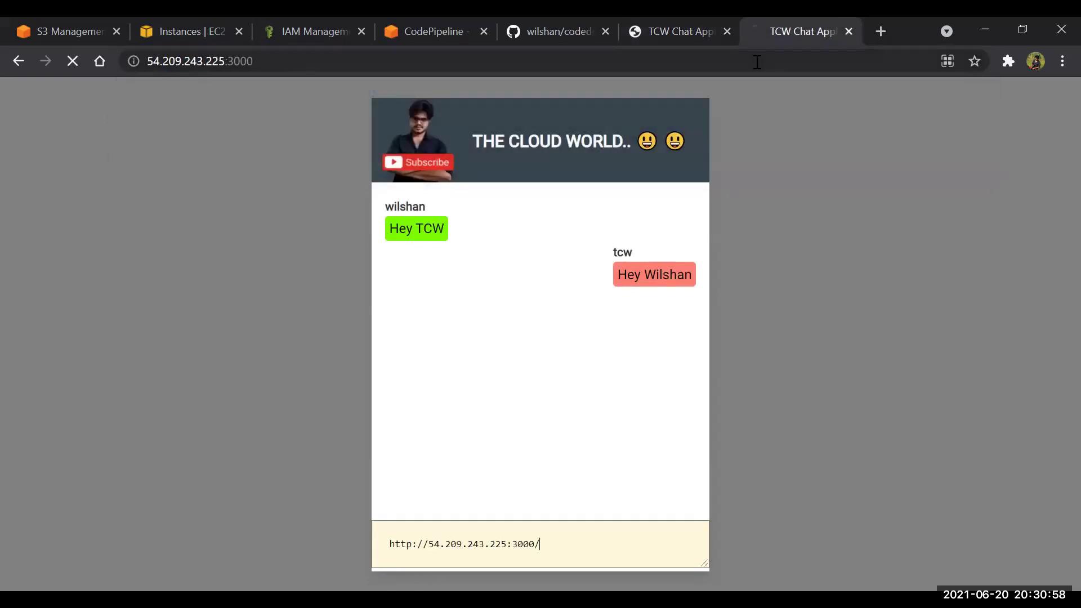
type("Wil")
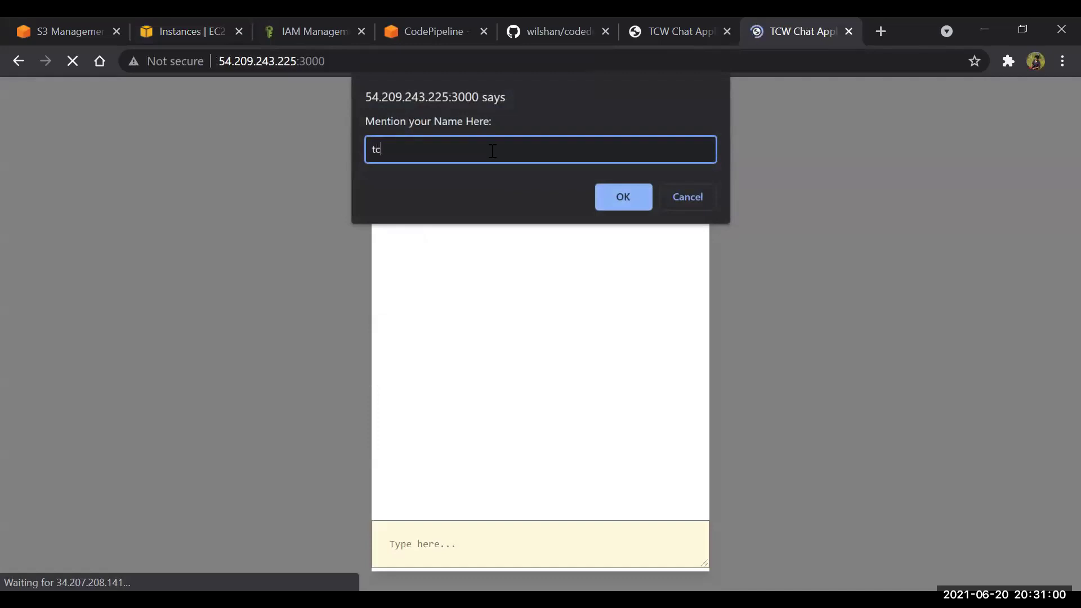
key("Return")
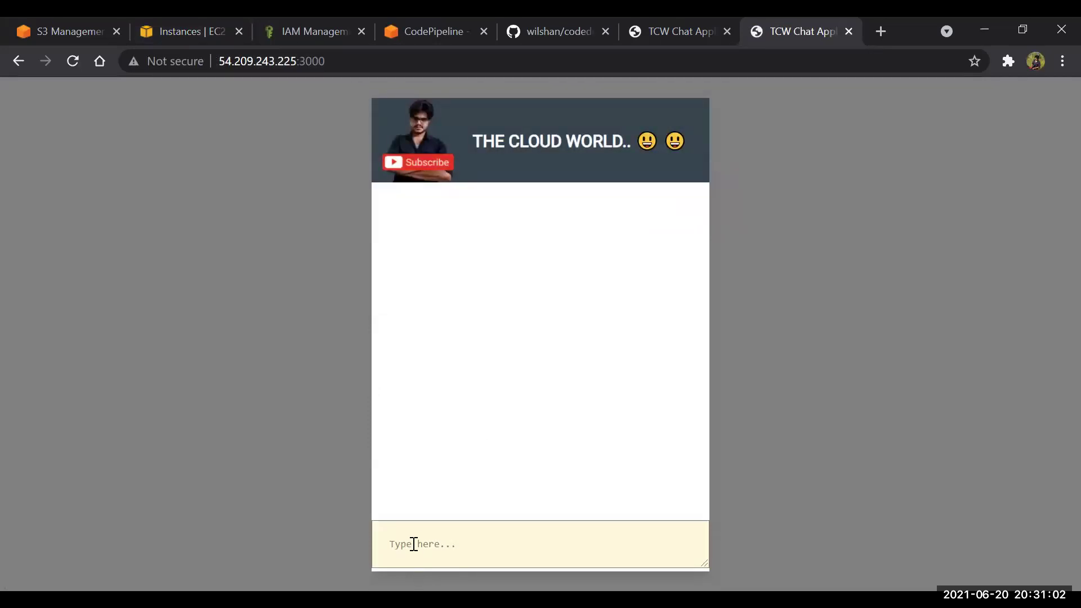
- Send a greeting to the other participant from tcw's Production 2 chat and check the first chat tab for it
type("hey rohan")
key("Return")
left_click(686, 38)
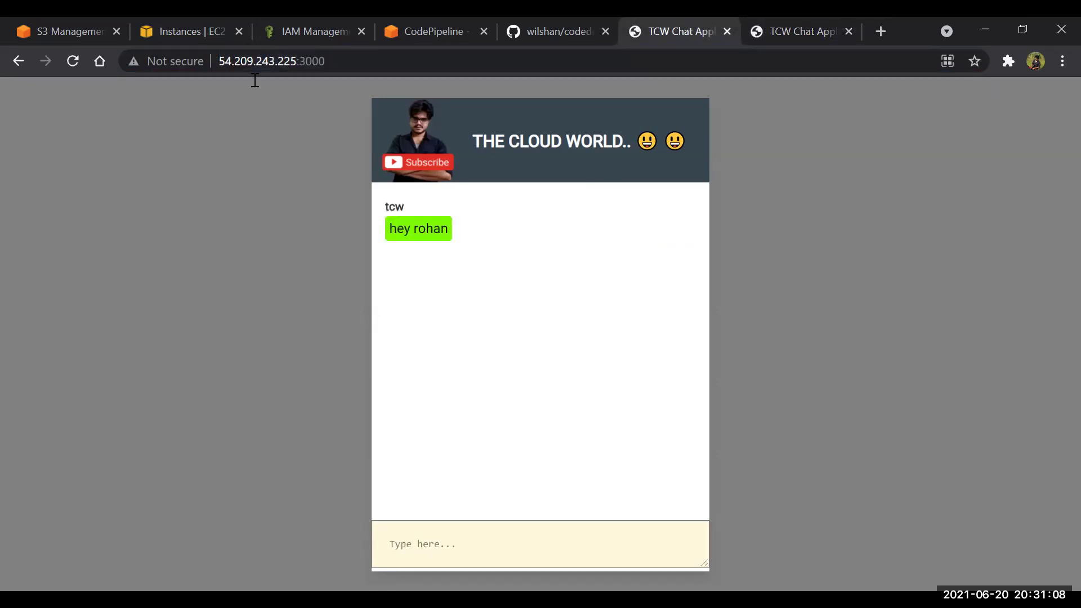
- Select only the Production 3 instance in EC2 and copy its public IPv4 address
left_click(169, 28)
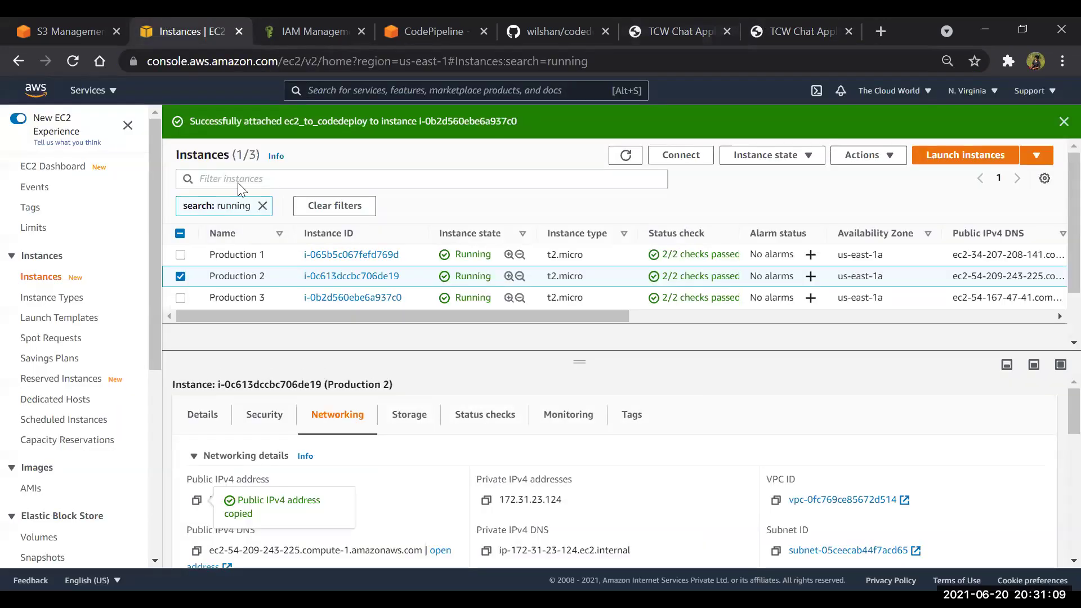
left_click(180, 274)
left_click(180, 299)
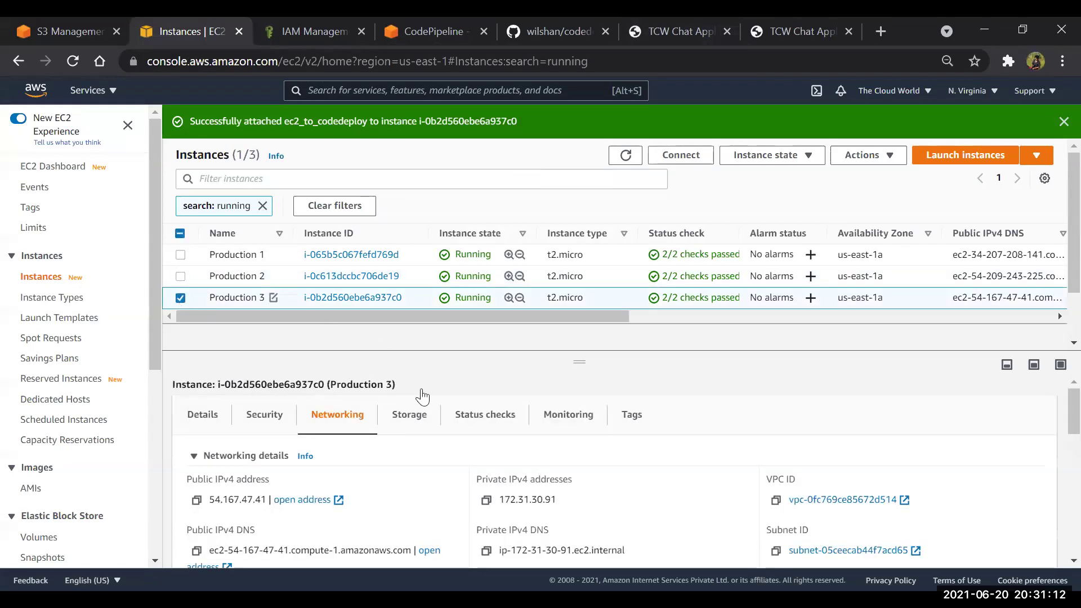
left_click(196, 500)
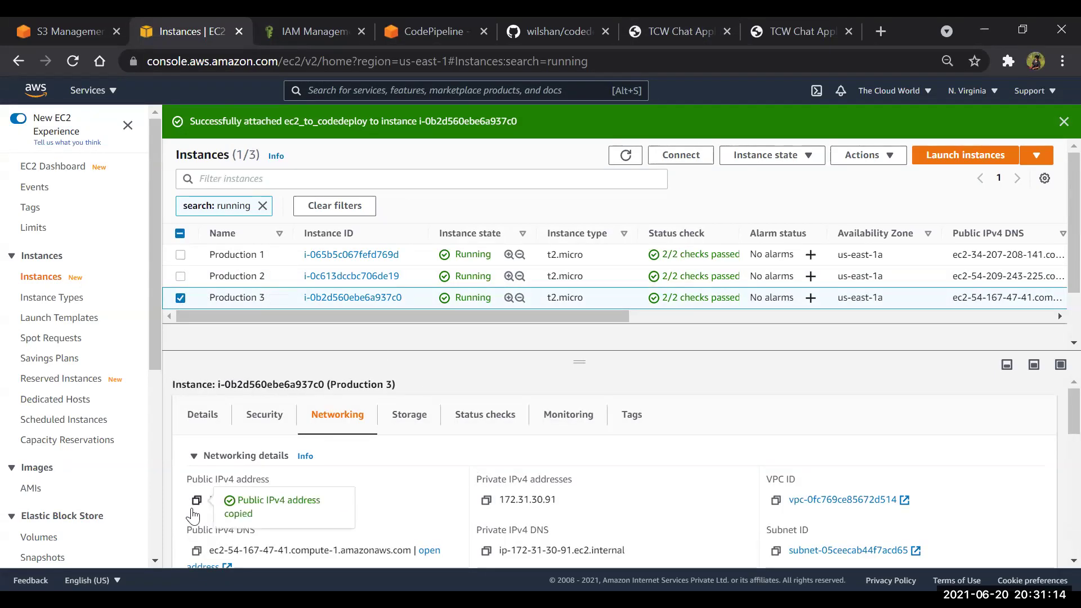
- Try to load the Production 3 address on port 3000 in the first chat tab, and clear the instance's selection in EC2
left_click(675, 31)
left_click(611, 70)
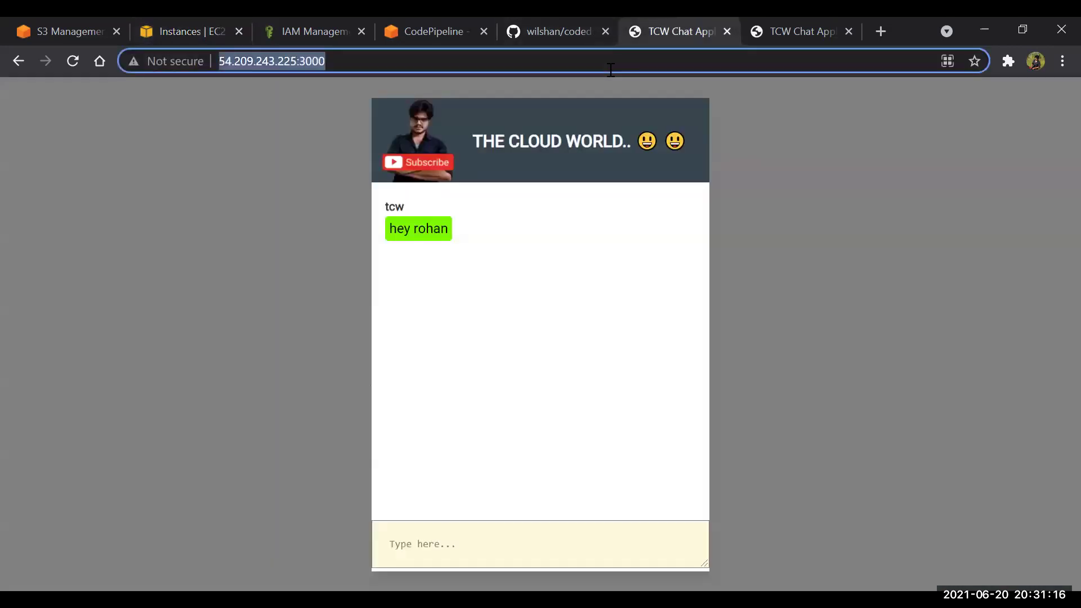
key("ctrl+v")
type(":3000")
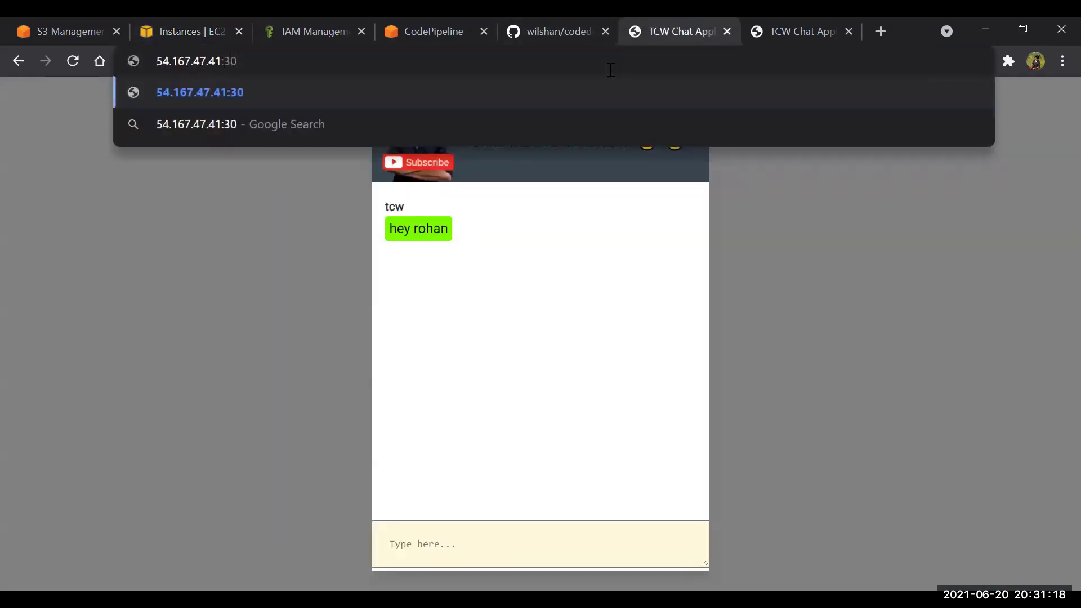
key("Return")
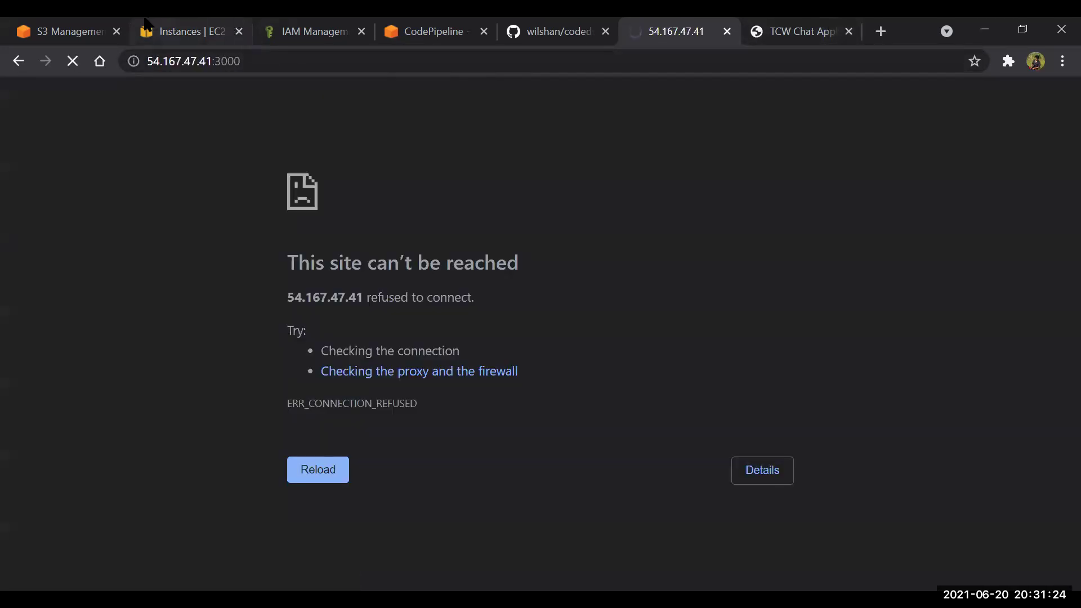
left_click(145, 22)
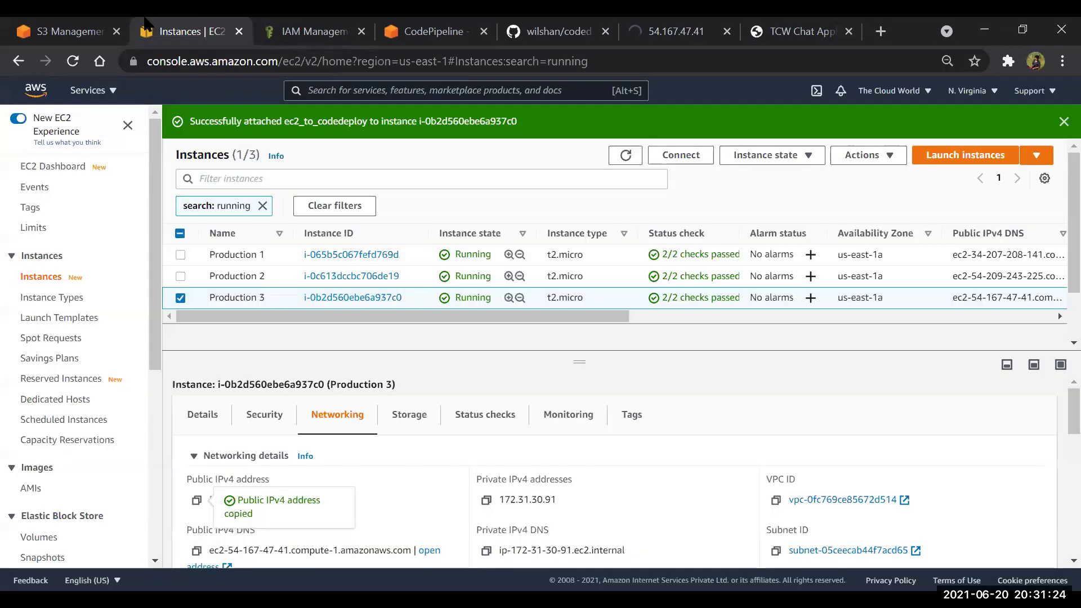
left_click(181, 298)
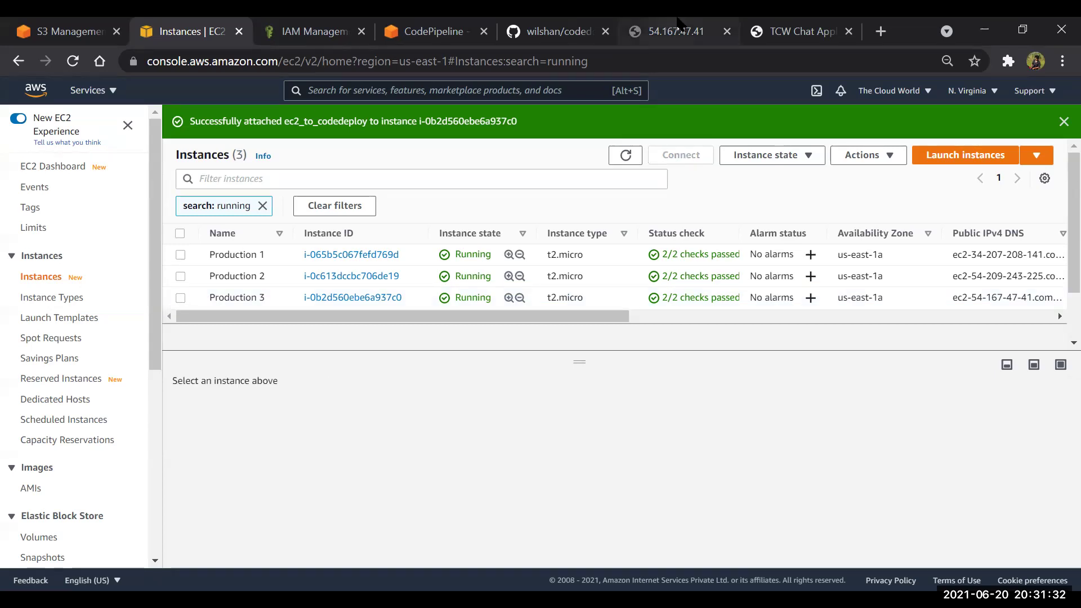
- Open index.html in the codedeploy-to-ec2-nodejs GitHub repository and highlight the matching heading on the running chat page
left_click(526, 24)
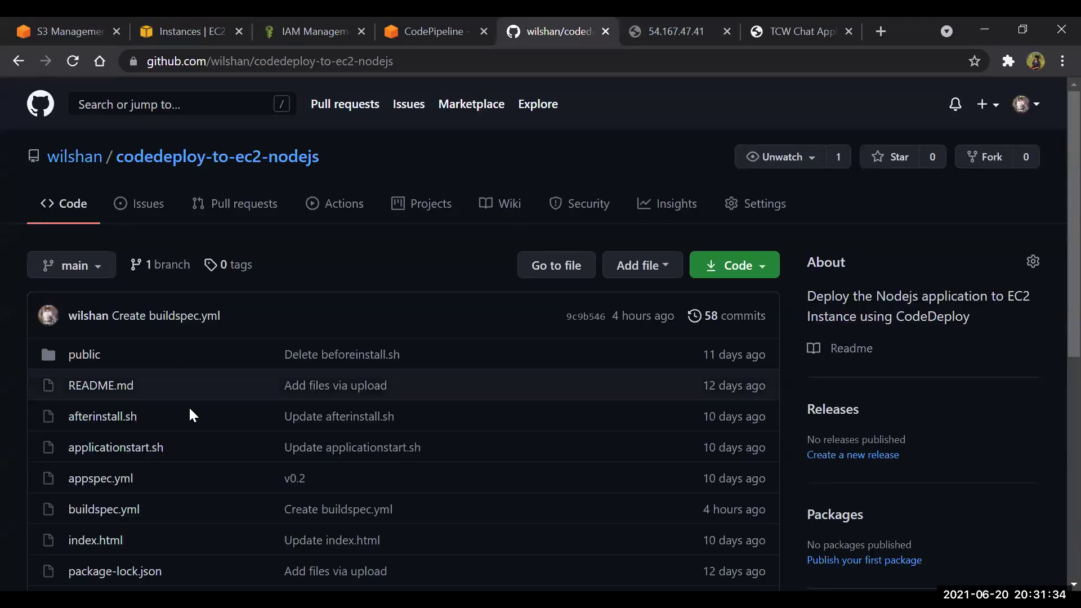
scroll(141, 515, "down", 1)
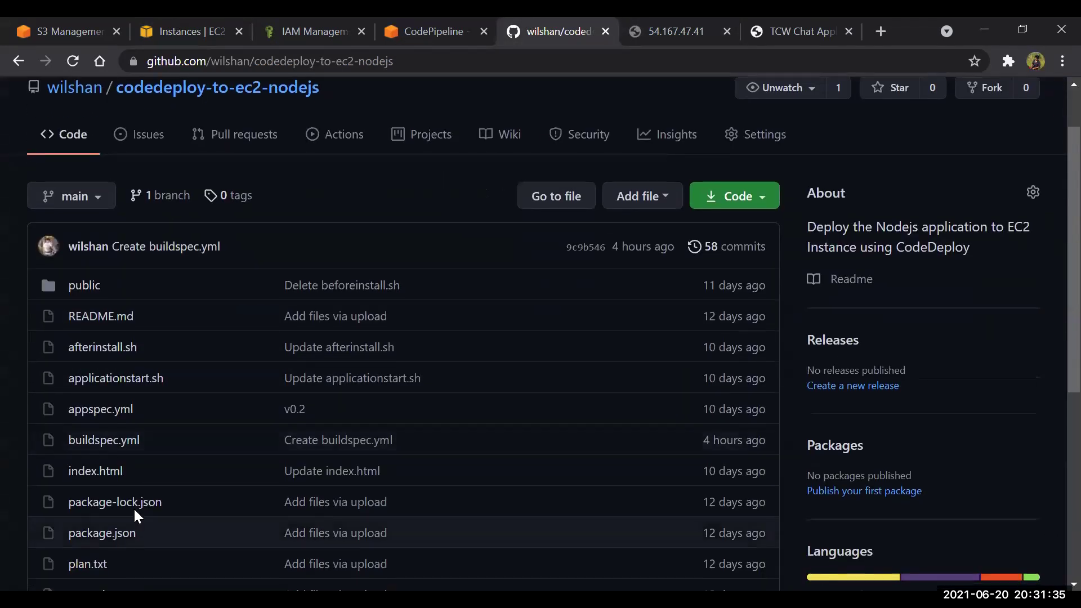
left_click(93, 471)
left_click(676, 30)
left_click(803, 23)
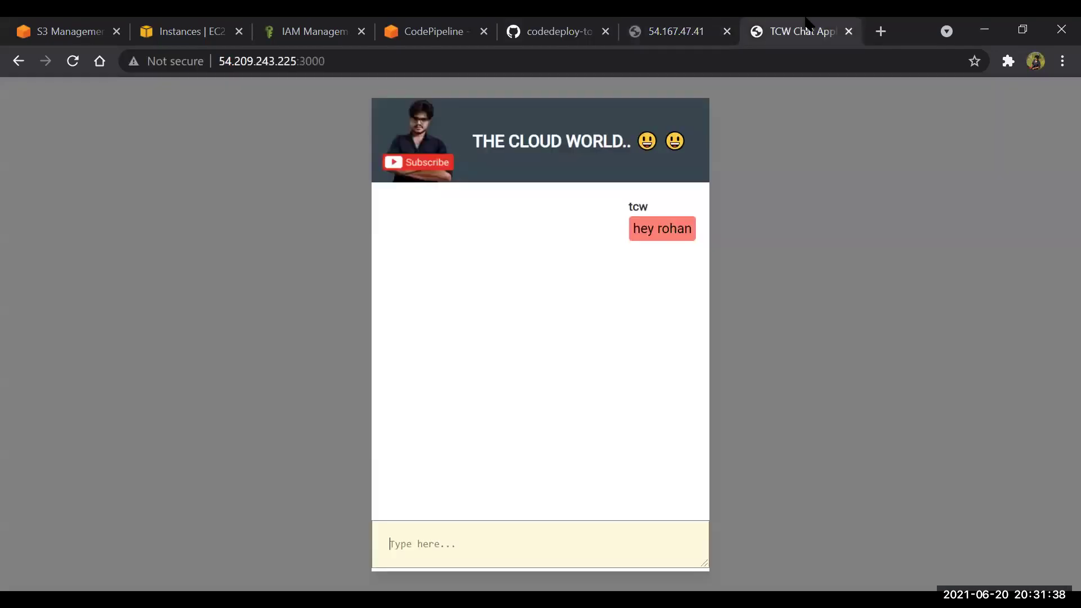
left_click_drag(482, 139, 662, 135)
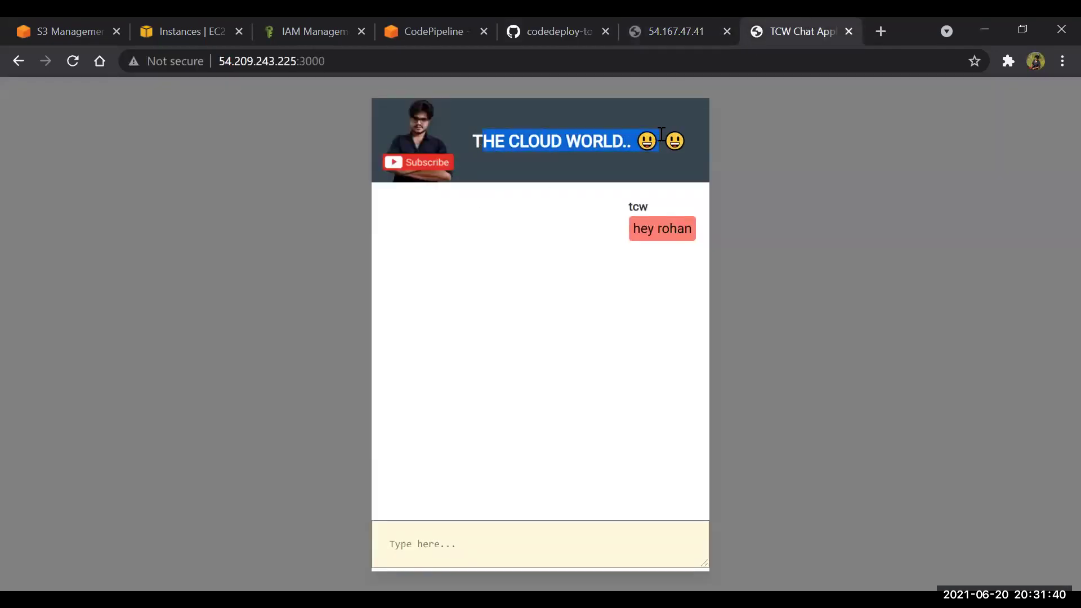
- Open the repository's index.html for editing on the main branch
left_click(539, 22)
scroll(422, 515, "down", 5)
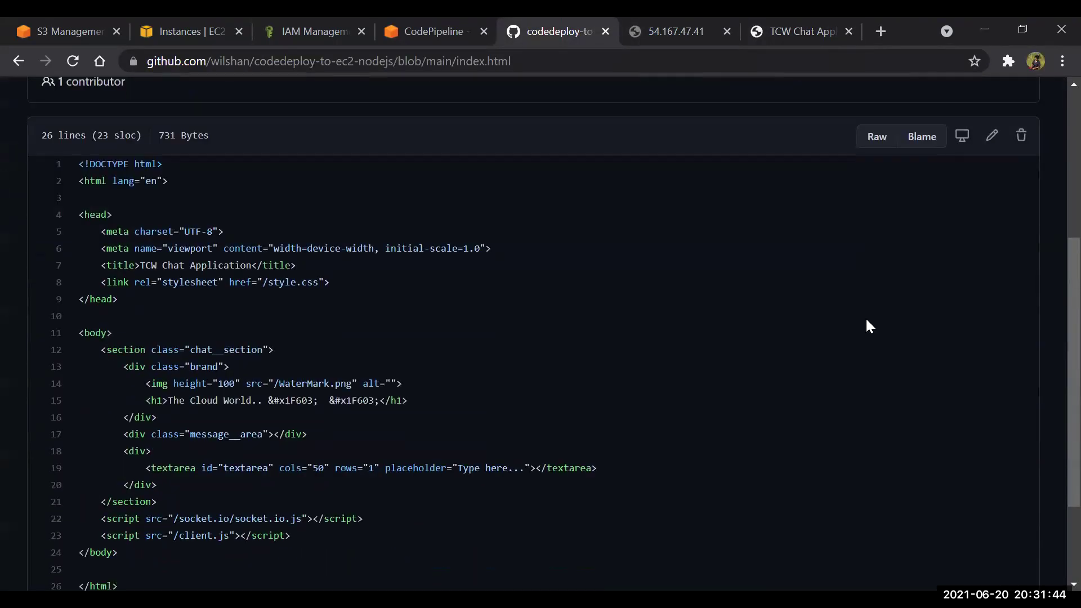
left_click(994, 118)
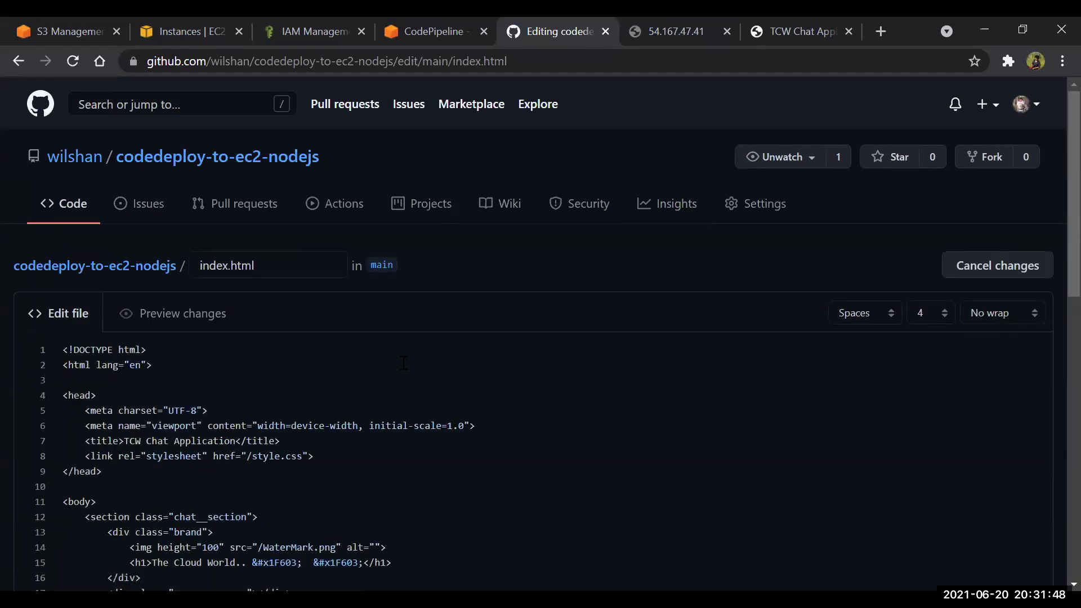
- Insert "(v0.2)" after "The Cloud World" in the h1 heading of index.html and commit the change directly to the main branch
scroll(336, 455, "down", 5)
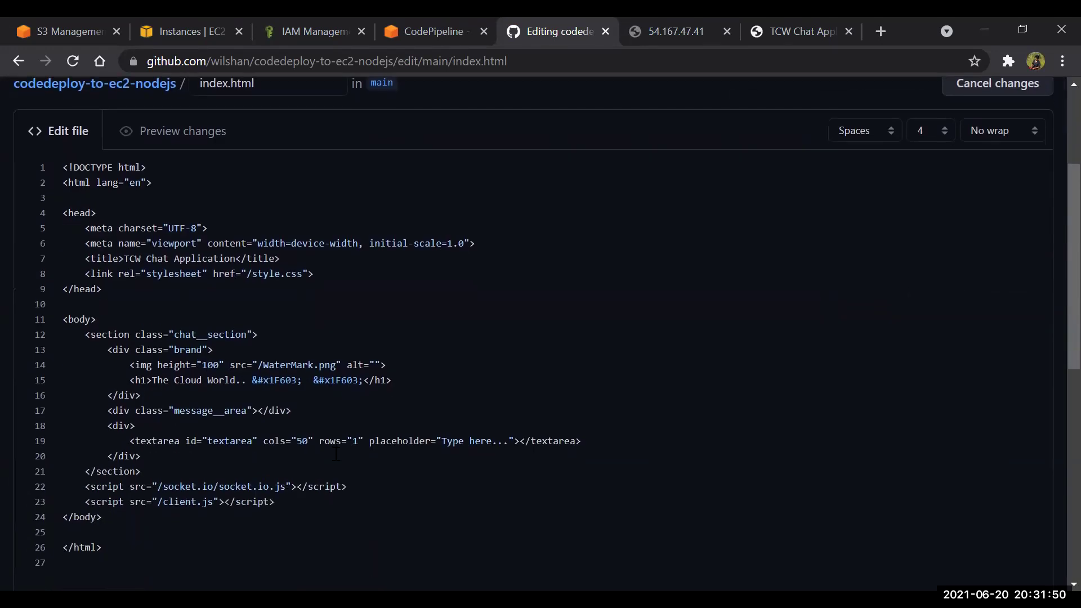
scroll(336, 454, "down", 2)
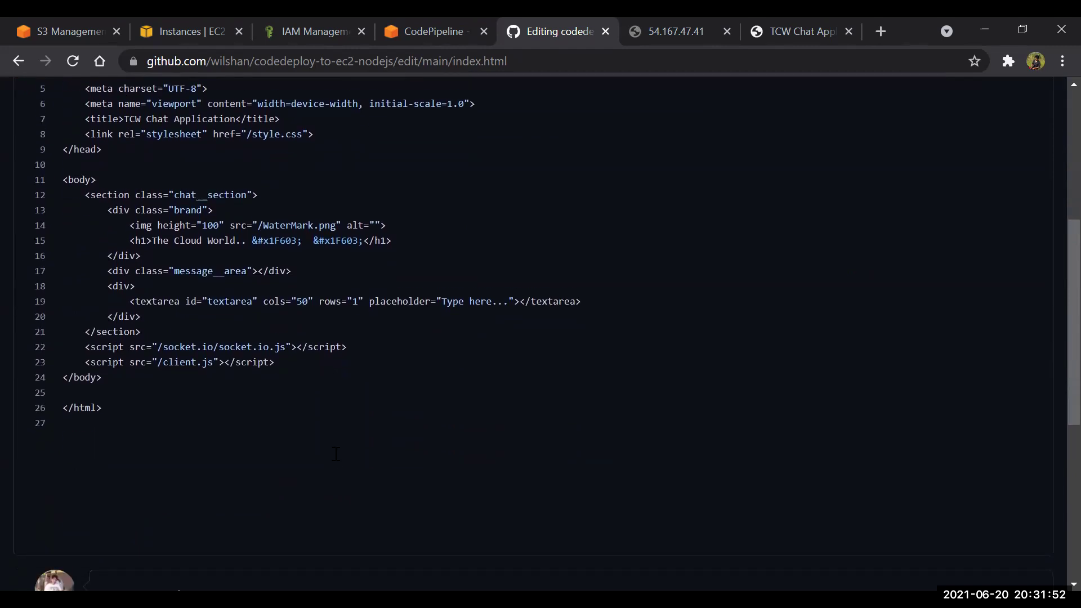
scroll(336, 454, "up", 3)
scroll(336, 454, "up", 3)
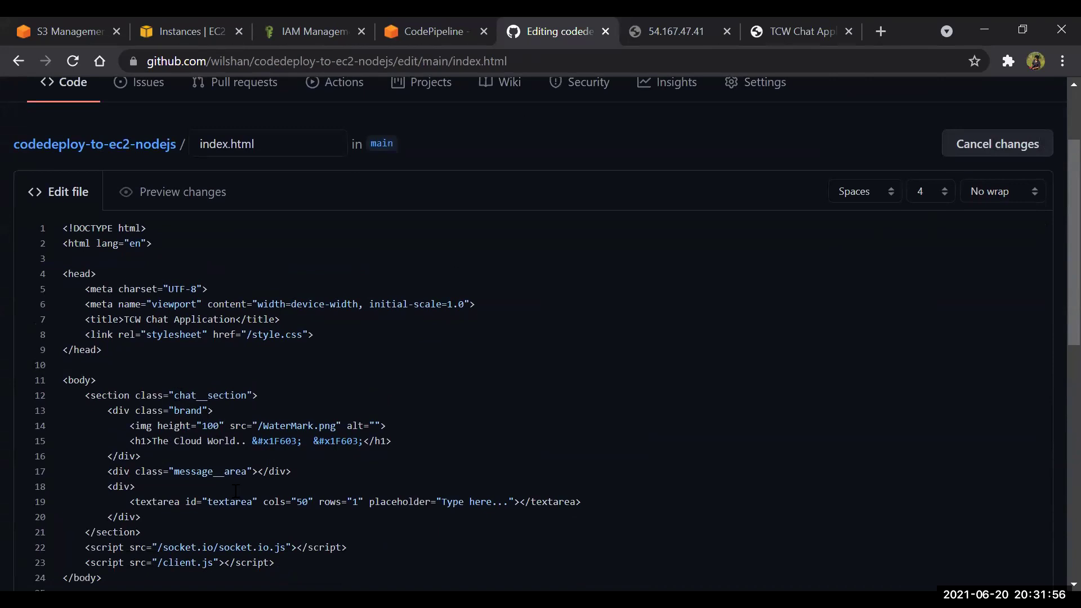
scroll(320, 509, "down", 5)
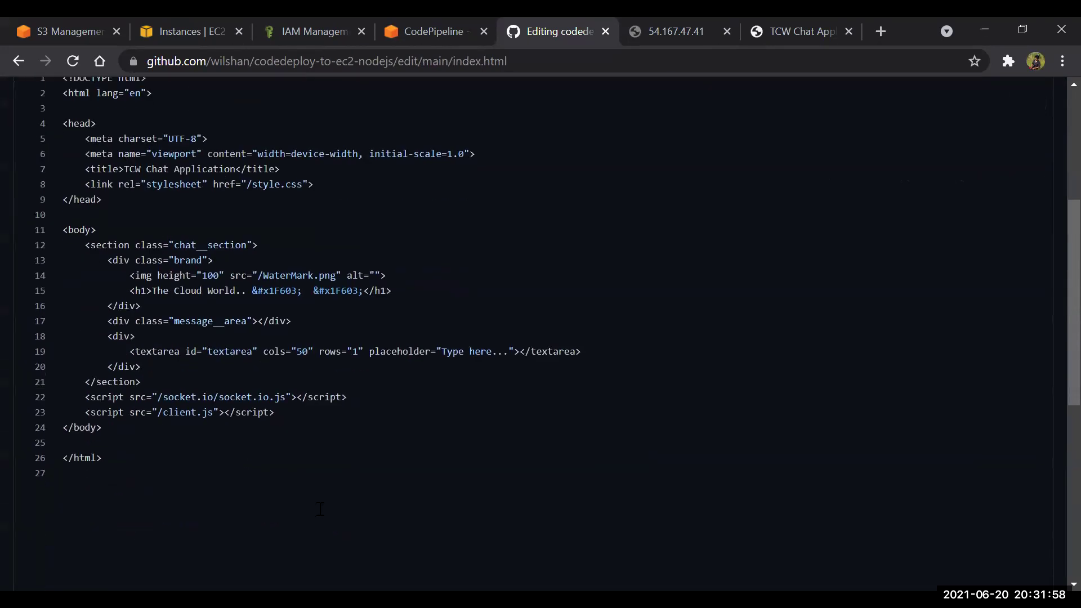
scroll(319, 510, "up", 6)
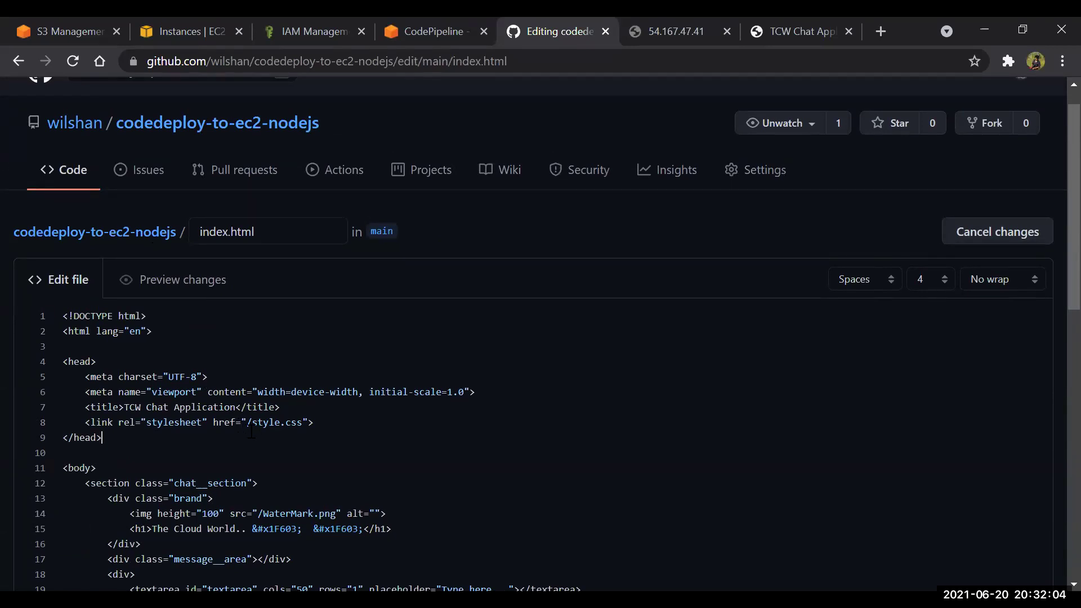
scroll(251, 432, "down", 2)
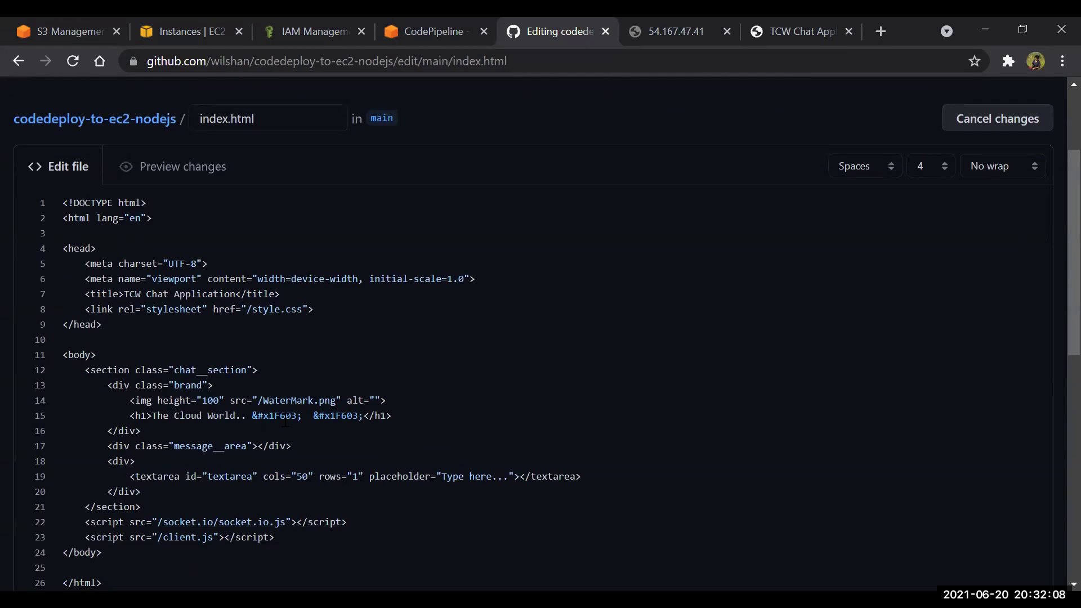
left_click(239, 415)
type("(v)")
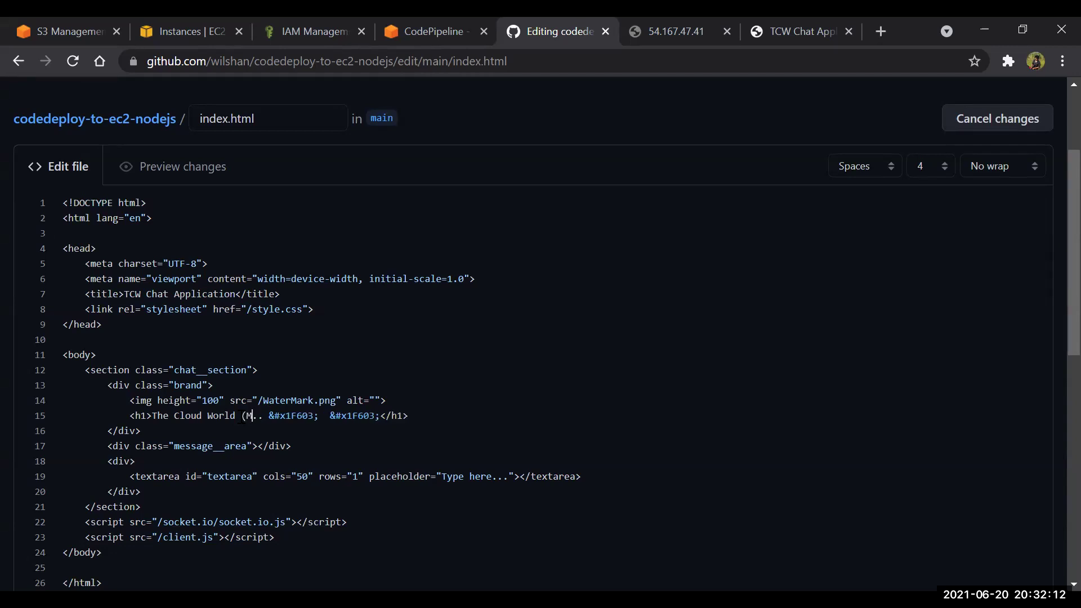
key("BackSpace")
type("0.2)")
scroll(425, 473, "down", 10)
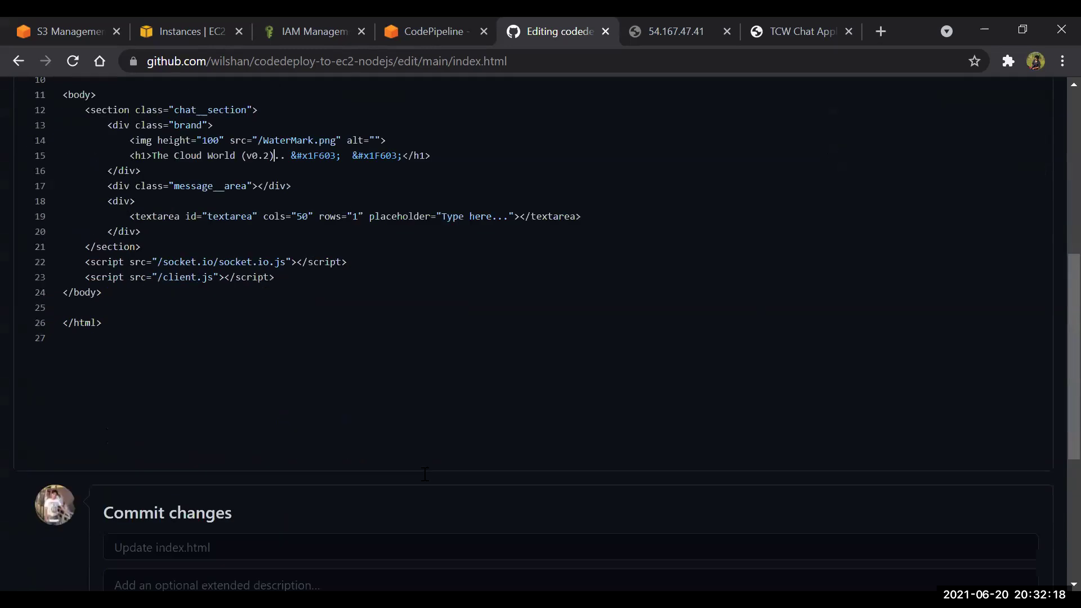
left_click(142, 450)
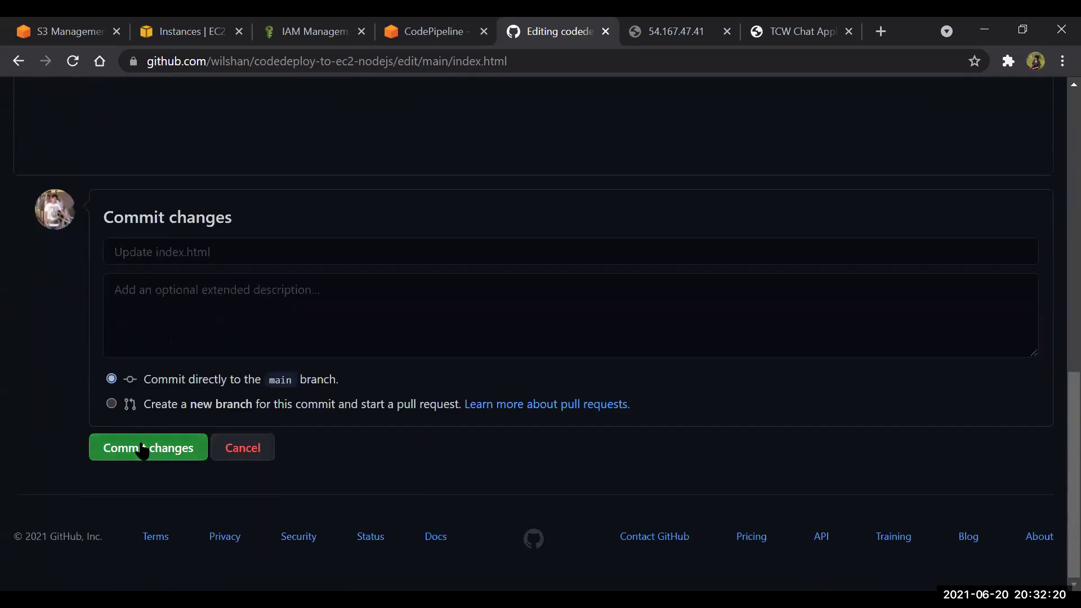
- Switch to CodePipeline and follow the Source and Deploy stages of pipe-new for the Update index.html commit
left_click(459, 25)
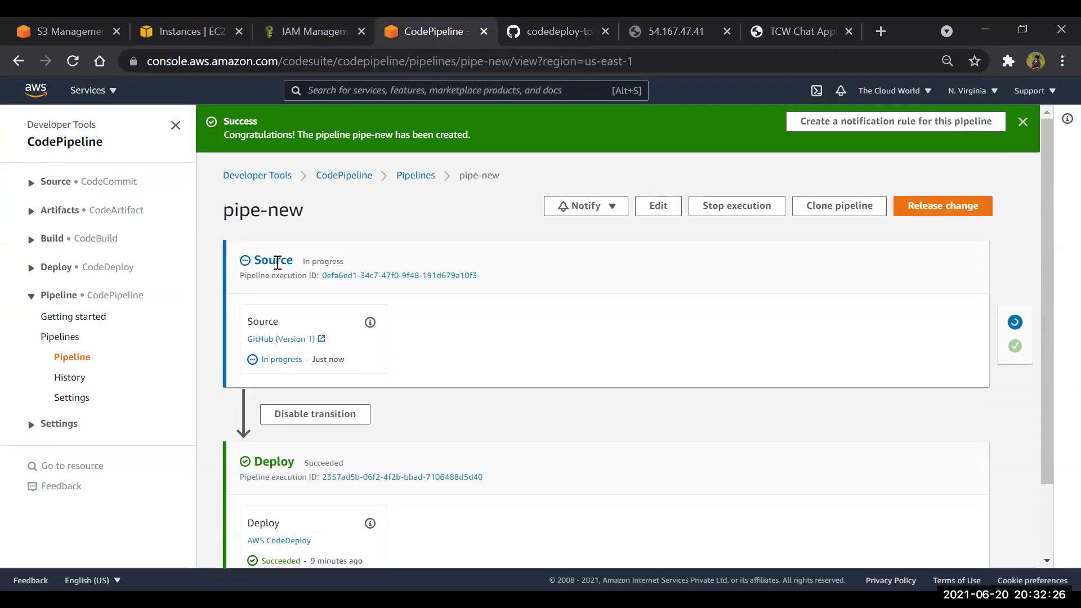
scroll(461, 437, "down", 2)
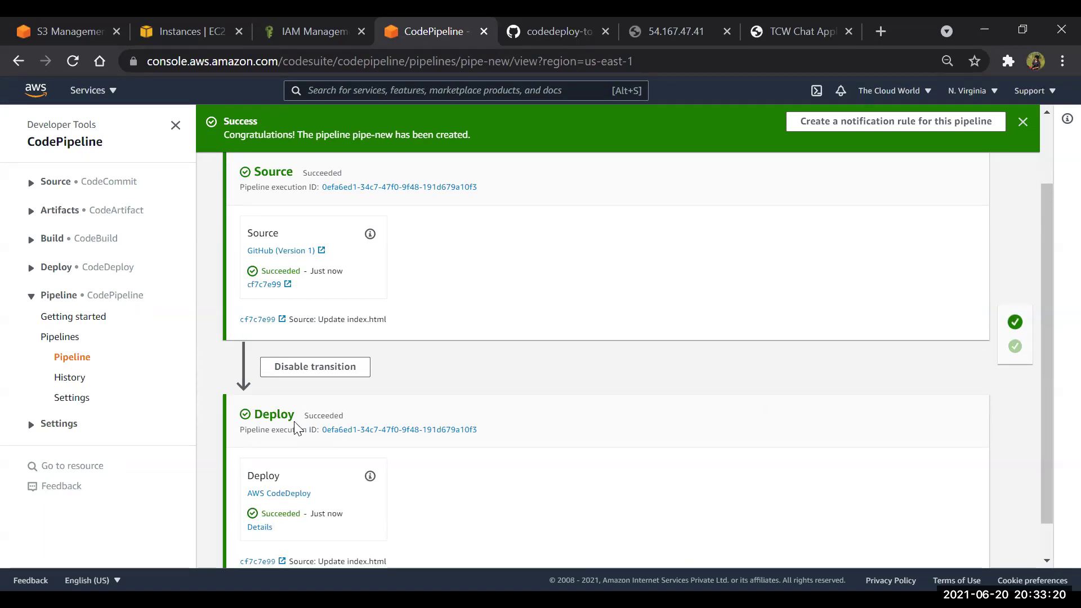
scroll(376, 508, "down", 1)
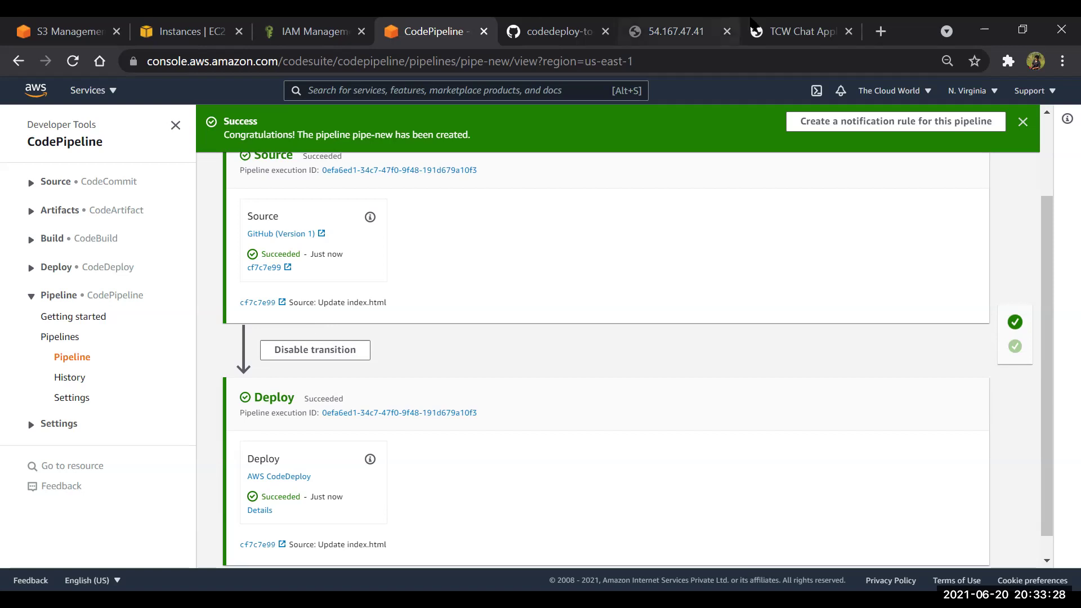
- Reload the running chat application, join as "tcw", and highlight the version text in the page heading
left_click(799, 31)
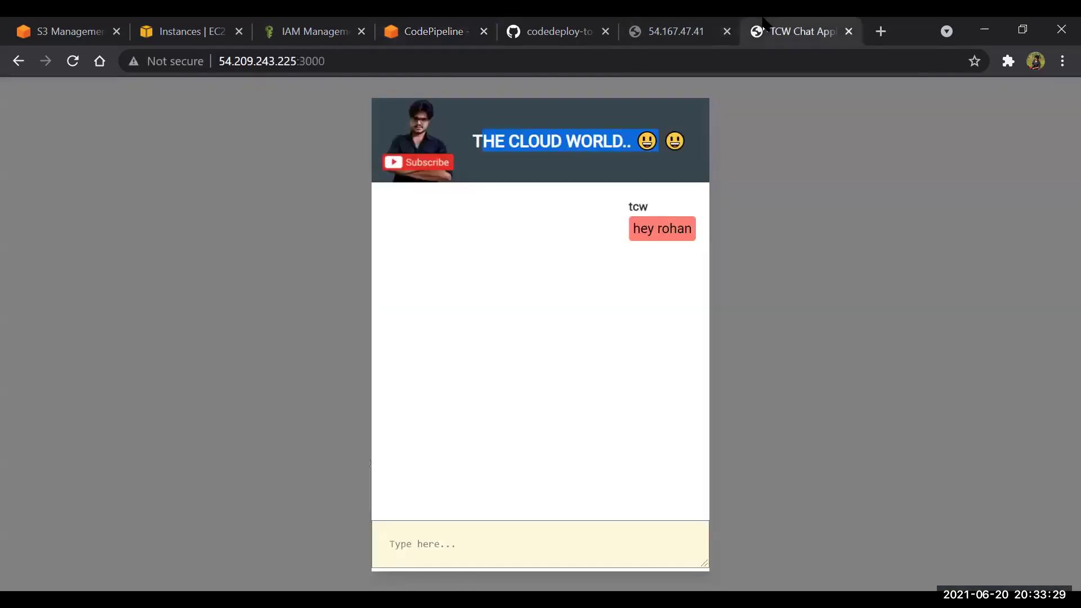
left_click(70, 64)
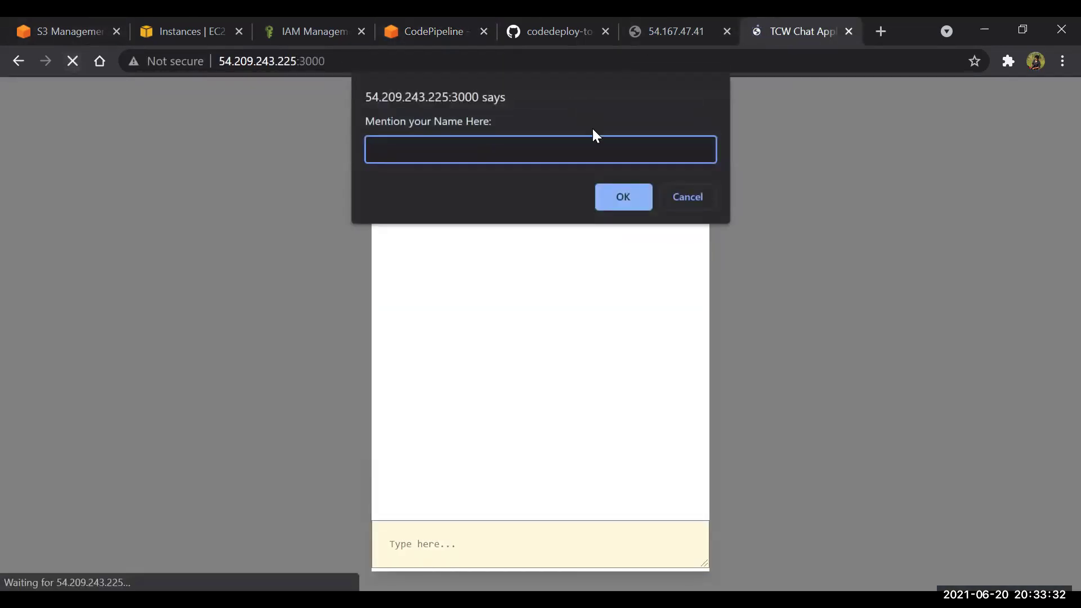
type("tcw")
key("Return")
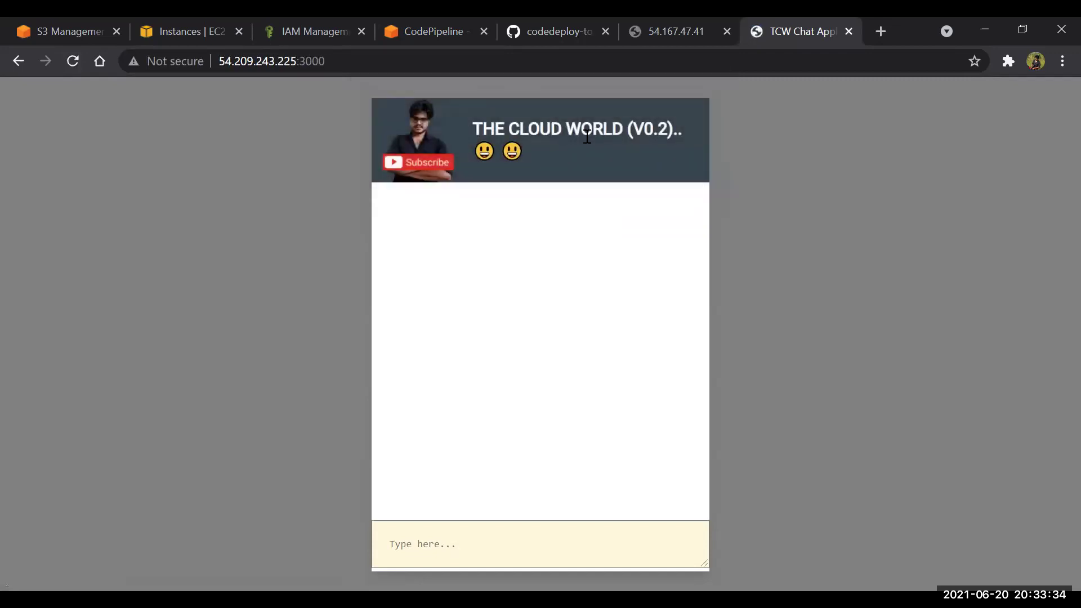
left_click_drag(628, 129, 683, 140)
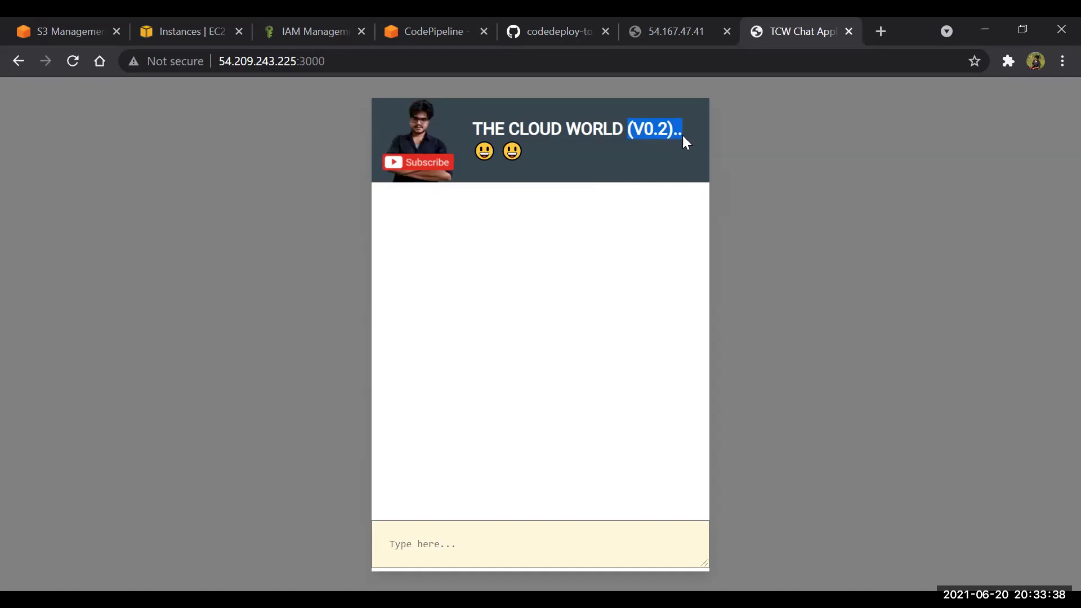
- Return to CodePipeline, open the pipe-new execution history, and examine the webhook-triggered execution's summary and actions
left_click(462, 24)
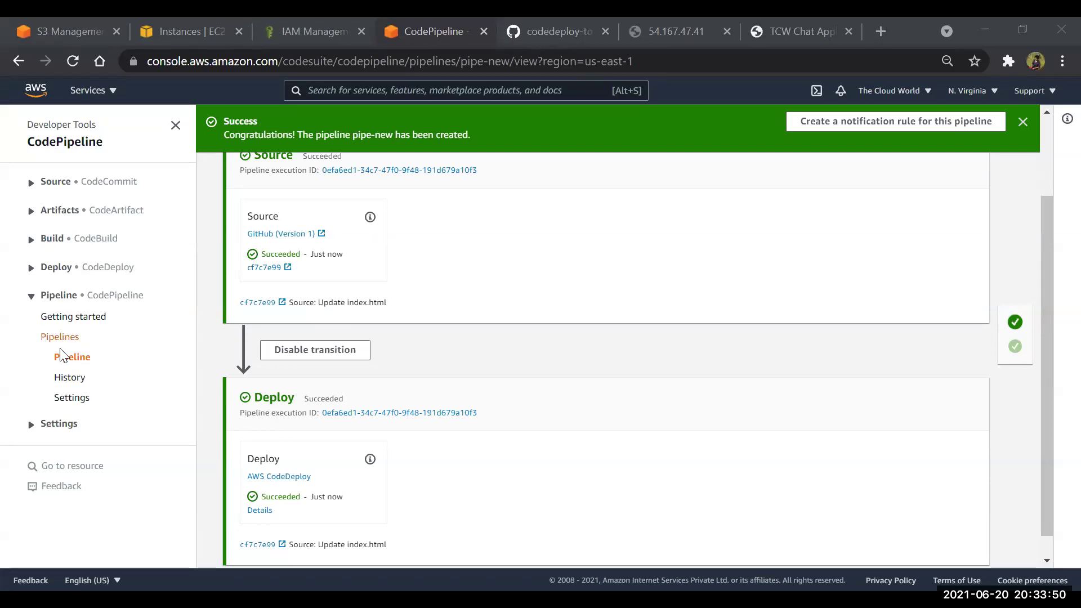
left_click(75, 387)
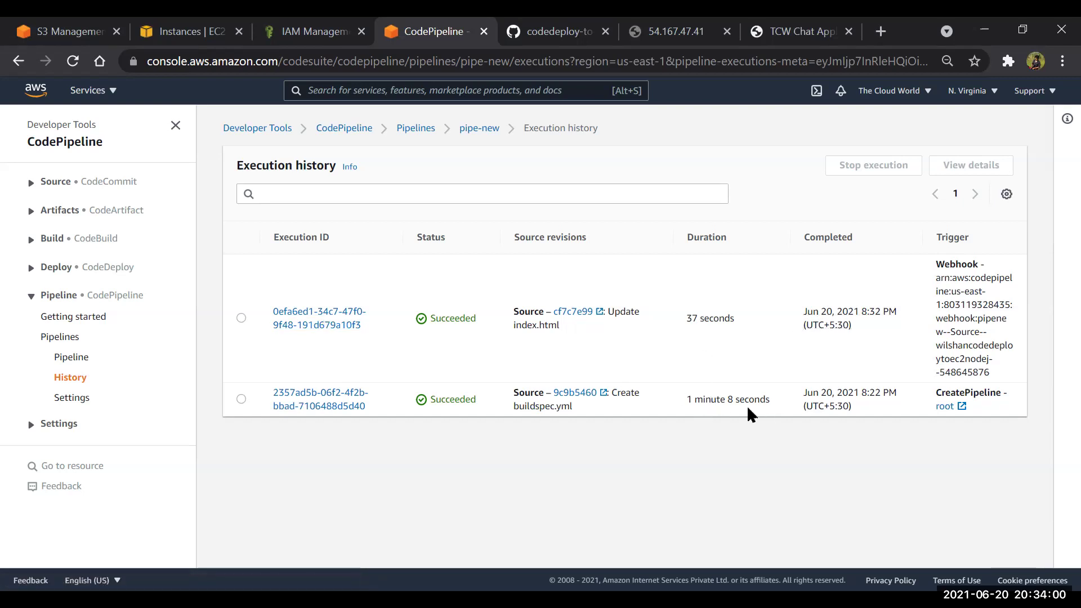
left_click(314, 311)
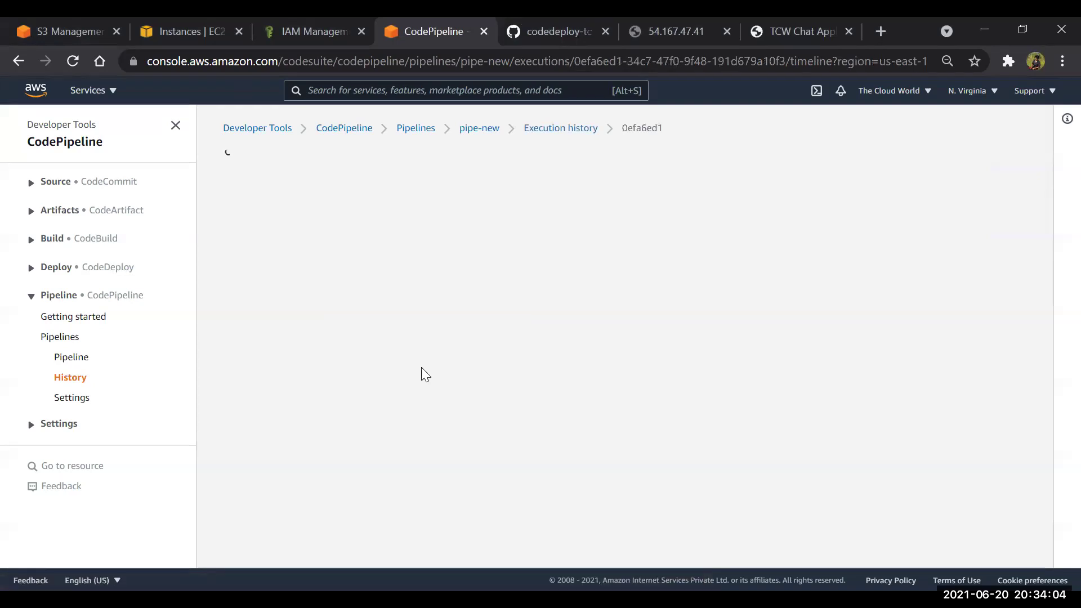
scroll(508, 438, "down", 1)
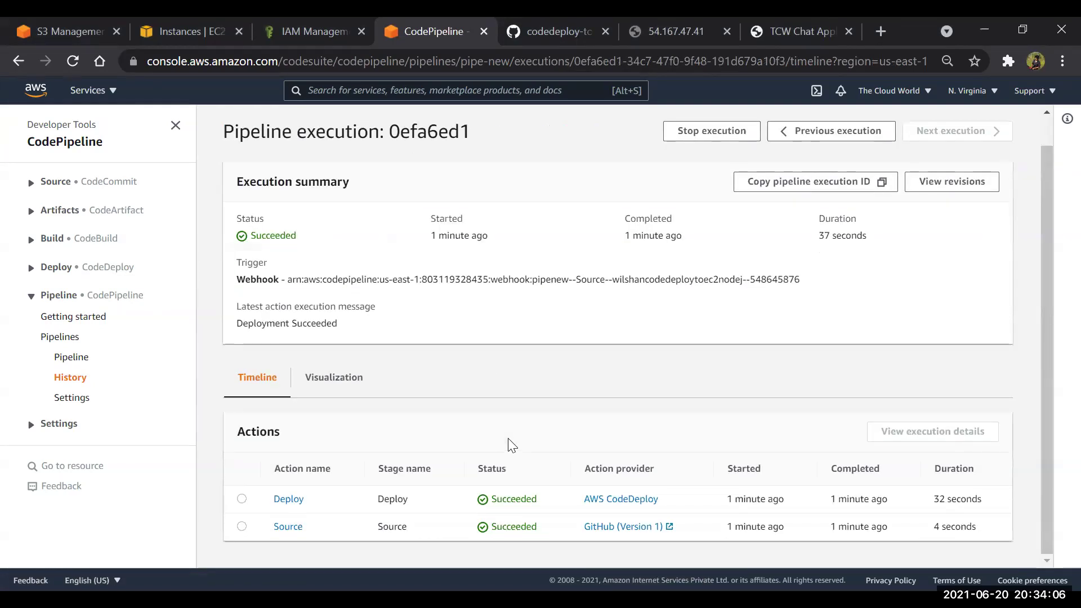
- Review the Deploy action's details, configuration and artifacts, and return to the pipeline execution page
left_click(287, 500)
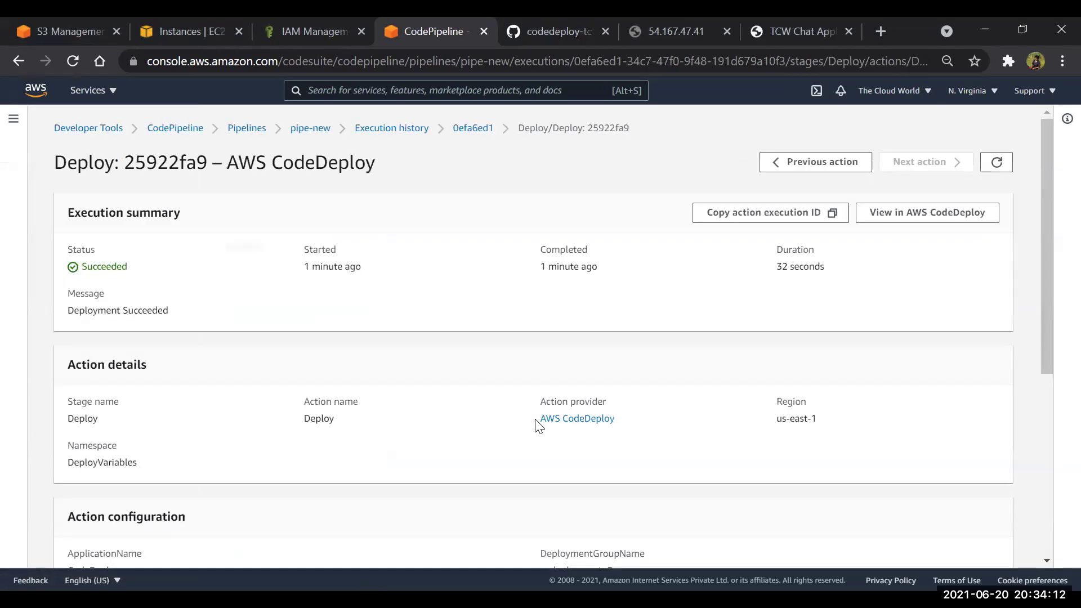
scroll(538, 426, "down", 5)
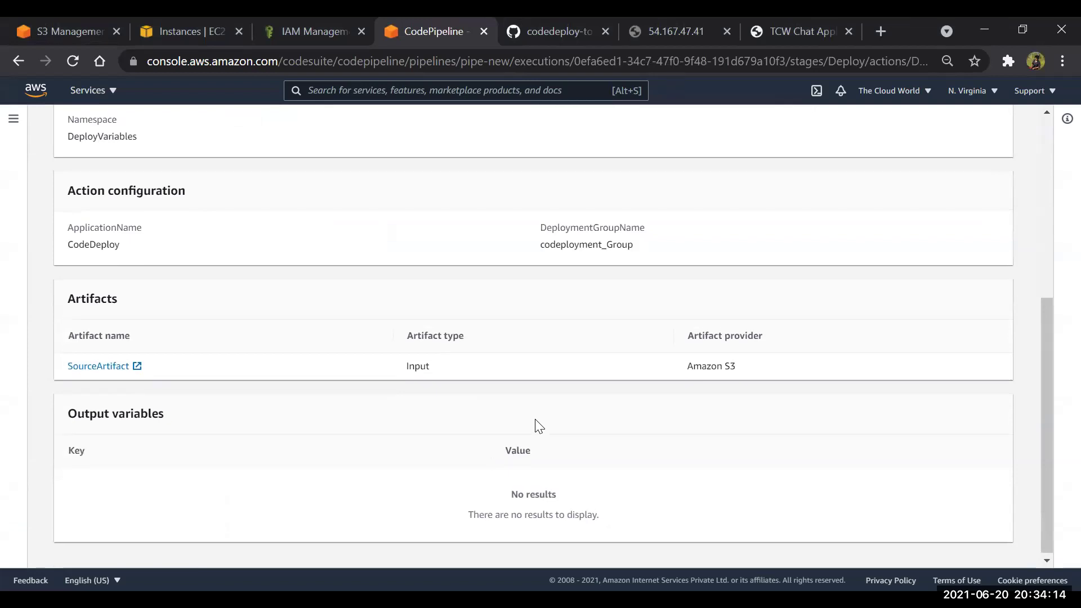
scroll(539, 426, "up", 5)
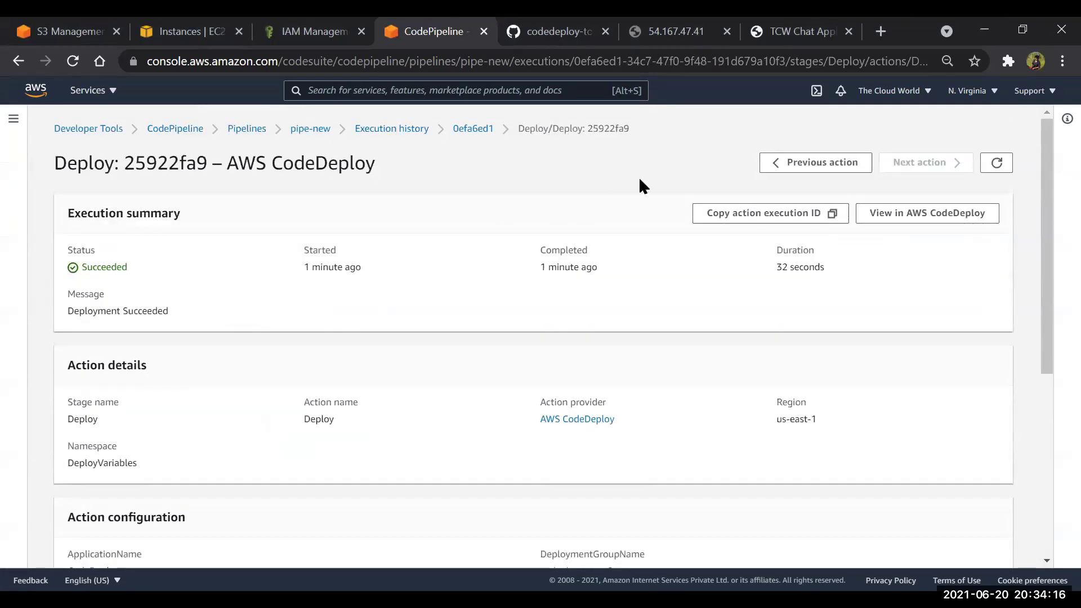
left_click(460, 131)
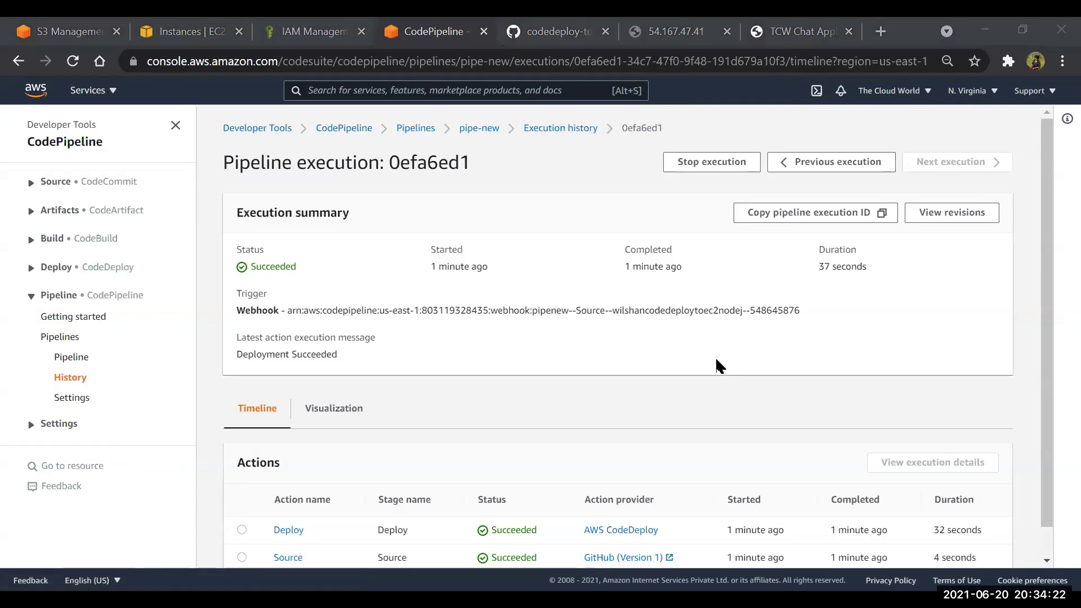
- Look over the execution summary and show the visualization of its Source and Deploy stages
scroll(402, 493, "down", 1)
scroll(402, 495, "up", 1)
scroll(402, 495, "down", 1)
scroll(402, 495, "up", 1)
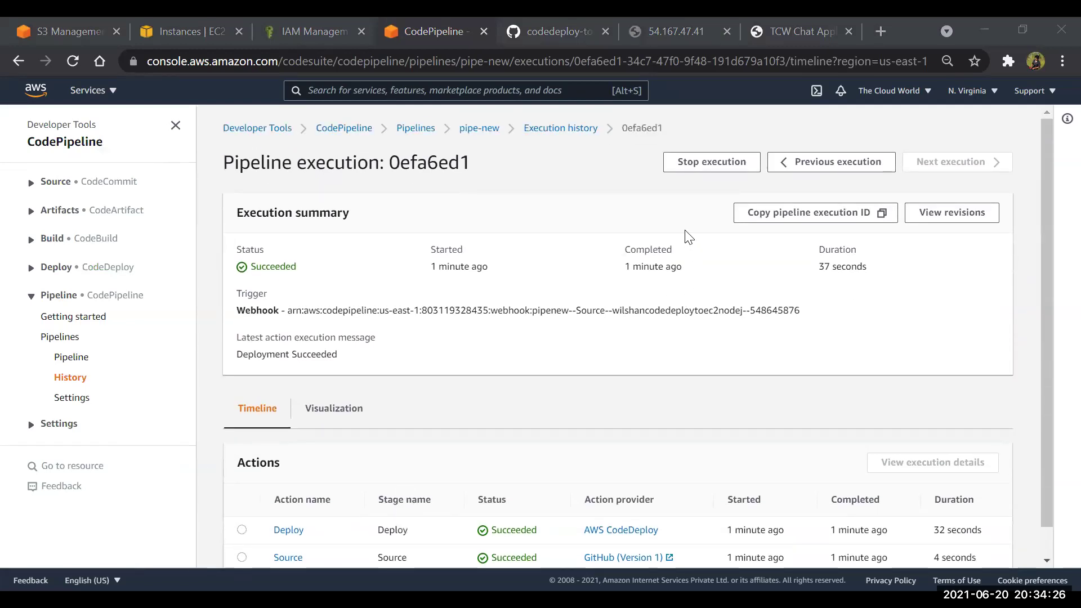
left_click(337, 408)
scroll(393, 472, "down", 5)
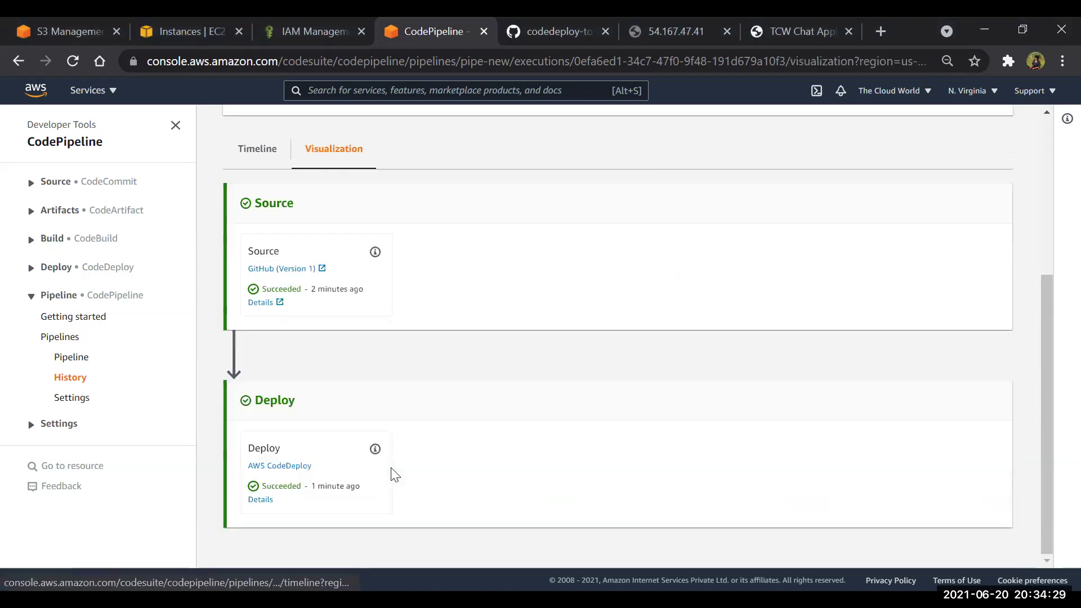
- Open the Deploy stage's CodeDeploy deployment and review its status, revision details and lifecycle events
left_click(260, 499)
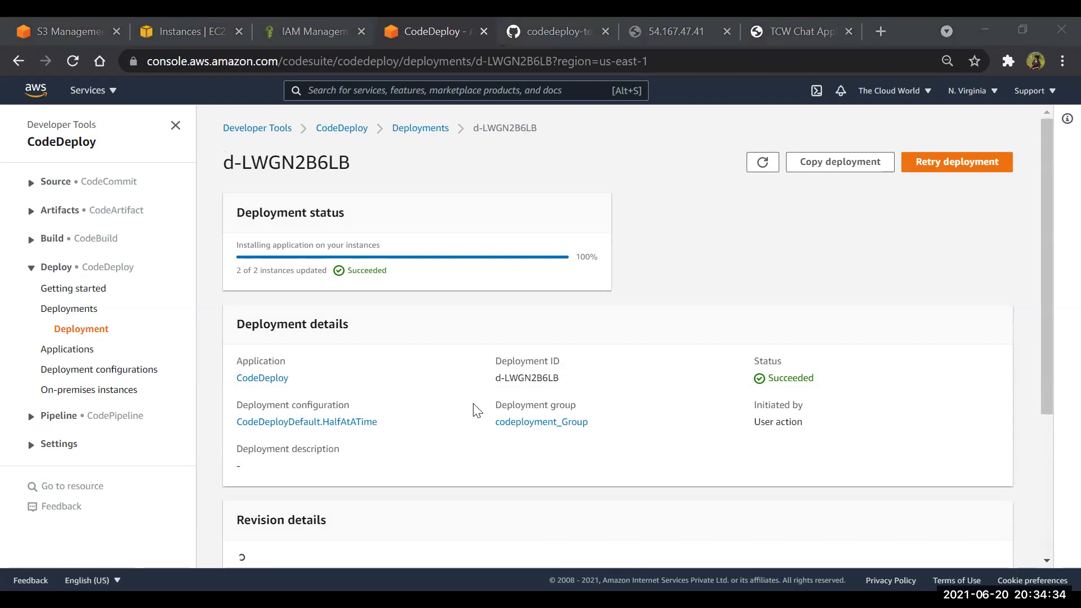
scroll(474, 410, "down", 5)
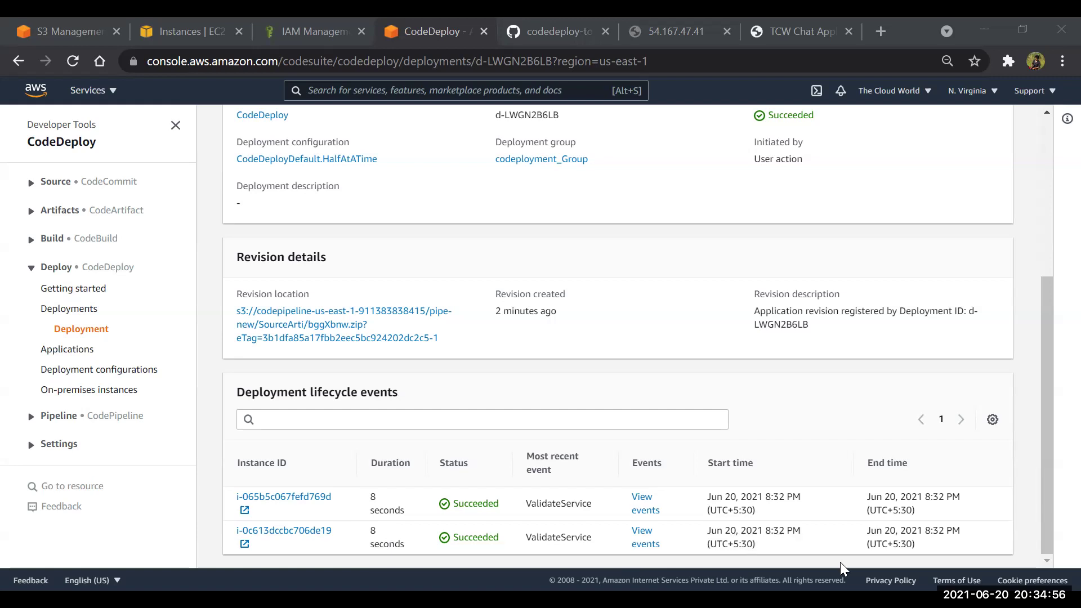
scroll(552, 471, "up", 5)
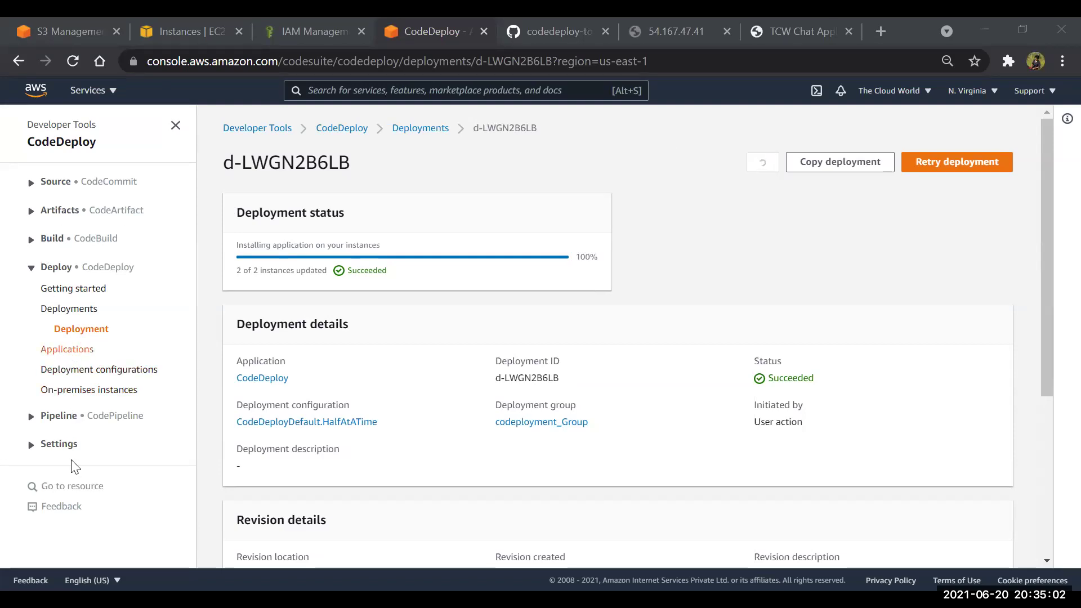
- Open the earlier 8:21 PM deployment from the deployment history, check the instances' durations, and open the first instance's events
left_click(49, 316)
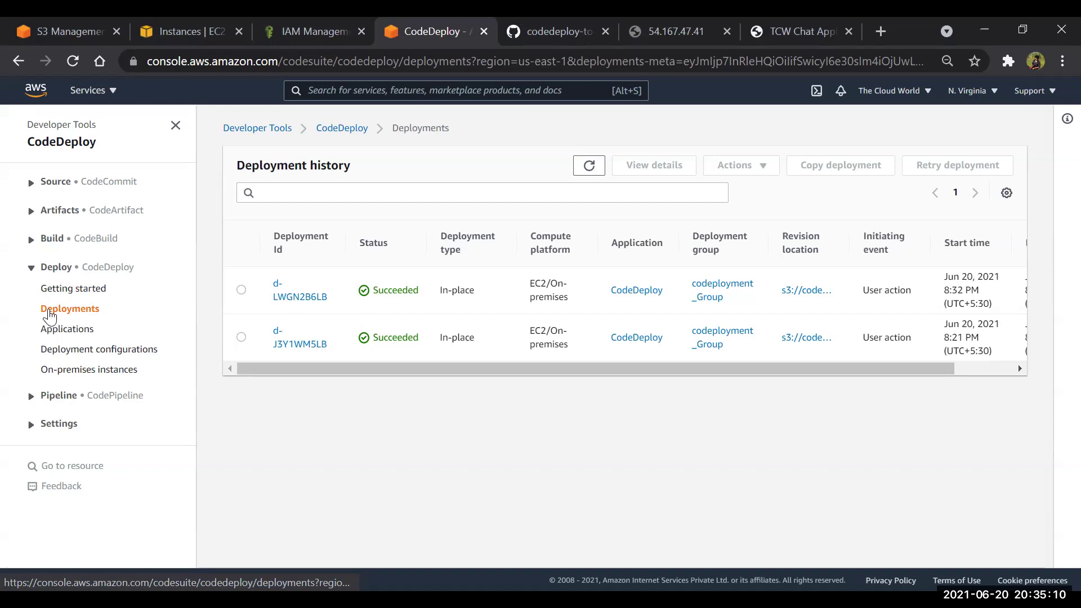
left_click(284, 339)
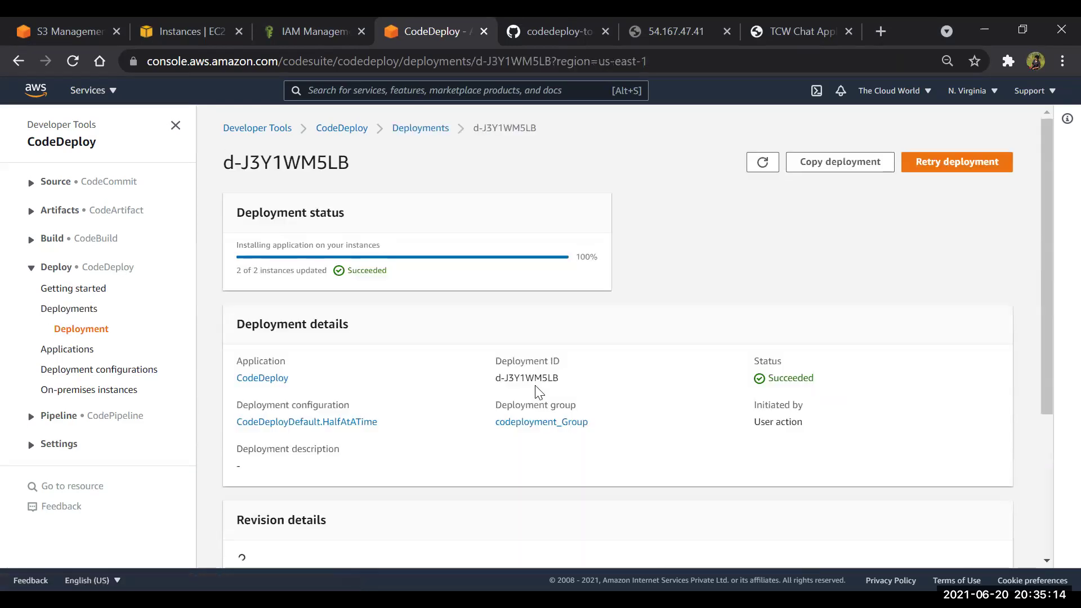
scroll(536, 393, "down", 4)
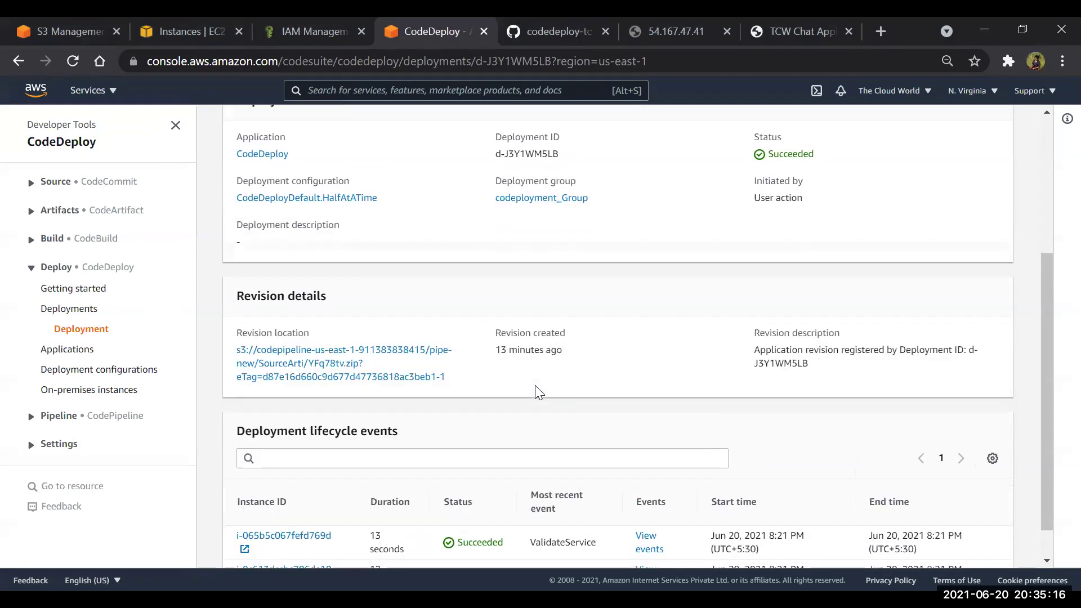
scroll(539, 393, "down", 1)
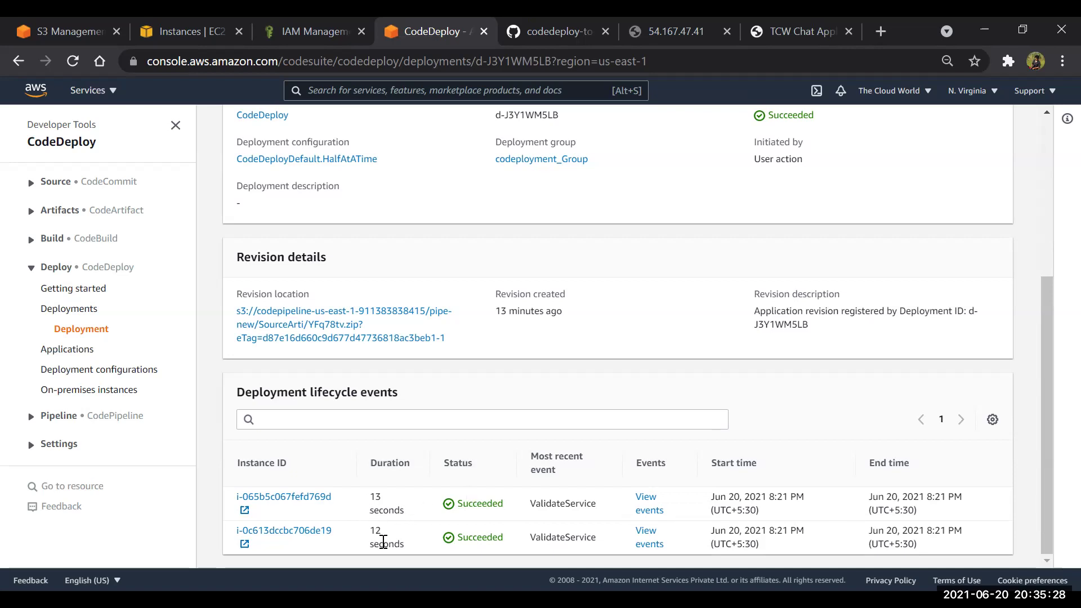
left_click_drag(370, 531, 413, 552)
left_click_drag(376, 496, 416, 515)
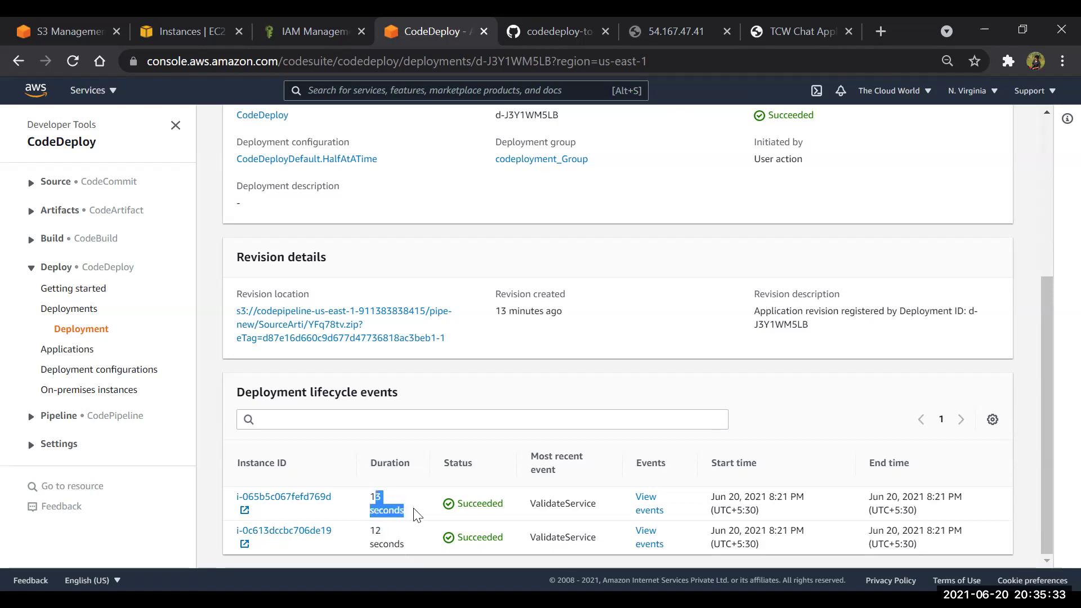
left_click(651, 510)
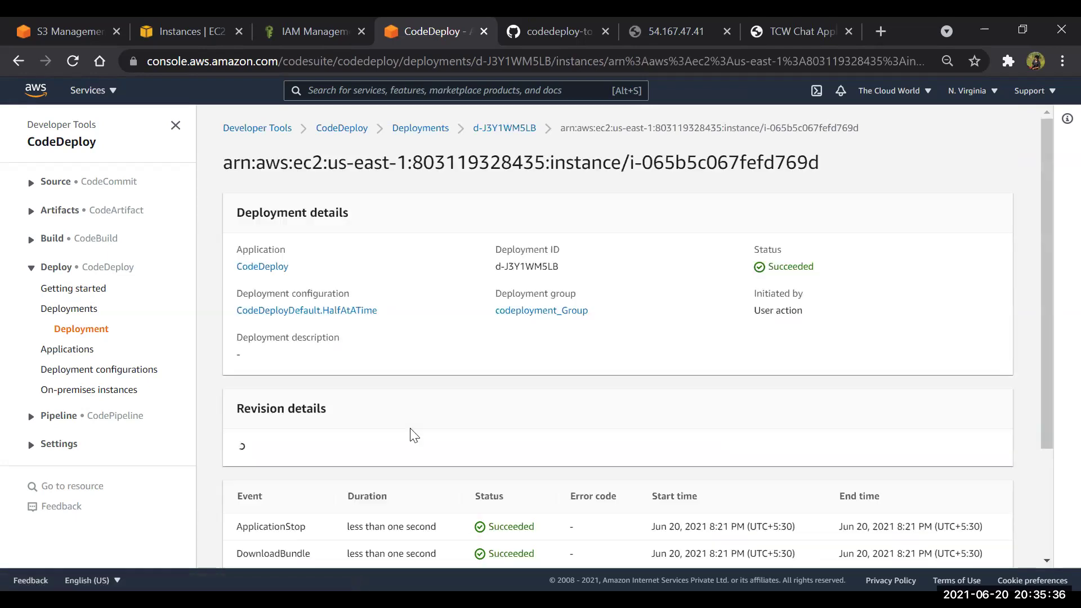
- Review the first instance's lifecycle events, comparing the event durations and start times from ApplicationStop through ApplicationStart
scroll(411, 429, "down", 1)
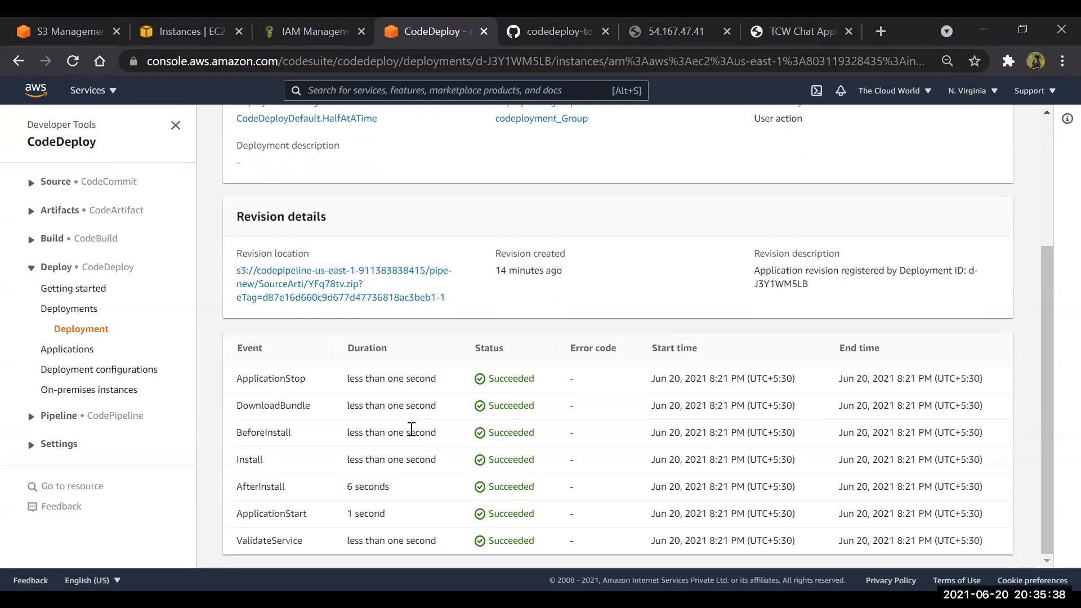
left_click_drag(263, 384, 402, 464)
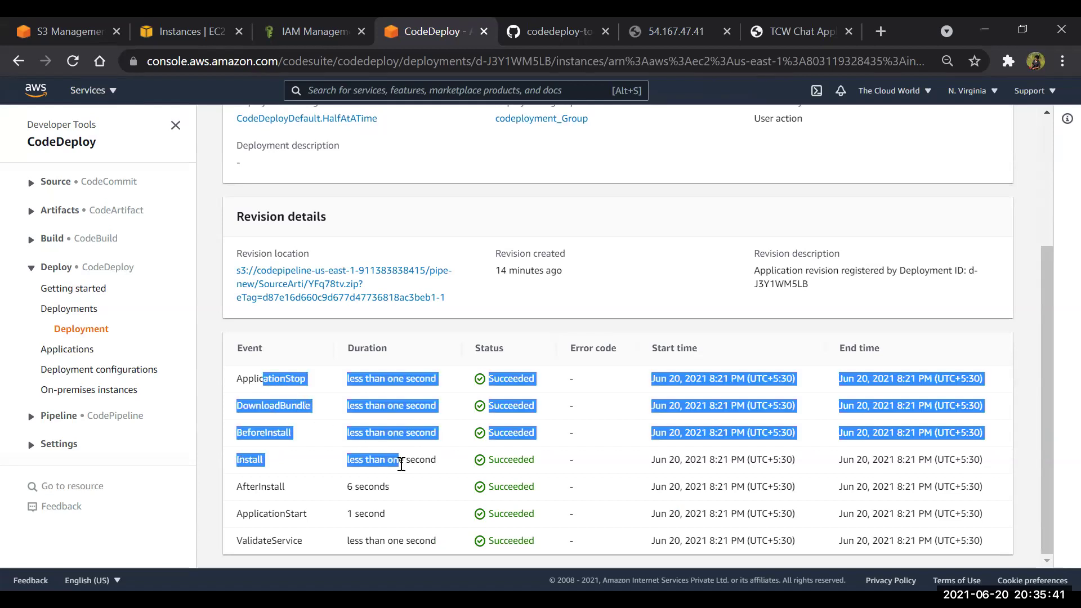
left_click(268, 381)
left_click_drag(254, 382, 381, 437)
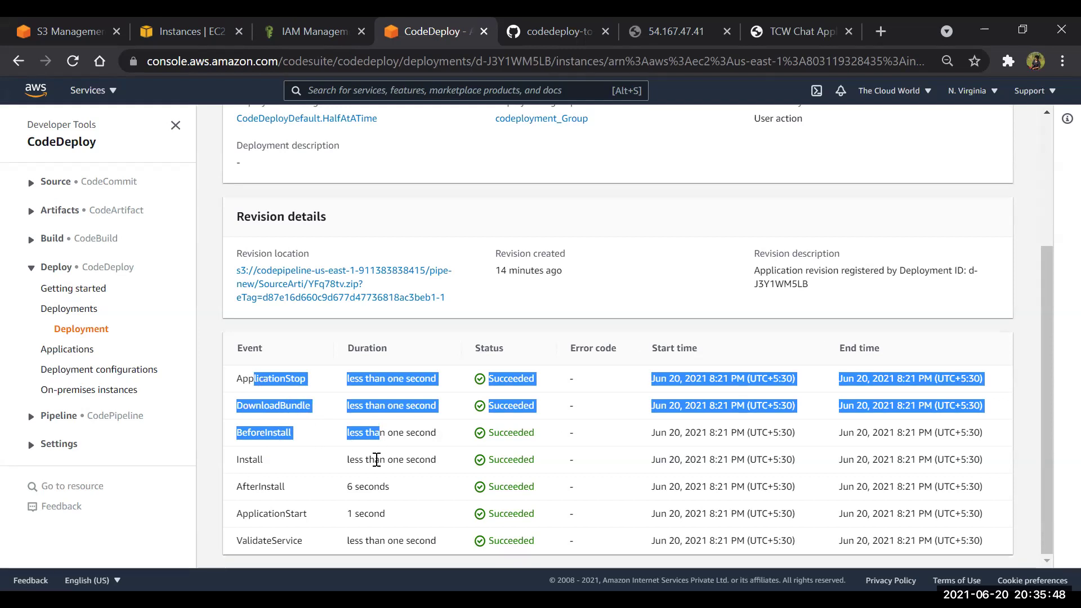
left_click_drag(359, 457, 456, 465)
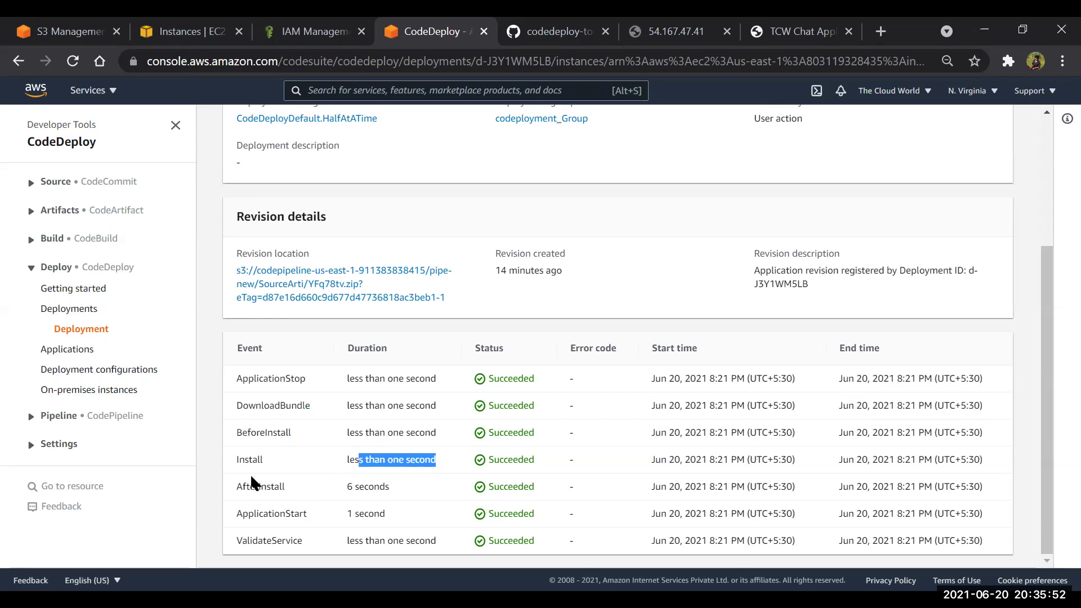
left_click_drag(348, 488, 394, 521)
left_click_drag(694, 513, 800, 511)
left_click(801, 508)
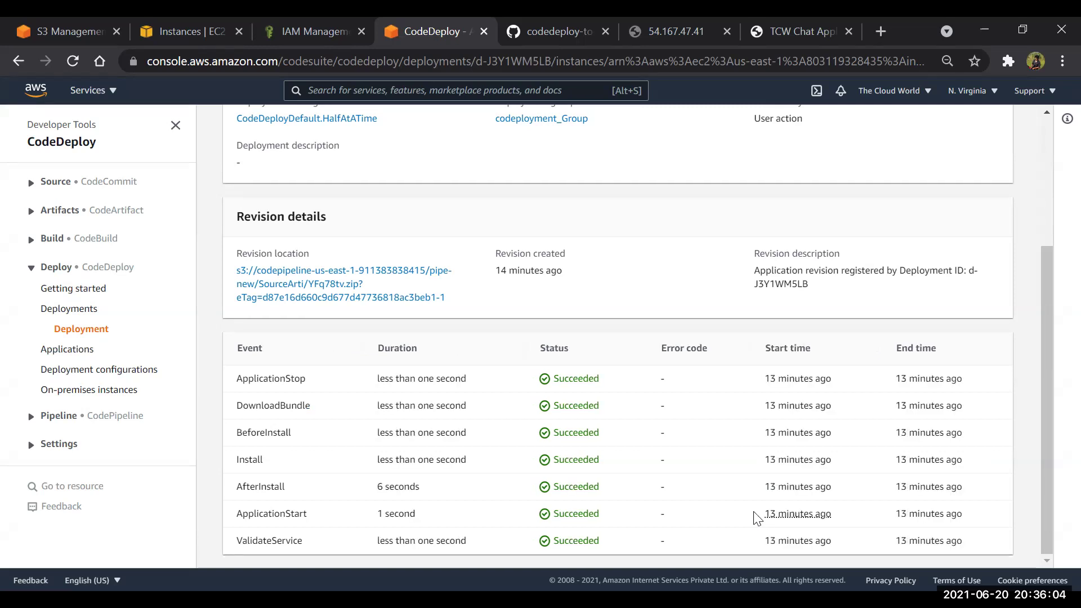
scroll(379, 297, "up", 4)
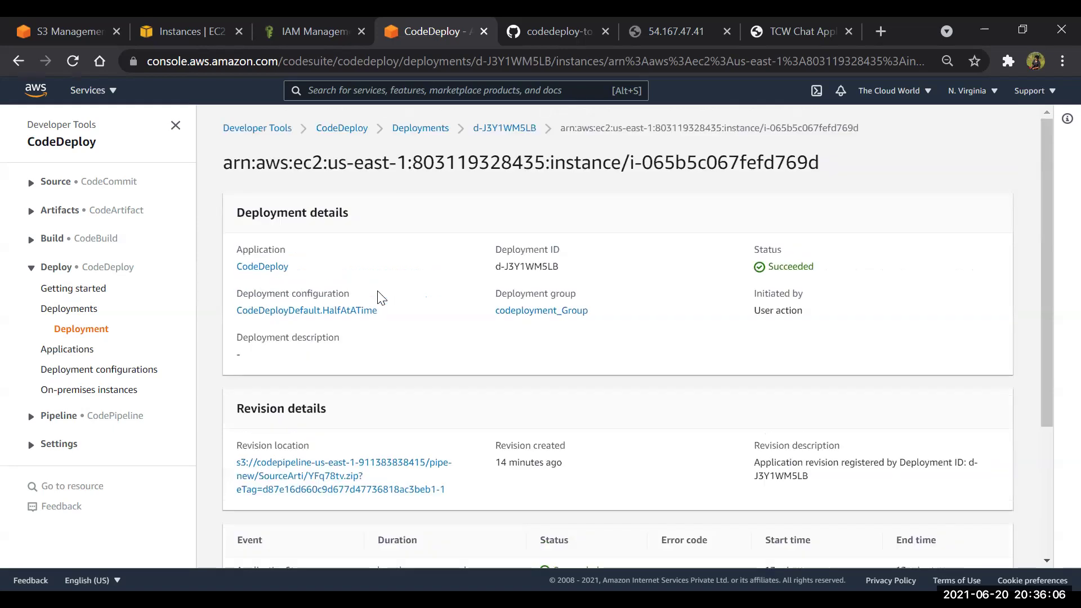
- Review the second instance's lifecycle events in the same deployment, and return to the deployment's instance list
left_click(507, 131)
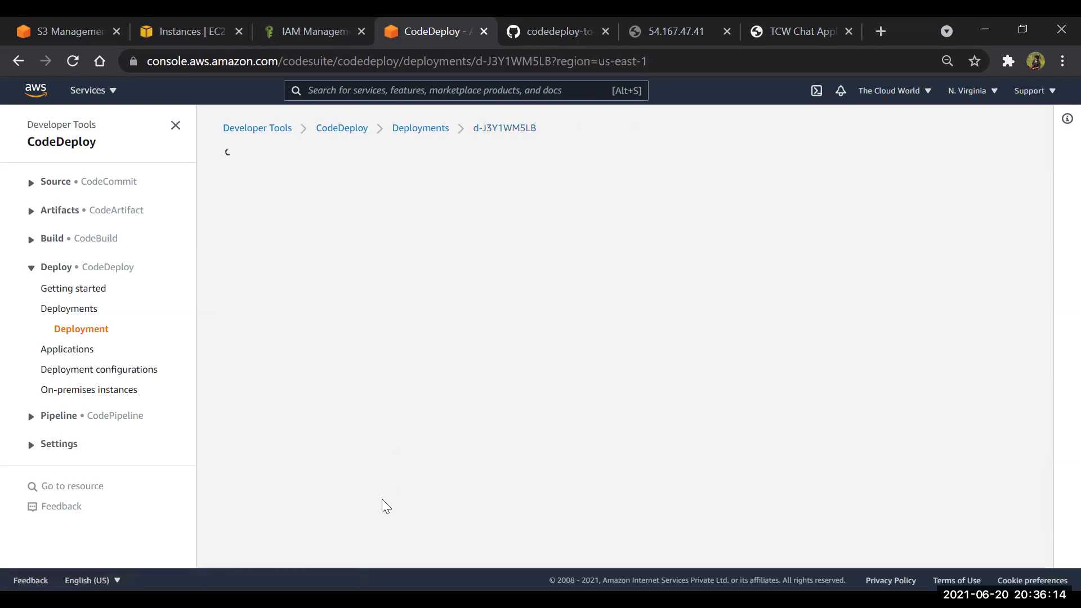
scroll(382, 501, "down", 4)
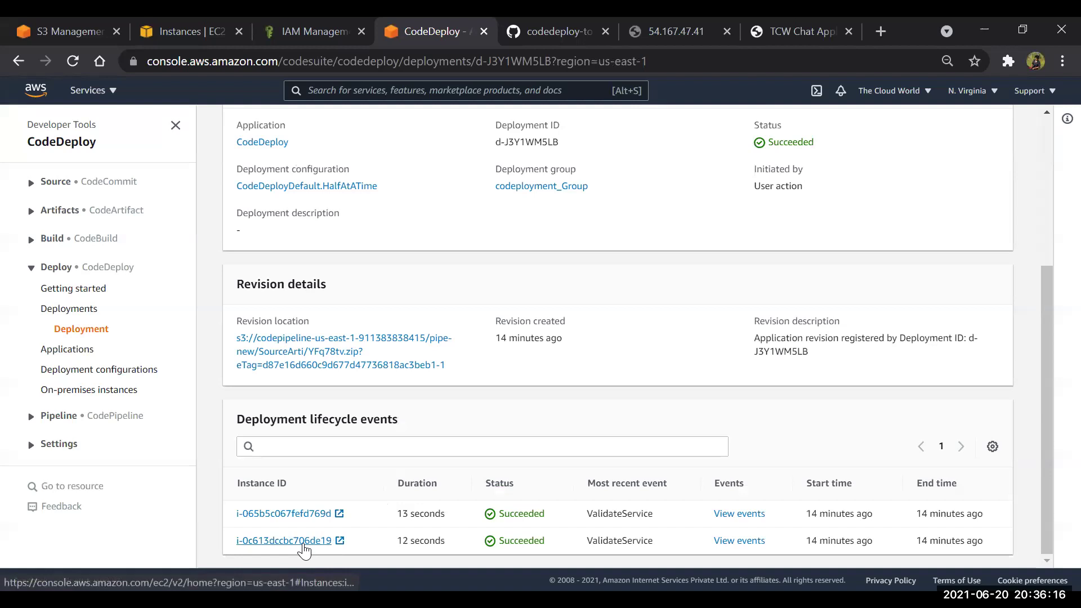
left_click(755, 542)
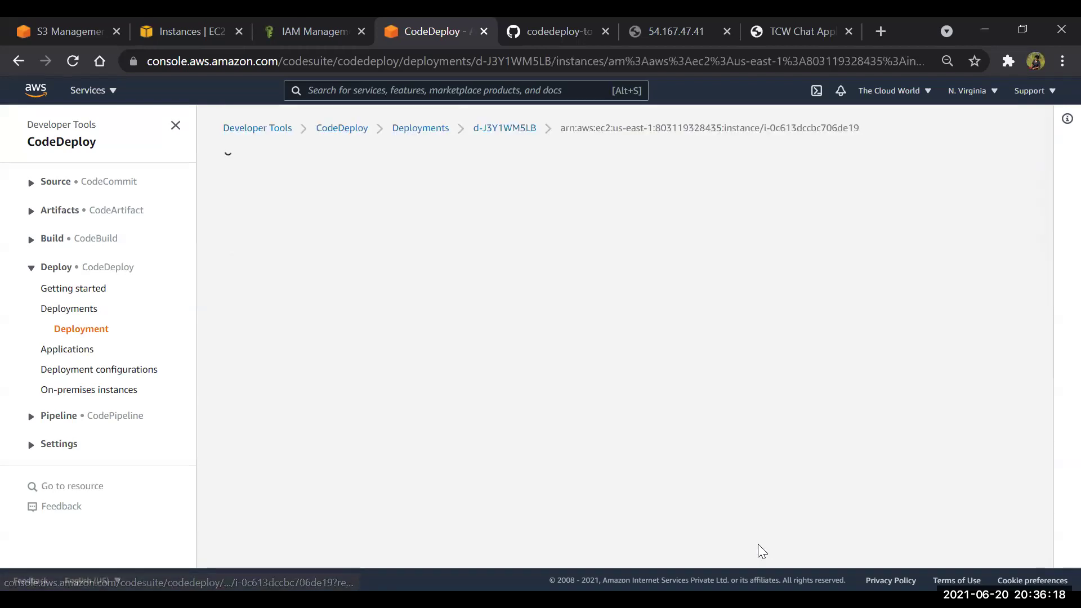
scroll(480, 507, "down", 4)
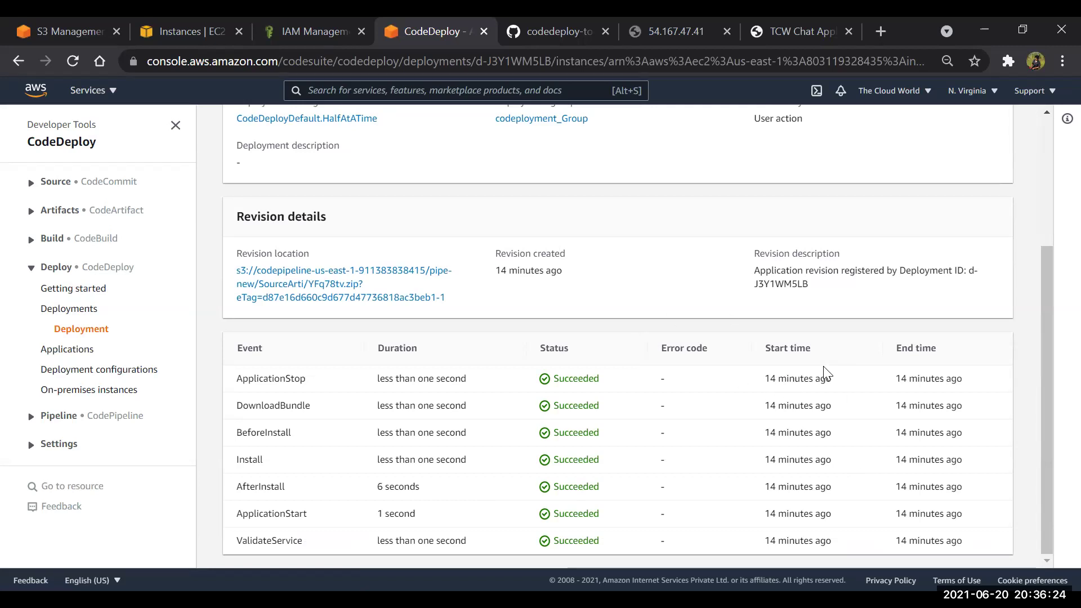
scroll(809, 362, "up", 4)
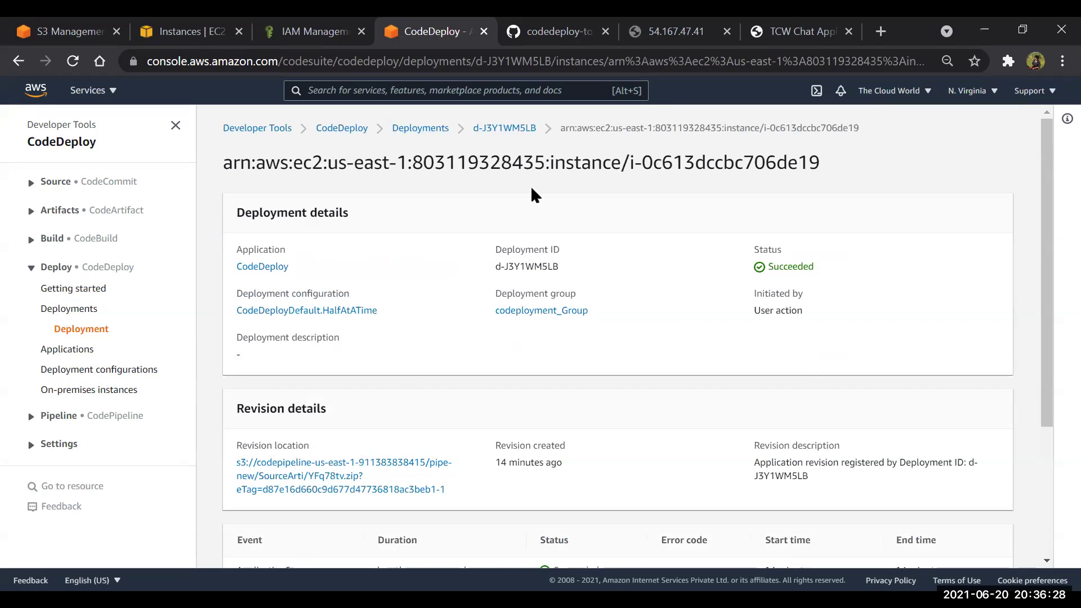
key("alt+Left")
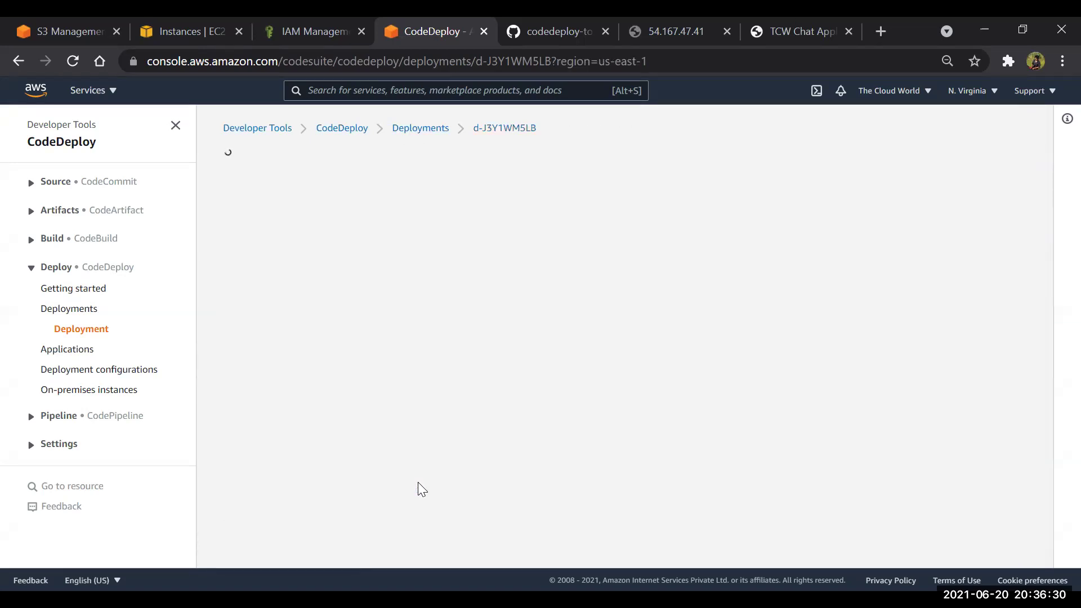
scroll(418, 482, "down", 3)
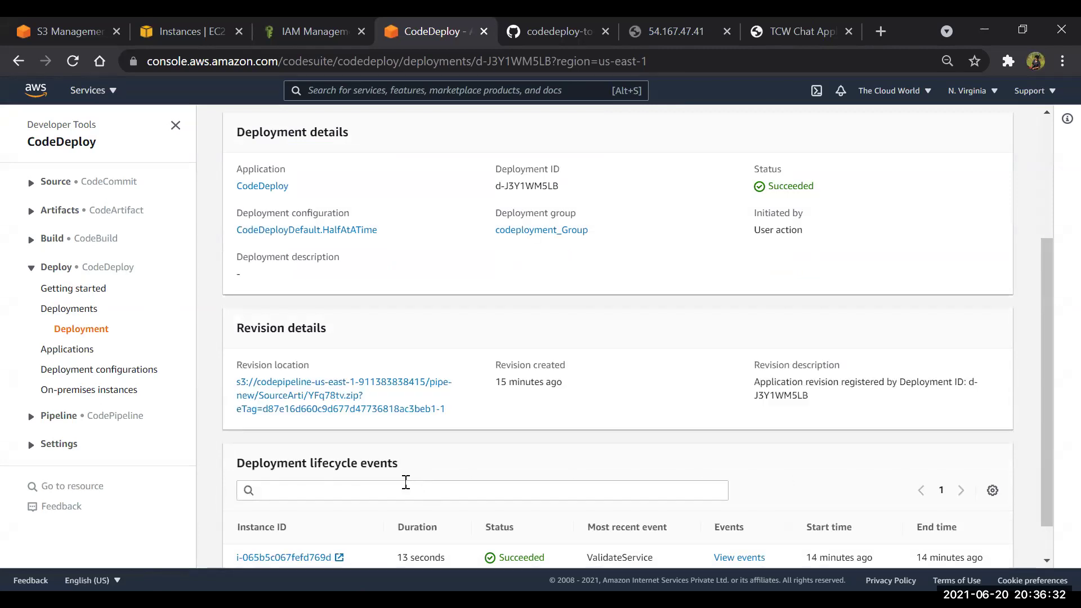
scroll(410, 414, "down", 1)
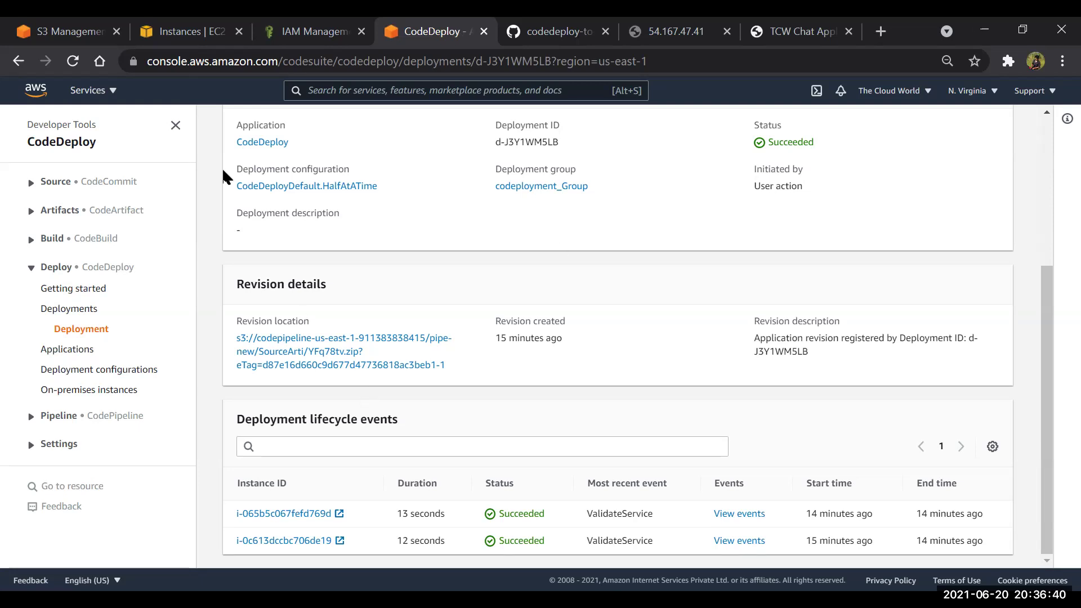
- Connect to the Production 1 instance from the EC2 instances list with EC2 Instance Connect as ubuntu
left_click(228, 26)
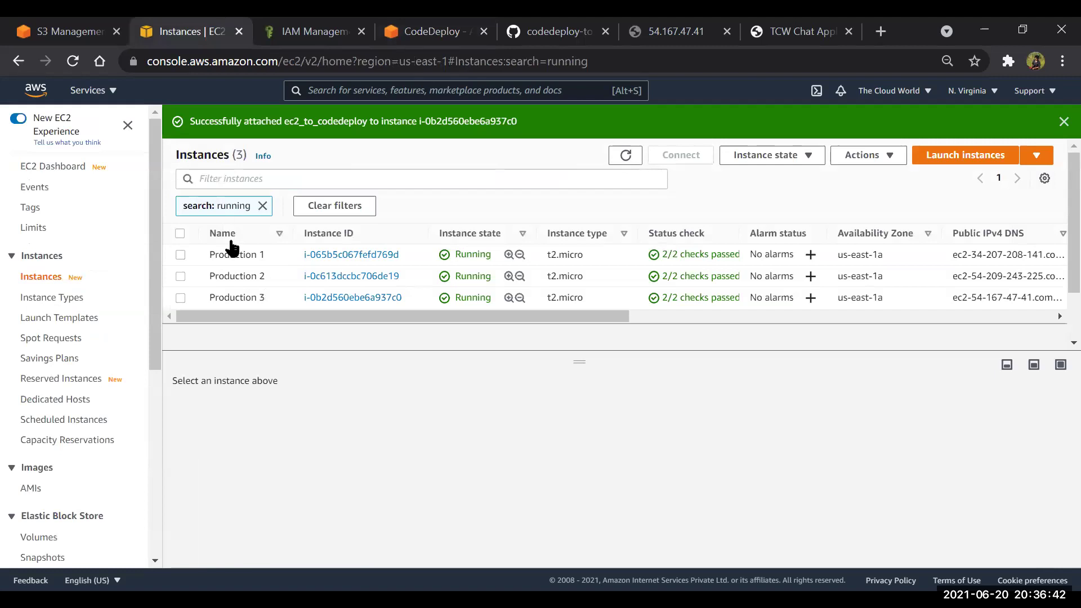
left_click(180, 254)
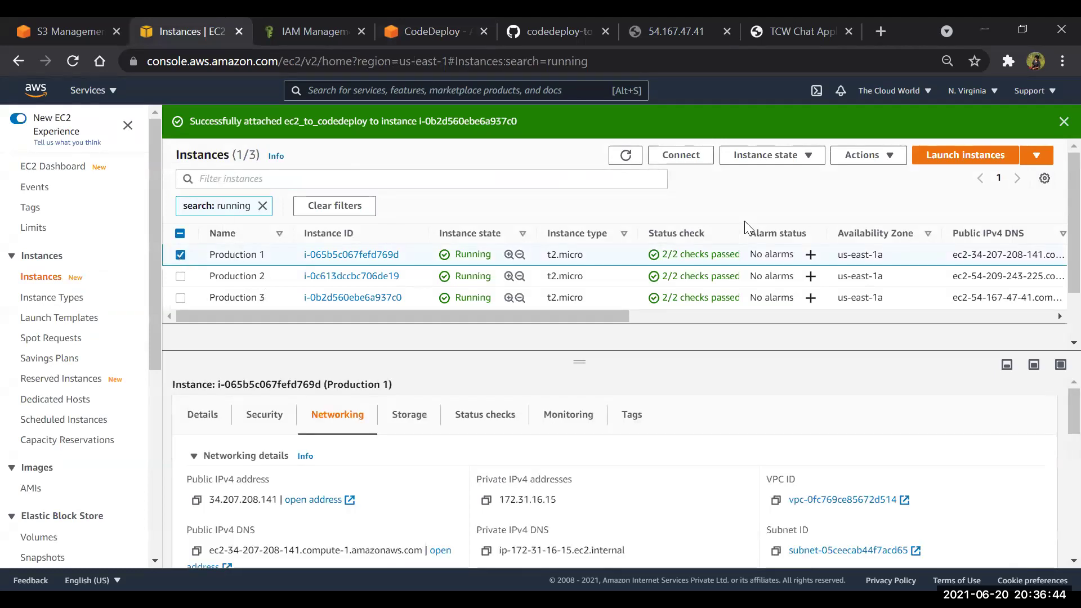
left_click(673, 160)
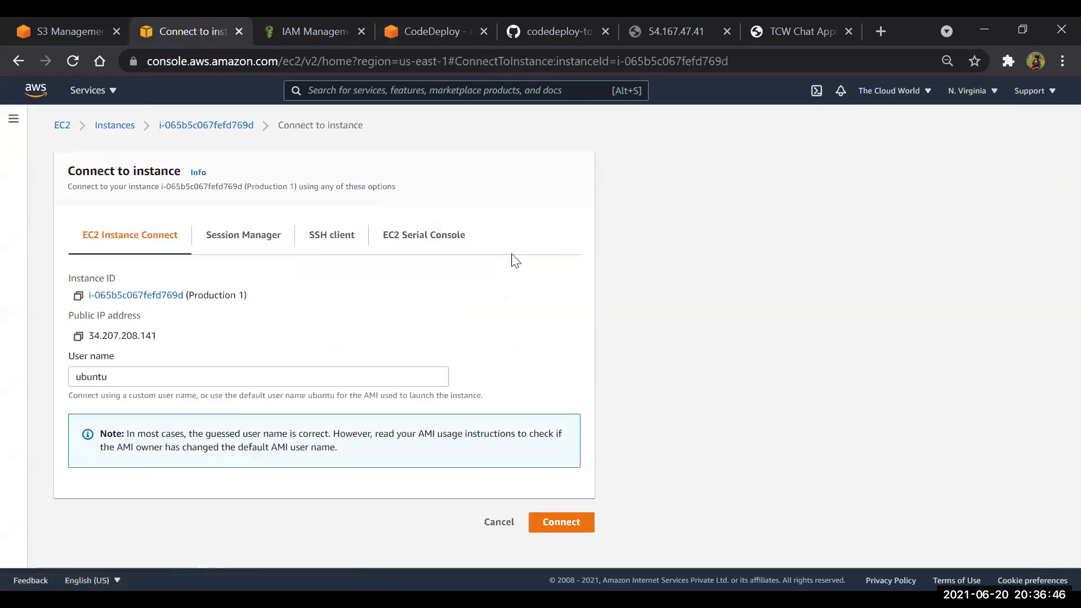
left_click(557, 521)
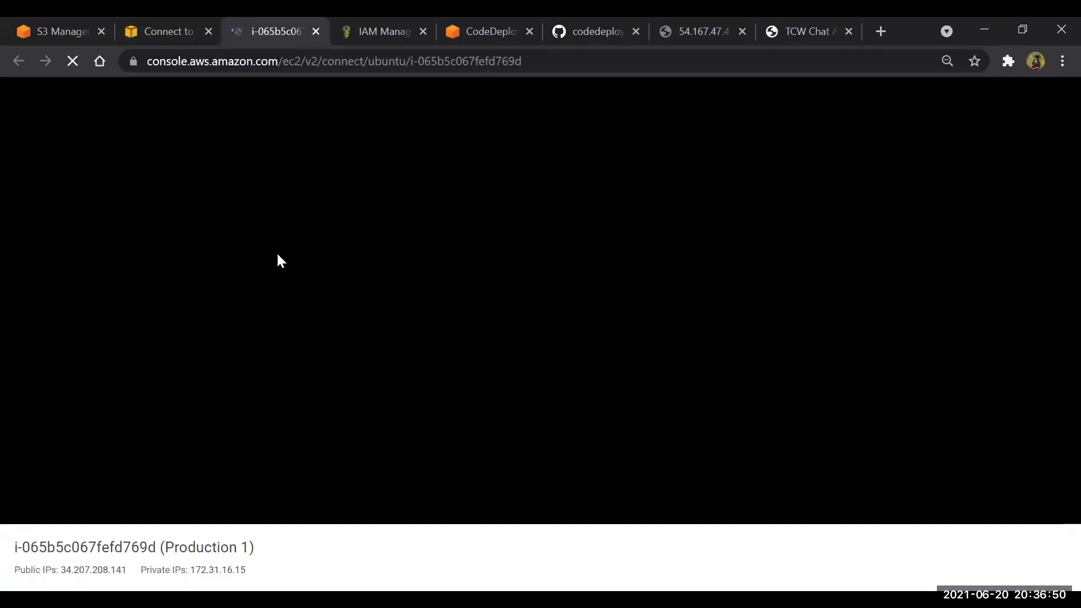
- Open appspec.yml in the codedeploy-to-ec2-nodejs GitHub repository and view its files and hooks sections
left_click(585, 28)
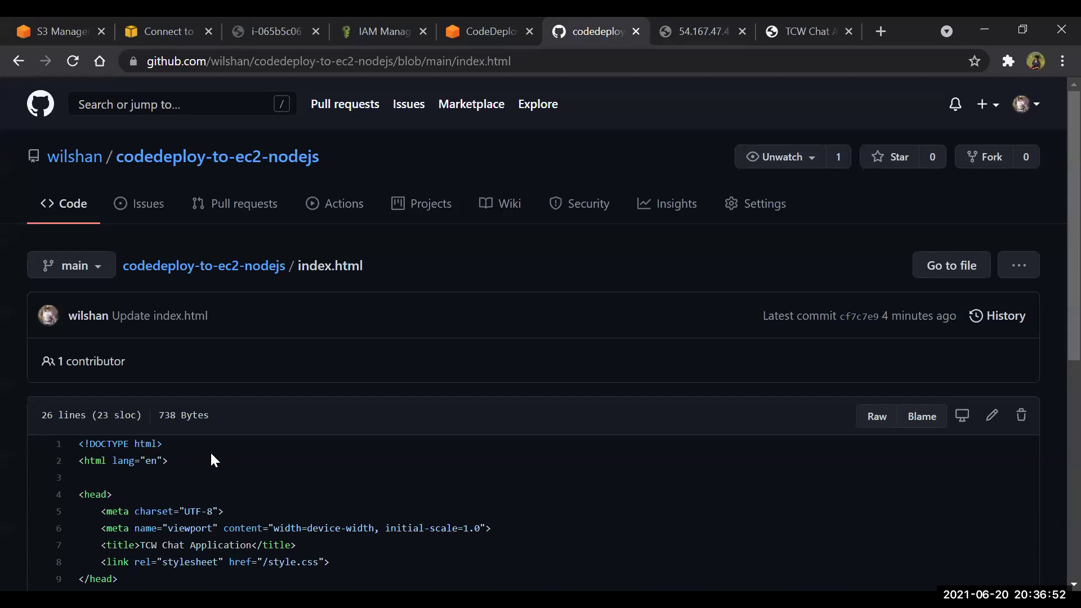
left_click(227, 265)
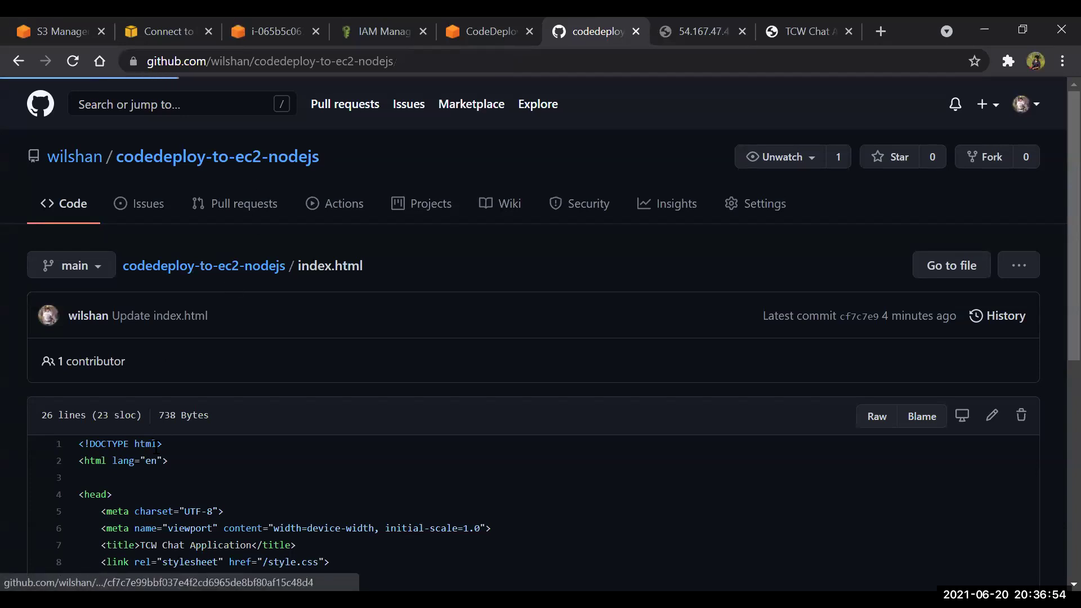
left_click(116, 478)
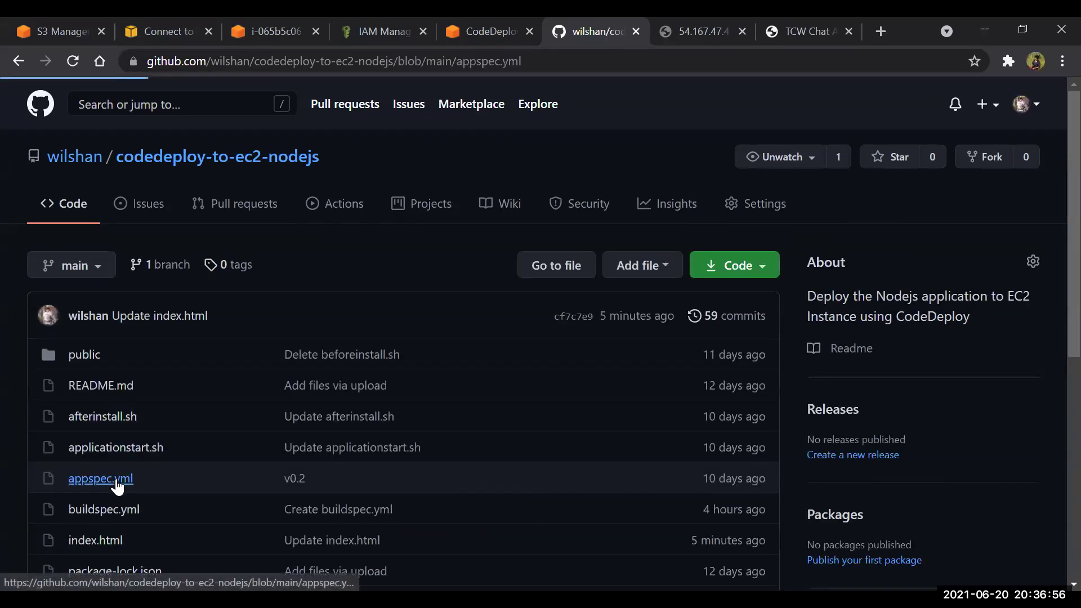
scroll(203, 264, "down", 3)
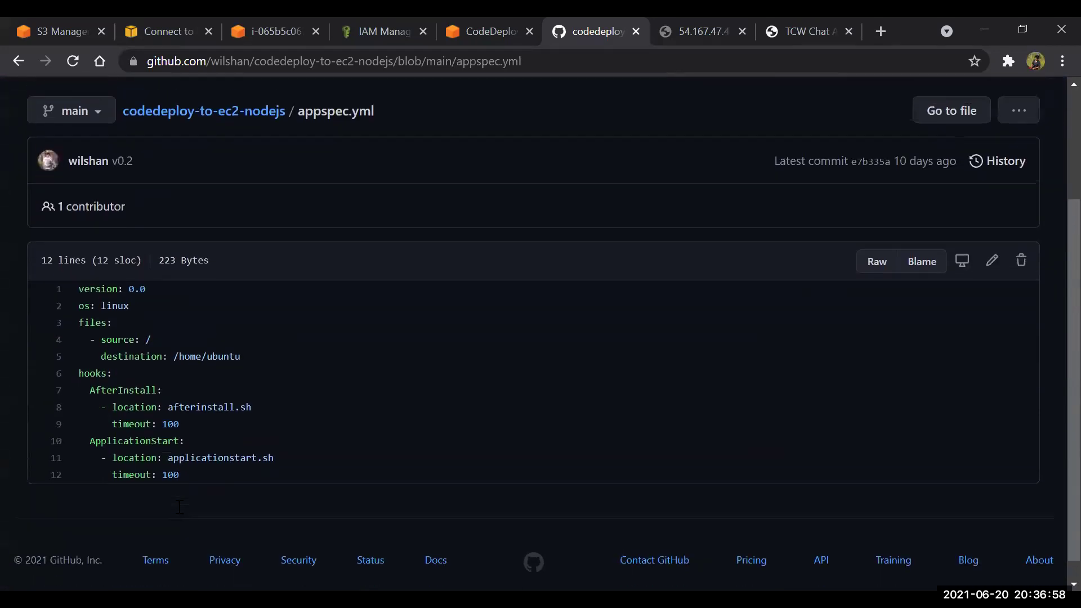
- Check the CodeDeploy deployment's status, revision details and instance events again
left_click(487, 31)
scroll(376, 398, "up", 4)
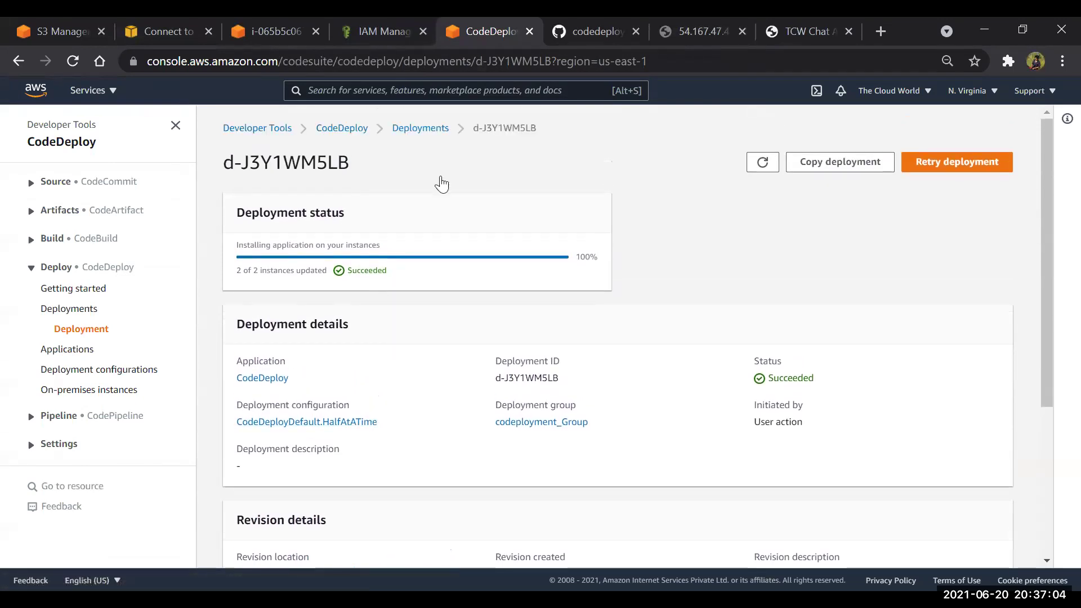
scroll(437, 455, "down", 4)
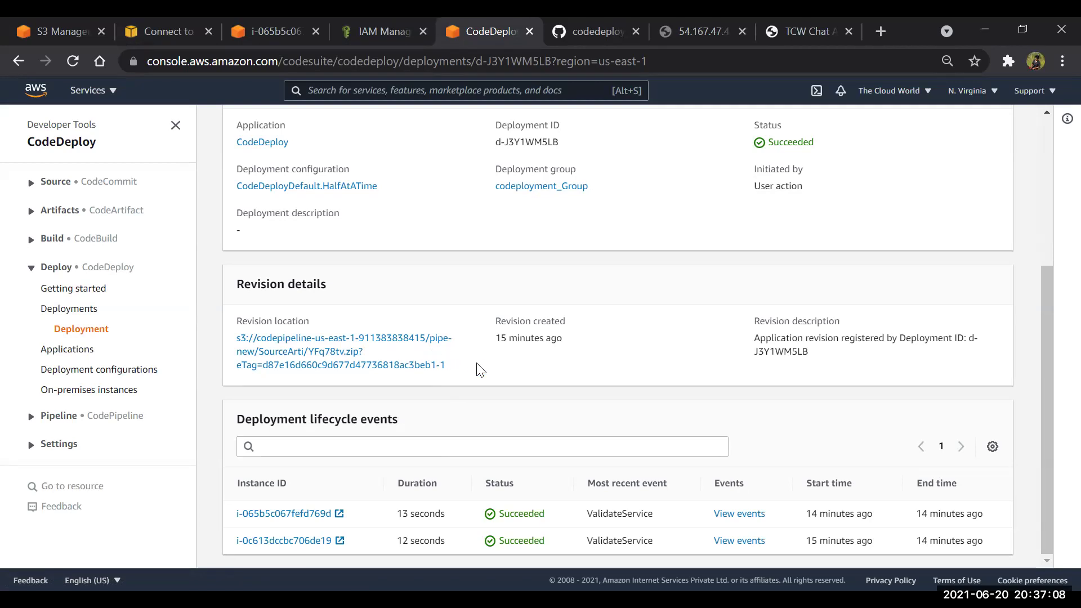
scroll(549, 367, "up", 4)
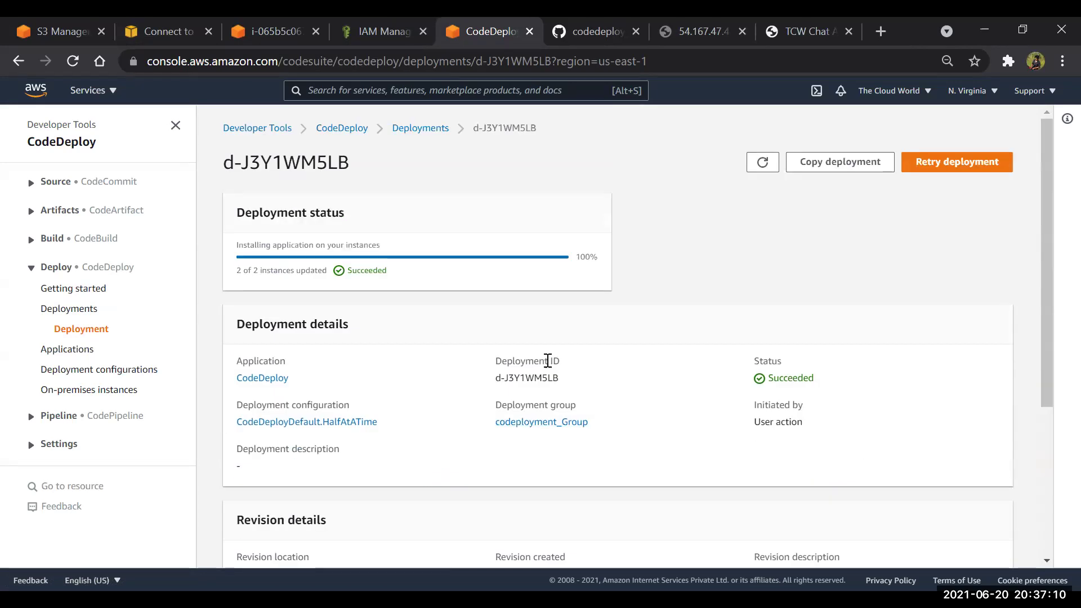
- List the deployed files in the Production 1 terminal with ls and show the current directory with pwd
left_click(375, 22)
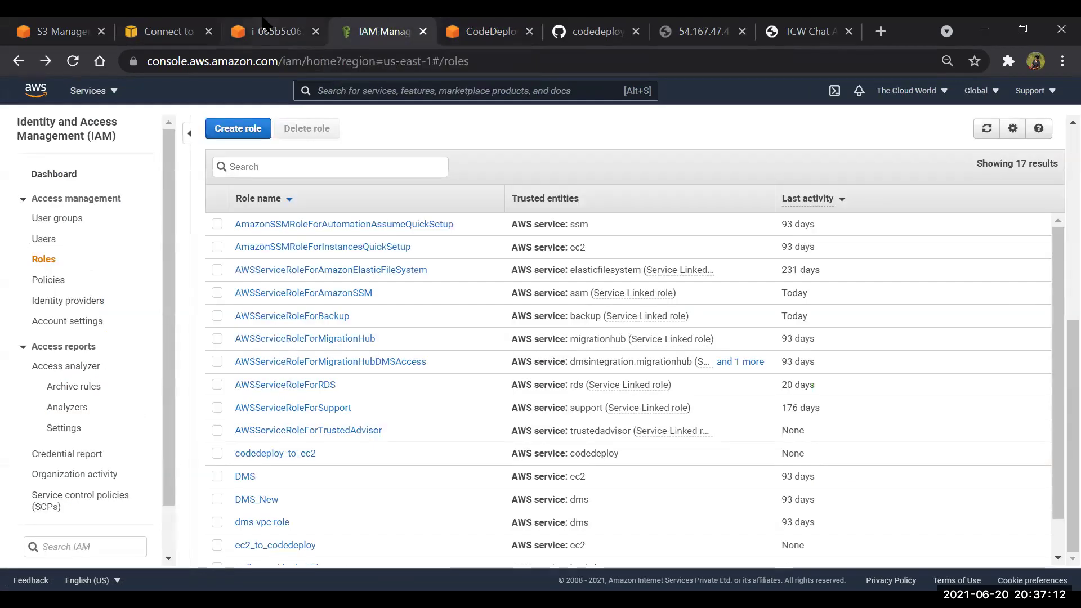
left_click(271, 31)
type("s")
key("Return")
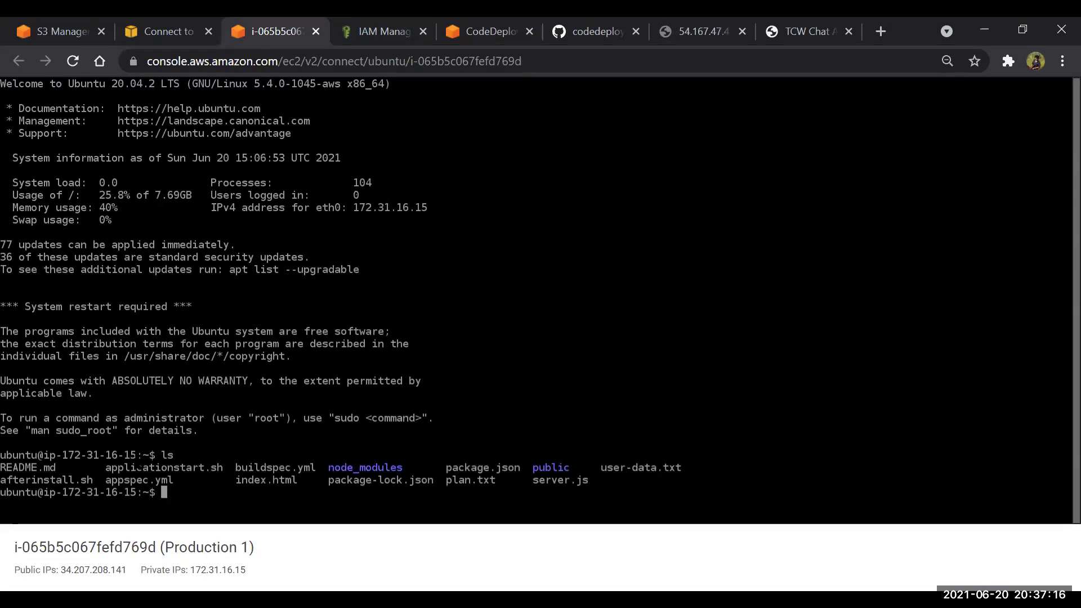
type("pwd")
key("Return")
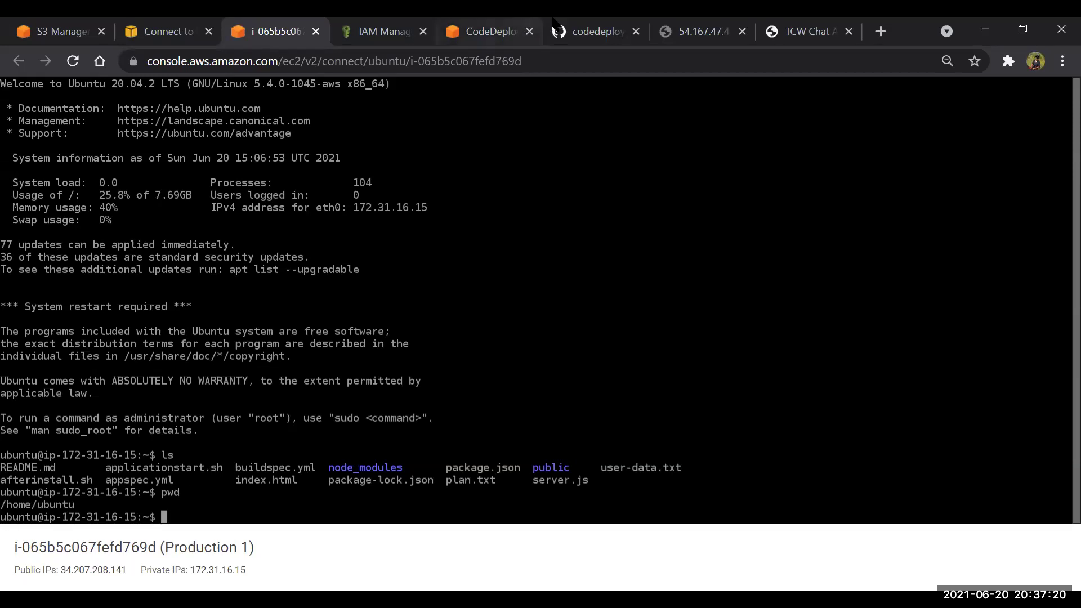
- Compare appspec.yml's /home/ubuntu destination and its afterinstall.sh and applicationstart.sh hook scripts with the files on the Production 1 instance
left_click(585, 25)
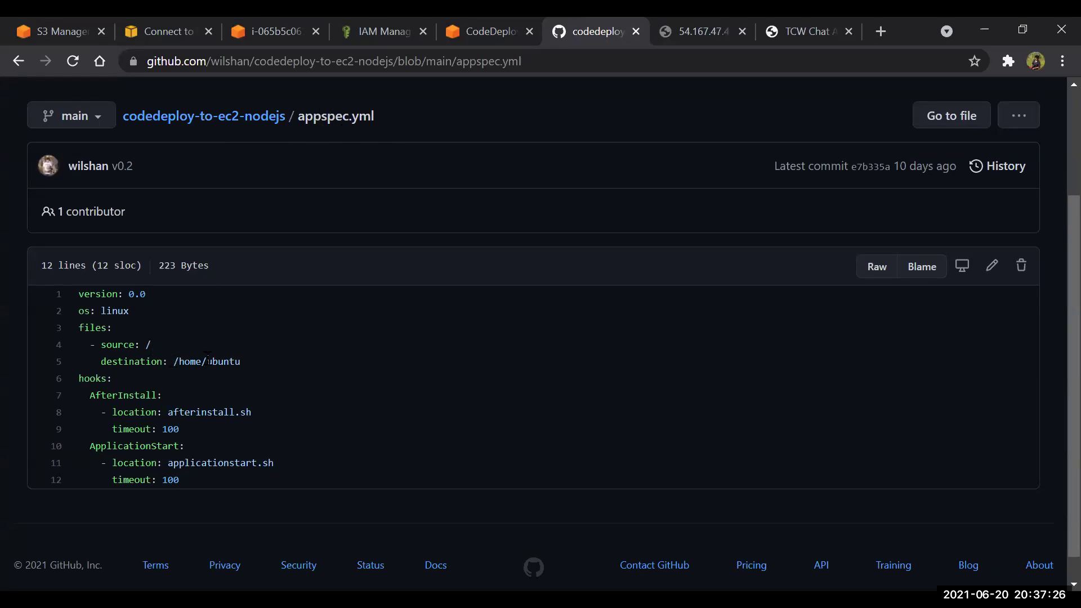
left_click_drag(173, 361, 249, 359)
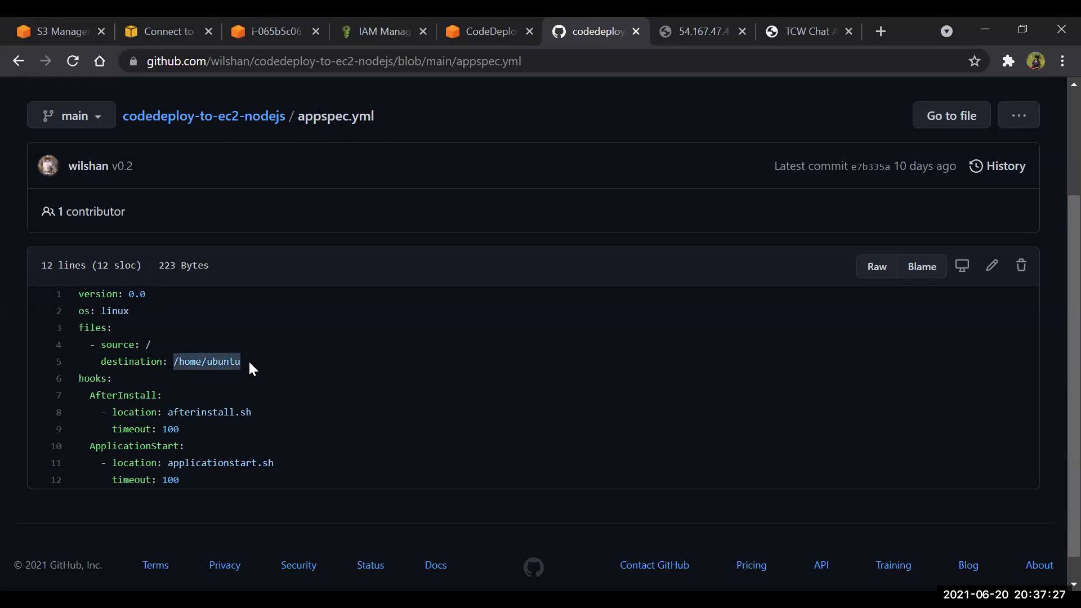
left_click(155, 350)
left_click(272, 27)
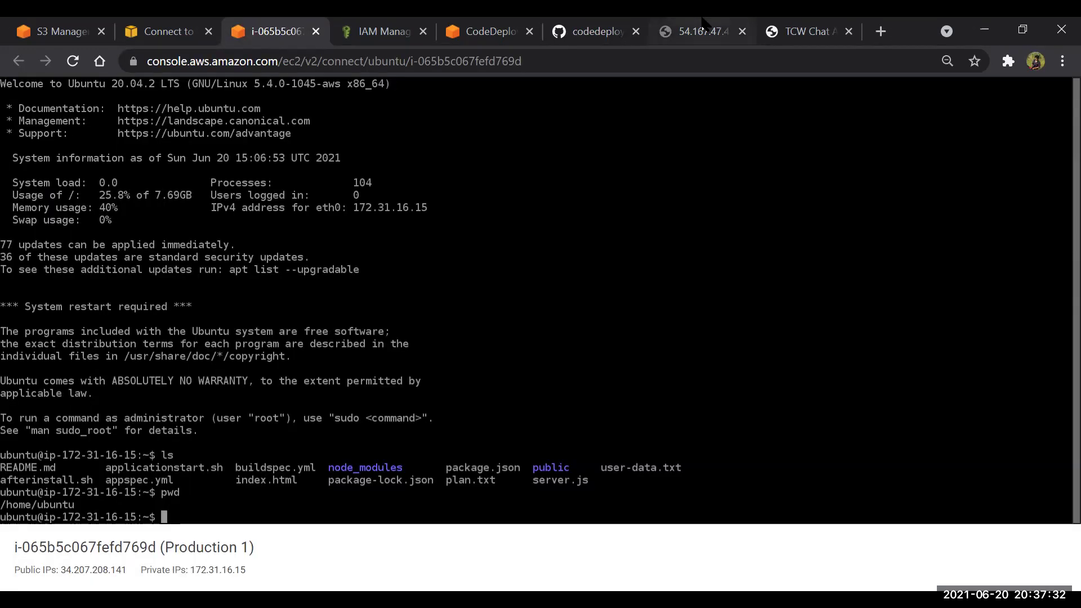
left_click(596, 31)
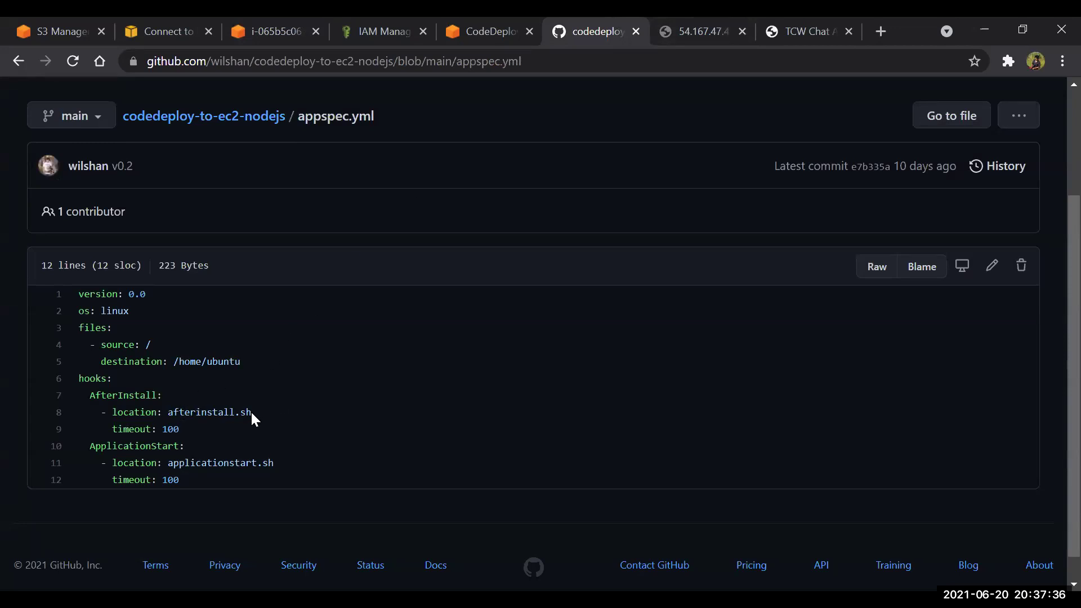
left_click(288, 20)
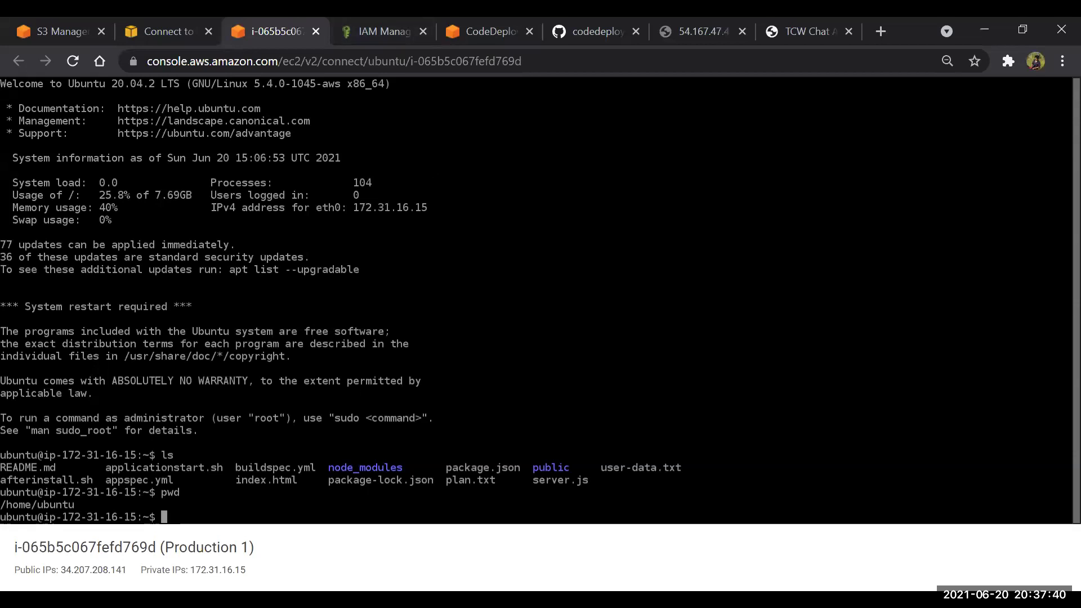
left_click(593, 32)
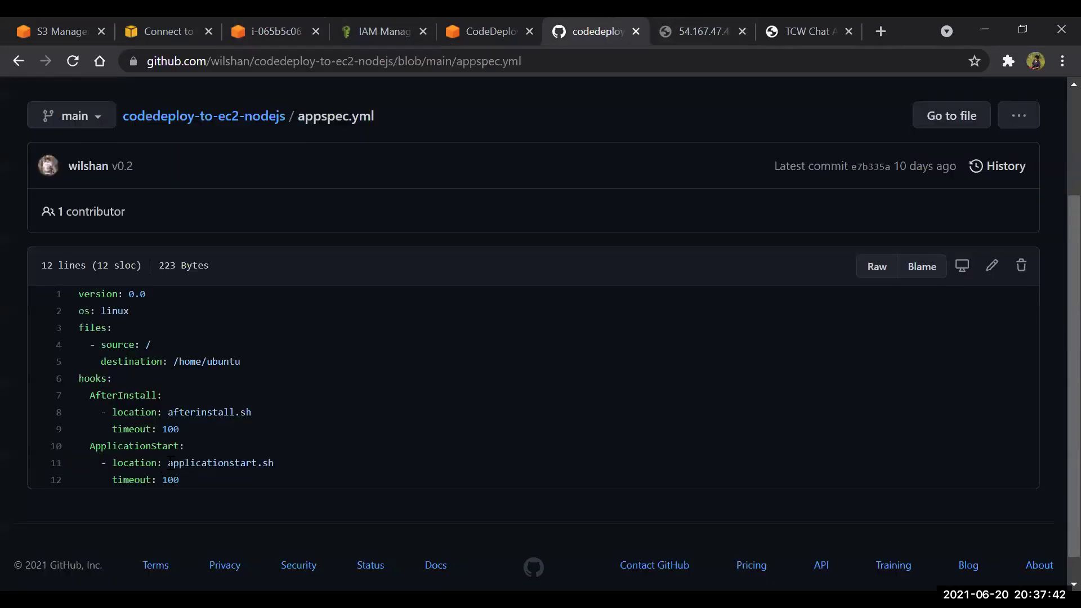
left_click_drag(169, 463, 275, 463)
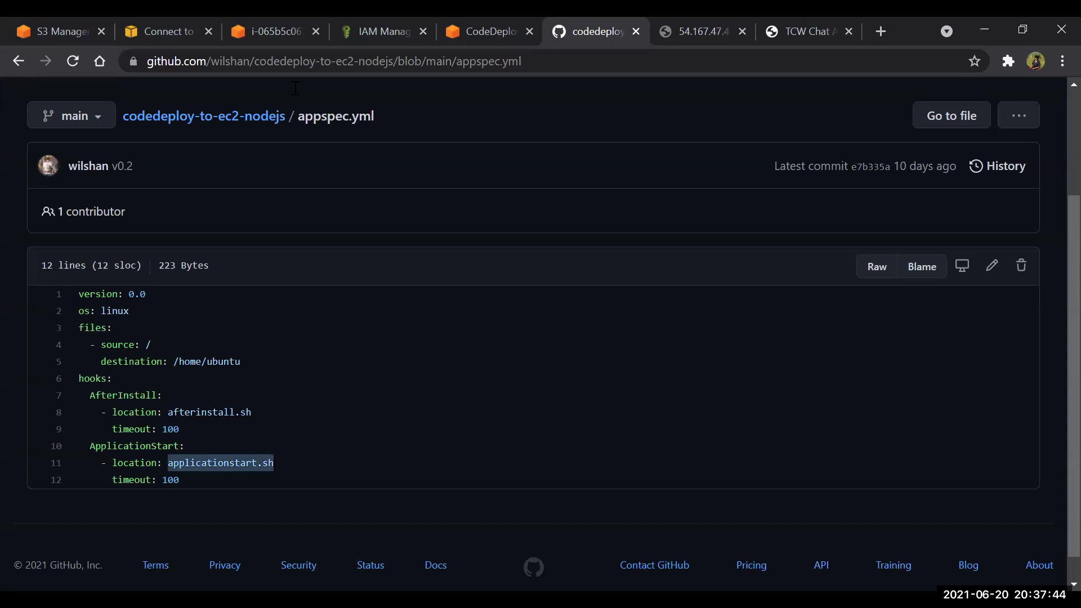
- Check the node_modules folder in the Production 1 terminal listing against the root files of the codedeploy-to-ec2-nodejs GitHub repository
left_click(271, 32)
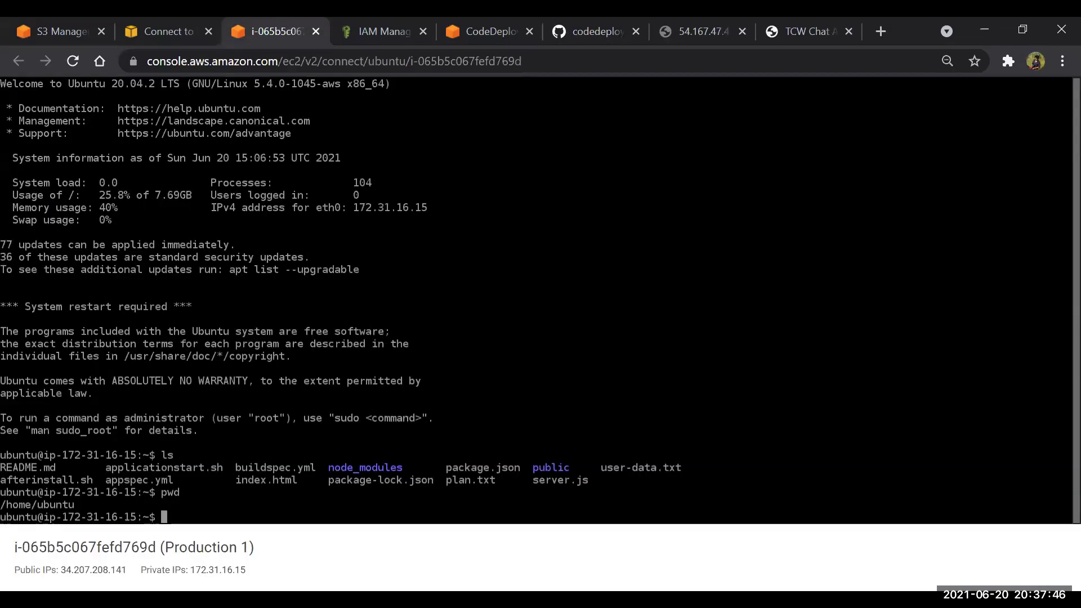
left_click_drag(329, 468, 408, 469)
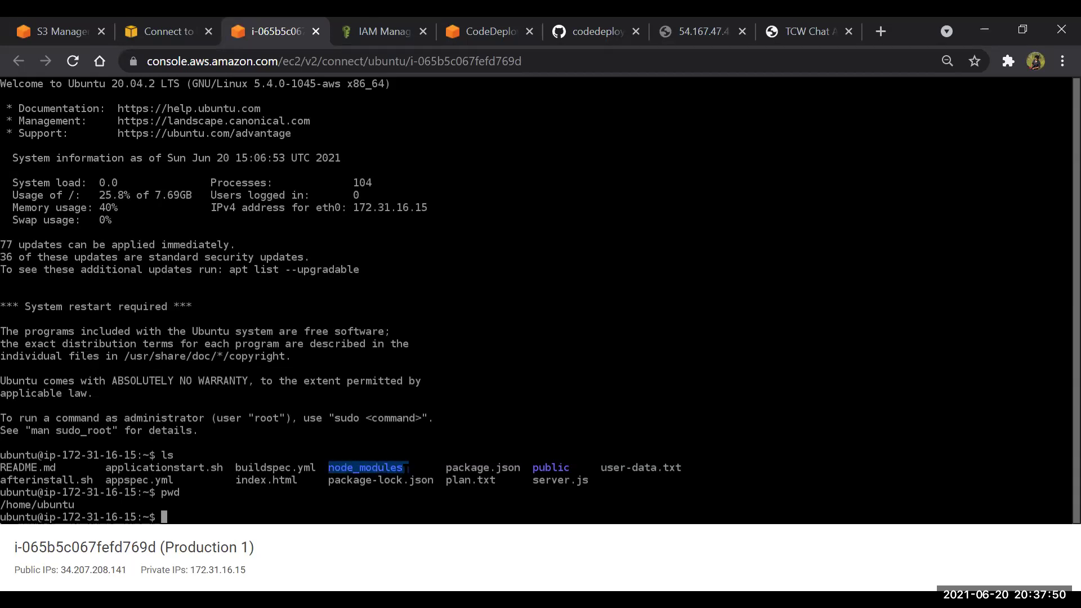
left_click(595, 28)
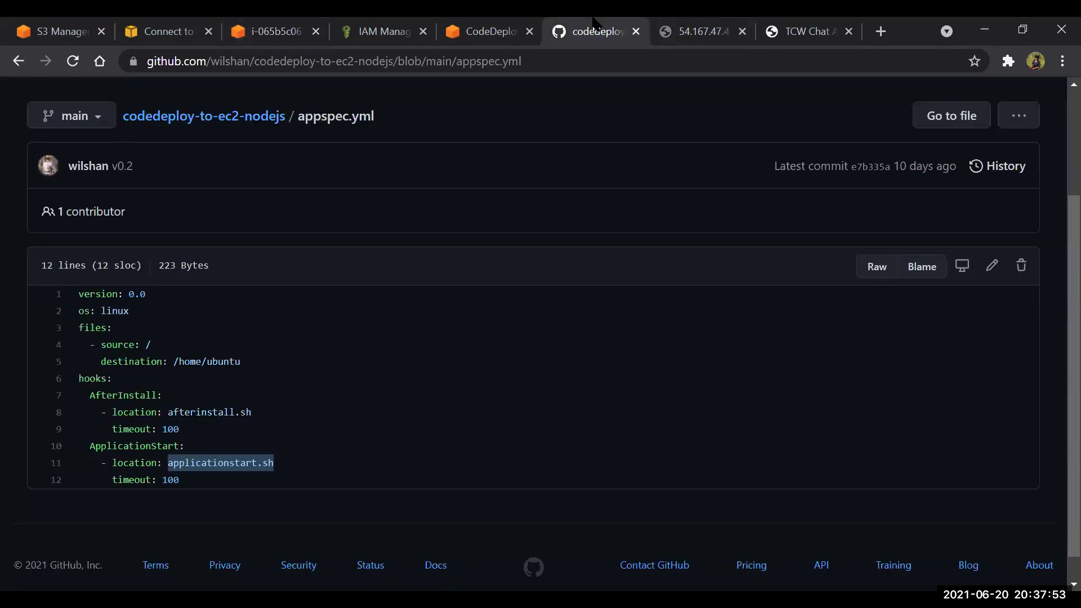
left_click(233, 119)
scroll(231, 436, "down", 3)
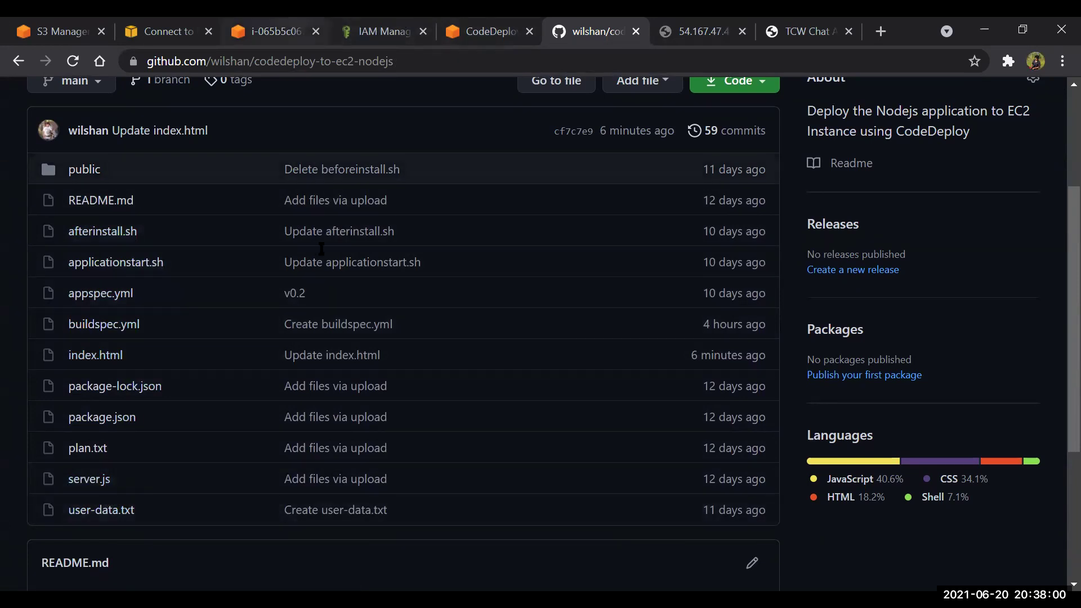
left_click(276, 31)
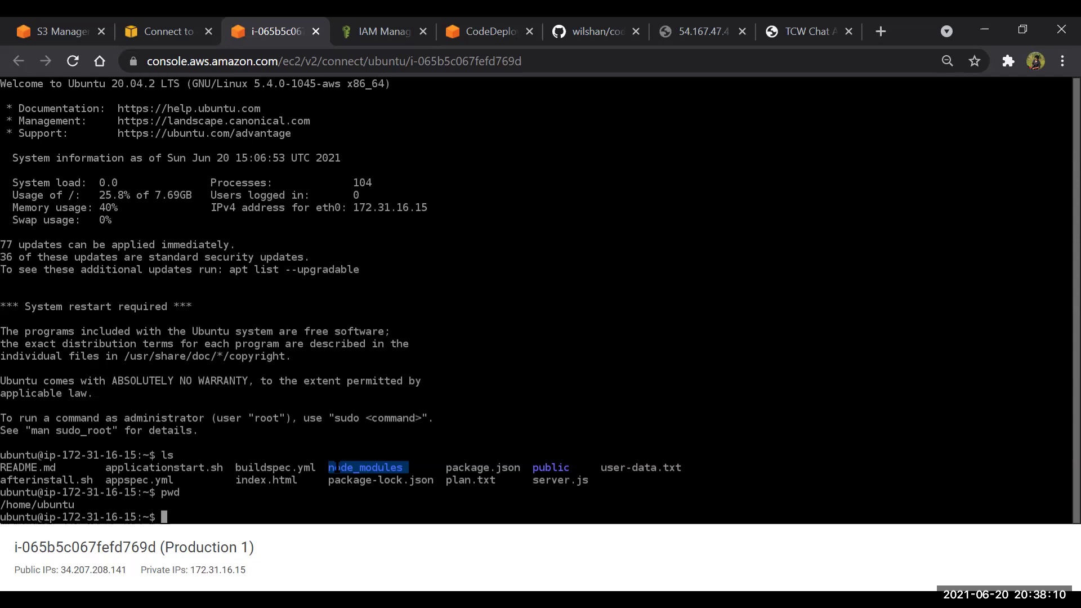
left_click(597, 31)
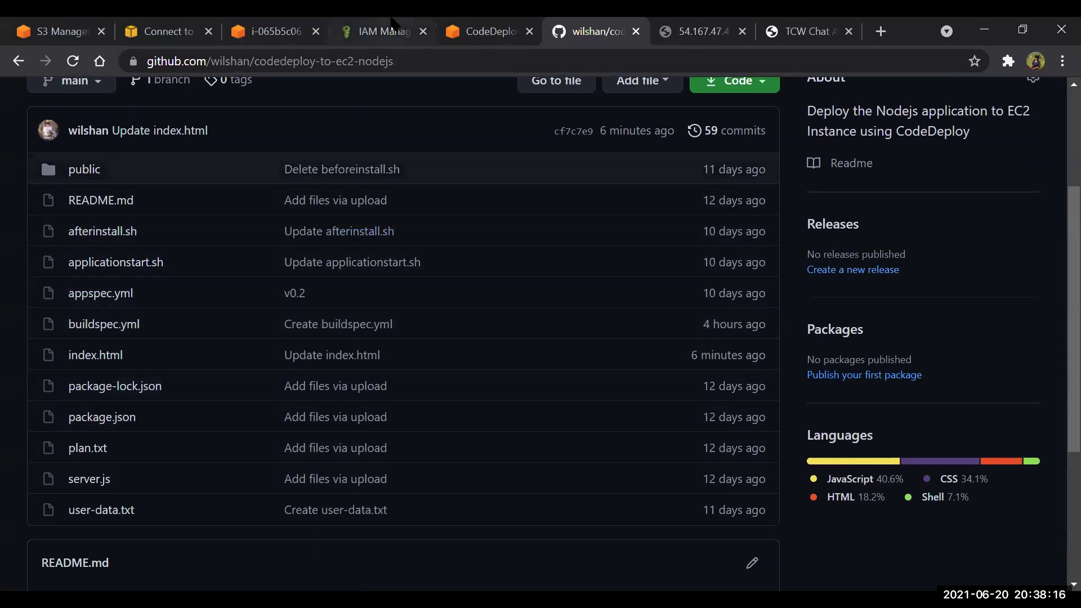
left_click(274, 31)
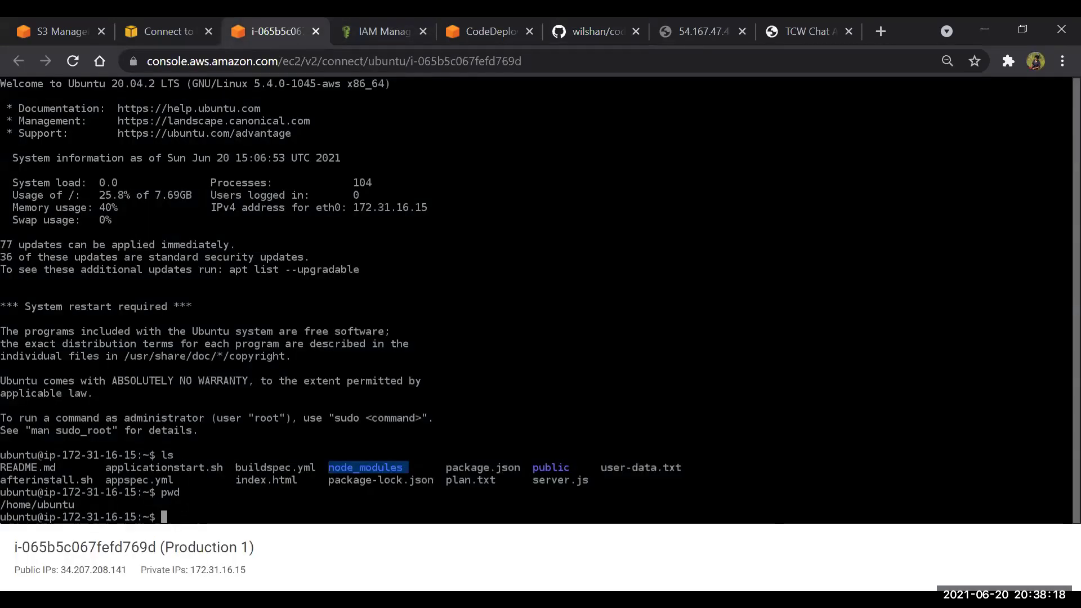